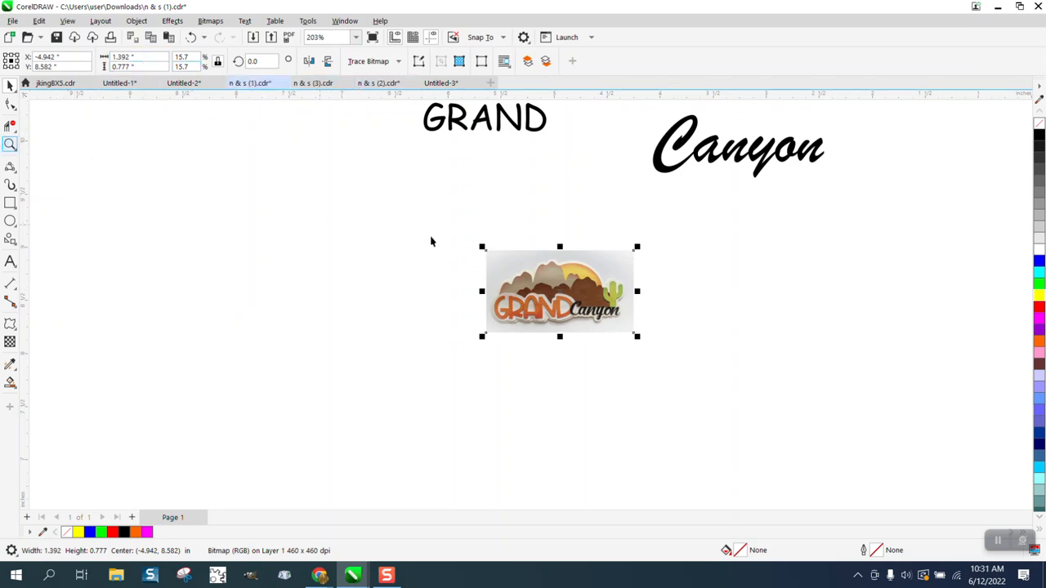
Zoom from 203% to 705% on the Grand Canyon photo and select it
{"action": "left_click", "coordinate": [13, 148]}
{"action": "left_click", "coordinate": [43, 148]}
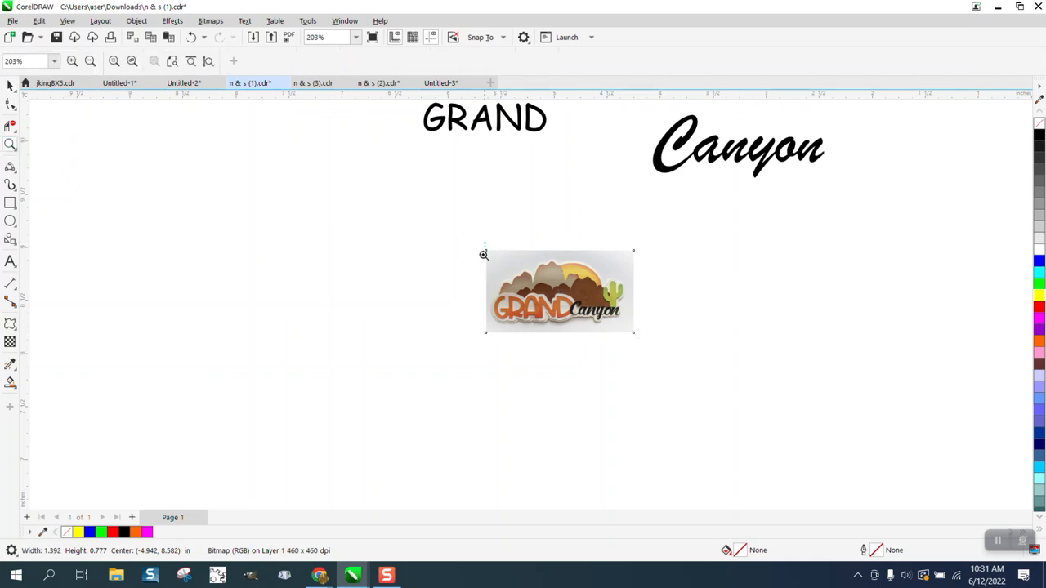
{"action": "left_click_drag", "start_coordinate": [483, 255], "coordinate": [680, 360]}
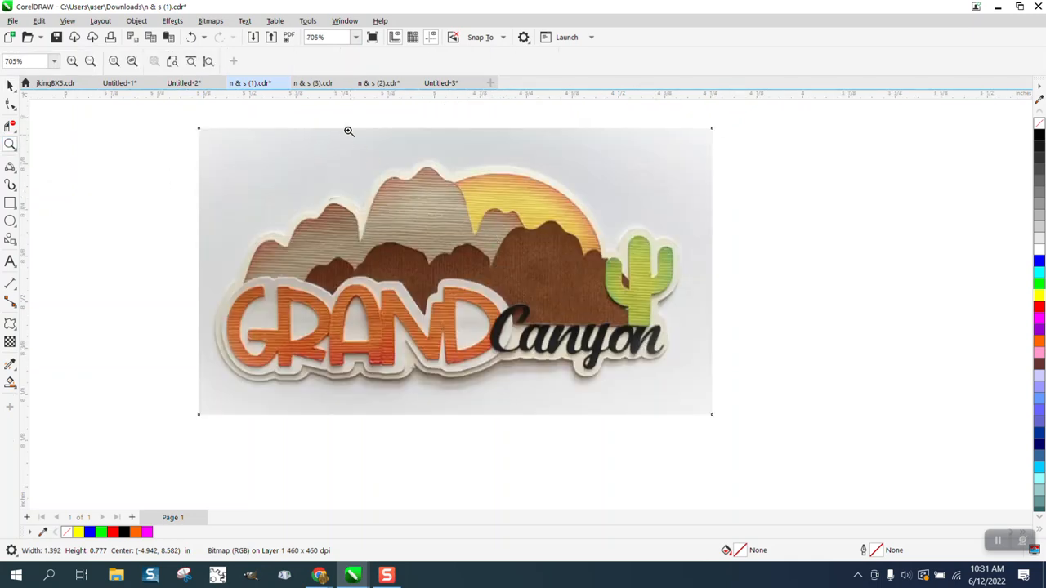
{"action": "left_click", "coordinate": [11, 87]}
{"action": "left_click", "coordinate": [251, 136]}
Run a Clipart Outline Trace at Detail 100, producing 546 curves
{"action": "left_click", "coordinate": [399, 62]}
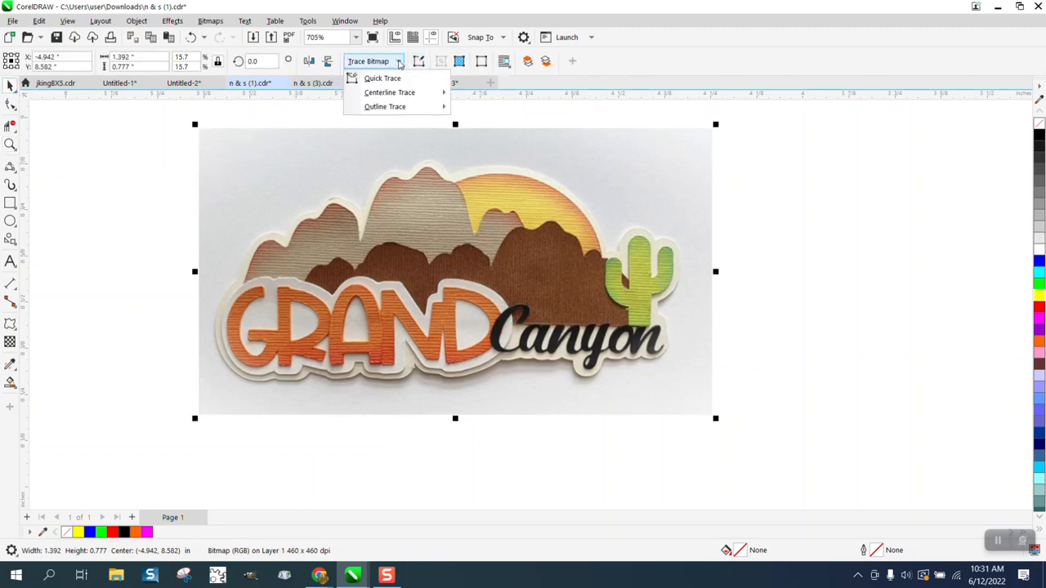
{"action": "mouse_move", "coordinate": [399, 109]}
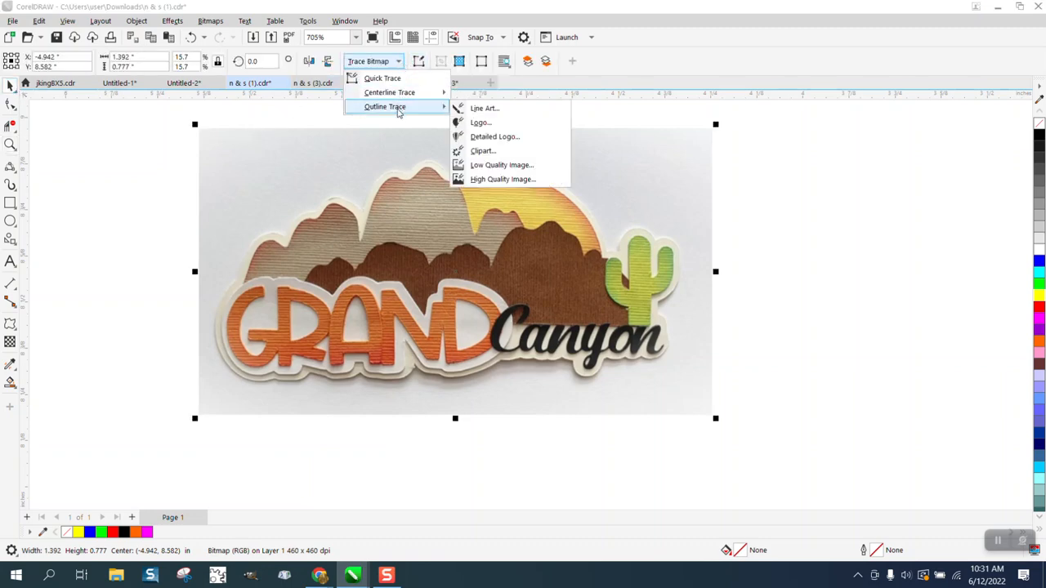
{"action": "left_click", "coordinate": [474, 150]}
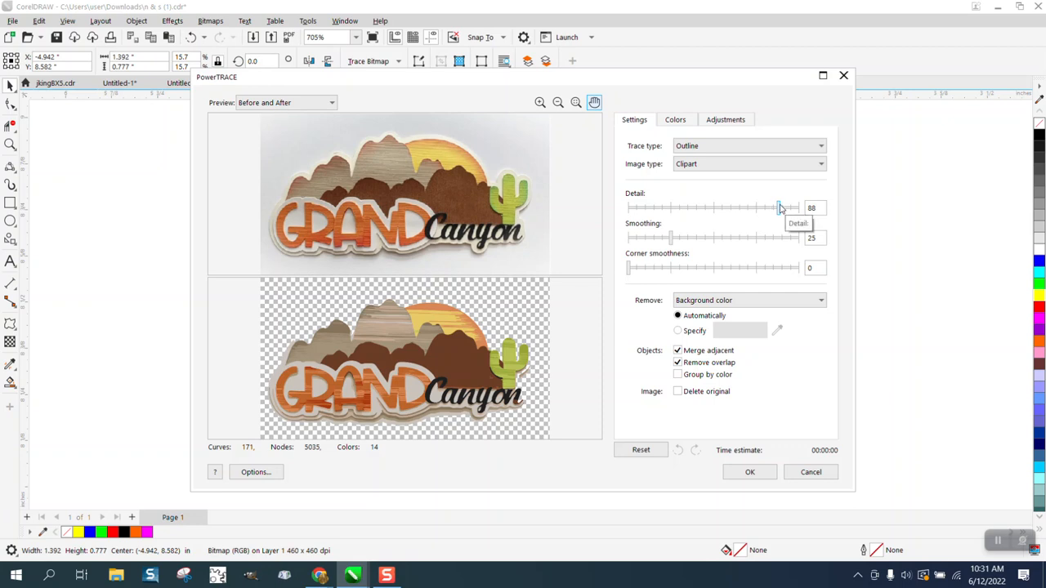
{"action": "left_click_drag", "start_coordinate": [781, 209], "coordinate": [806, 209]}
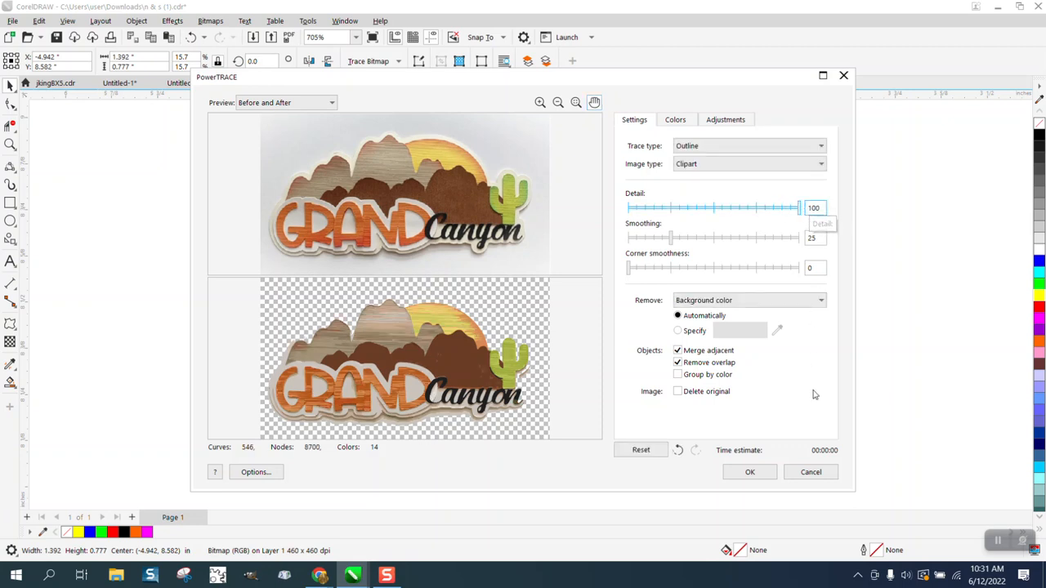
{"action": "left_click", "coordinate": [750, 472]}
{"action": "scroll", "coordinate": [408, 272], "scroll_direction": "down", "scroll_amount": 4}
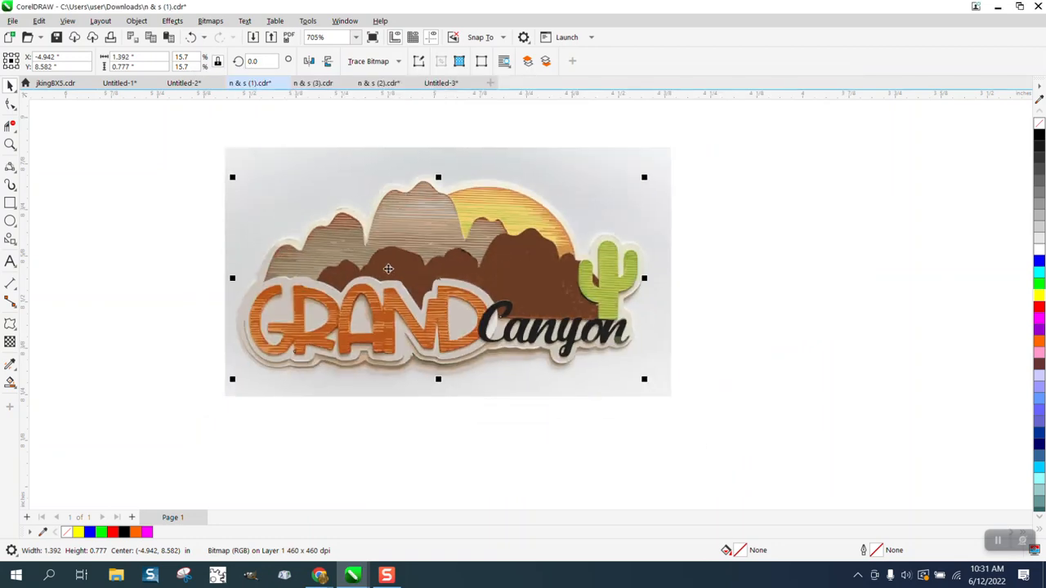
Move the traced artwork to the right of the original photo
{"action": "left_click_drag", "start_coordinate": [467, 282], "coordinate": [788, 284]}
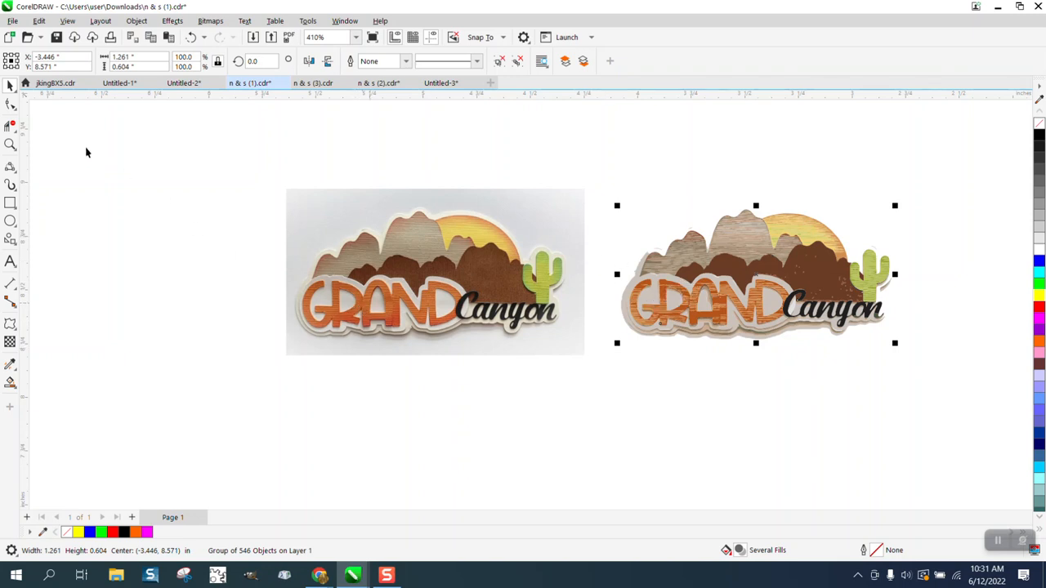
{"action": "left_click", "coordinate": [11, 144]}
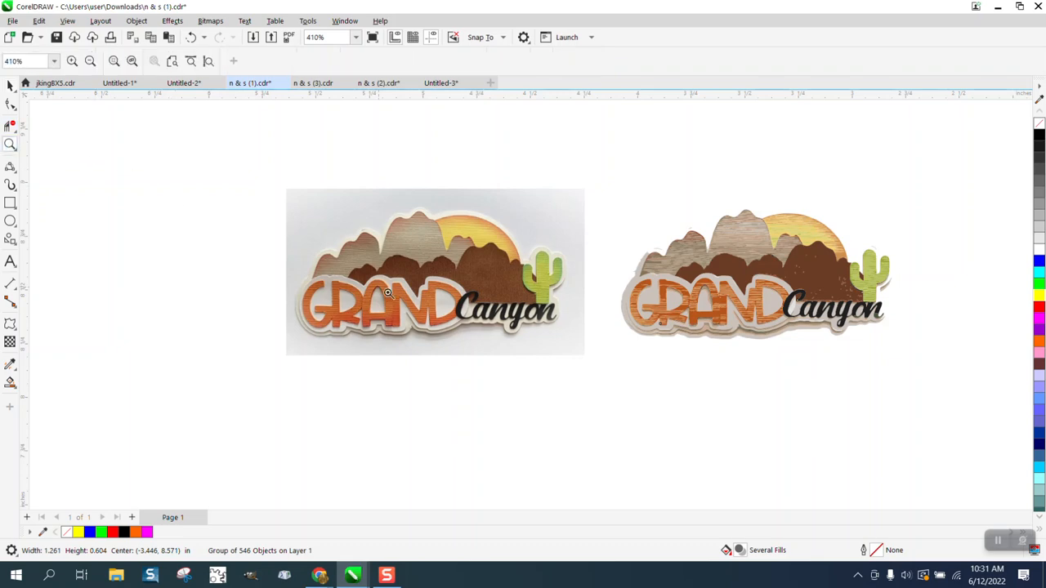
{"action": "scroll", "coordinate": [389, 294], "scroll_direction": "up", "scroll_amount": 7}
{"action": "scroll", "coordinate": [388, 294], "scroll_direction": "down", "scroll_amount": 1}
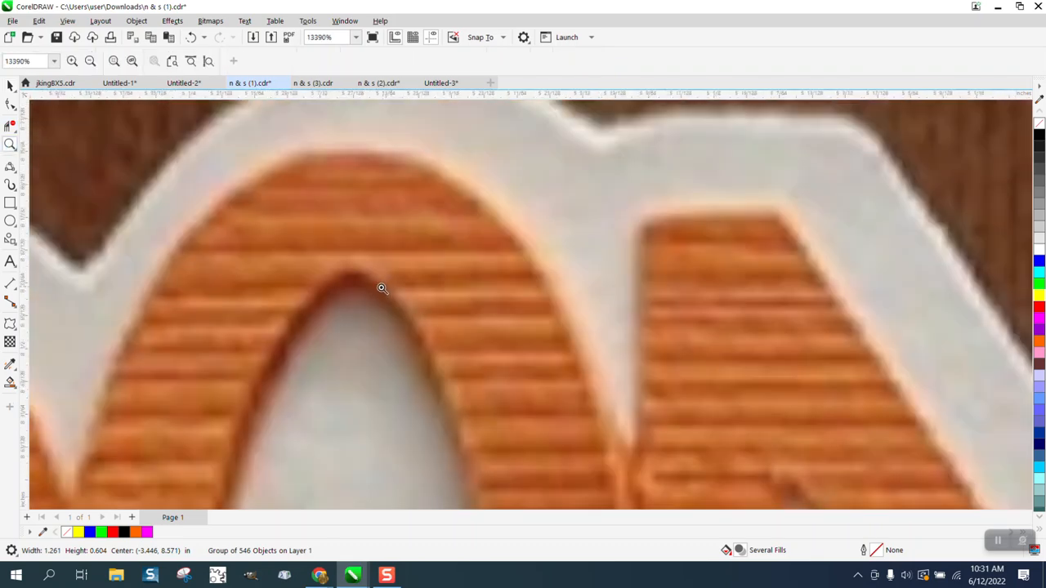
{"action": "scroll", "coordinate": [380, 286], "scroll_direction": "down", "scroll_amount": 7}
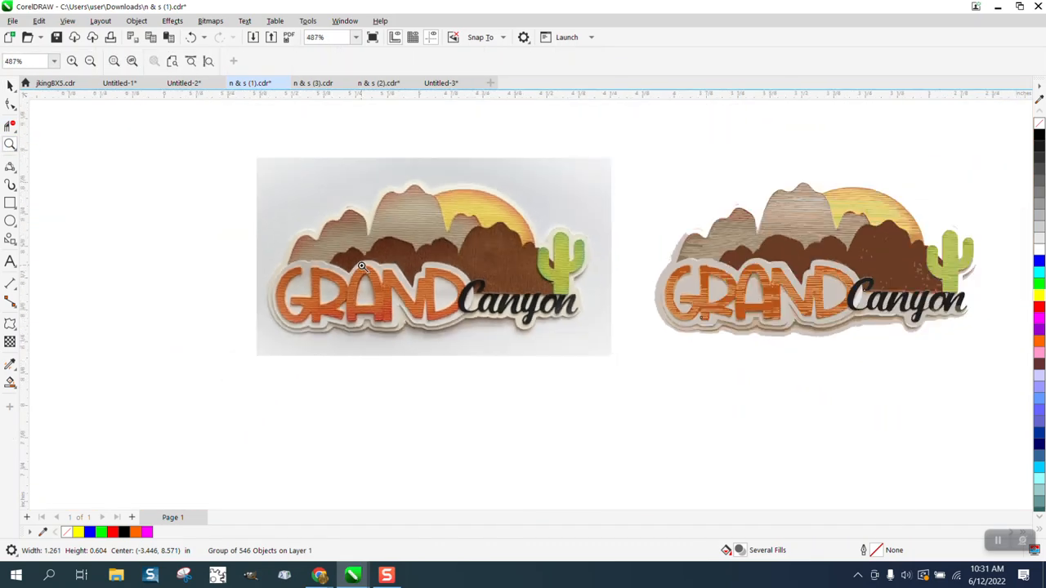
{"action": "scroll", "coordinate": [362, 265], "scroll_direction": "down", "scroll_amount": 1}
Select and zoom into the traced artwork, then ungroup its 546 objects
{"action": "left_click", "coordinate": [11, 85]}
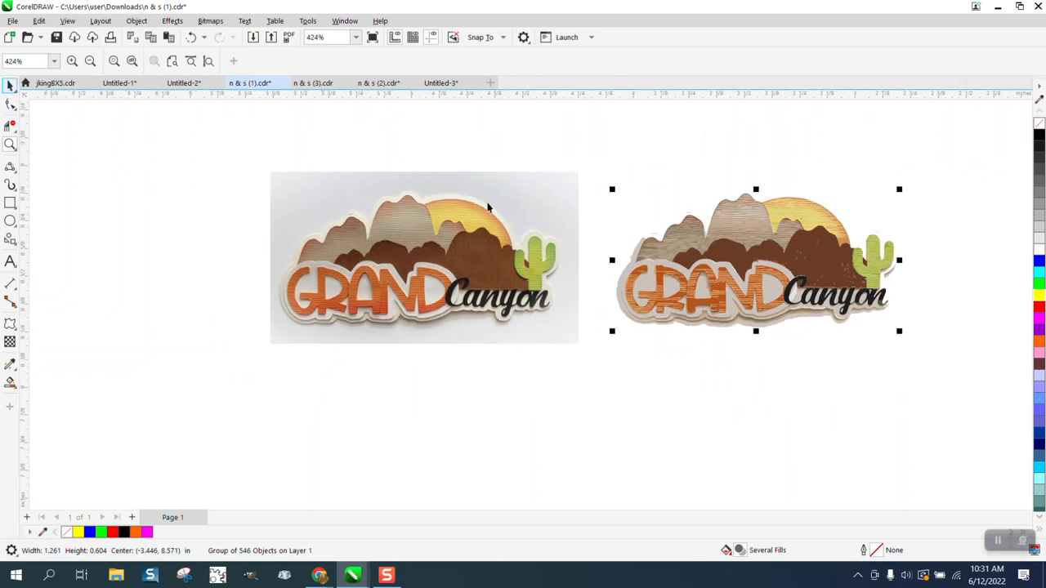
{"action": "left_click_drag", "start_coordinate": [595, 159], "coordinate": [913, 374]}
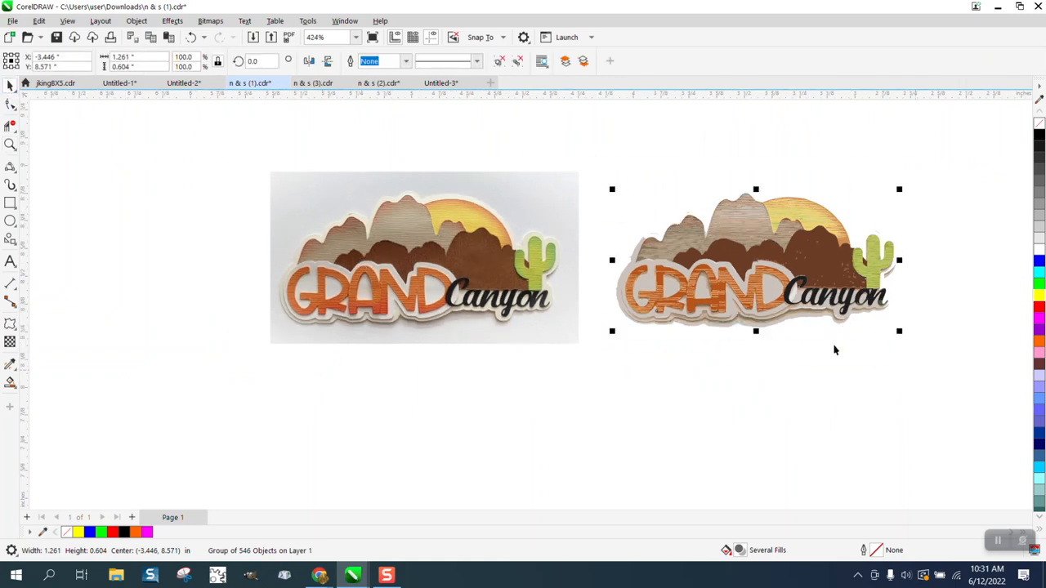
{"action": "left_click", "coordinate": [10, 144]}
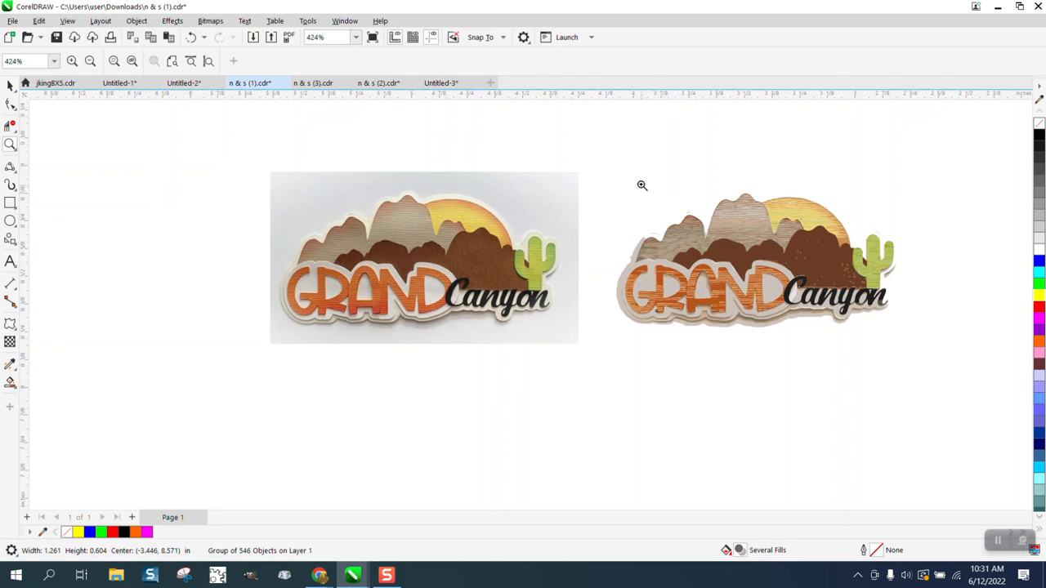
{"action": "left_click_drag", "start_coordinate": [615, 181], "coordinate": [957, 379]}
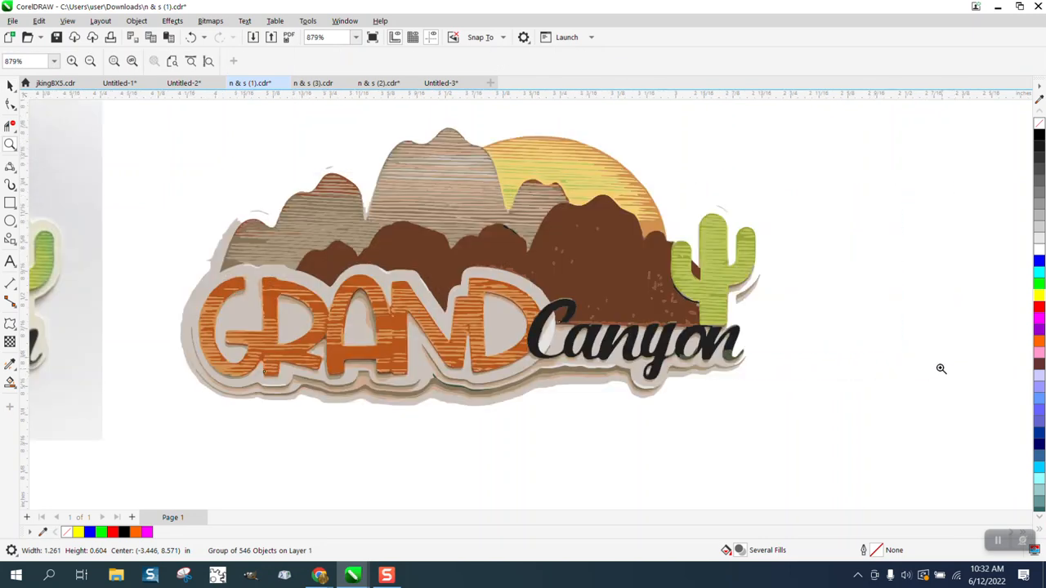
{"action": "key", "text": "space"}
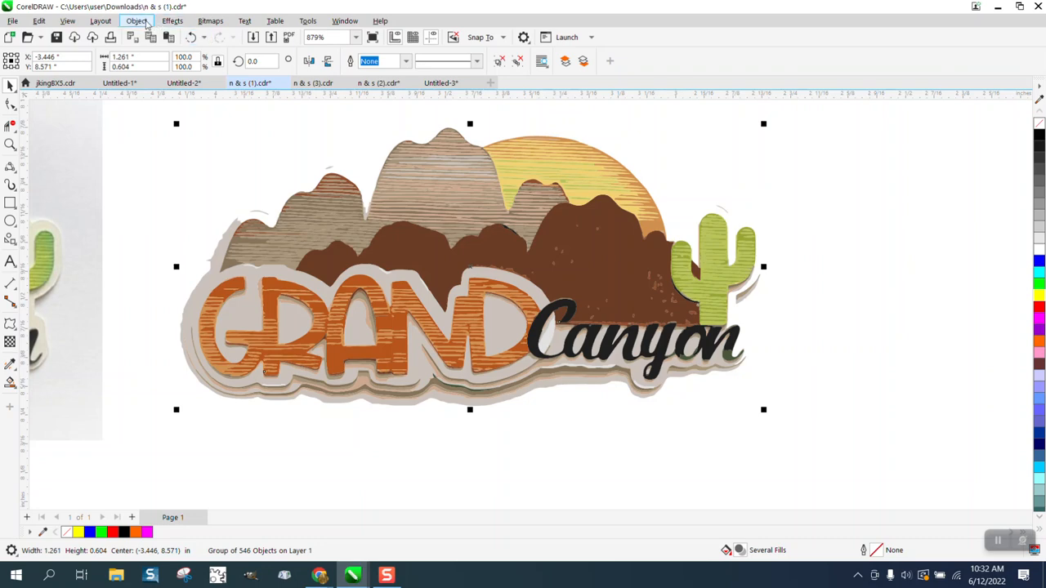
{"action": "left_click", "coordinate": [137, 21]}
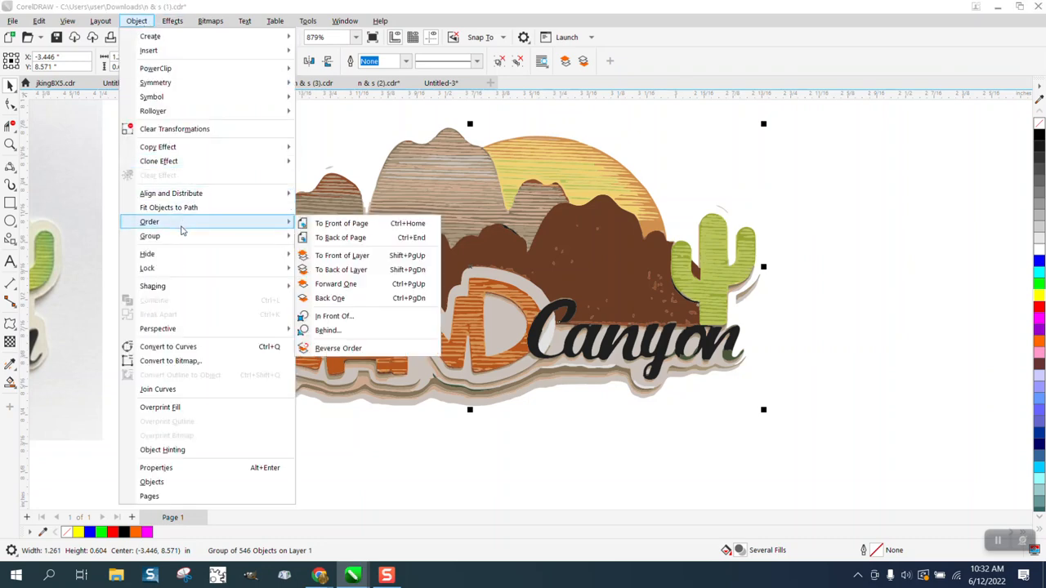
{"action": "mouse_move", "coordinate": [181, 241]}
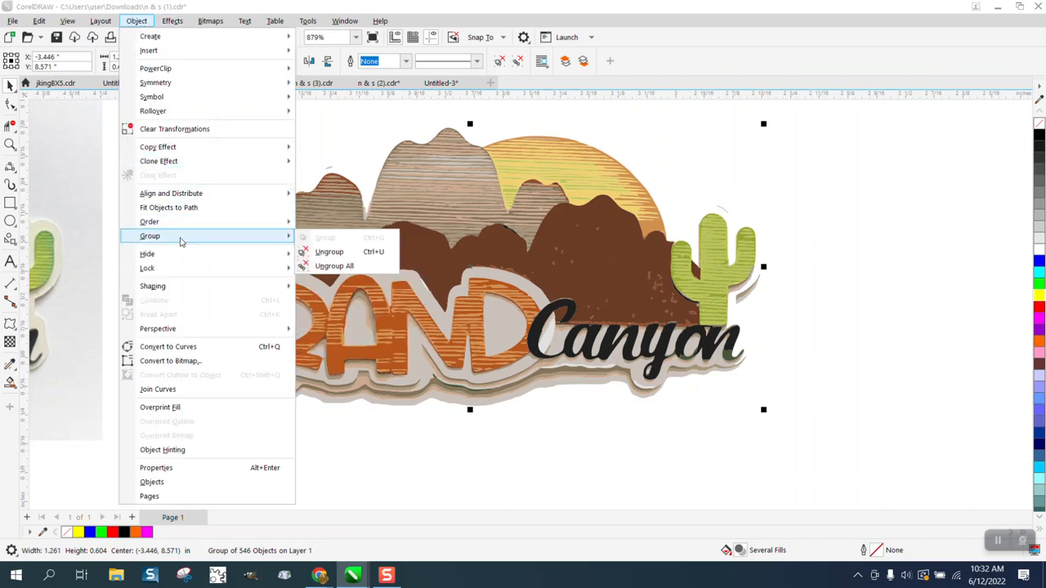
{"action": "left_click", "coordinate": [328, 252]}
{"action": "left_click", "coordinate": [229, 227]}
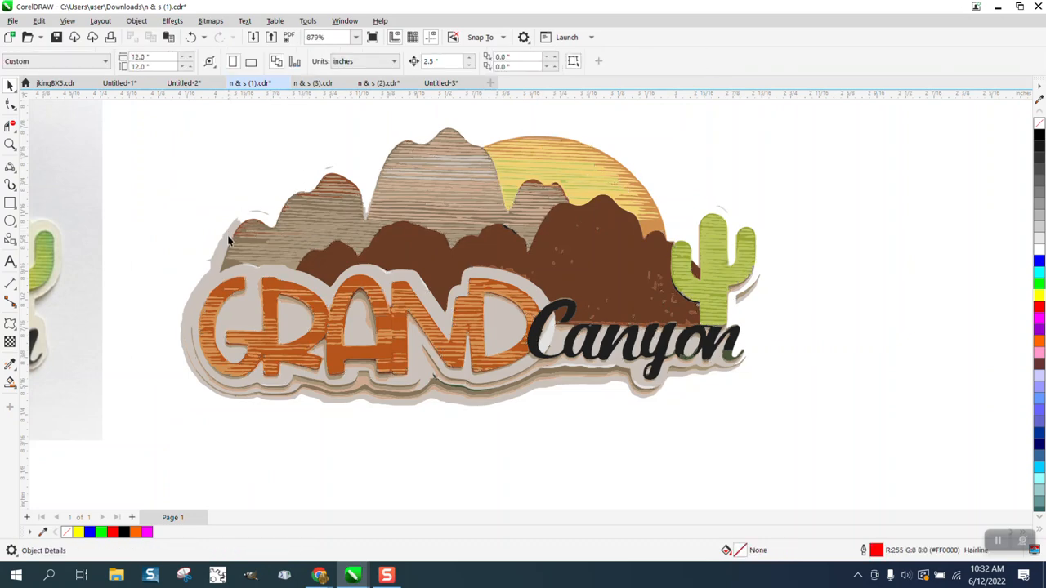
Delete the beige backing and the tan shadow shapes under the lettering
{"action": "left_click", "coordinate": [229, 240]}
{"action": "key", "text": "Delete"}
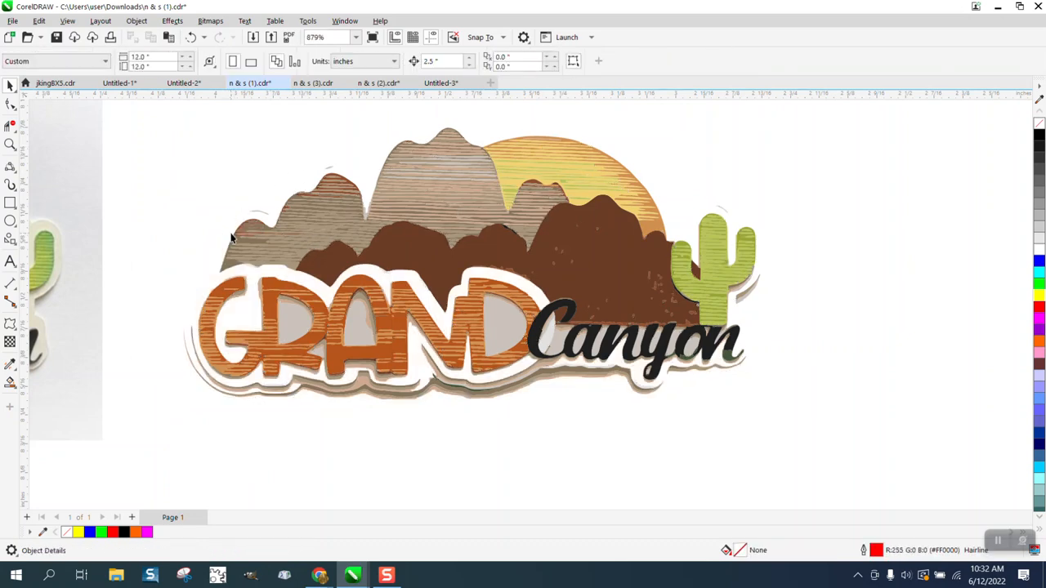
{"action": "left_click", "coordinate": [535, 379]}
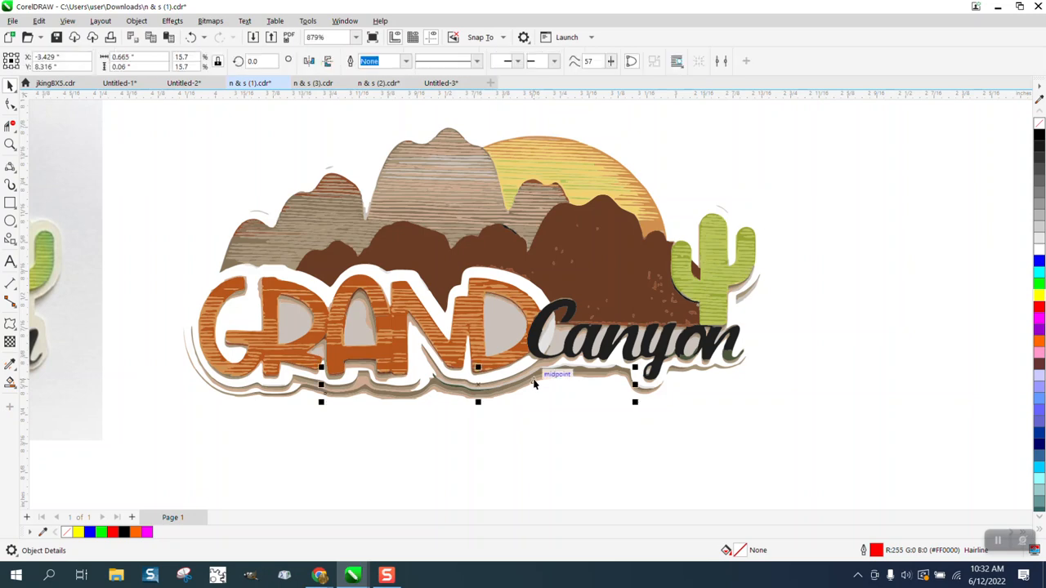
{"action": "key", "text": "Delete"}
{"action": "left_click", "coordinate": [541, 378]}
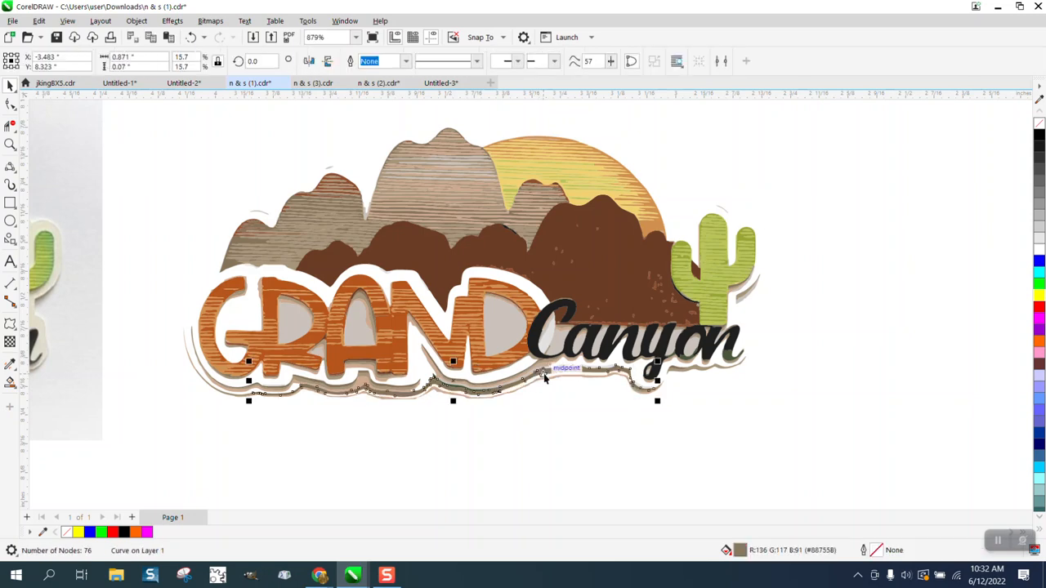
{"action": "key", "text": "Delete"}
{"action": "left_click", "coordinate": [549, 384]}
{"action": "key", "text": "Delete"}
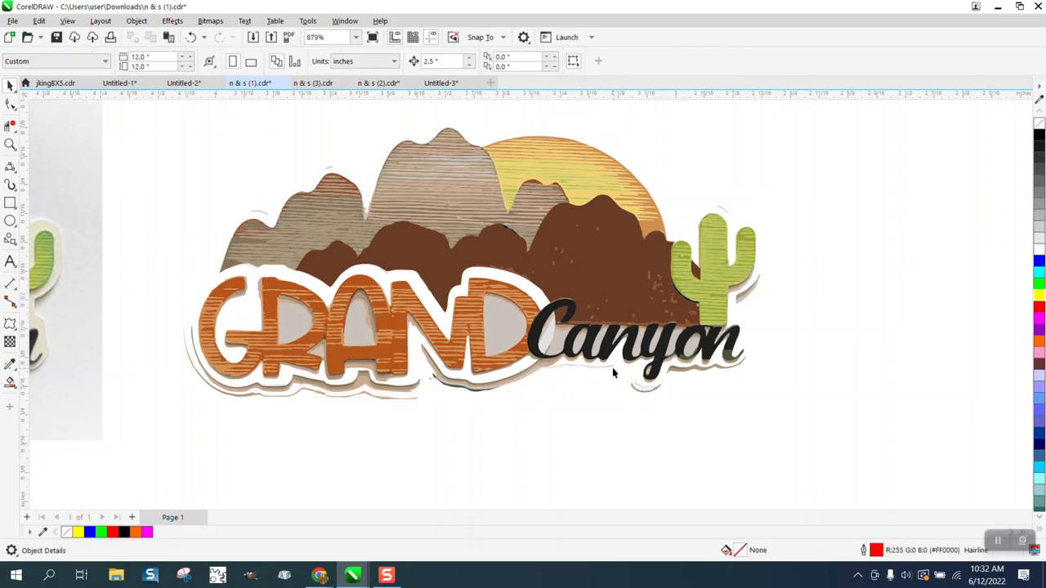
Delete the shadows under Canyon and 'yon', plus the brown sliver beside the cactus
{"action": "left_click", "coordinate": [613, 368]}
{"action": "key", "text": "Delete"}
{"action": "left_click", "coordinate": [707, 370]}
{"action": "key", "text": "Delete"}
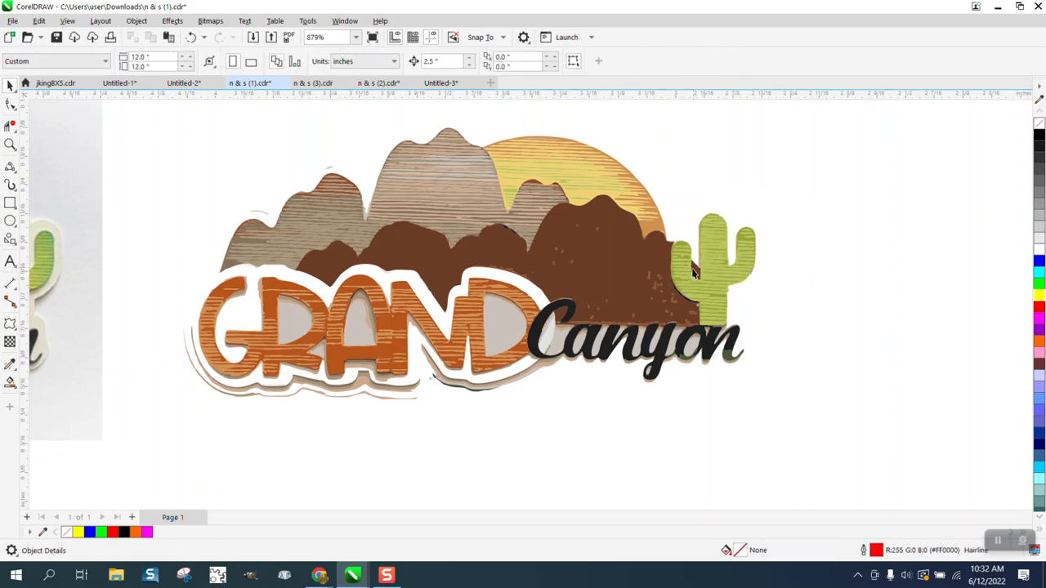
{"action": "left_click", "coordinate": [695, 272]}
{"action": "key", "text": "Delete"}
{"action": "left_click", "coordinate": [10, 144]}
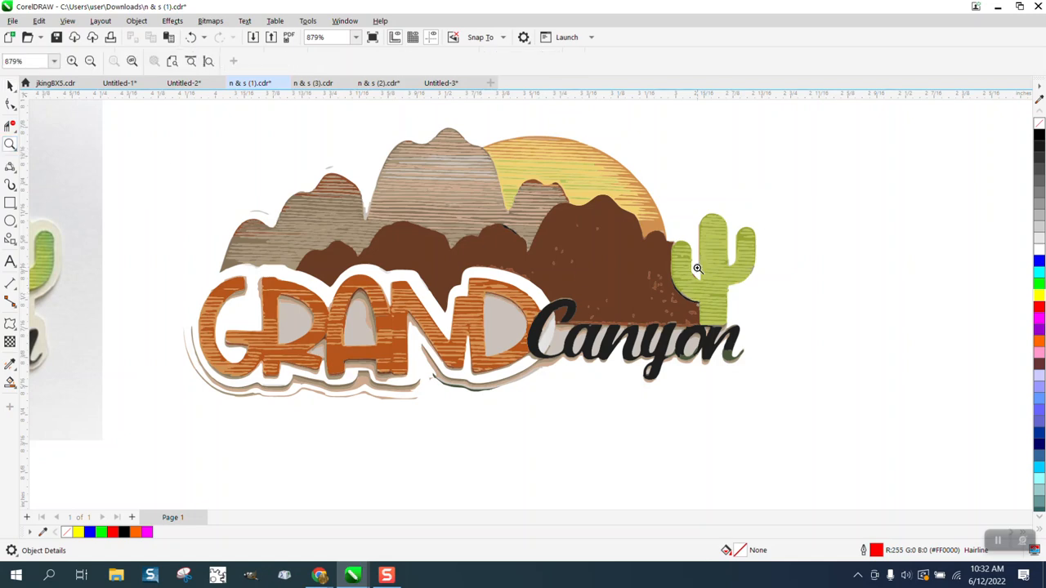
Zoom in on the cactus and delete the tan and reddish-brown slivers on its left
{"action": "left_click_drag", "start_coordinate": [683, 231], "coordinate": [745, 297]}
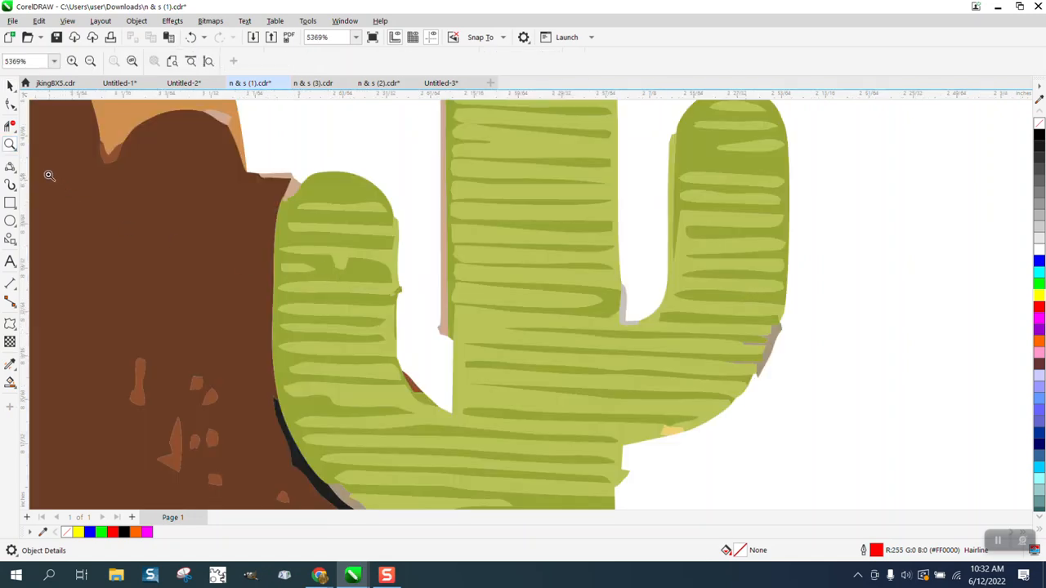
{"action": "left_click", "coordinate": [10, 85]}
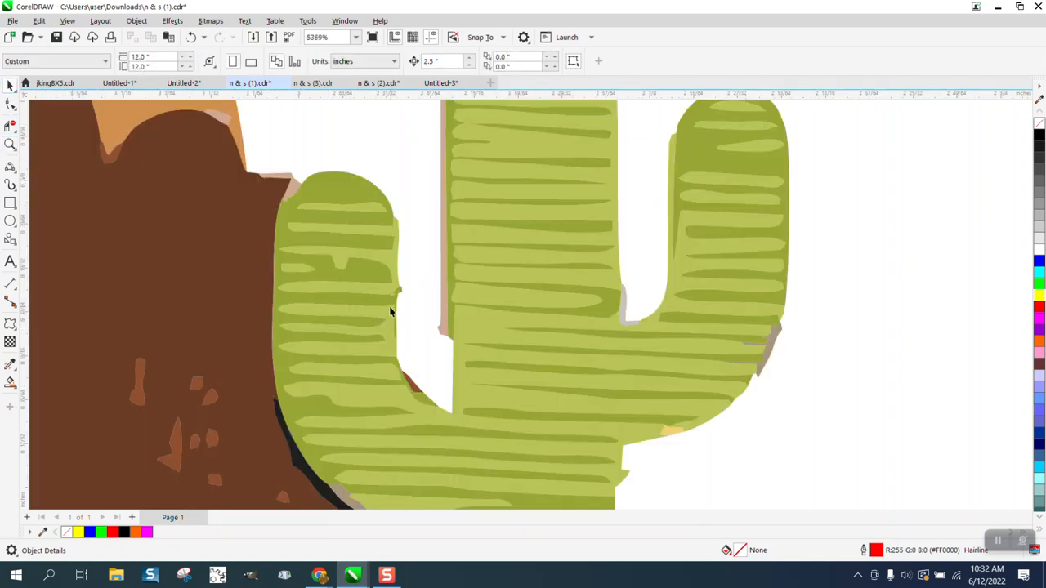
{"action": "left_click", "coordinate": [443, 317]}
{"action": "key", "text": "Delete"}
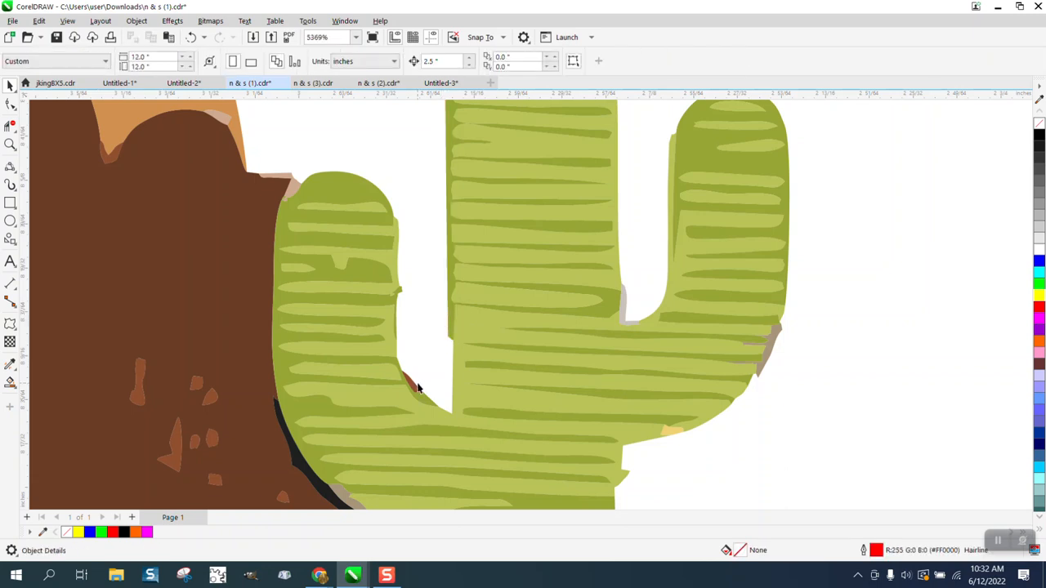
{"action": "left_click", "coordinate": [411, 380]}
{"action": "key", "text": "Delete"}
Restore the right-edge sliver, delete the tan sliver atop the cactus arm, then zoom out
{"action": "left_click", "coordinate": [765, 363]}
{"action": "key", "text": "Delete"}
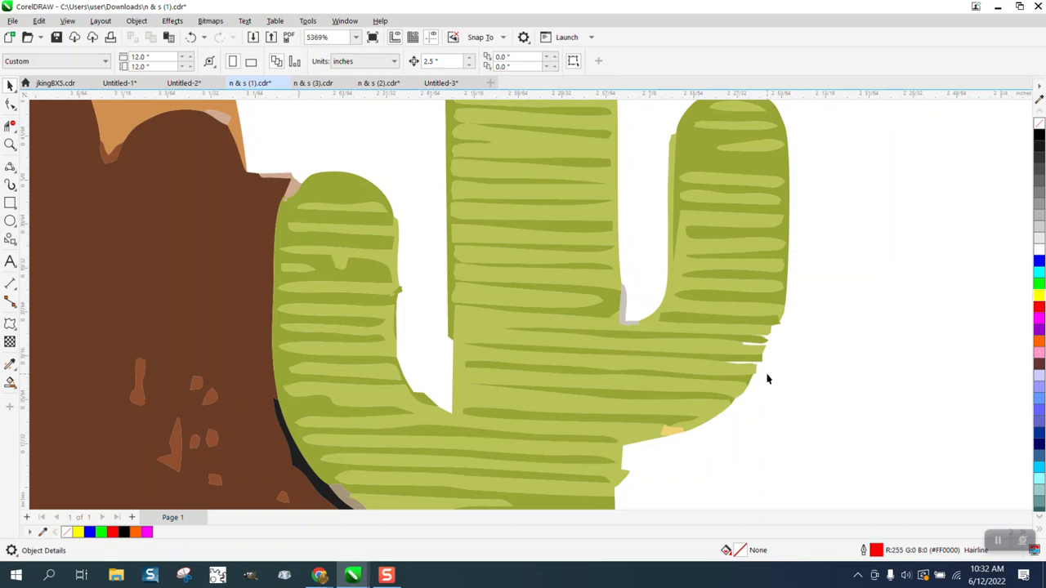
{"action": "left_click", "coordinate": [190, 37]}
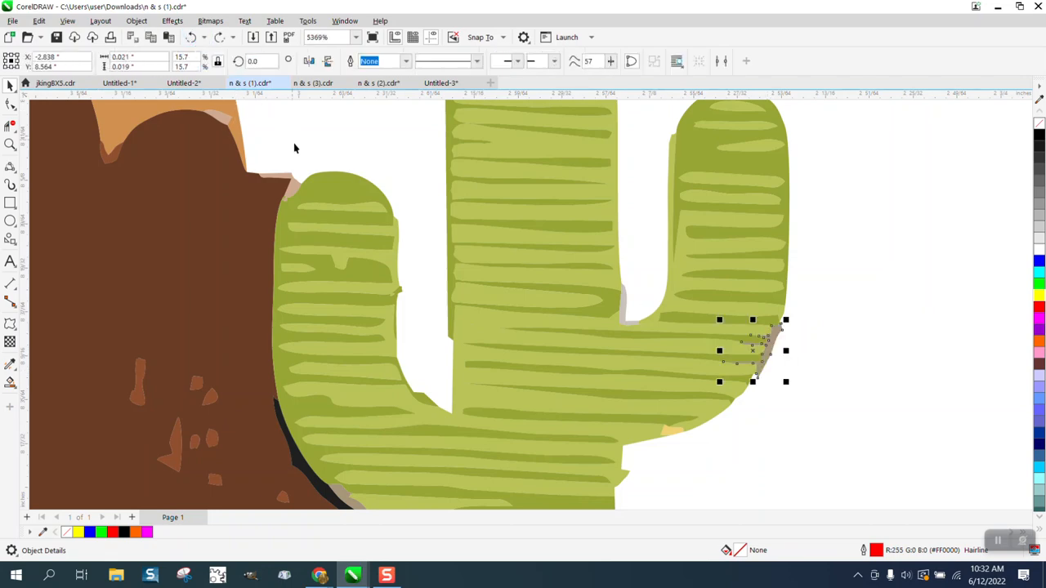
{"action": "left_click", "coordinate": [296, 184]}
{"action": "key", "text": "Delete"}
{"action": "scroll", "coordinate": [420, 233], "scroll_direction": "down", "scroll_amount": 5}
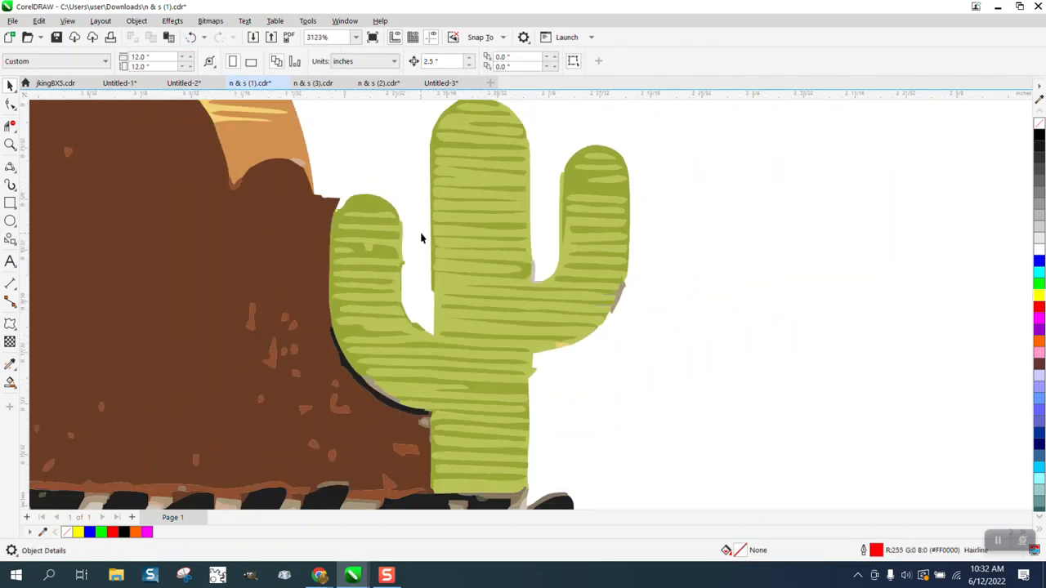
{"action": "scroll", "coordinate": [423, 237], "scroll_direction": "down", "scroll_amount": 2}
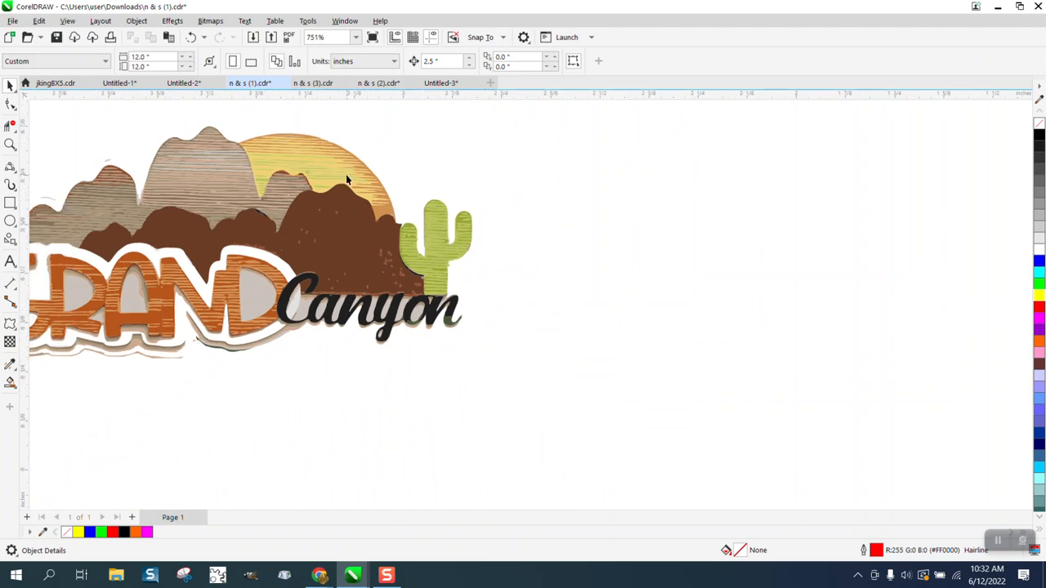
Delete the four thin curves beneath the GRAND lettering
{"action": "scroll", "coordinate": [445, 214], "scroll_direction": "down", "scroll_amount": 1}
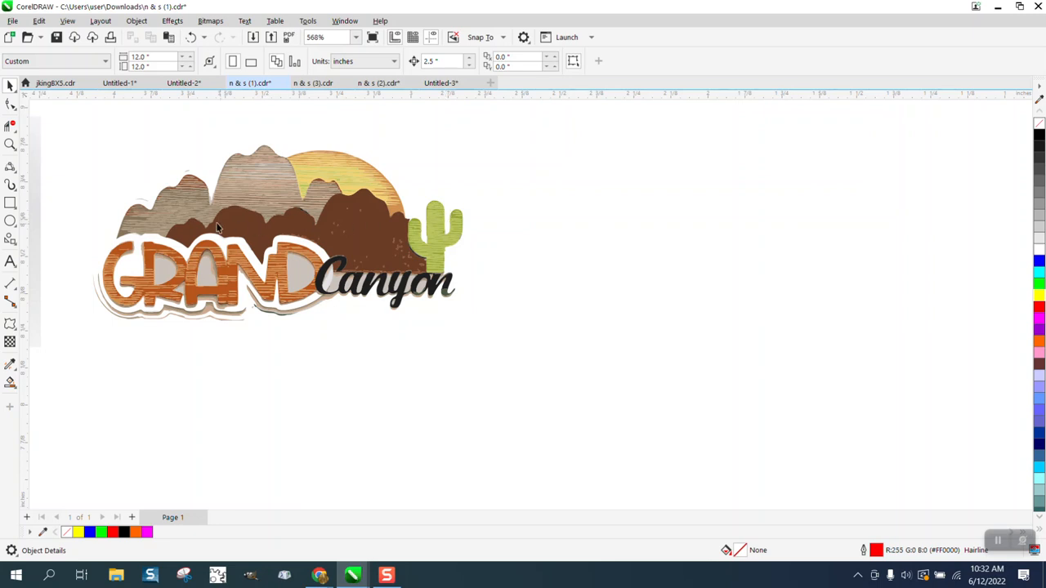
{"action": "left_click", "coordinate": [193, 208]}
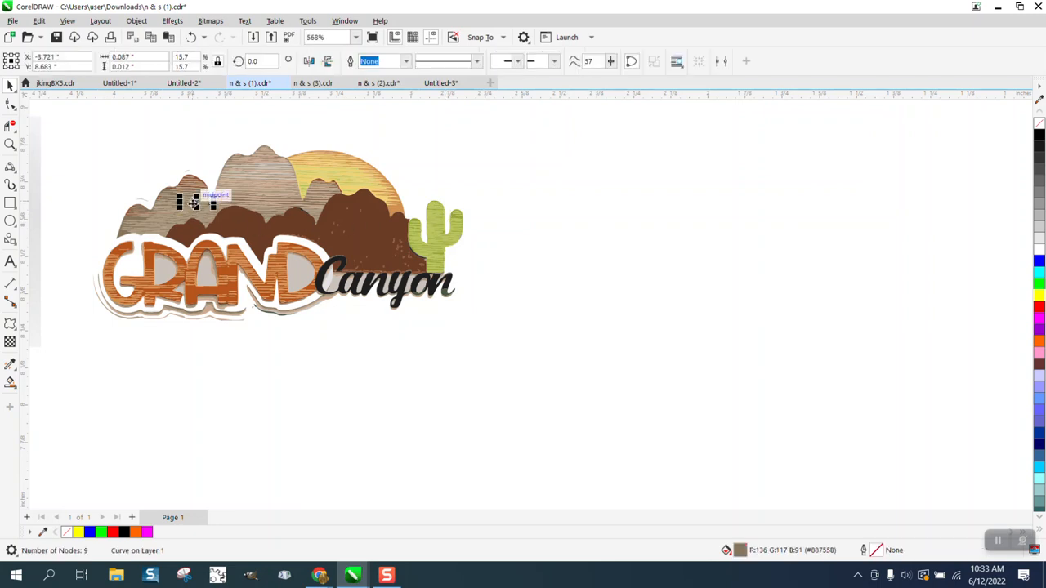
{"action": "scroll", "coordinate": [193, 205], "scroll_direction": "down", "scroll_amount": 1}
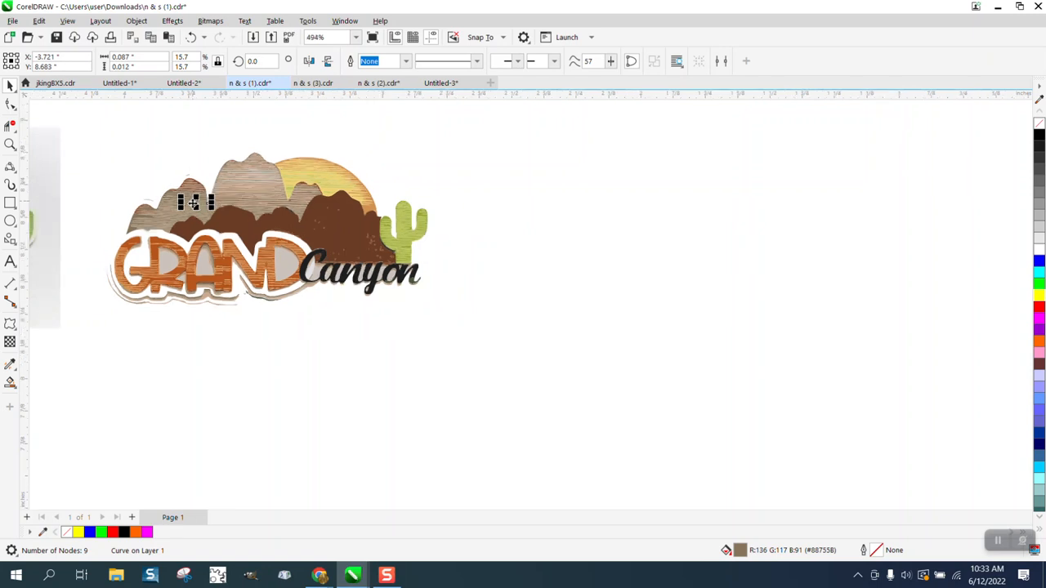
{"action": "left_click", "coordinate": [128, 298]}
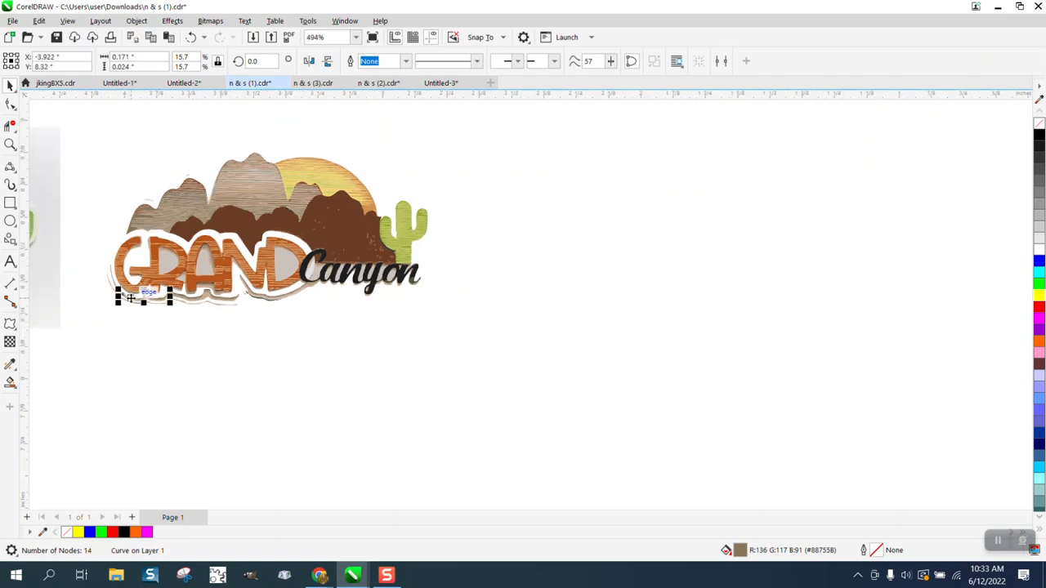
{"action": "key", "text": "Delete"}
{"action": "left_click", "coordinate": [144, 302]}
{"action": "key", "text": "Delete"}
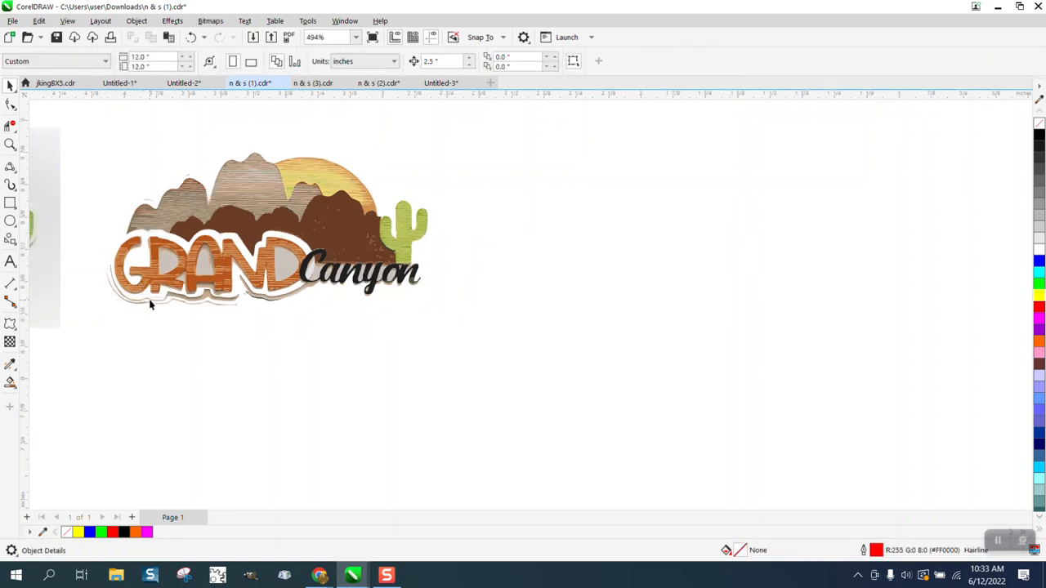
{"action": "left_click", "coordinate": [156, 302]}
{"action": "key", "text": "Delete"}
{"action": "left_click", "coordinate": [183, 298]}
{"action": "key", "text": "Delete"}
Delete the remaining small leftover curves below GRAND
{"action": "left_click", "coordinate": [216, 299]}
{"action": "key", "text": "Delete"}
{"action": "left_click", "coordinate": [212, 297]}
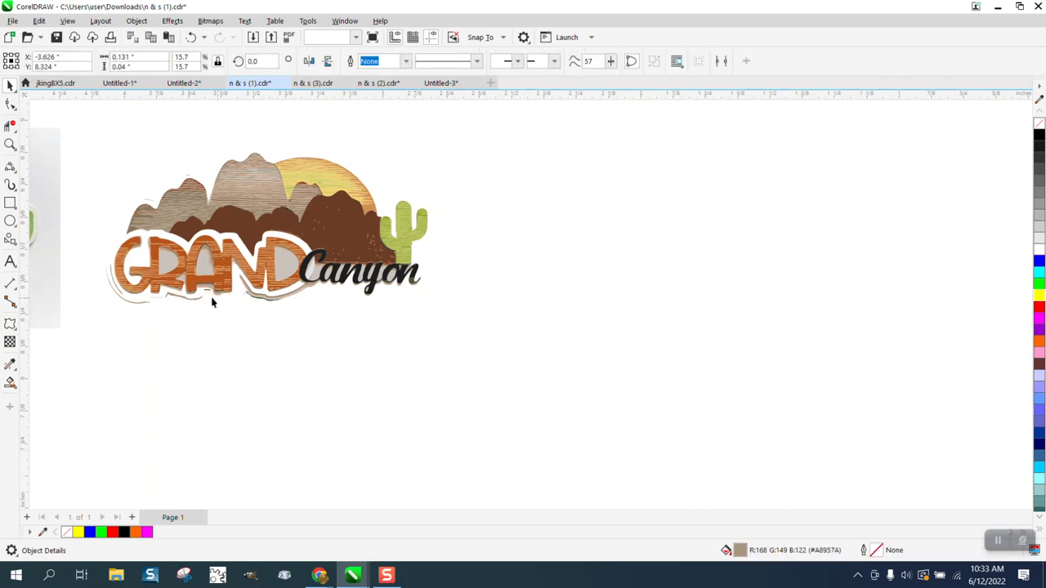
{"action": "key", "text": "Delete"}
{"action": "left_click", "coordinate": [202, 294]}
{"action": "key", "text": "Delete"}
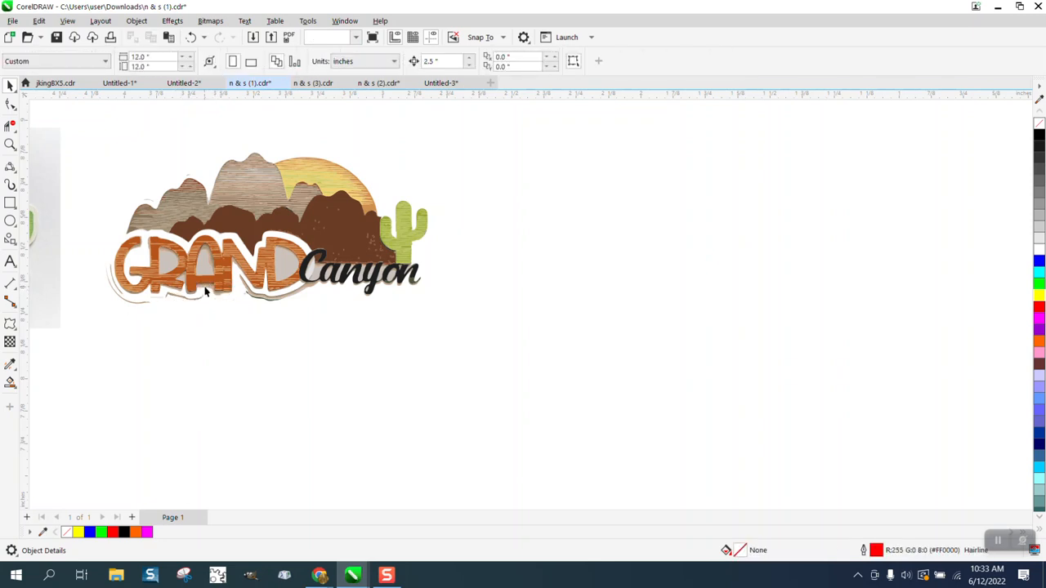
{"action": "left_click", "coordinate": [207, 297]}
{"action": "key", "text": "Delete"}
Remove the outer arc, faint curve and small objects around the G
{"action": "left_click", "coordinate": [146, 303]}
{"action": "key", "text": "Delete"}
{"action": "left_click", "coordinate": [153, 298]}
{"action": "key", "text": "Delete"}
{"action": "left_click", "coordinate": [112, 285]}
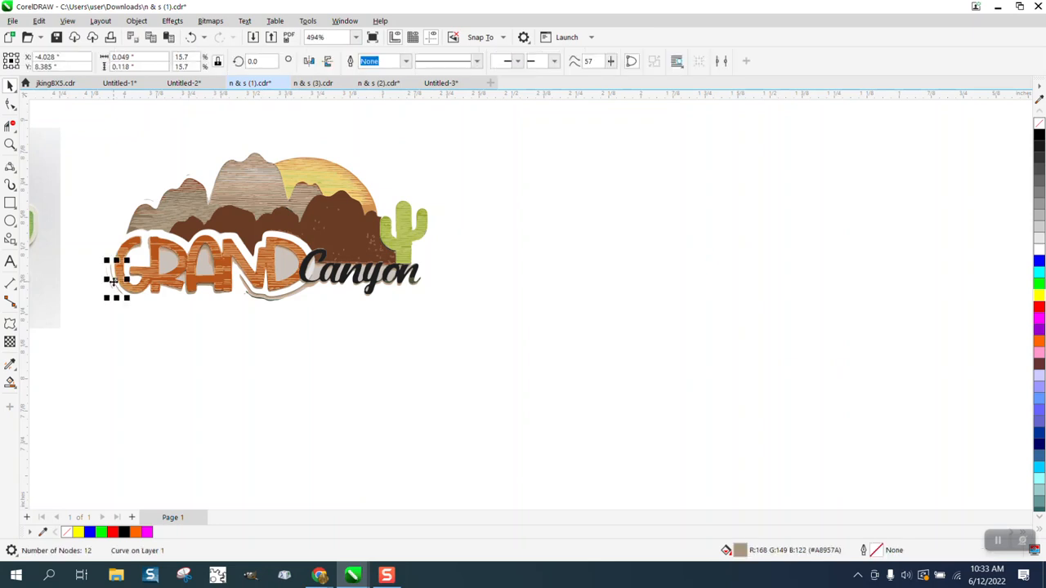
{"action": "key", "text": "Delete"}
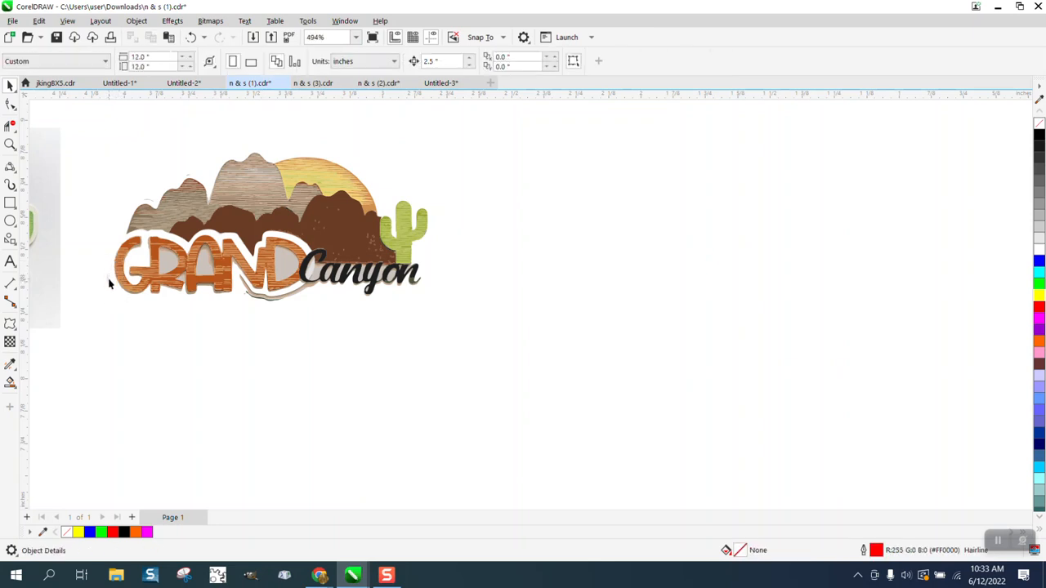
{"action": "left_click", "coordinate": [109, 283]}
{"action": "key", "text": "Delete"}
Delete the swoosh under GRAND and its remnants near the D and the C
{"action": "left_click", "coordinate": [288, 300]}
{"action": "key", "text": "Delete"}
{"action": "left_click", "coordinate": [275, 300]}
{"action": "key", "text": "Delete"}
{"action": "left_click", "coordinate": [274, 300]}
{"action": "key", "text": "Delete"}
{"action": "left_click", "coordinate": [299, 290]}
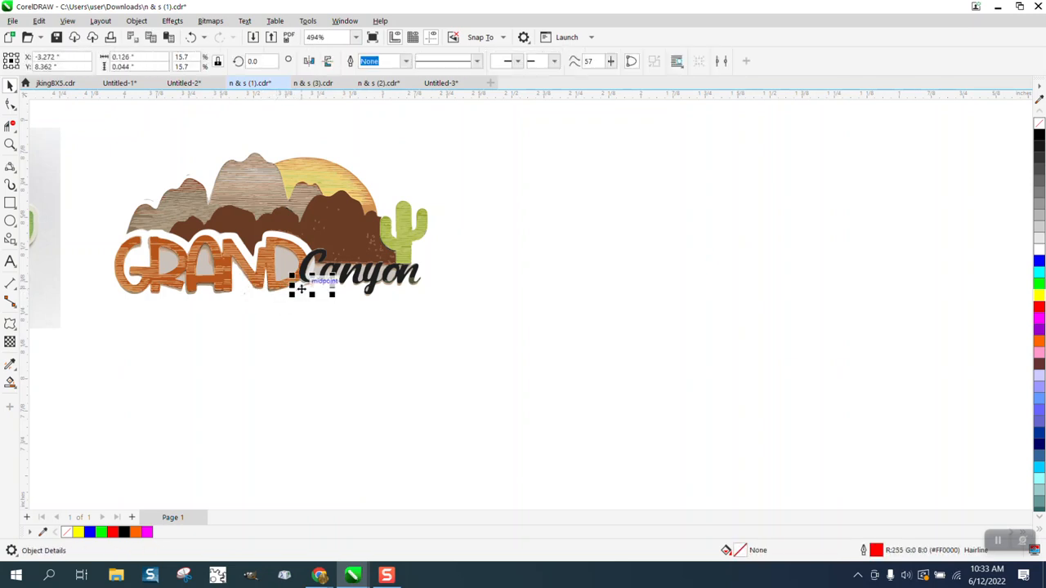
{"action": "key", "text": "Delete"}
Zoom in on the artwork and delete two small curves along the mountain edges
{"action": "left_click", "coordinate": [10, 145]}
{"action": "left_click_drag", "start_coordinate": [89, 203], "coordinate": [449, 351]}
{"action": "scroll", "coordinate": [272, 280], "scroll_direction": "down", "scroll_amount": 2}
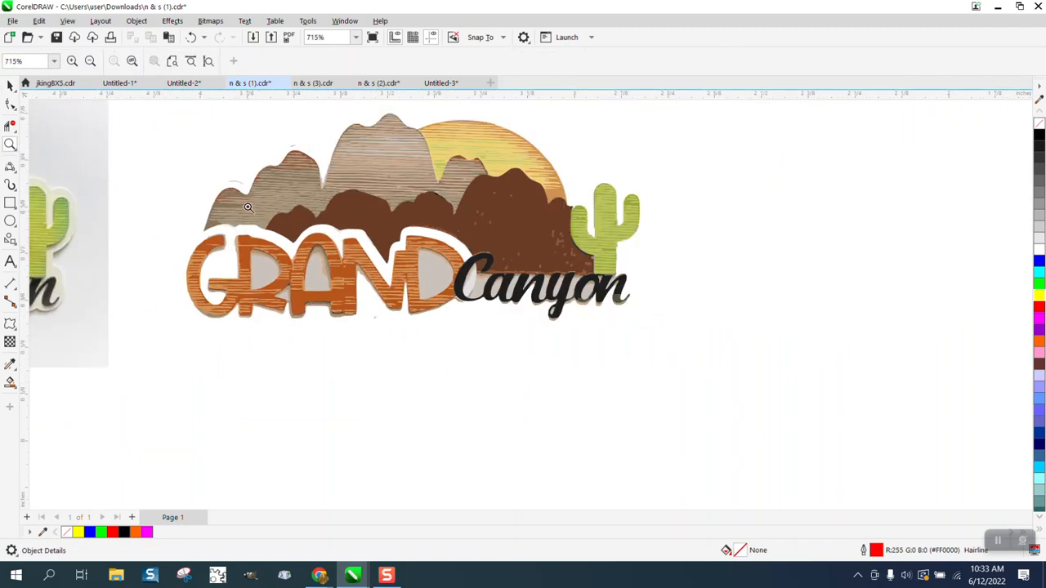
{"action": "left_click", "coordinate": [10, 86]}
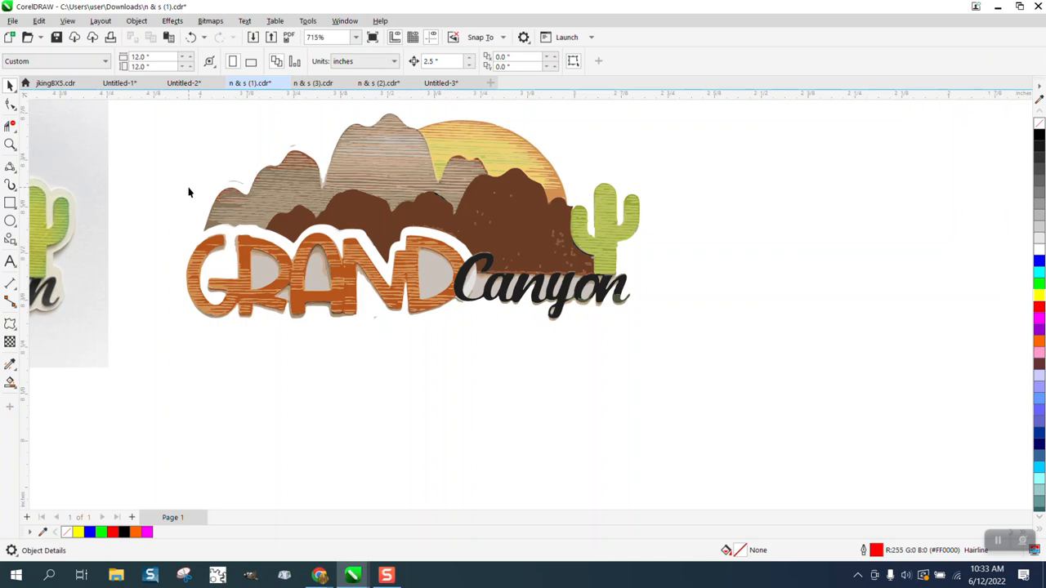
{"action": "left_click", "coordinate": [237, 186]}
{"action": "key", "text": "Delete"}
{"action": "left_click", "coordinate": [292, 147]}
{"action": "key", "text": "Delete"}
Lasso-select the GRAND lettering with Freehand Pick and delete a stray orange sun piece
{"action": "left_click", "coordinate": [16, 91]}
{"action": "left_click", "coordinate": [49, 100]}
{"action": "mouse_move", "coordinate": [169, 267]}
{"action": "left_mouse_down"}
{"action": "mouse_move", "coordinate": [201, 235]}
{"action": "mouse_move", "coordinate": [253, 233]}
{"action": "mouse_move", "coordinate": [295, 252]}
{"action": "mouse_move", "coordinate": [327, 231]}
{"action": "mouse_move", "coordinate": [365, 242]}
{"action": "mouse_move", "coordinate": [386, 272]}
{"action": "mouse_move", "coordinate": [409, 232]}
{"action": "mouse_move", "coordinate": [459, 252]}
{"action": "mouse_move", "coordinate": [480, 279]}
{"action": "mouse_move", "coordinate": [635, 298]}
{"action": "mouse_move", "coordinate": [705, 350]}
{"action": "mouse_move", "coordinate": [570, 385]}
{"action": "mouse_move", "coordinate": [231, 390]}
{"action": "mouse_move", "coordinate": [157, 371]}
{"action": "mouse_move", "coordinate": [148, 344]}
{"action": "mouse_move", "coordinate": [231, 390]}
{"action": "mouse_move", "coordinate": [148, 348]}
{"action": "mouse_move", "coordinate": [192, 326]}
{"action": "left_mouse_up"}
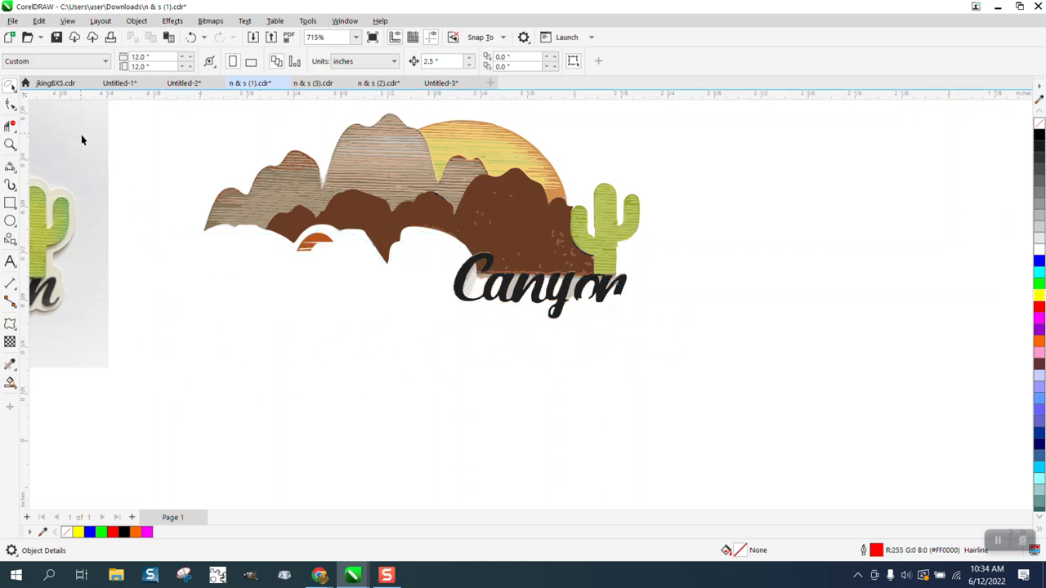
{"action": "left_click", "coordinate": [324, 245]}
{"action": "key", "text": "Delete"}
Delete the black Canyon lettering and the grey and brownish pieces beside it
{"action": "left_click", "coordinate": [458, 293]}
{"action": "key", "text": "Delete"}
{"action": "left_click", "coordinate": [467, 290]}
{"action": "key", "text": "Delete"}
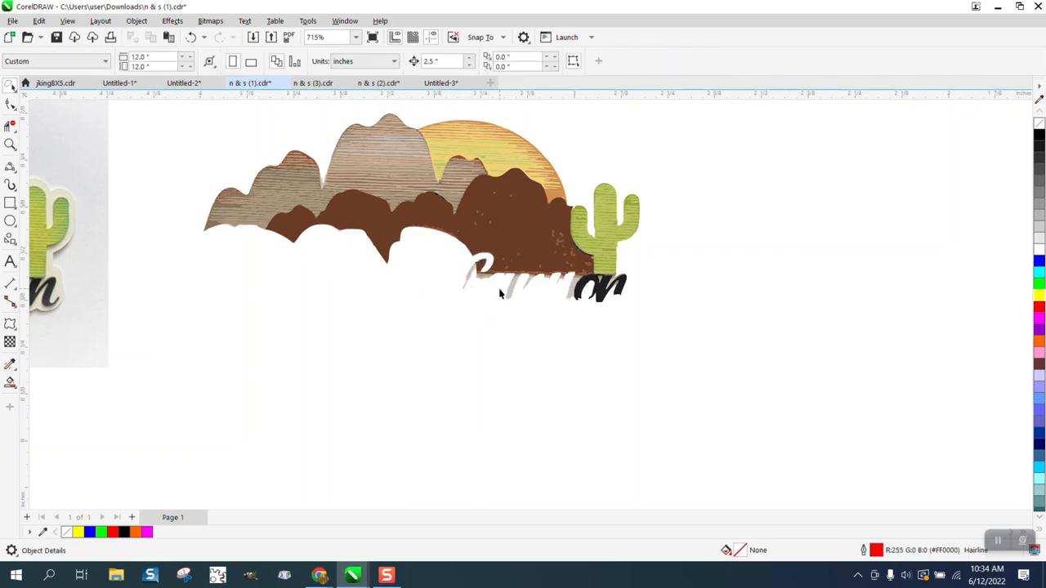
{"action": "left_click", "coordinate": [579, 295]}
{"action": "key", "text": "Delete"}
{"action": "left_click", "coordinate": [613, 286]}
{"action": "key", "text": "Delete"}
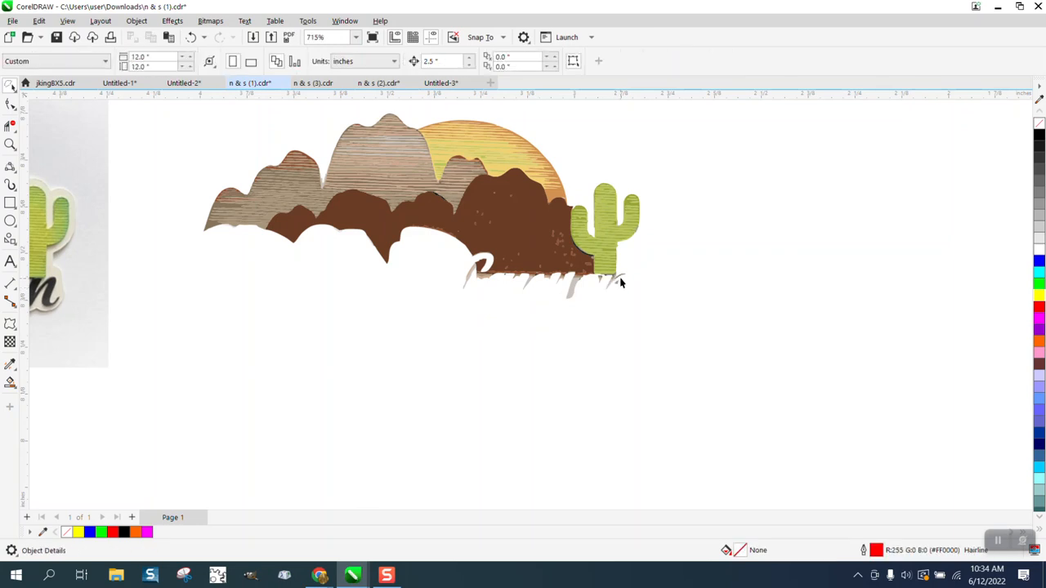
{"action": "left_click", "coordinate": [615, 277]}
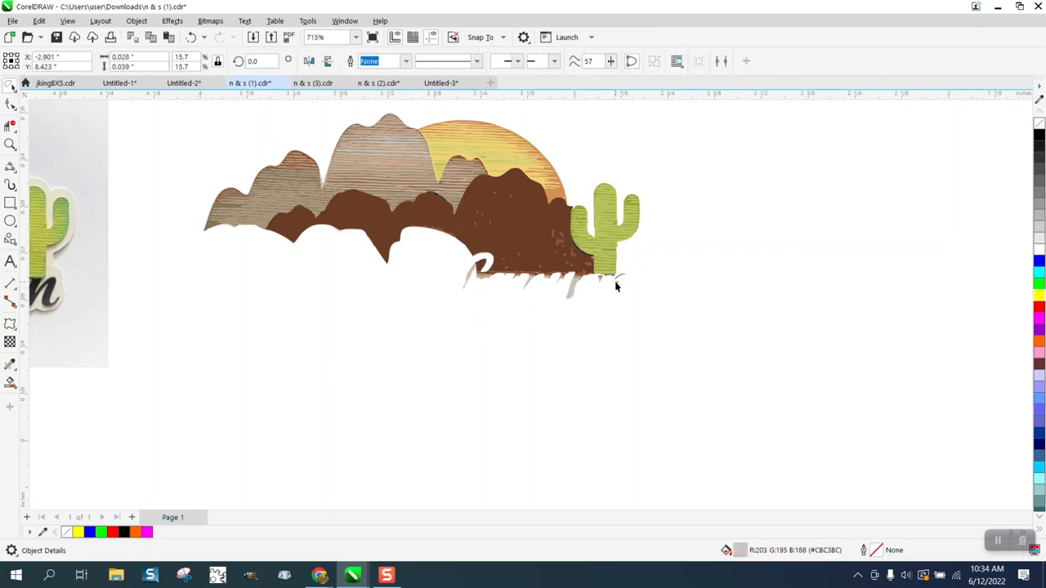
Zoom in on the lettering remnants and delete the grey, tan and taupe slivers on the left
{"action": "left_click", "coordinate": [10, 146]}
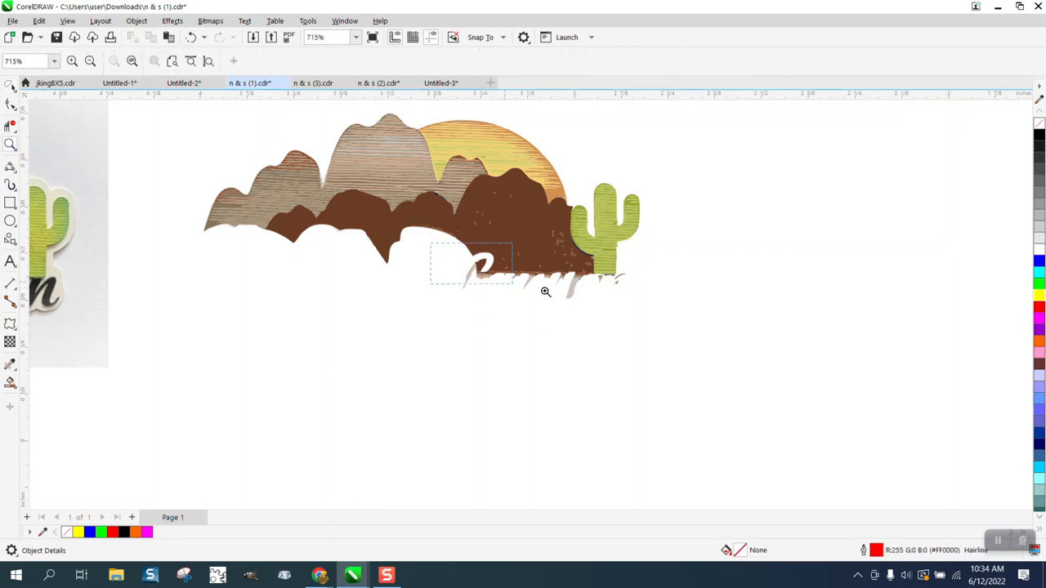
{"action": "left_click_drag", "start_coordinate": [545, 291], "coordinate": [679, 328]}
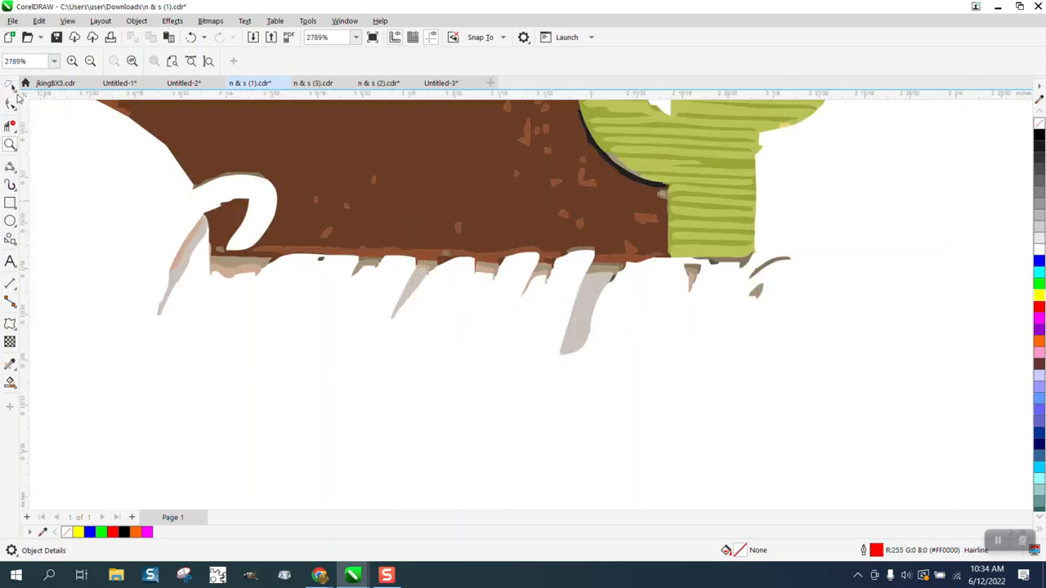
{"action": "left_click", "coordinate": [11, 86]}
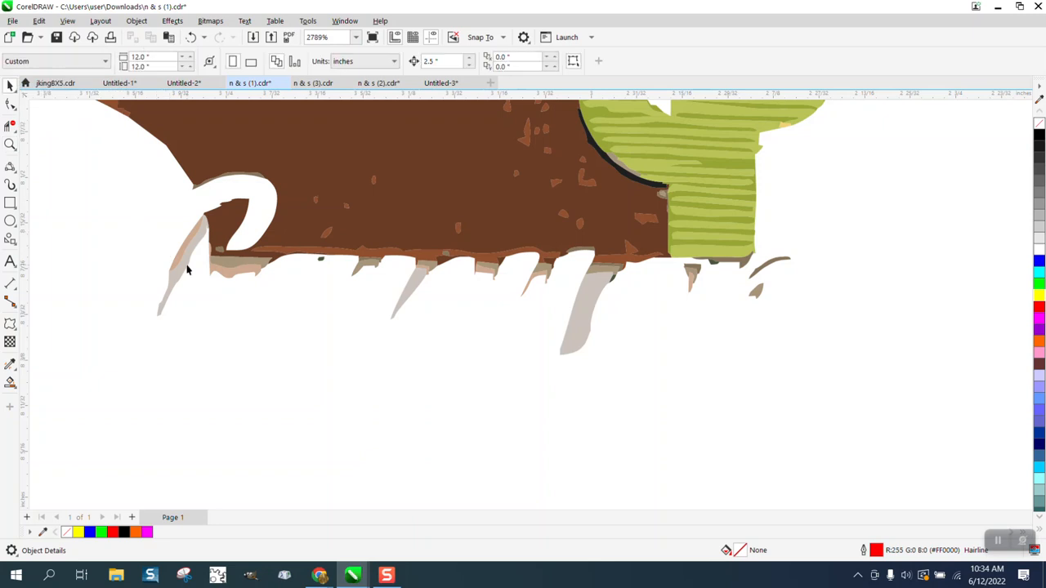
{"action": "left_click", "coordinate": [187, 266]}
{"action": "key", "text": "Delete"}
{"action": "left_click", "coordinate": [184, 250]}
{"action": "key", "text": "Delete"}
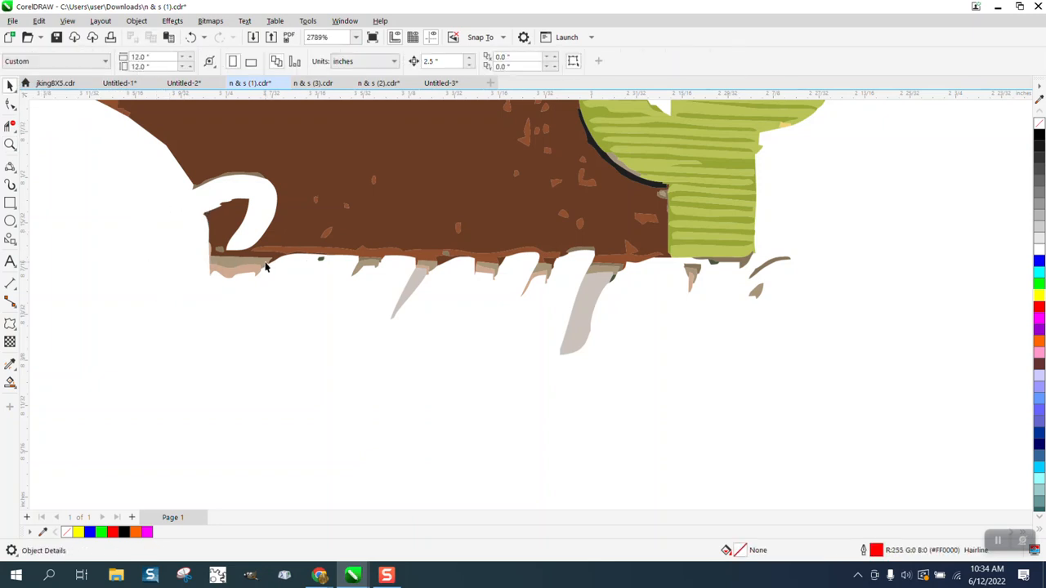
{"action": "left_click", "coordinate": [265, 262]}
{"action": "key", "text": "Delete"}
{"action": "left_click", "coordinate": [254, 268]}
{"action": "key", "text": "Delete"}
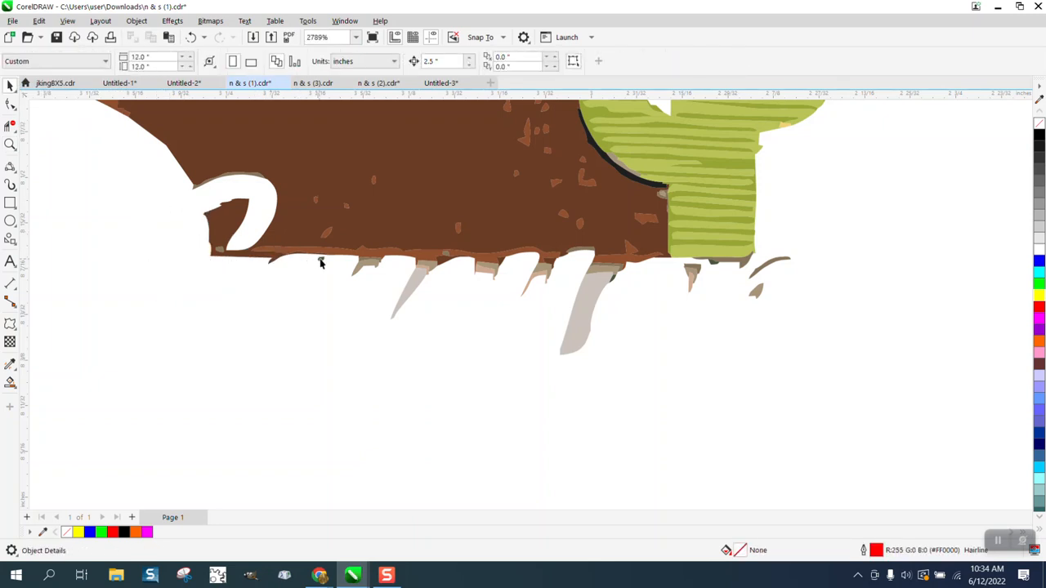
Delete the small tan and grey slivers under the brown edge toward the cactus
{"action": "left_click", "coordinate": [362, 264]}
{"action": "key", "text": "Delete"}
{"action": "left_click", "coordinate": [411, 280]}
{"action": "key", "text": "Delete"}
{"action": "left_click", "coordinate": [426, 267]}
{"action": "key", "text": "Delete"}
{"action": "left_click", "coordinate": [426, 269]}
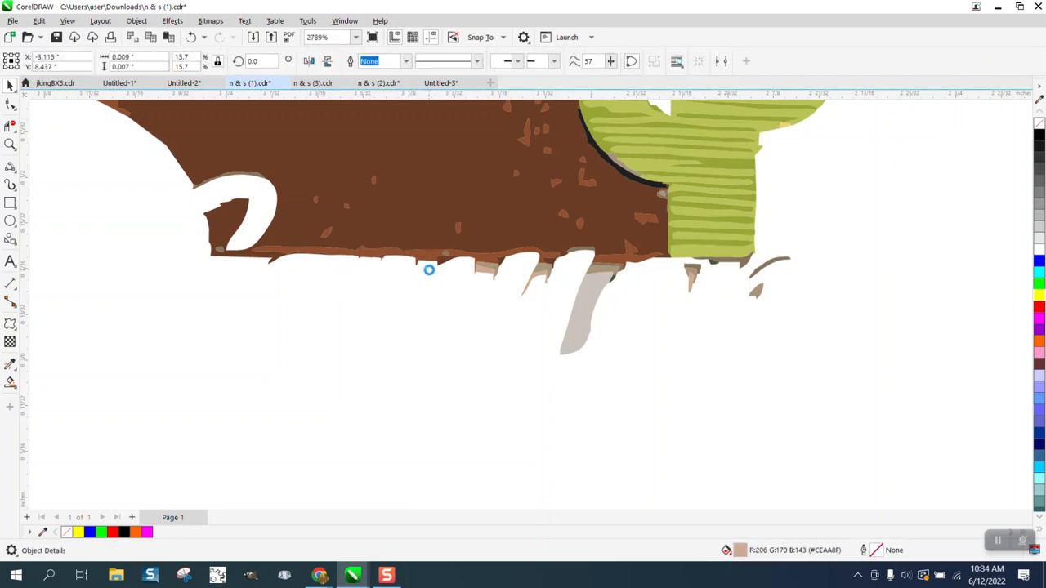
{"action": "key", "text": "Delete"}
{"action": "left_click", "coordinate": [487, 267]}
{"action": "key", "text": "Delete"}
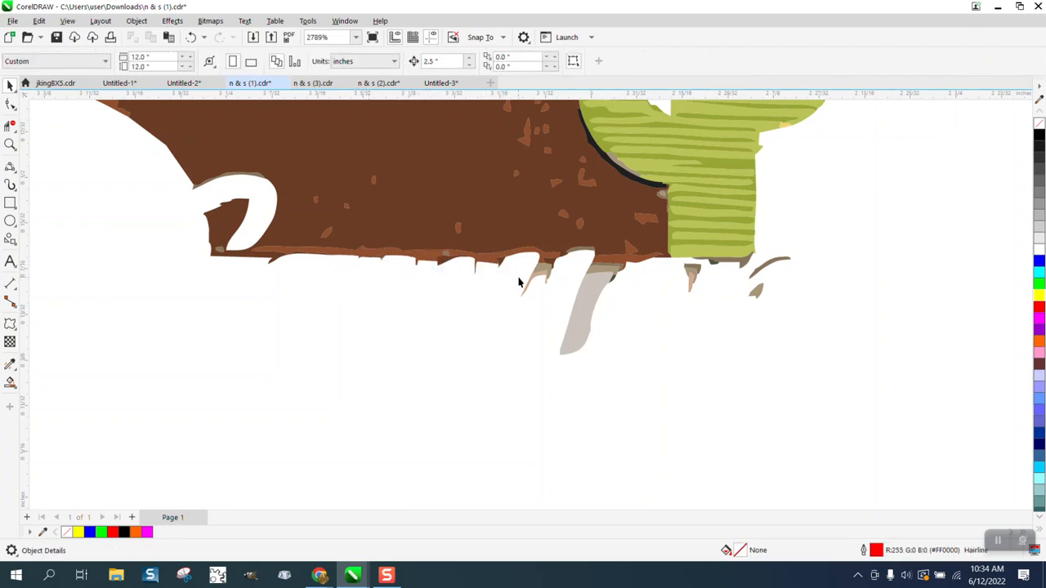
{"action": "left_click", "coordinate": [547, 272]}
{"action": "key", "text": "Delete"}
{"action": "left_click", "coordinate": [581, 294]}
{"action": "key", "text": "Delete"}
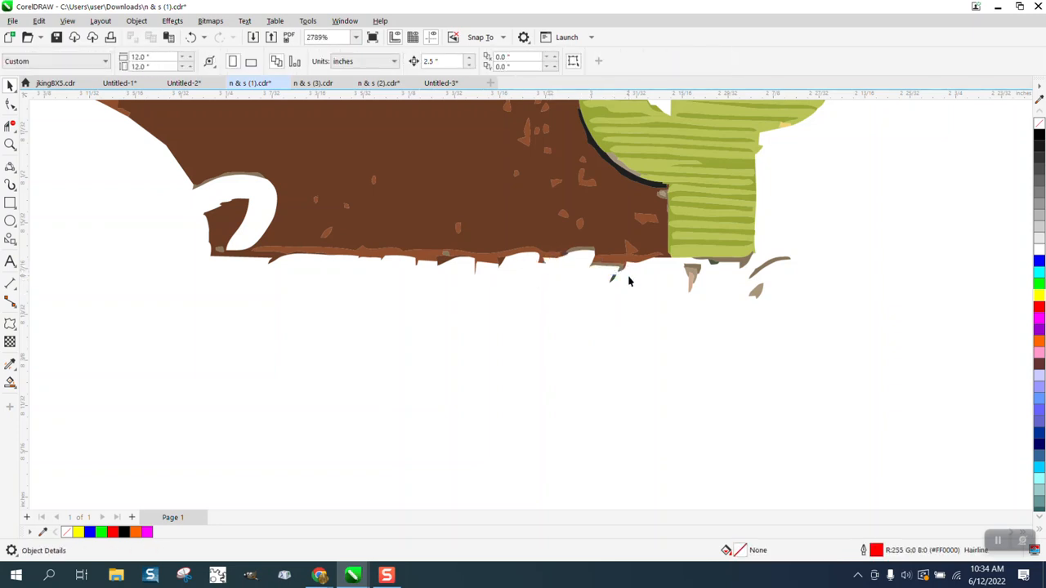
{"action": "left_click", "coordinate": [613, 281]}
{"action": "key", "text": "Delete"}
Remove the brown triangle pieces and the curved and grey slivers on the right
{"action": "left_click_drag", "start_coordinate": [714, 306], "coordinate": [714, 306]}
{"action": "key", "text": "Delete"}
{"action": "left_click", "coordinate": [755, 274]}
{"action": "key", "text": "Delete"}
{"action": "left_click", "coordinate": [757, 290]}
{"action": "key", "text": "Delete"}
{"action": "left_click", "coordinate": [744, 265]}
{"action": "key", "text": "Delete"}
Restore the accidentally deleted brown mountain shape and zoom out to the whole artwork
{"action": "left_click", "coordinate": [271, 261]}
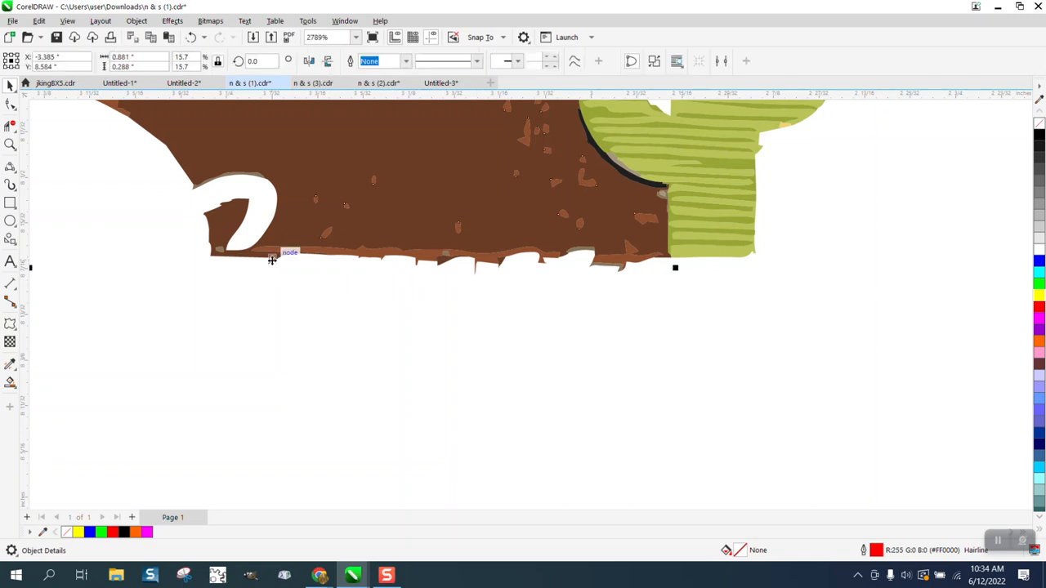
{"action": "key", "text": "Delete"}
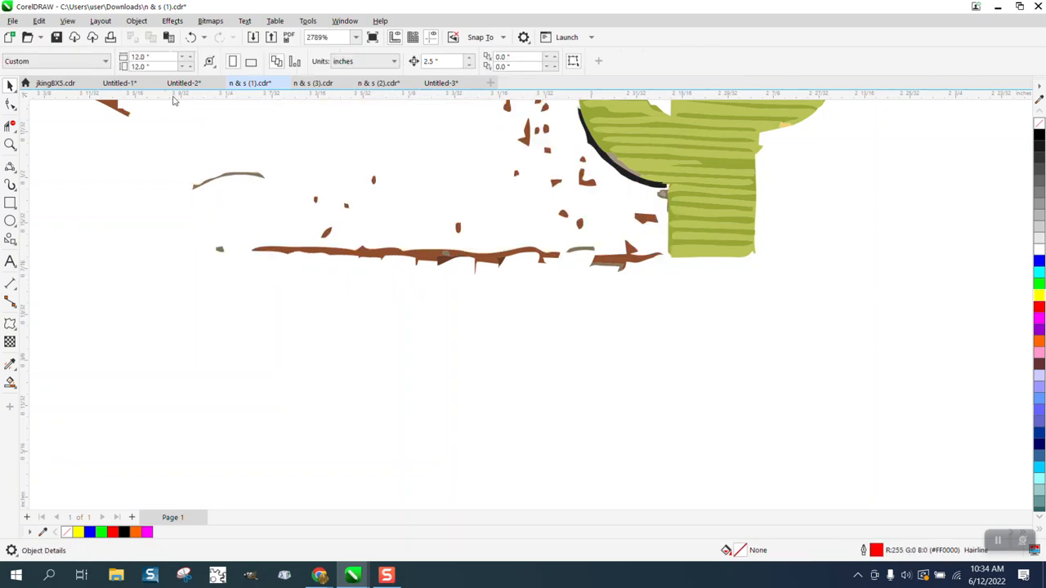
{"action": "left_click", "coordinate": [192, 38]}
{"action": "key", "text": "F3"}
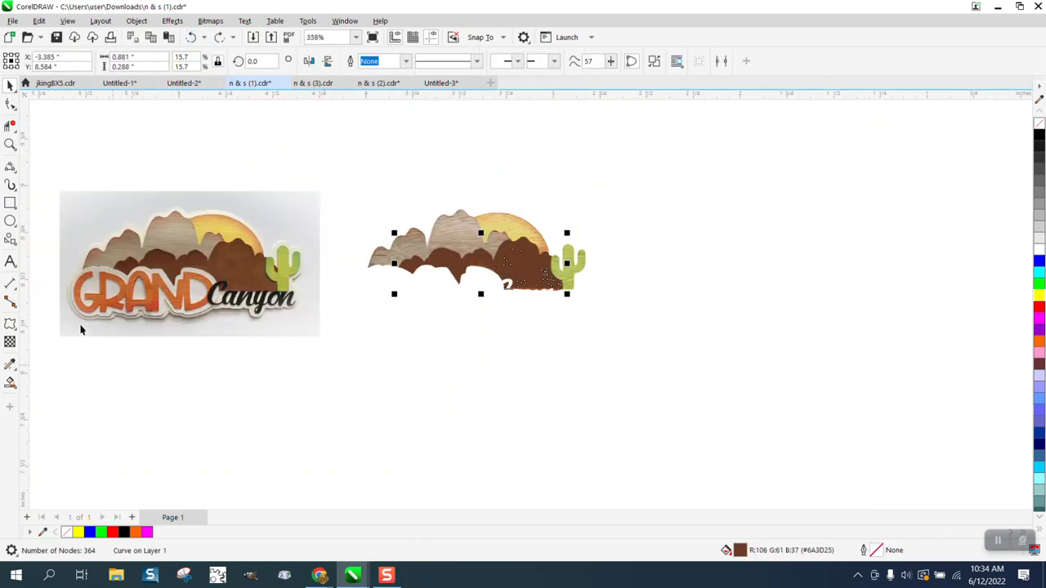
Draw a rectangle around the cleaned artwork and Smart Fill the area inside it
{"action": "left_click", "coordinate": [10, 203]}
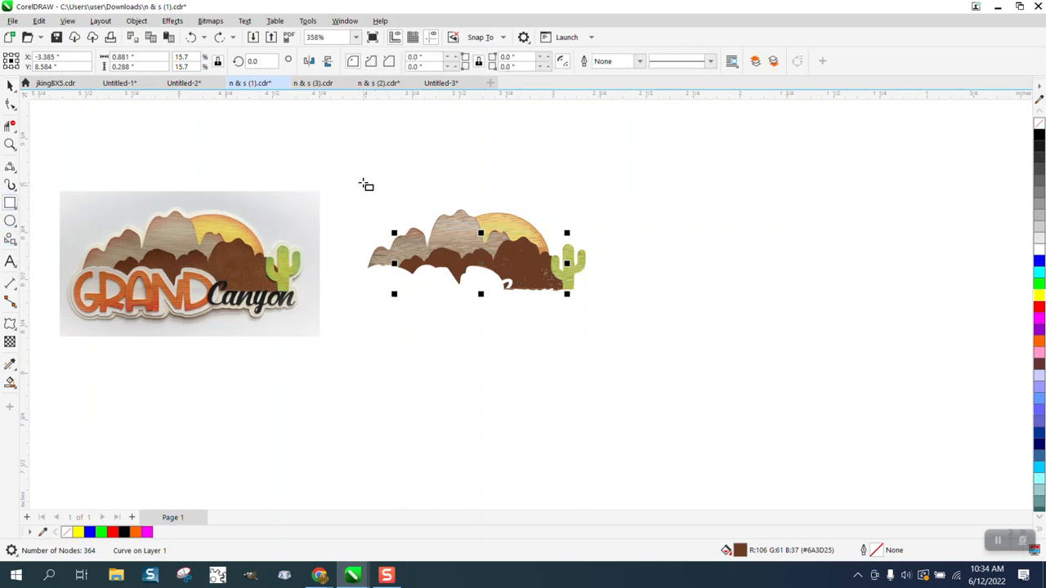
{"action": "left_click_drag", "start_coordinate": [353, 181], "coordinate": [606, 324]}
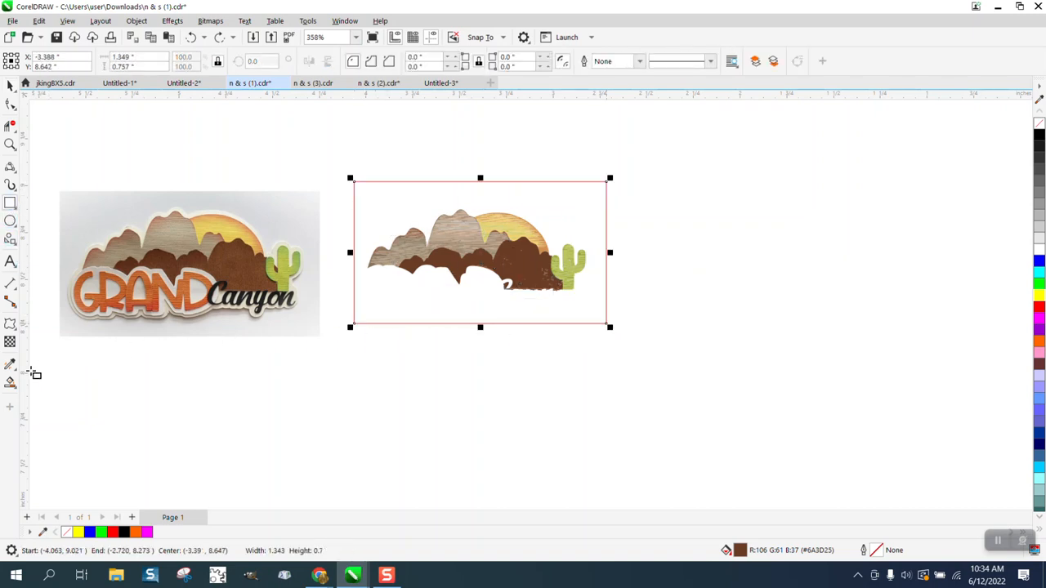
{"action": "left_click", "coordinate": [10, 383]}
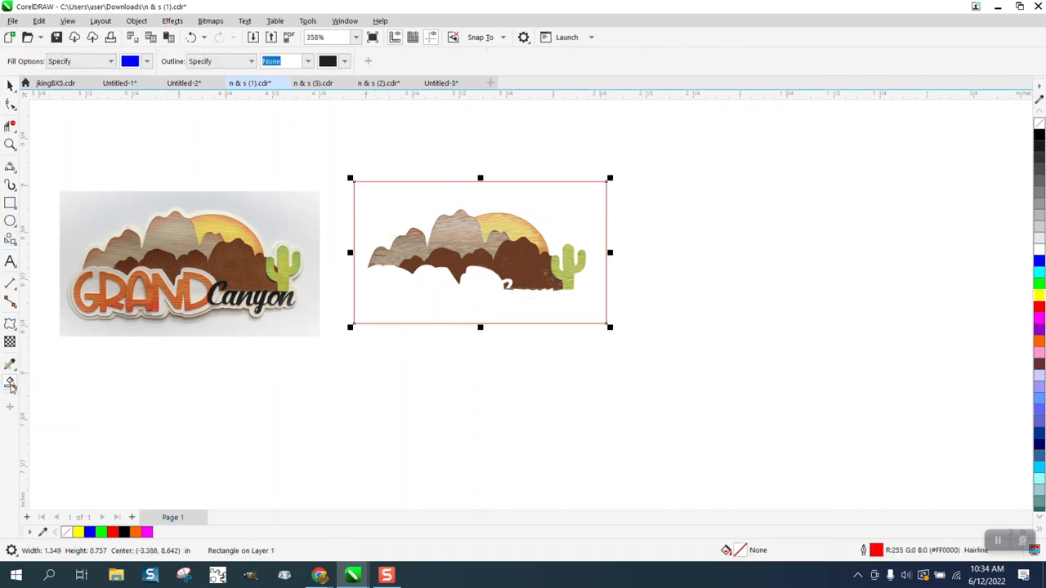
{"action": "left_click", "coordinate": [11, 85]}
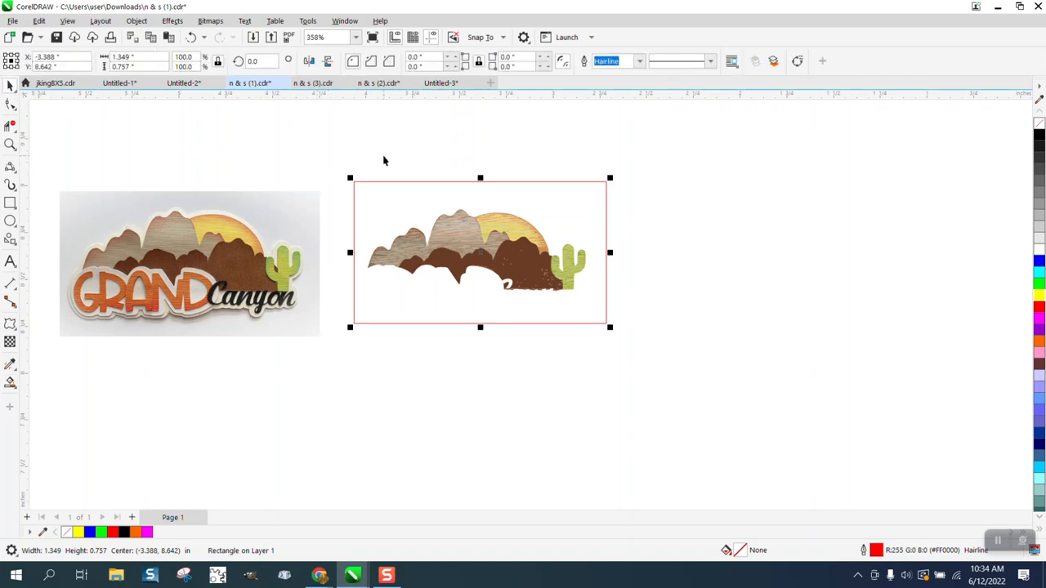
{"action": "left_click", "coordinate": [383, 161]}
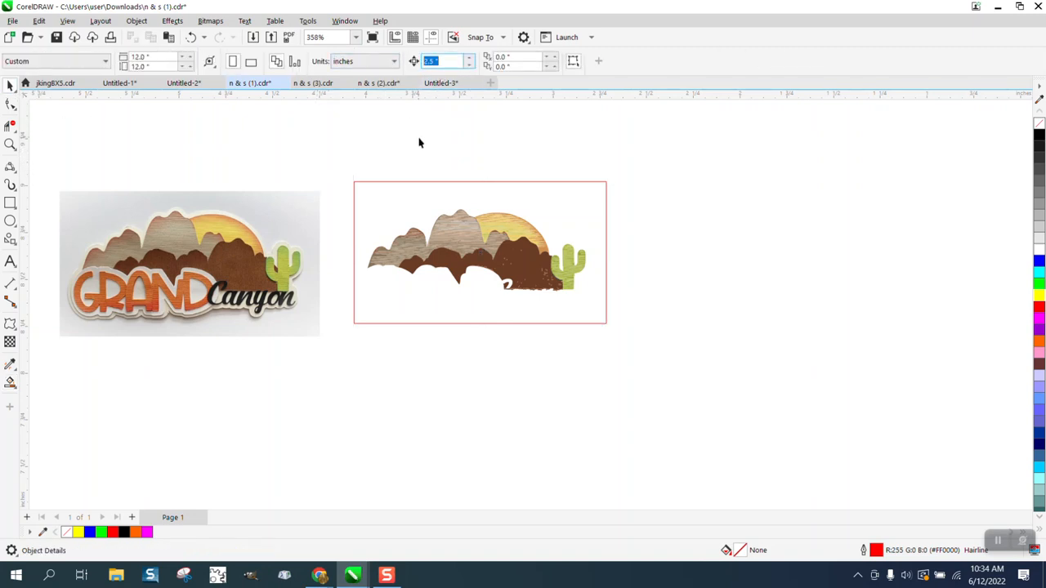
{"action": "left_click", "coordinate": [10, 383]}
{"action": "left_click", "coordinate": [403, 301]}
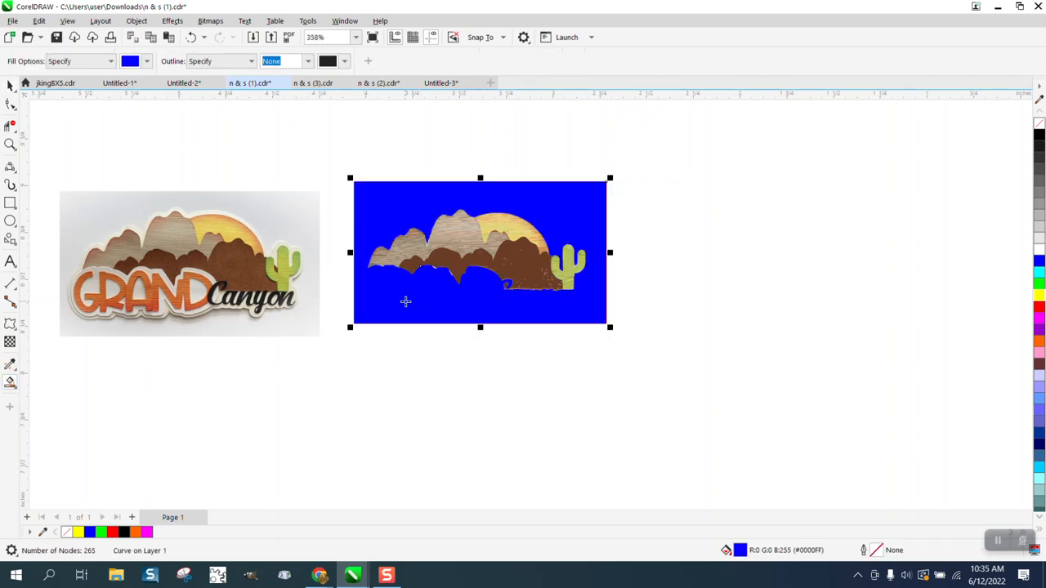
Move the new shape 2 inches right, give it no fill and a red outline, and break it apart
{"action": "key", "text": "Right"}
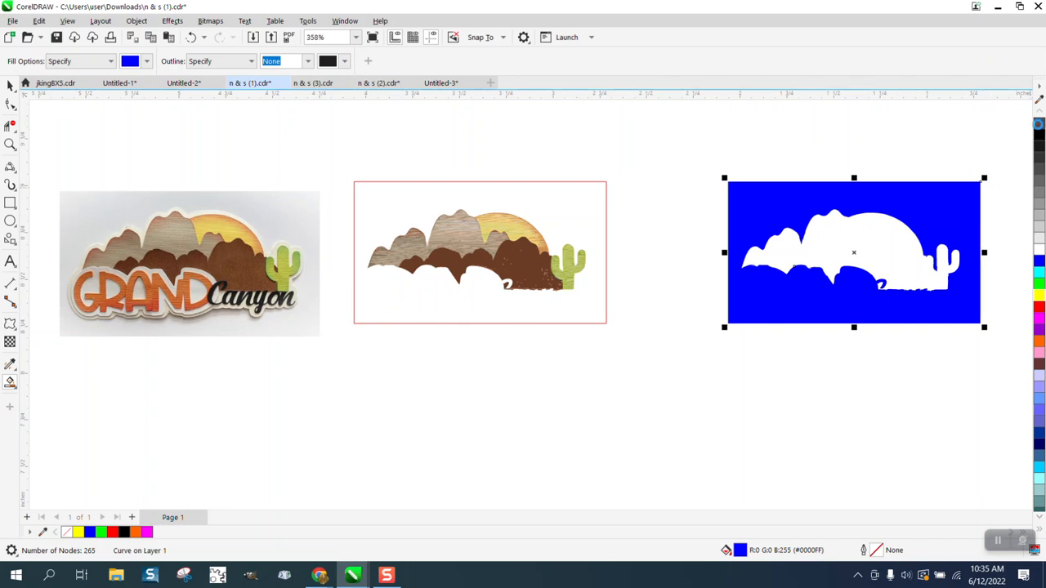
{"action": "left_click", "coordinate": [1038, 124]}
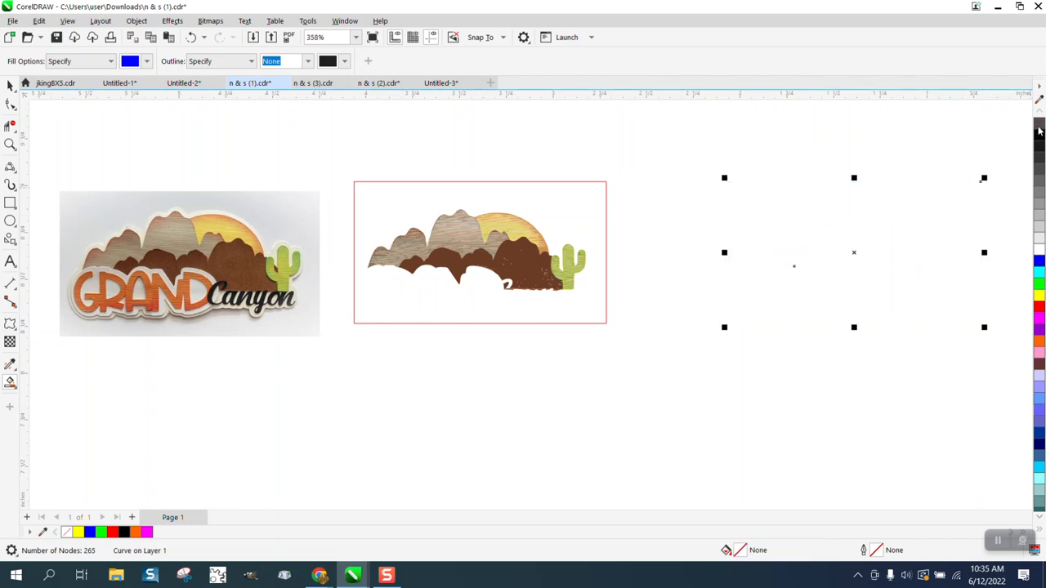
{"action": "right_click", "coordinate": [1039, 309]}
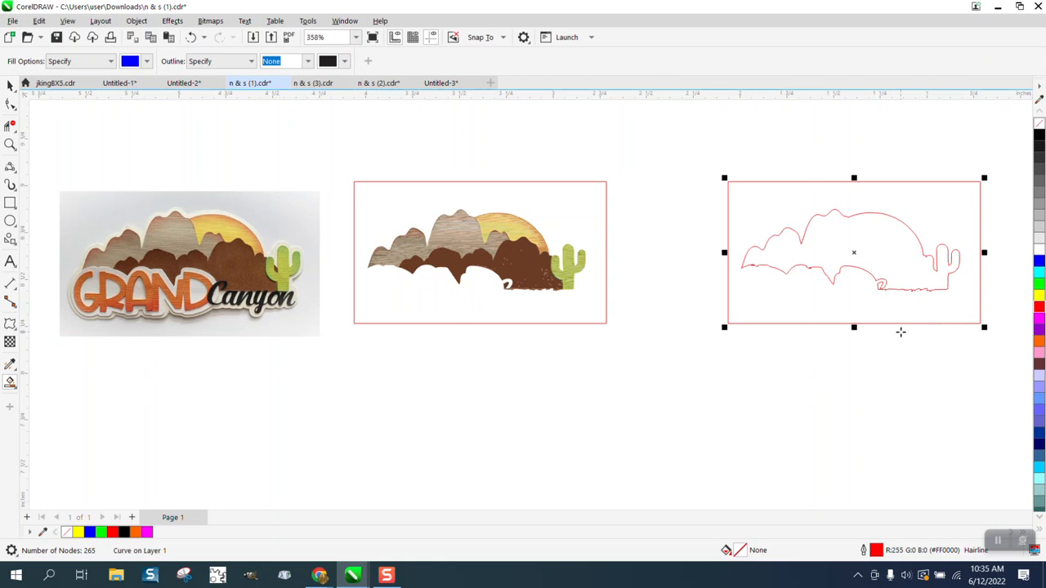
{"action": "left_click", "coordinate": [135, 21]}
{"action": "left_click", "coordinate": [169, 315]}
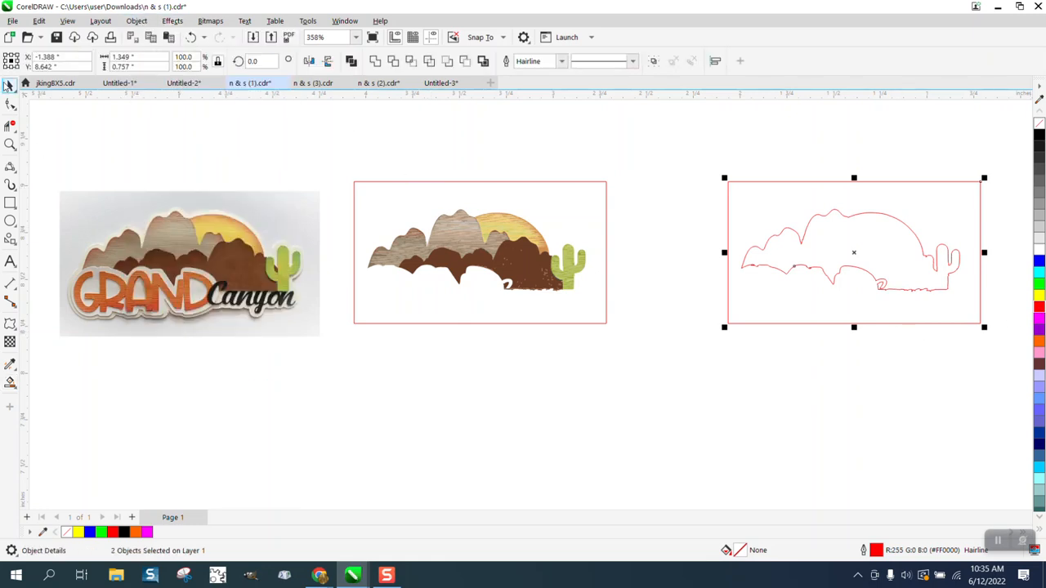
{"action": "left_click", "coordinate": [728, 186]}
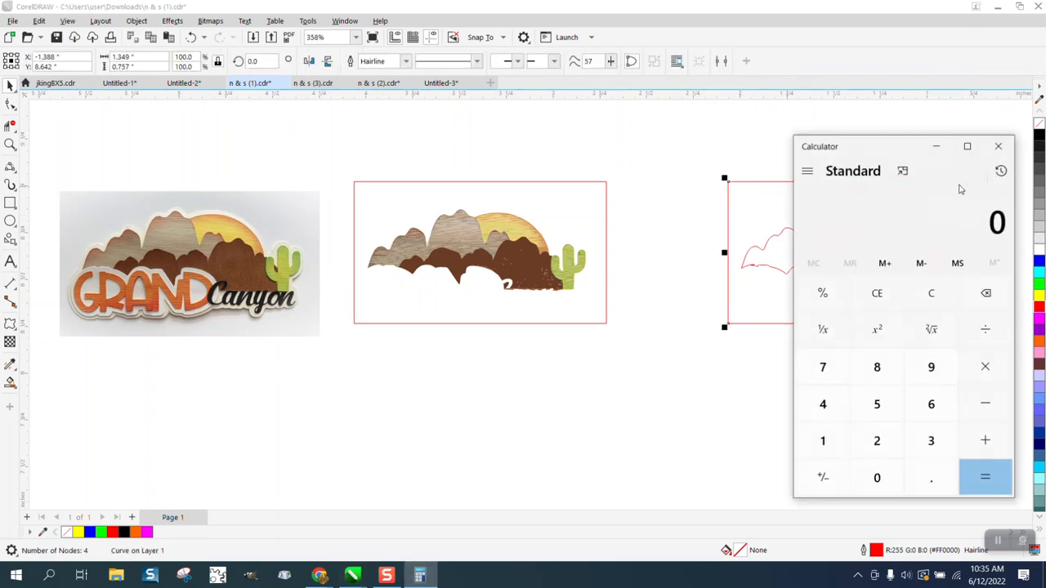
Close Calculator and zoom in on the lower-left edge of the red canyon outline
{"action": "left_click", "coordinate": [1005, 157]}
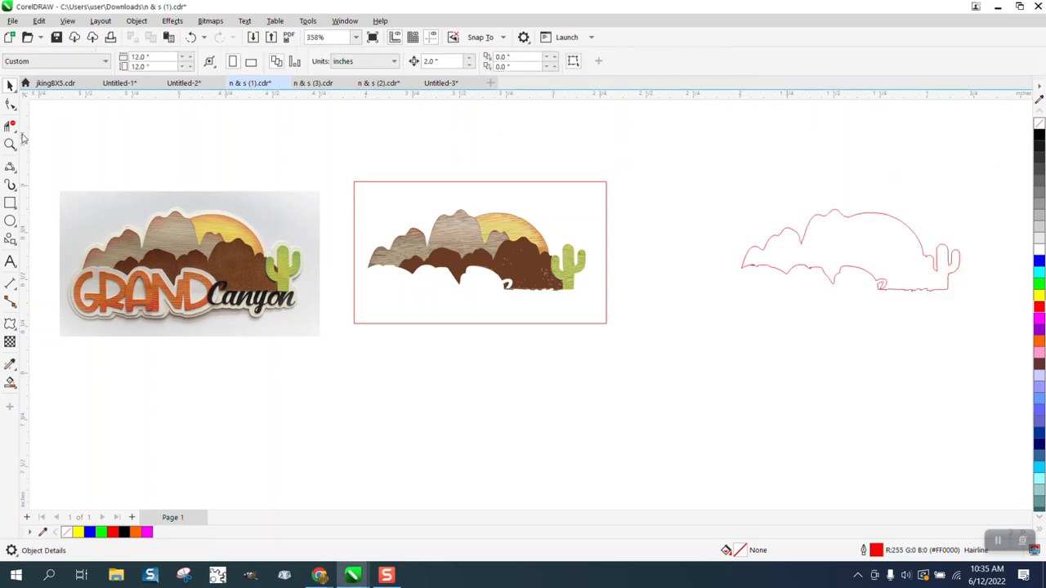
{"action": "key", "text": "z"}
{"action": "left_click_drag", "start_coordinate": [1008, 342], "coordinate": [1008, 342]}
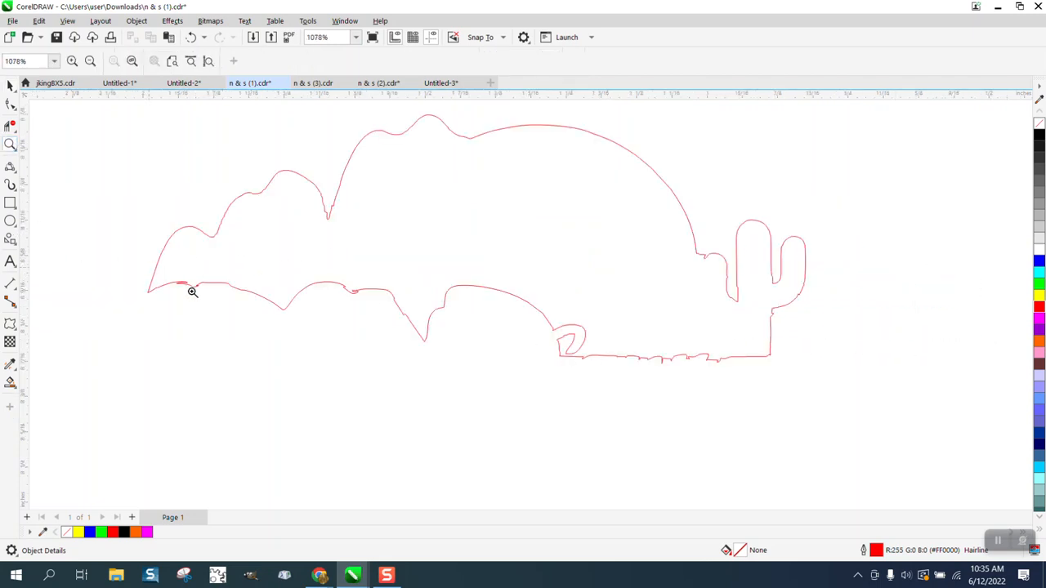
{"action": "left_click_drag", "start_coordinate": [192, 291], "coordinate": [406, 348]}
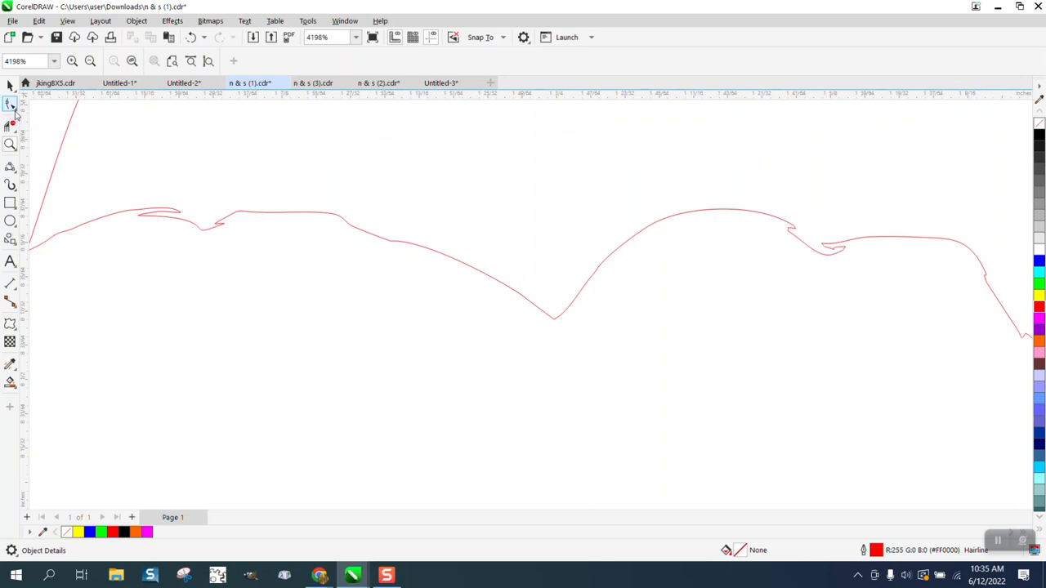
Smooth the jagged lower edge and tail of the outline with a 0.1" Smooth brush
{"action": "left_click", "coordinate": [14, 111]}
{"action": "left_click", "coordinate": [41, 121]}
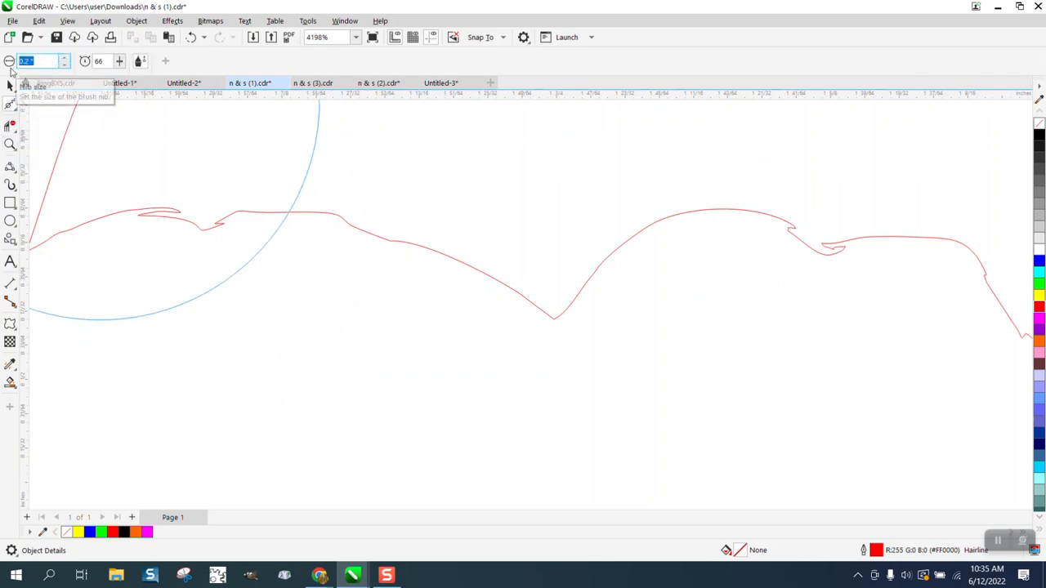
{"action": "key", "text": "Return"}
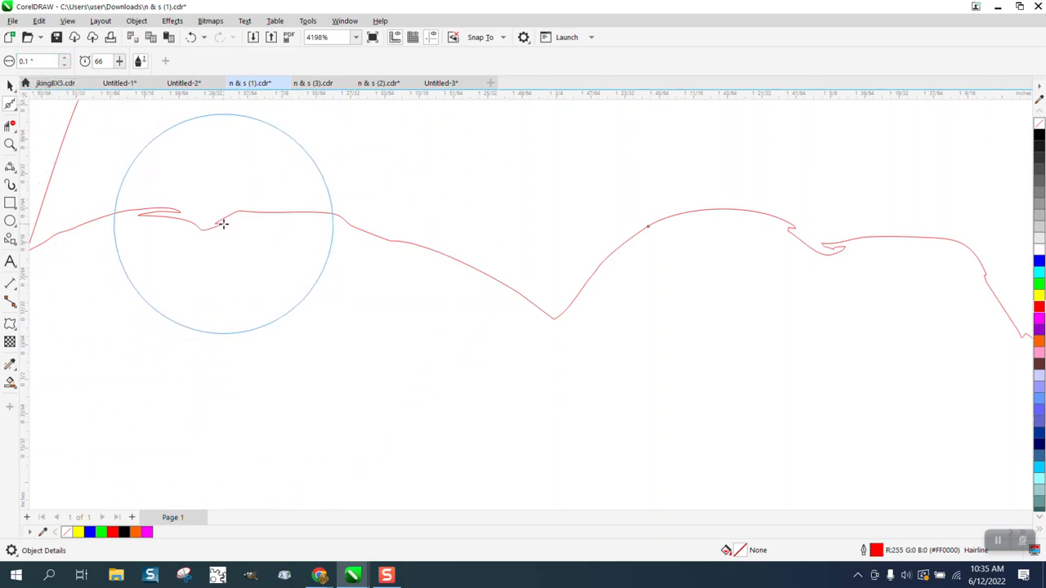
{"action": "mouse_move", "coordinate": [221, 224]}
{"action": "left_mouse_down"}
{"action": "mouse_move", "coordinate": [170, 219]}
{"action": "mouse_move", "coordinate": [318, 225]}
{"action": "mouse_move", "coordinate": [549, 300]}
{"action": "mouse_move", "coordinate": [643, 244]}
{"action": "mouse_move", "coordinate": [751, 231]}
{"action": "mouse_move", "coordinate": [815, 247]}
{"action": "left_mouse_up"}
{"action": "scroll", "coordinate": [814, 247], "scroll_direction": "down", "scroll_amount": 5}
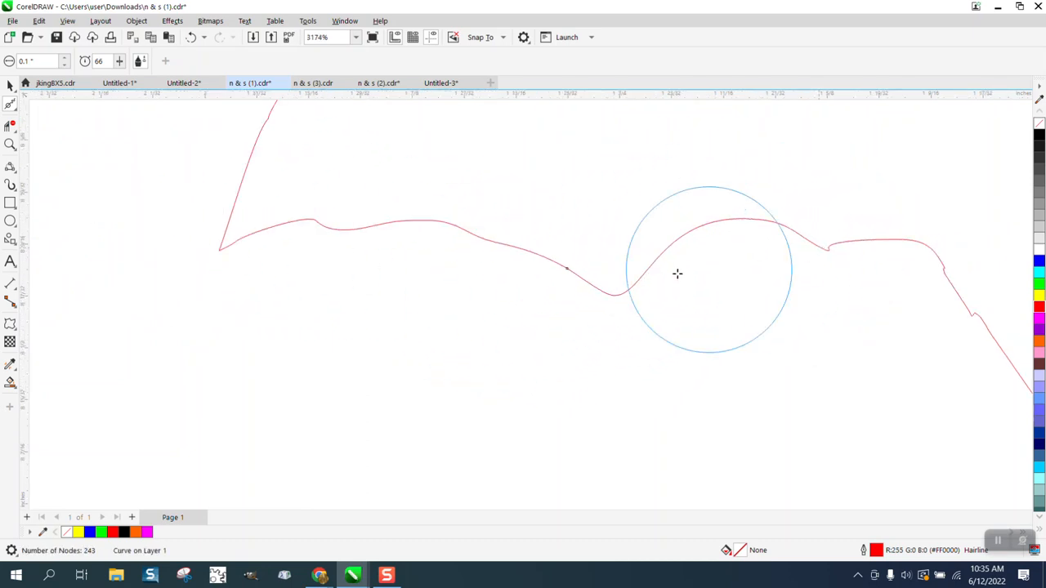
{"action": "left_click_drag", "start_coordinate": [761, 288], "coordinate": [803, 329]}
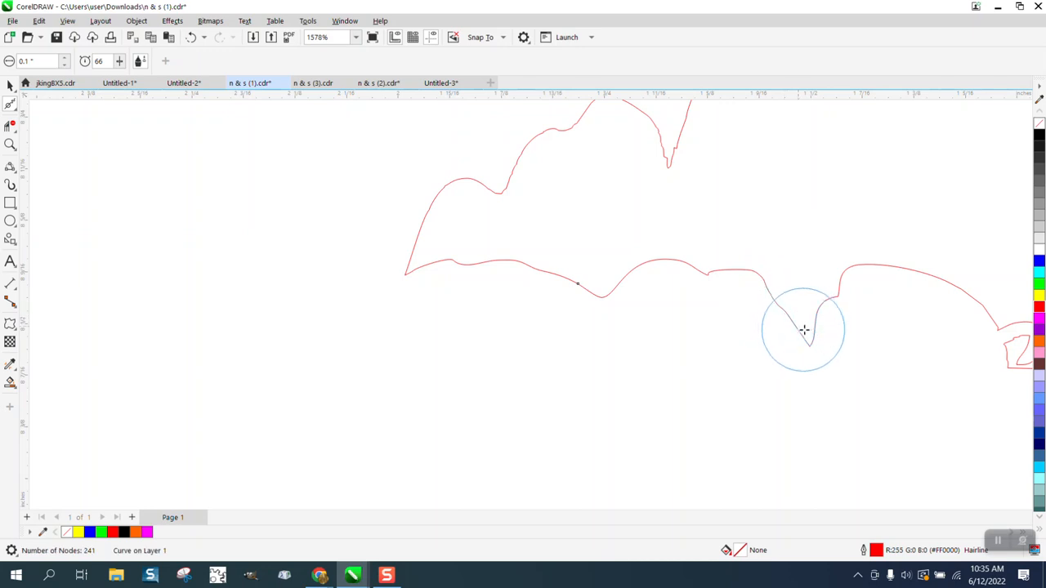
{"action": "scroll", "coordinate": [610, 324], "scroll_direction": "down", "scroll_amount": 2}
{"action": "mouse_move", "coordinate": [874, 341]}
{"action": "left_mouse_down"}
{"action": "mouse_move", "coordinate": [902, 357]}
{"action": "mouse_move", "coordinate": [1019, 356]}
{"action": "mouse_move", "coordinate": [881, 367]}
{"action": "mouse_move", "coordinate": [915, 355]}
{"action": "mouse_move", "coordinate": [997, 357]}
{"action": "mouse_move", "coordinate": [901, 364]}
{"action": "left_mouse_up"}
{"action": "scroll", "coordinate": [719, 393], "scroll_direction": "down", "scroll_amount": 1}
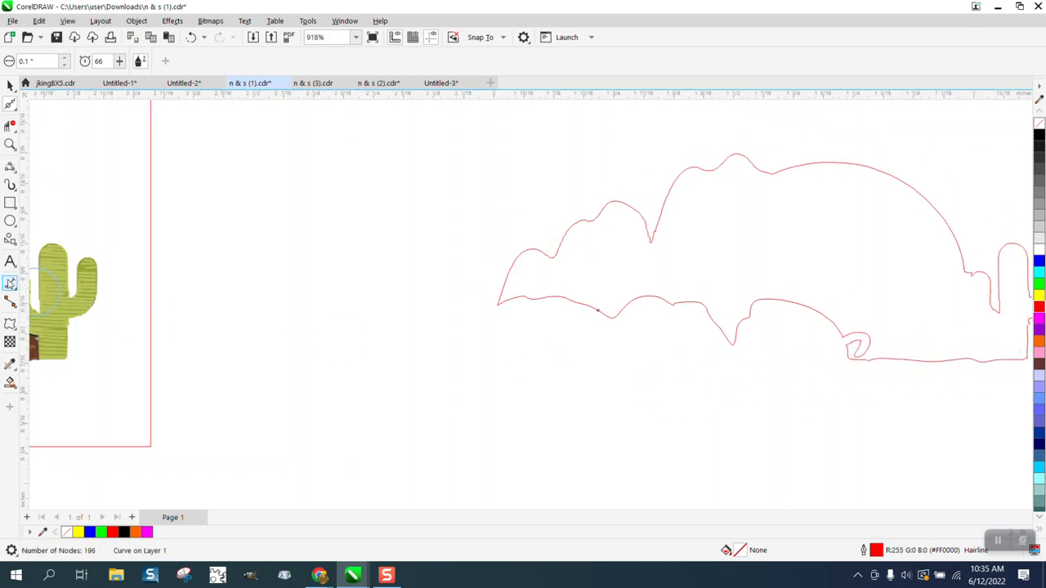
{"action": "left_click", "coordinate": [11, 144]}
{"action": "scroll", "coordinate": [659, 357], "scroll_direction": "down", "scroll_amount": 4}
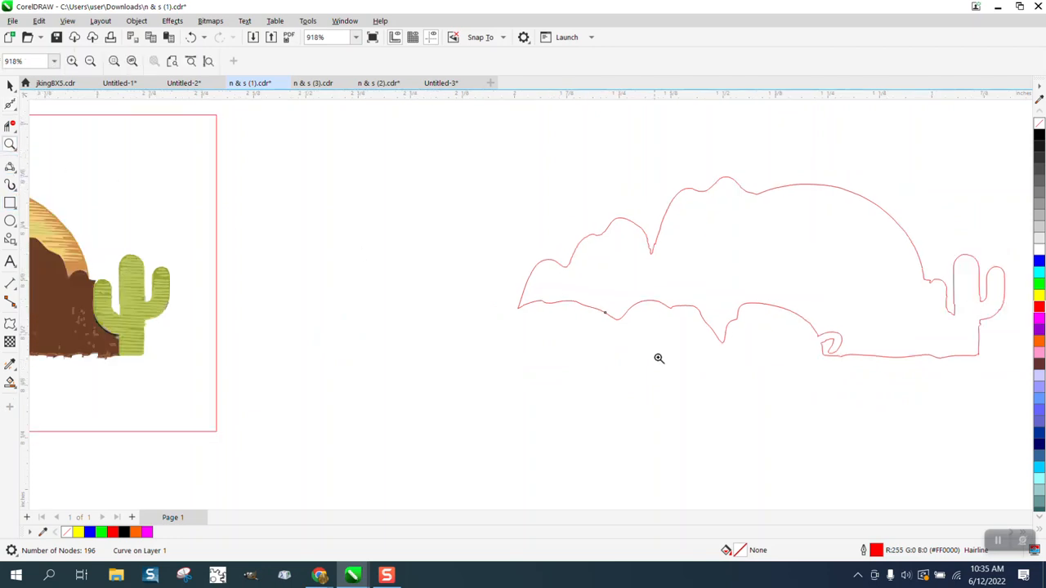
Zoom into the hooked loop and delete its nodes plus the leftover spike nodes
{"action": "left_click_drag", "start_coordinate": [757, 362], "coordinate": [772, 378]}
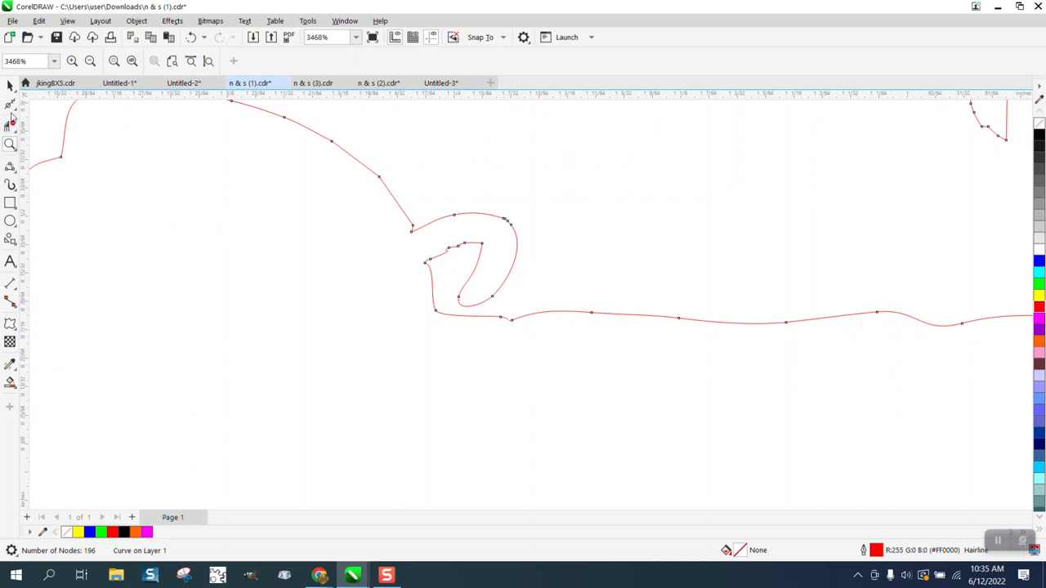
{"action": "left_click", "coordinate": [14, 109]}
{"action": "left_click", "coordinate": [39, 104]}
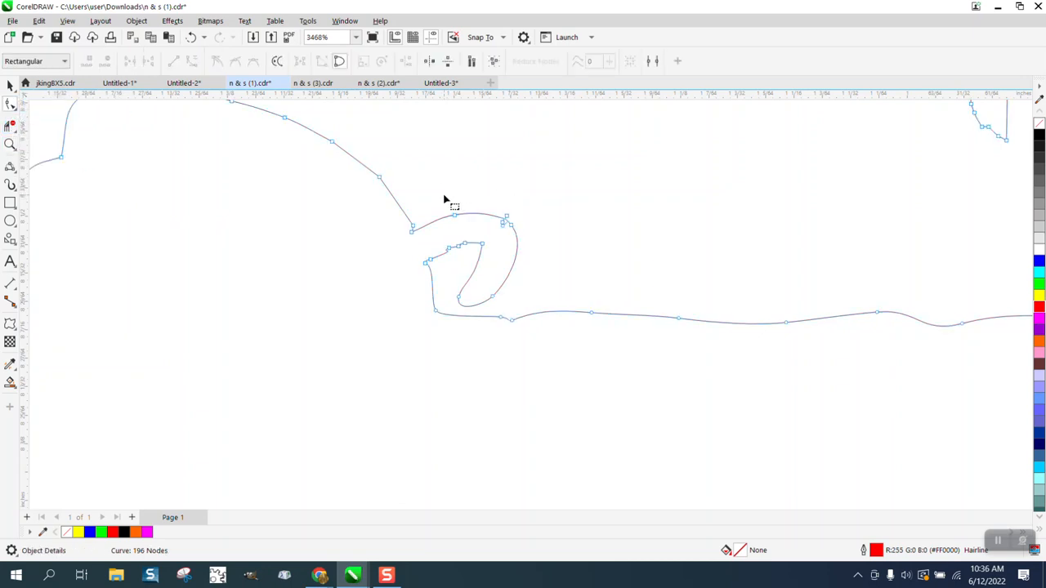
{"action": "left_click_drag", "start_coordinate": [486, 290], "coordinate": [551, 311]}
{"action": "key", "text": "Delete"}
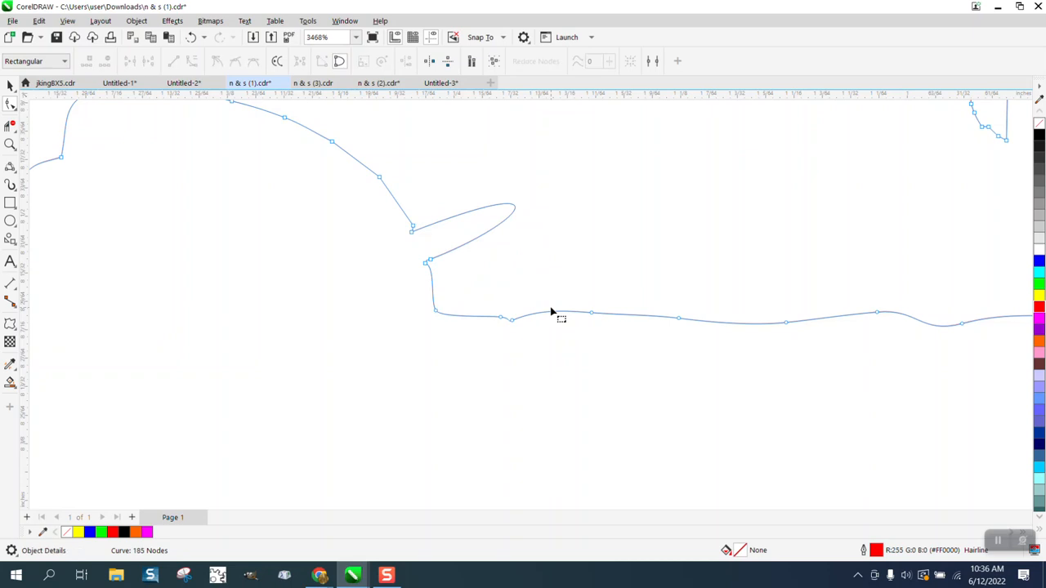
{"action": "left_click", "coordinate": [431, 260]}
{"action": "key", "text": "Delete"}
{"action": "left_click", "coordinate": [412, 233]}
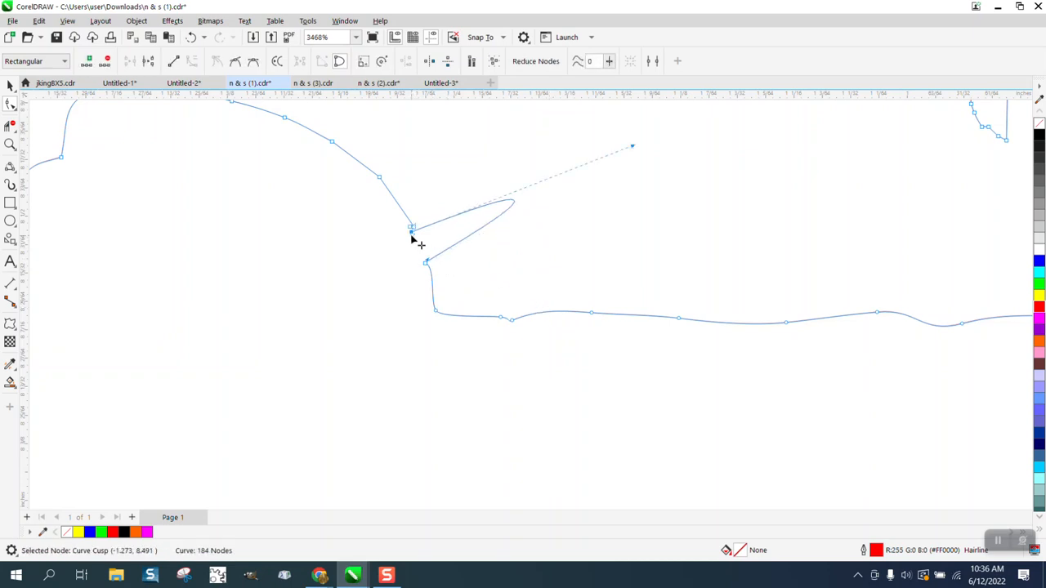
{"action": "key", "text": "Delete"}
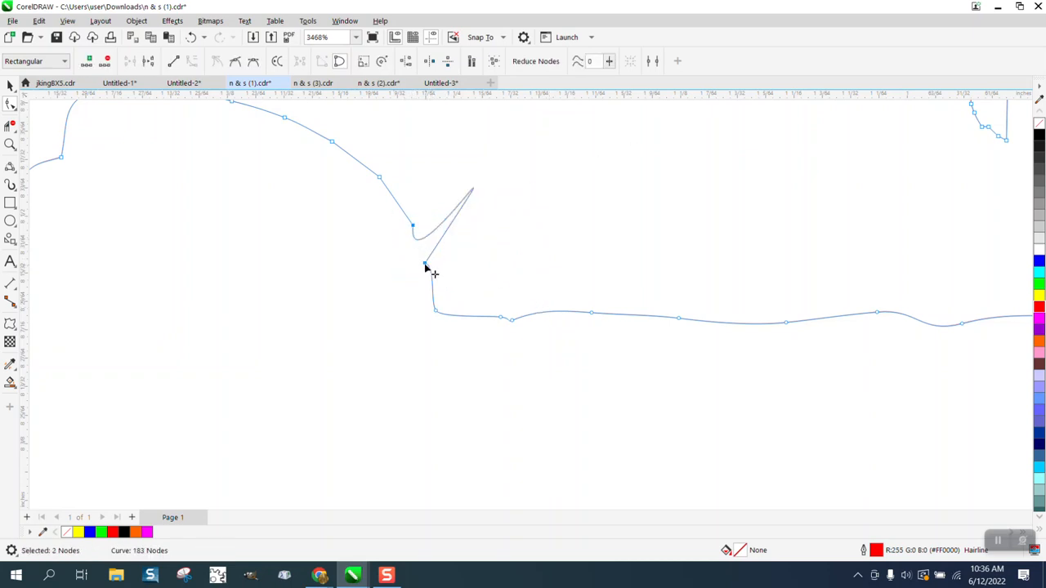
Convert the spike segment to a line and smooth it into a gentle arc
{"action": "right_click", "coordinate": [426, 264]}
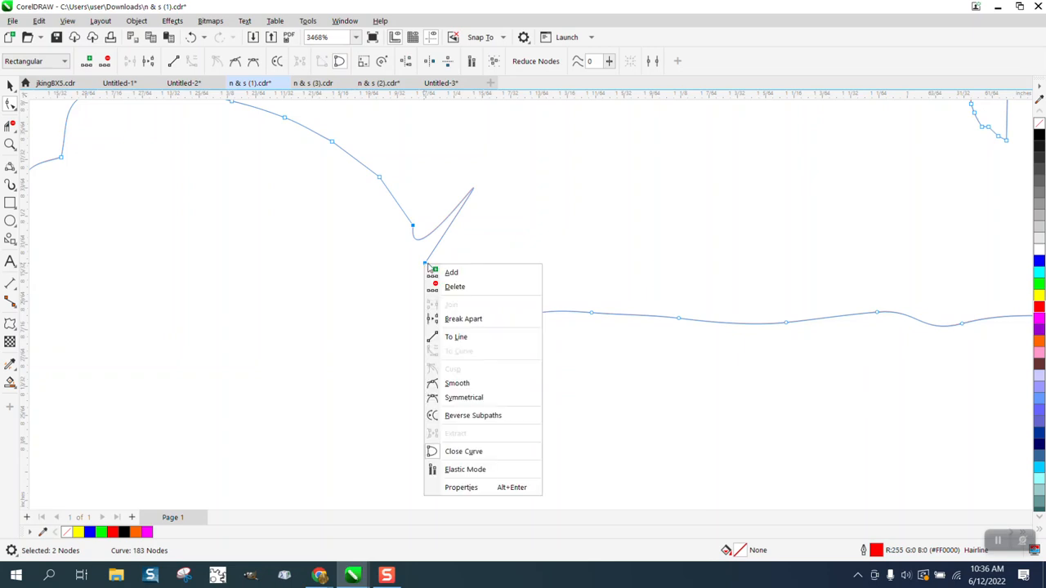
{"action": "left_click", "coordinate": [463, 337]}
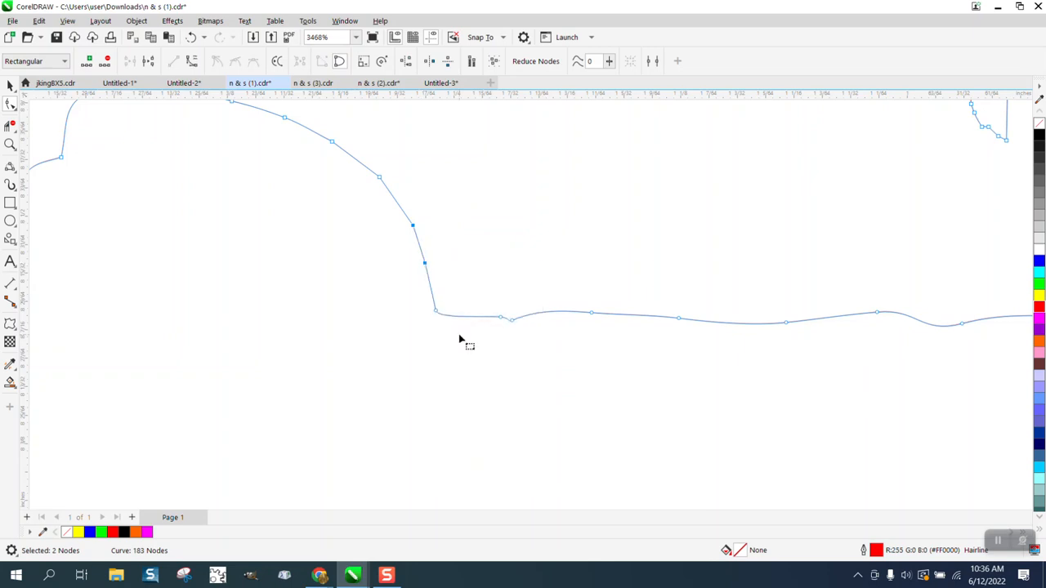
{"action": "left_click", "coordinate": [13, 107]}
{"action": "left_click", "coordinate": [51, 124]}
{"action": "mouse_move", "coordinate": [407, 209]}
{"action": "left_mouse_down"}
{"action": "mouse_move", "coordinate": [439, 276]}
{"action": "mouse_move", "coordinate": [597, 306]}
{"action": "mouse_move", "coordinate": [847, 286]}
{"action": "mouse_move", "coordinate": [575, 308]}
{"action": "left_mouse_up"}
{"action": "scroll", "coordinate": [507, 328], "scroll_direction": "down", "scroll_amount": 5}
{"action": "scroll", "coordinate": [479, 367], "scroll_direction": "down", "scroll_amount": 3}
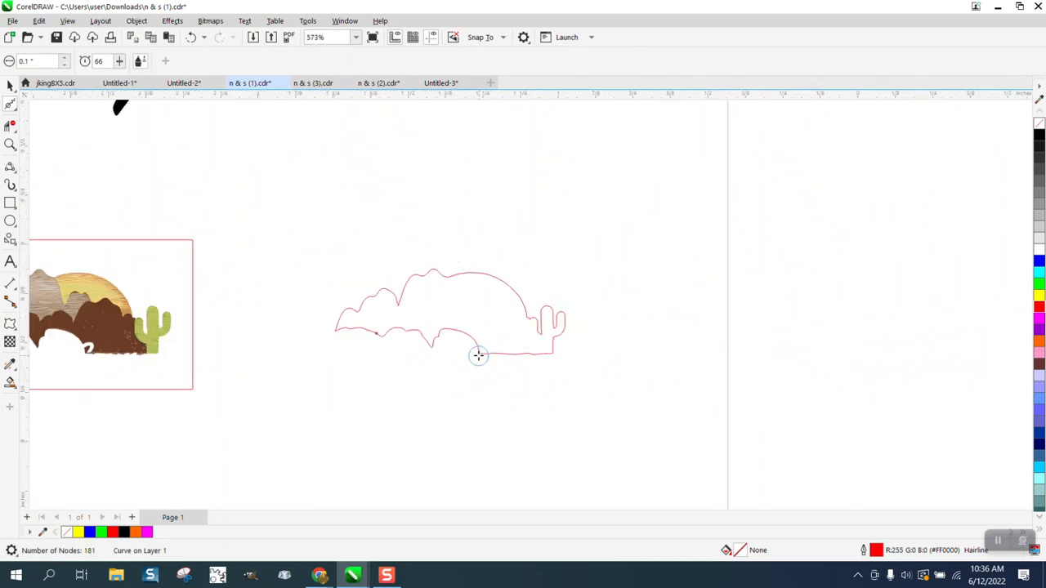
Delete the leftover red framing rectangle
{"action": "left_click", "coordinate": [10, 85]}
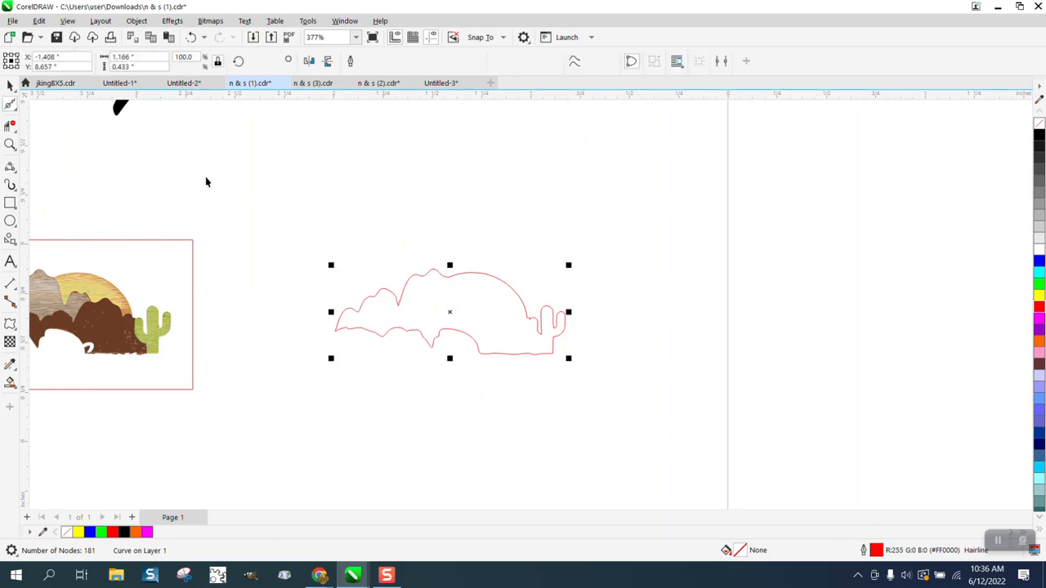
{"action": "left_click", "coordinate": [205, 180]}
{"action": "double_click", "coordinate": [110, 300]}
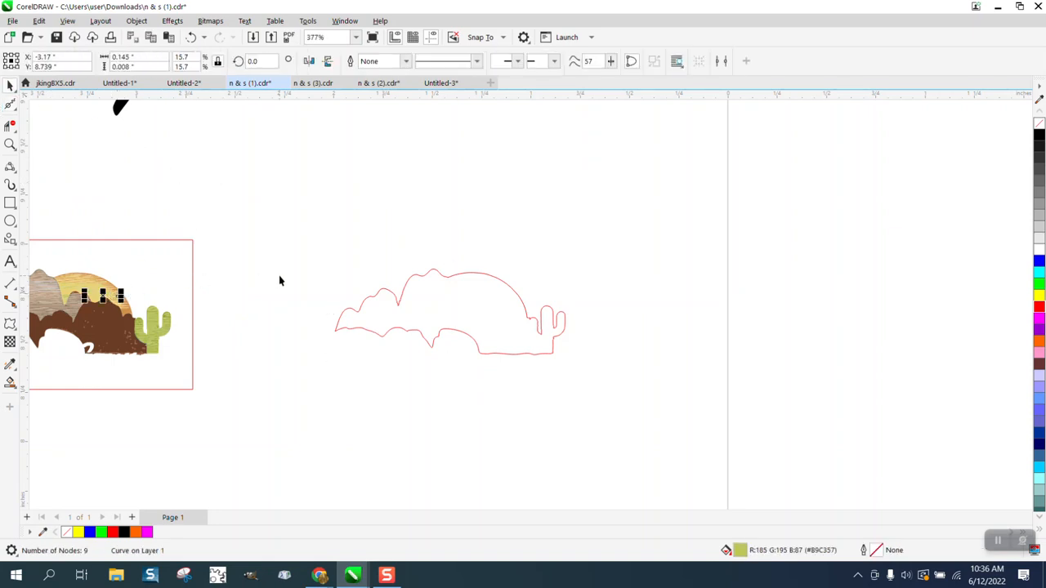
{"action": "scroll", "coordinate": [279, 280], "scroll_direction": "down", "scroll_amount": 1}
{"action": "left_click", "coordinate": [205, 276]}
{"action": "key", "text": "Delete"}
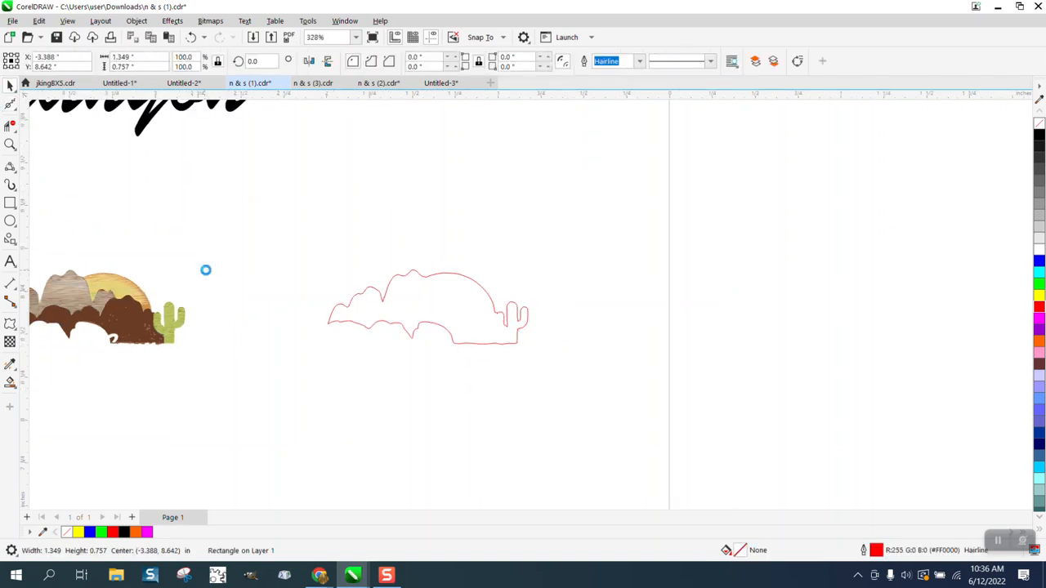
Group the canyon artwork, move it 2 inches right onto the red outline, and zoom in
{"action": "scroll", "coordinate": [205, 274], "scroll_direction": "down", "scroll_amount": 2}
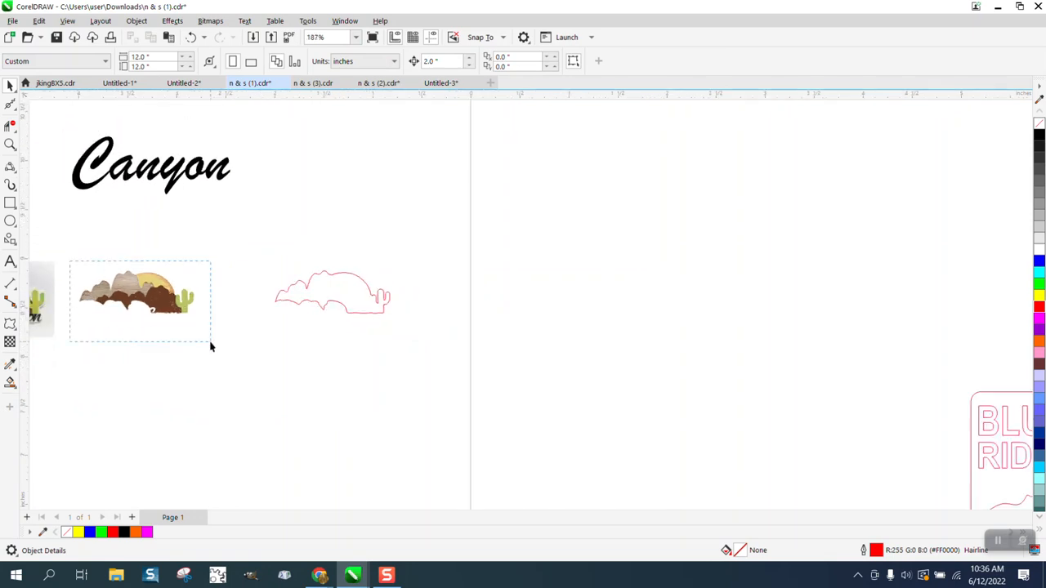
{"action": "left_click_drag", "start_coordinate": [210, 347], "coordinate": [213, 346]}
{"action": "key", "text": "ctrl+g"}
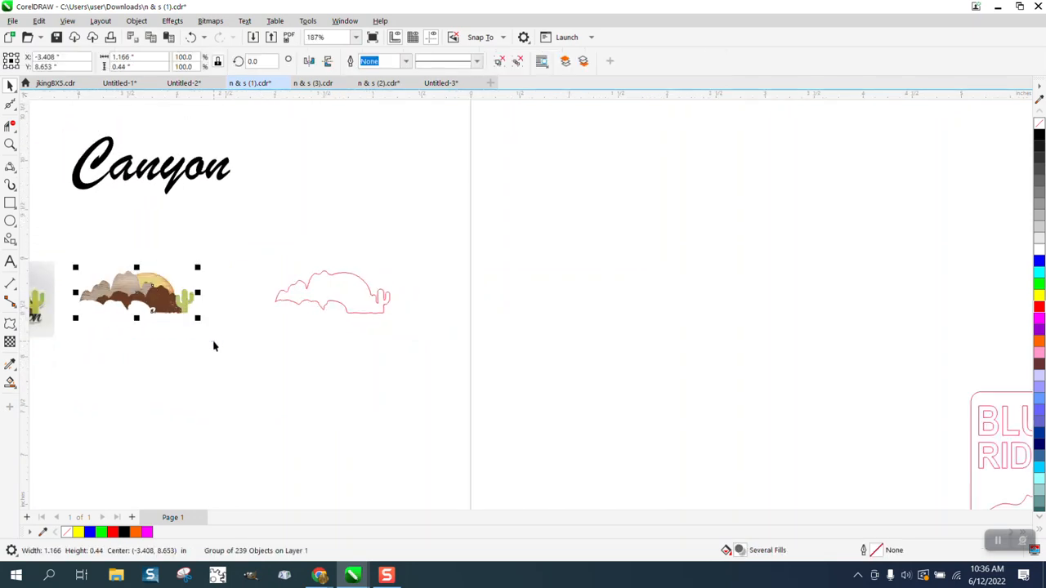
{"action": "key", "text": "Right"}
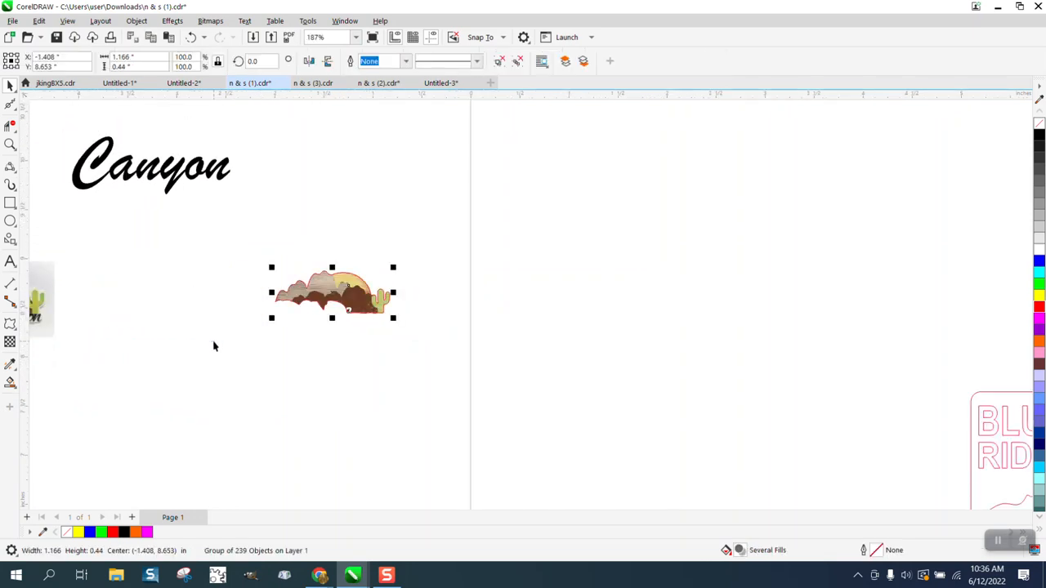
{"action": "left_click", "coordinate": [10, 144]}
{"action": "left_click_drag", "start_coordinate": [511, 370], "coordinate": [508, 369]}
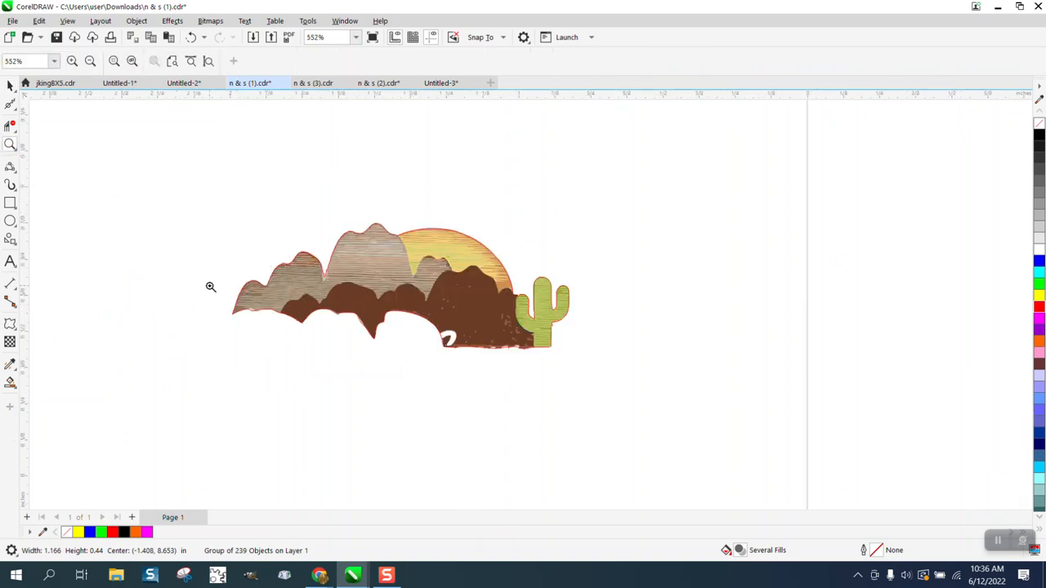
Zoom closer on the hills and cactus and try a 3-Point Curve on the left hill, undoing it
{"action": "left_click_drag", "start_coordinate": [226, 208], "coordinate": [675, 434]}
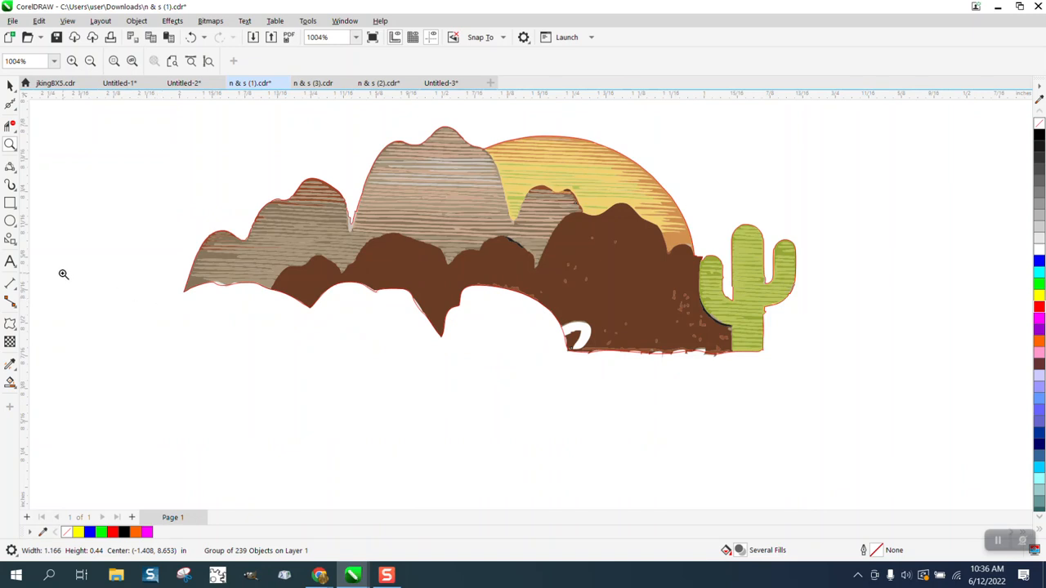
{"action": "left_click", "coordinate": [15, 173]}
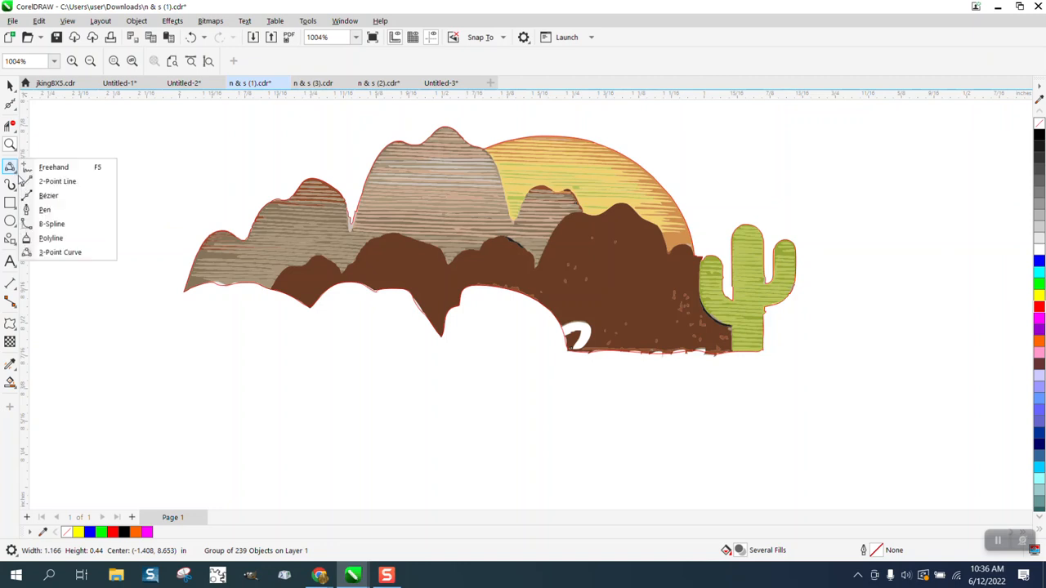
{"action": "left_click", "coordinate": [59, 252]}
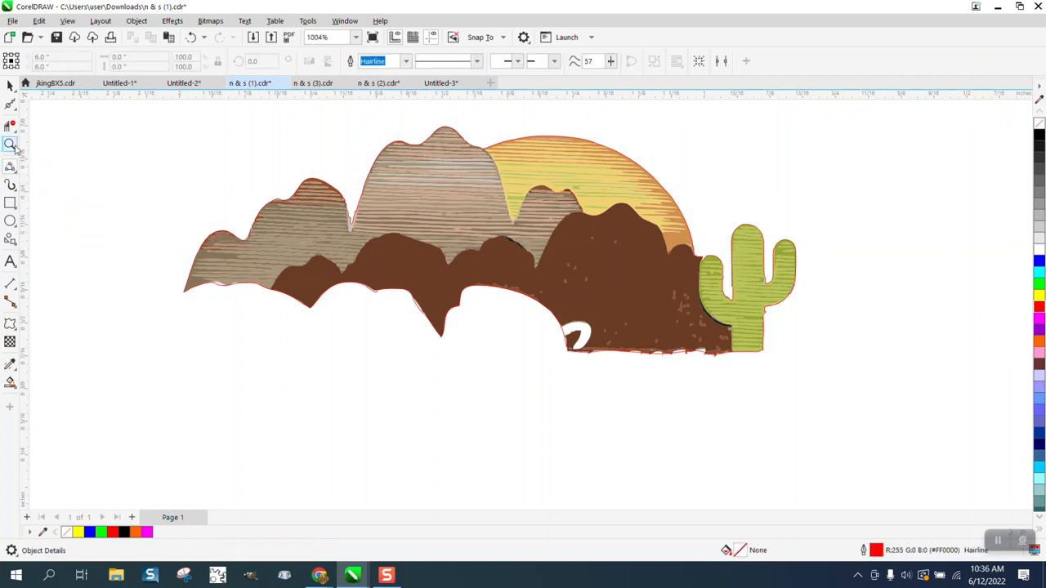
{"action": "left_click", "coordinate": [10, 144]}
{"action": "left_click_drag", "start_coordinate": [182, 233], "coordinate": [855, 392]}
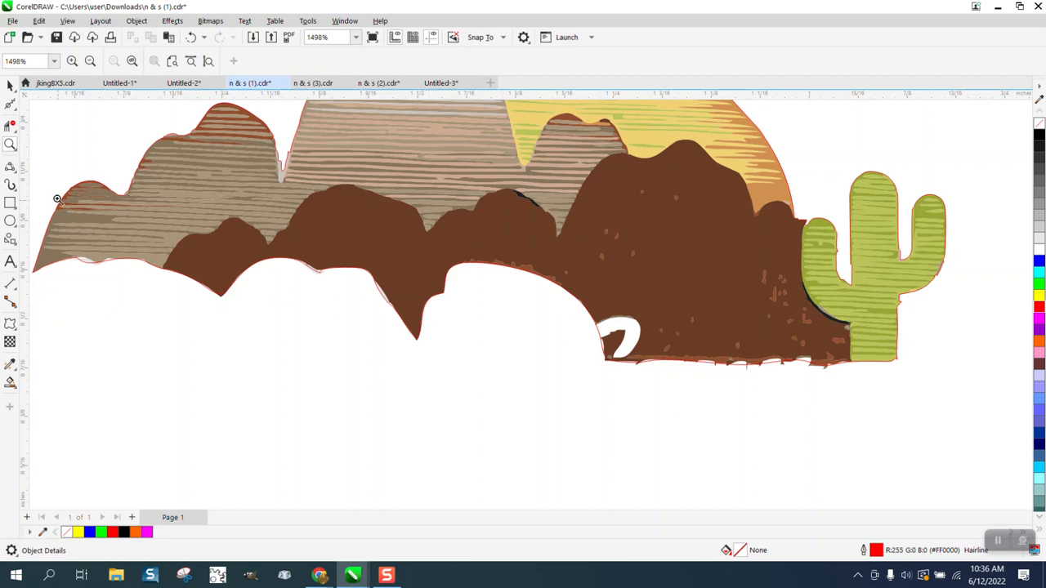
{"action": "left_click", "coordinate": [10, 168]}
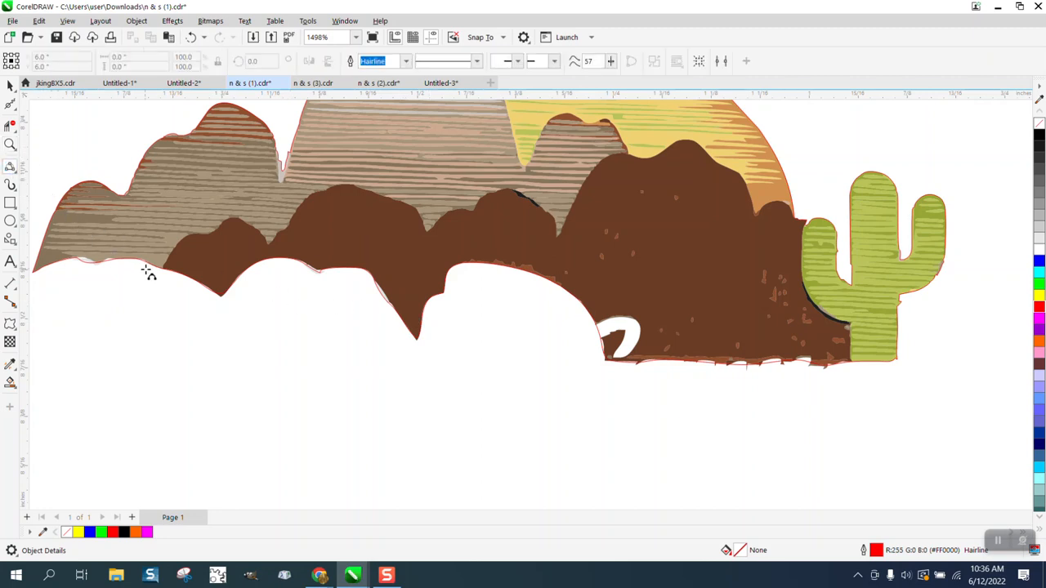
{"action": "left_click_drag", "start_coordinate": [164, 270], "coordinate": [217, 229]}
{"action": "left_click", "coordinate": [186, 235]}
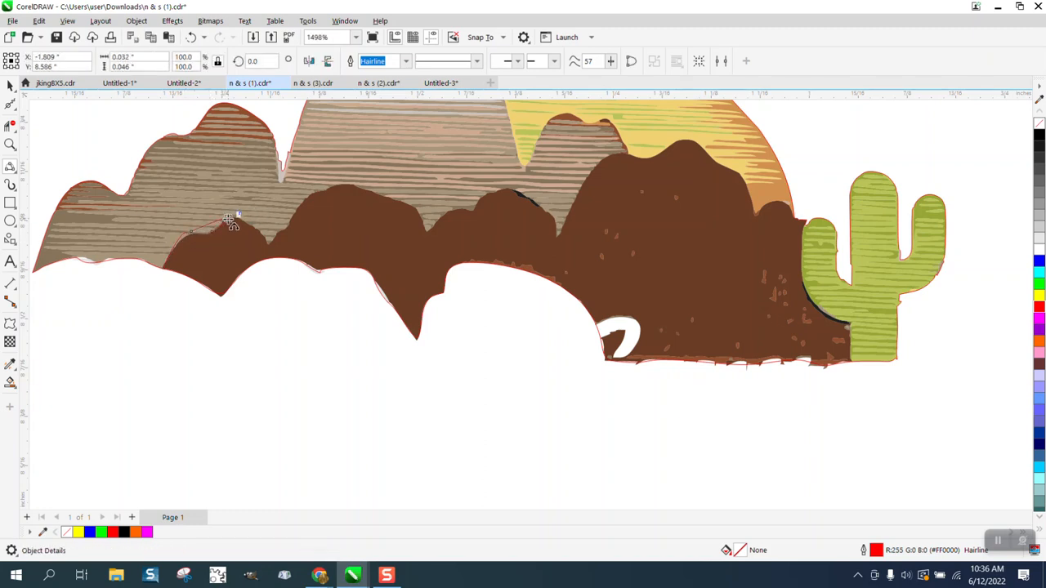
{"action": "left_click", "coordinate": [227, 219]}
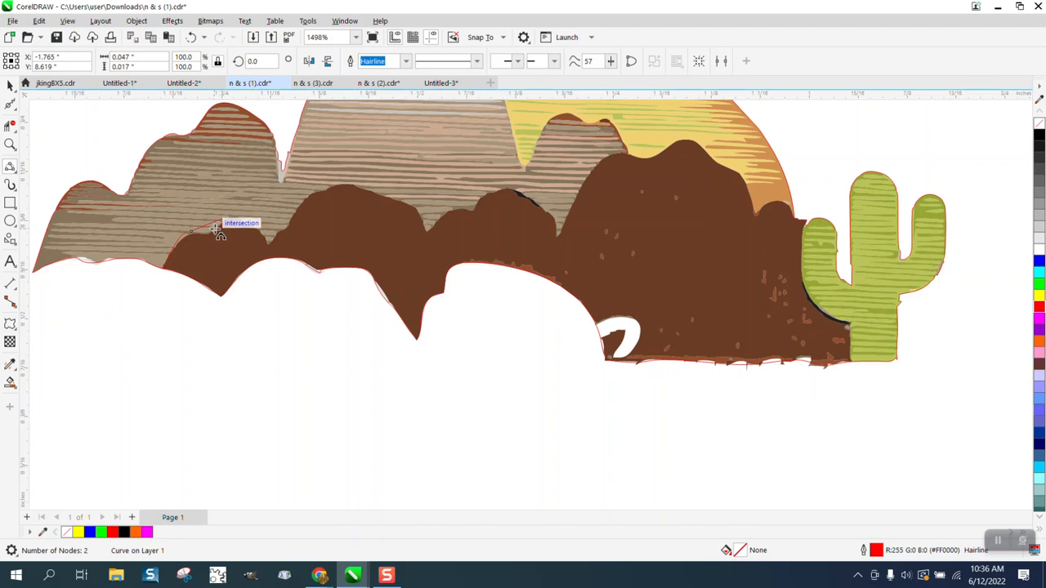
{"action": "left_click", "coordinate": [191, 36]}
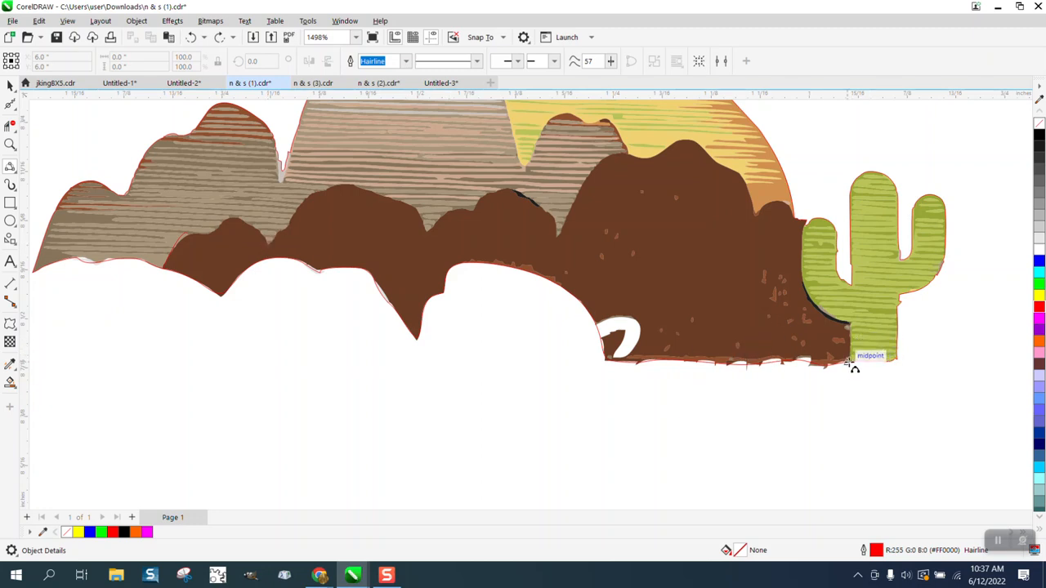
Trace 3-point curves up the cactus's left edge and along the adjoining hill
{"action": "left_click_drag", "start_coordinate": [850, 362], "coordinate": [851, 323]}
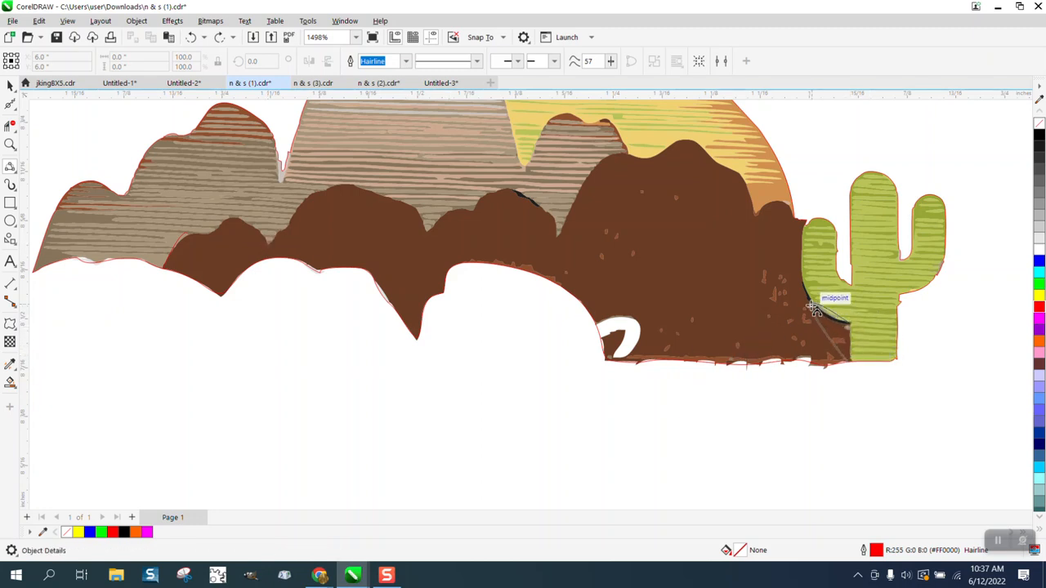
{"action": "left_click", "coordinate": [850, 333]}
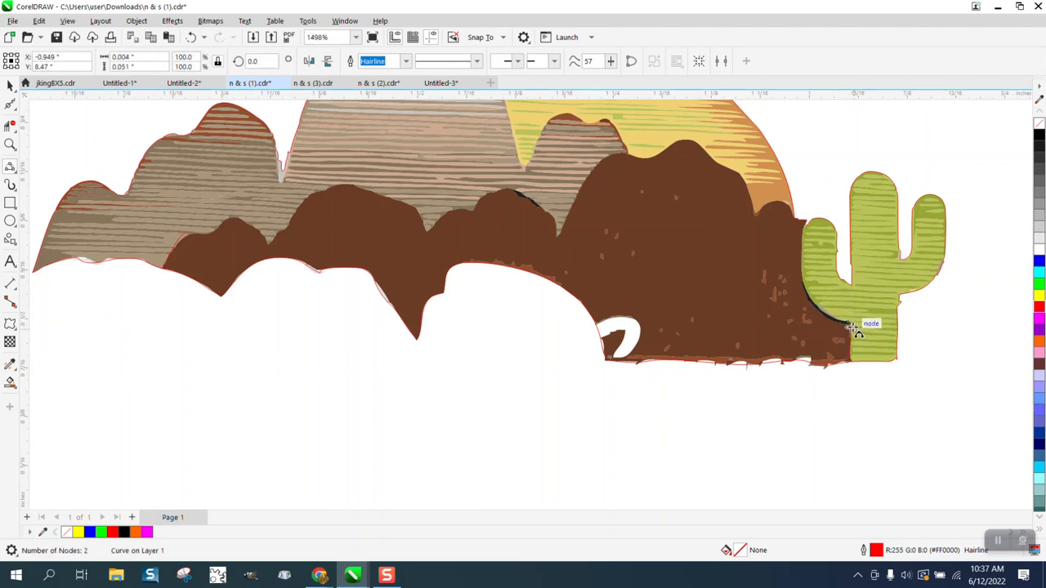
{"action": "left_click_drag", "start_coordinate": [850, 326], "coordinate": [826, 289]}
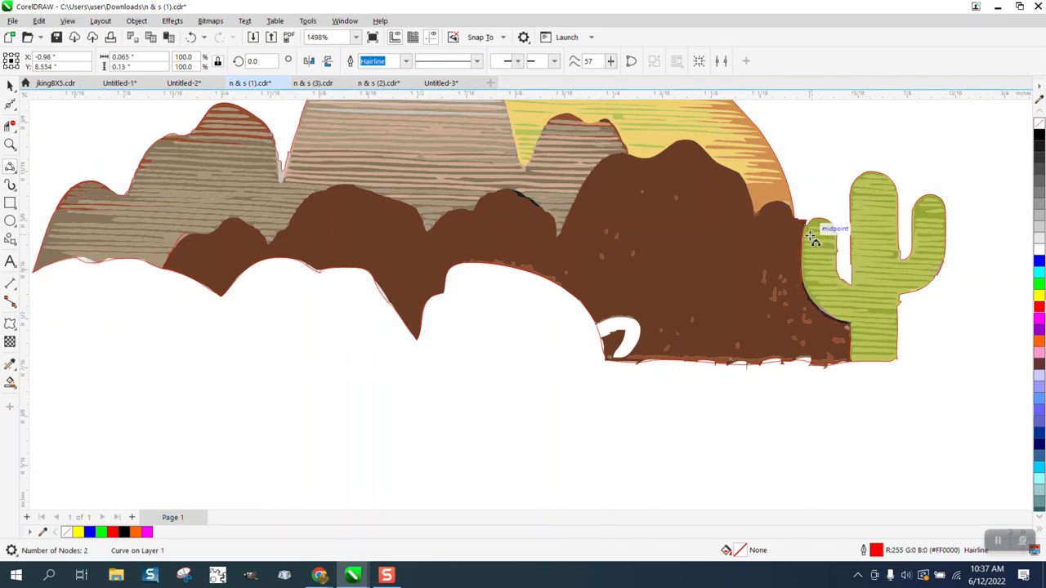
{"action": "left_click_drag", "start_coordinate": [806, 228], "coordinate": [797, 219]}
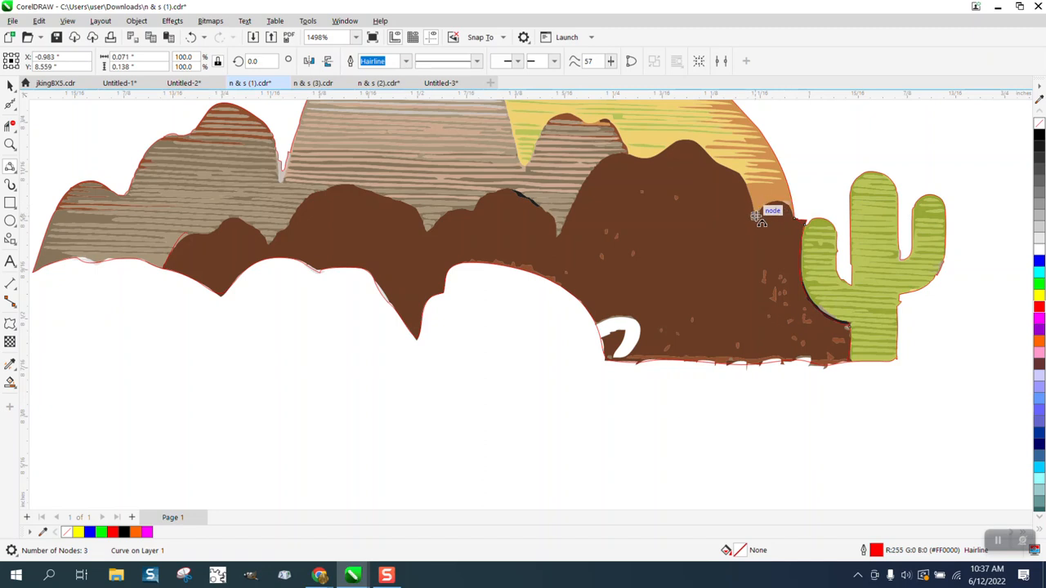
{"action": "left_click", "coordinate": [758, 215]}
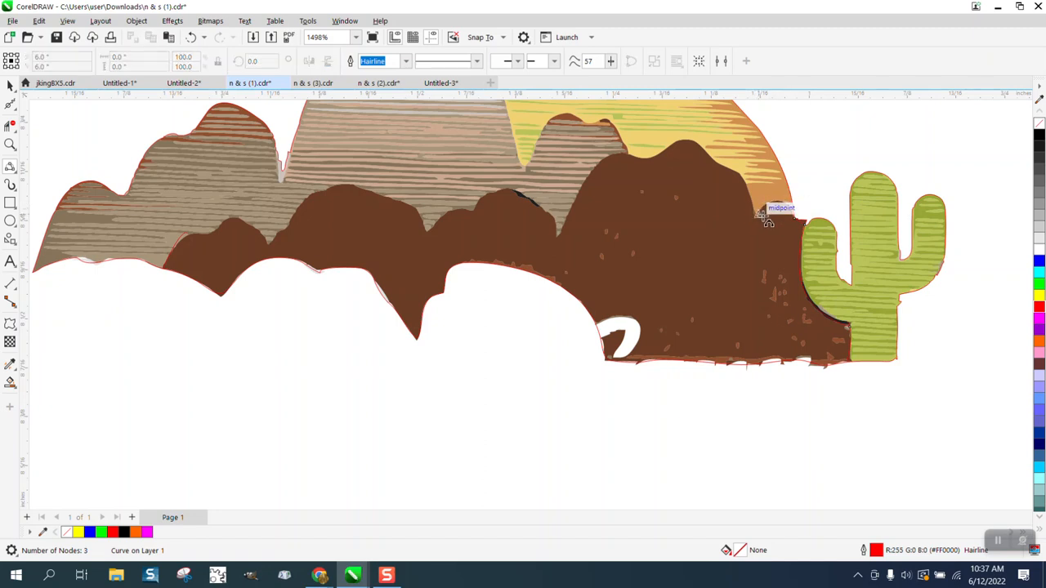
Trace curves from the valley node over the first brown hilltop and down its edge
{"action": "mouse_move", "coordinate": [754, 211]}
{"action": "left_mouse_down"}
{"action": "mouse_move", "coordinate": [742, 164]}
{"action": "mouse_move", "coordinate": [720, 166]}
{"action": "mouse_move", "coordinate": [736, 177]}
{"action": "mouse_move", "coordinate": [684, 139]}
{"action": "mouse_move", "coordinate": [643, 148]}
{"action": "left_mouse_up"}
{"action": "left_click", "coordinate": [736, 173]}
{"action": "left_click", "coordinate": [700, 143]}
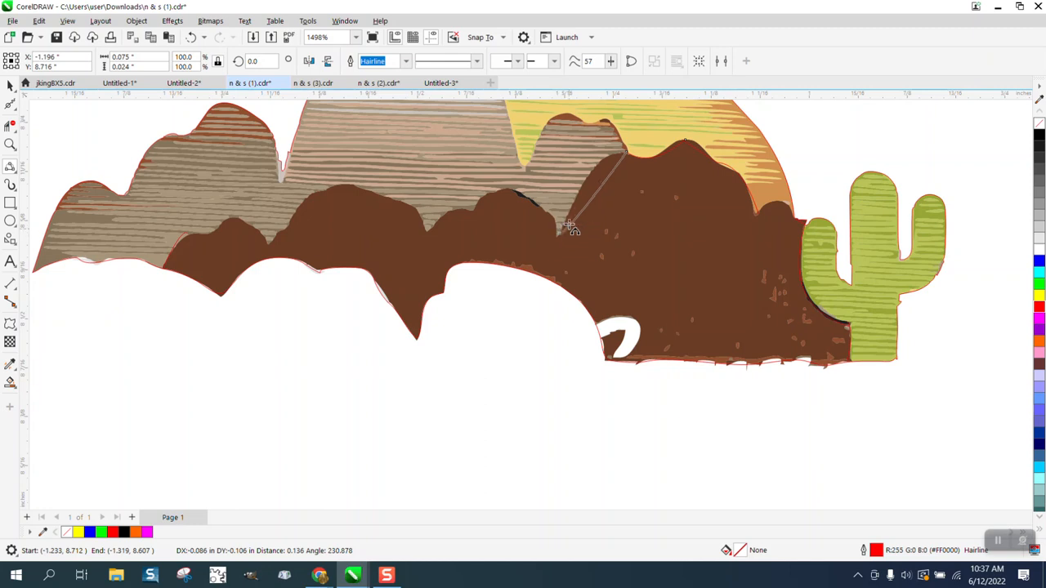
{"action": "left_click", "coordinate": [595, 168]}
{"action": "left_click_drag", "start_coordinate": [521, 189], "coordinate": [508, 189]}
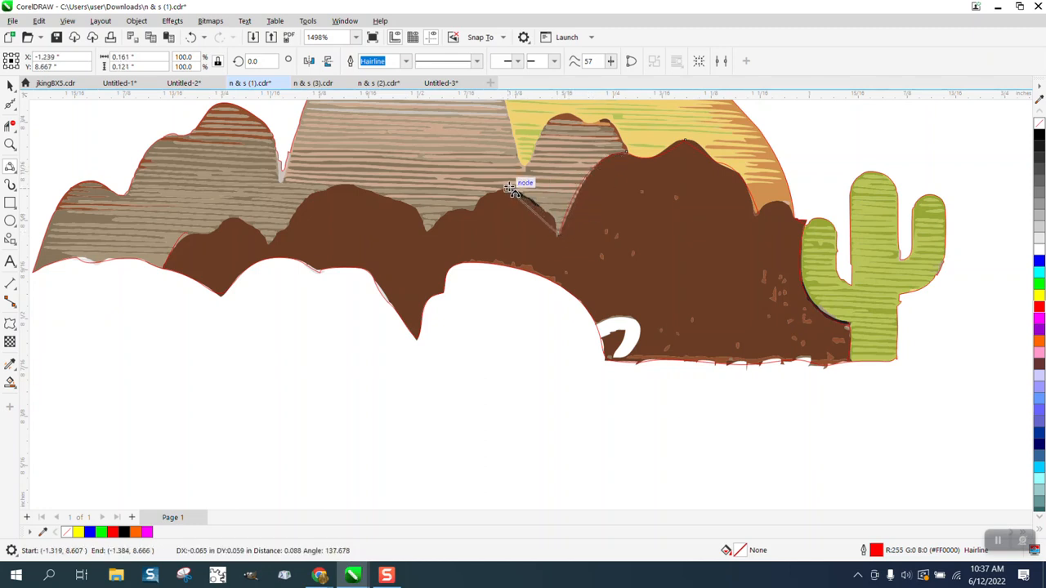
{"action": "left_click", "coordinate": [540, 204]}
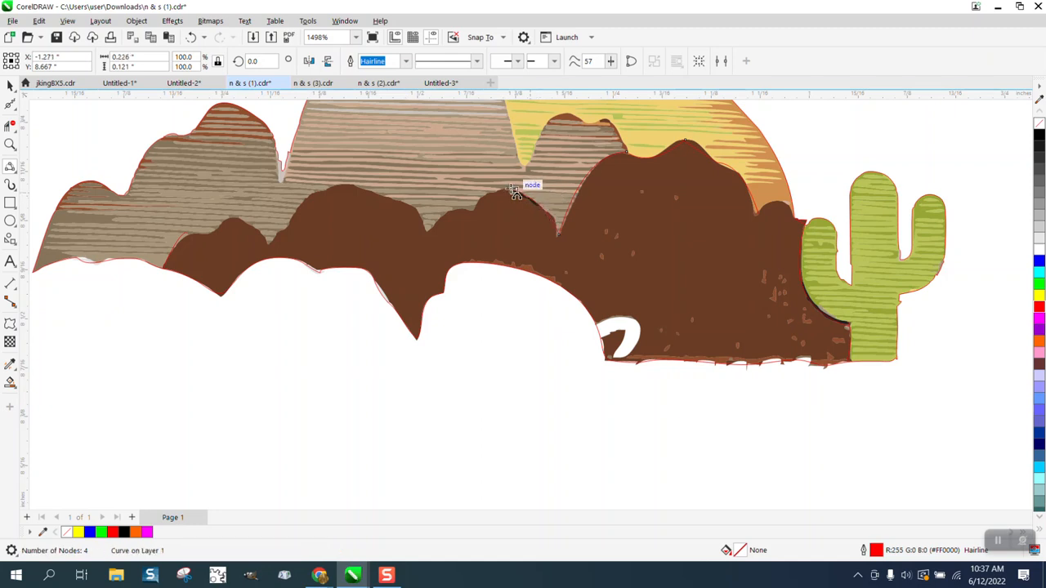
Continue the curves leftward over the remaining humps, then zoom in on a hilltop
{"action": "left_click_drag", "start_coordinate": [504, 189], "coordinate": [349, 184]}
{"action": "left_click", "coordinate": [480, 214]}
{"action": "left_click", "coordinate": [445, 222]}
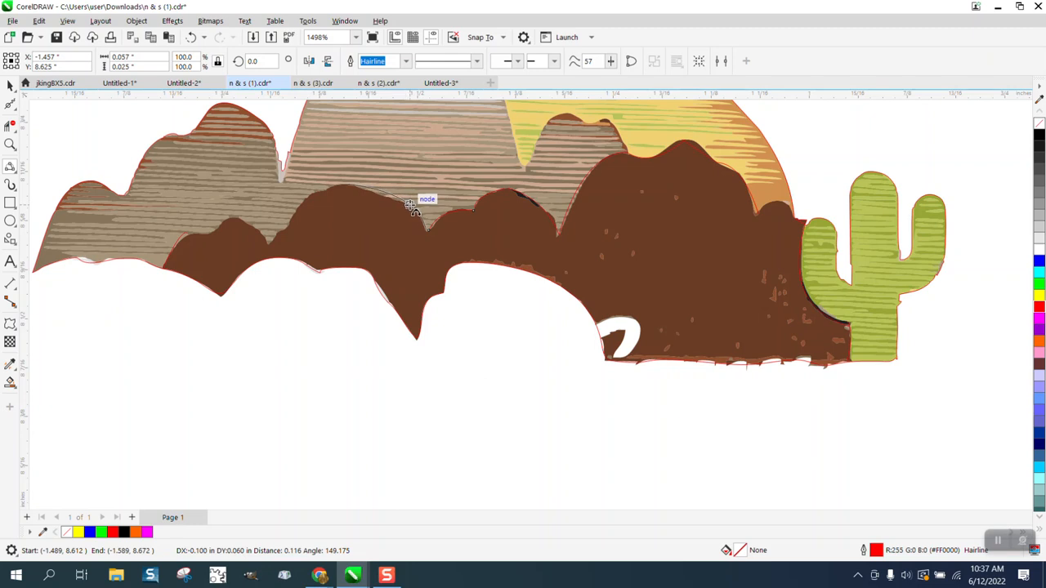
{"action": "left_click", "coordinate": [413, 204]}
{"action": "left_click_drag", "start_coordinate": [347, 183], "coordinate": [269, 245]}
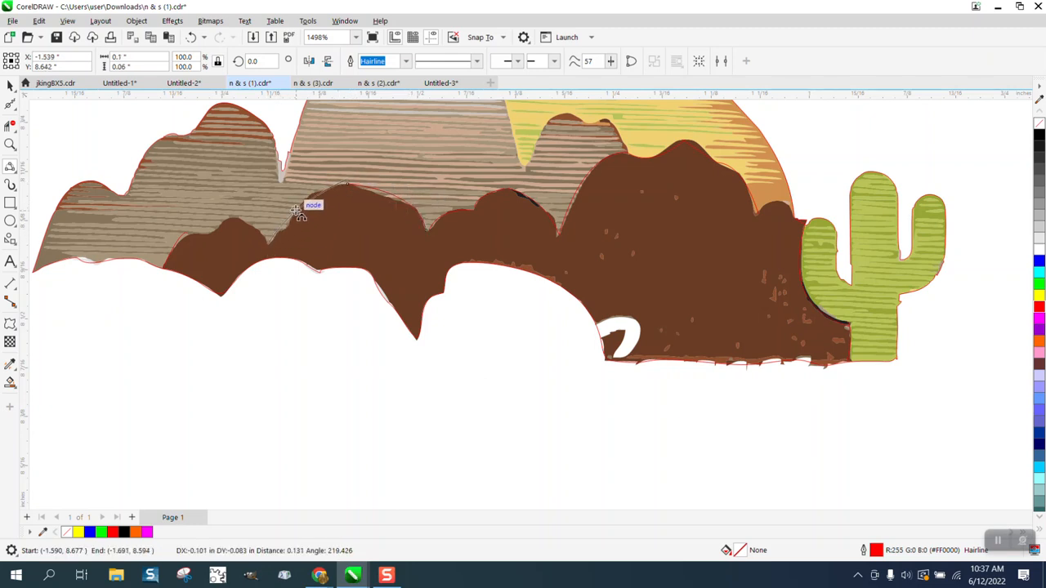
{"action": "left_click", "coordinate": [299, 207]}
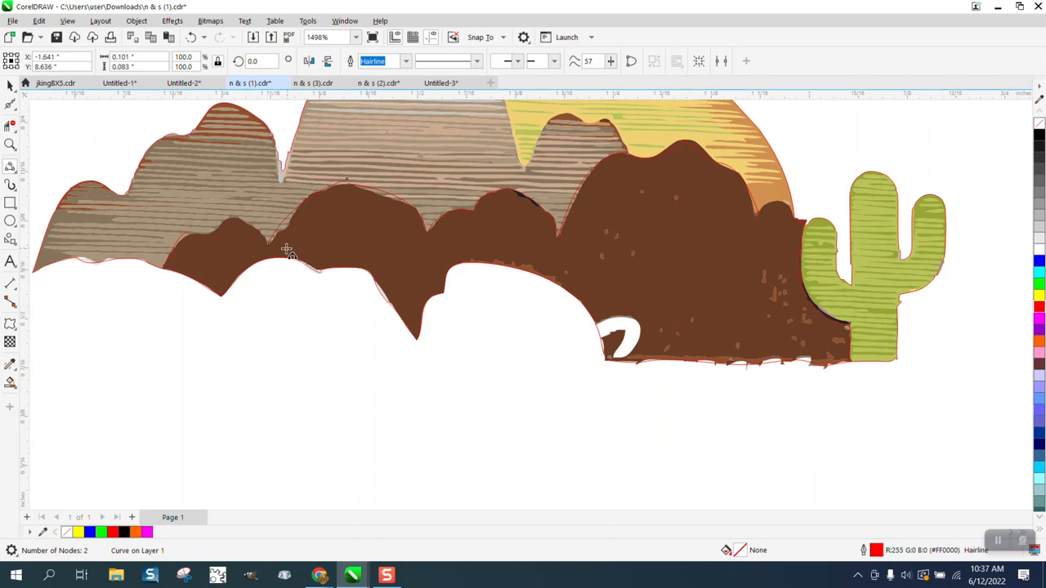
{"action": "left_click_drag", "start_coordinate": [268, 244], "coordinate": [194, 235]}
{"action": "left_click", "coordinate": [245, 221]}
{"action": "left_click", "coordinate": [205, 228]}
{"action": "left_click", "coordinate": [10, 144]}
{"action": "left_click_drag", "start_coordinate": [314, 196], "coordinate": [399, 234]}
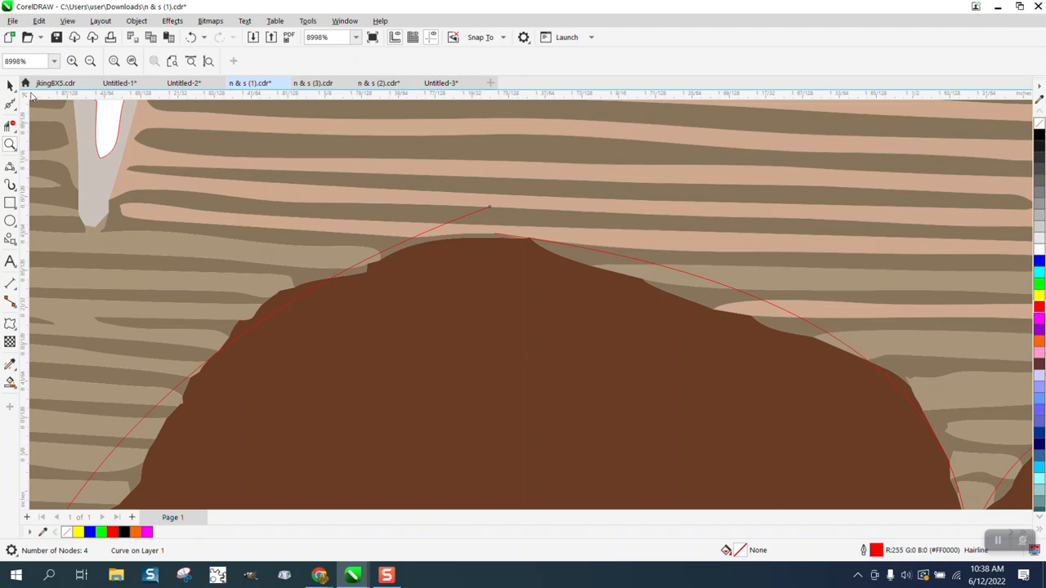
With the Shape tool, adjust the red curve's hilltop and middle nodes along the hills
{"action": "left_click", "coordinate": [18, 111]}
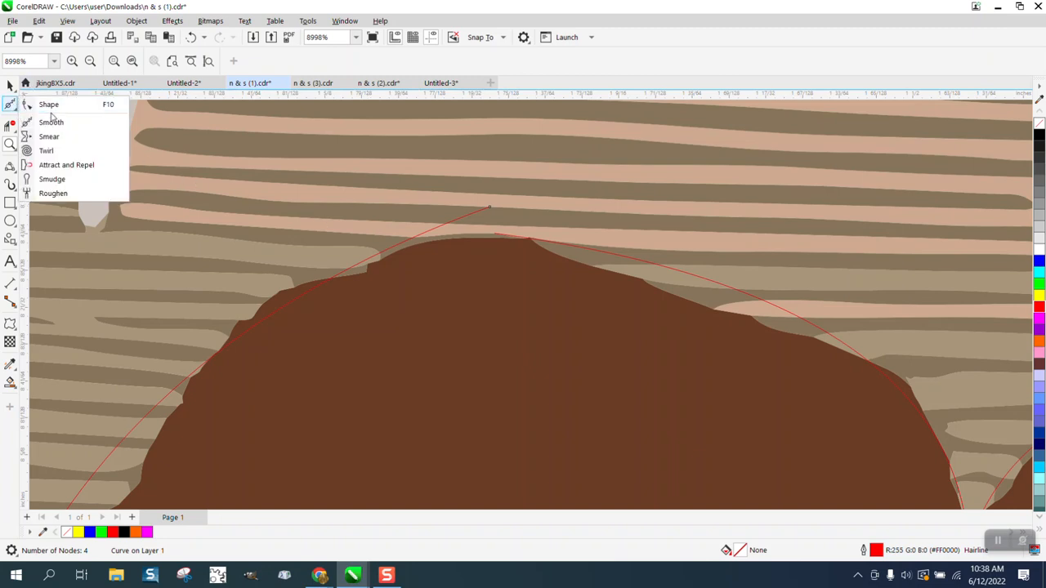
{"action": "left_click", "coordinate": [49, 105]}
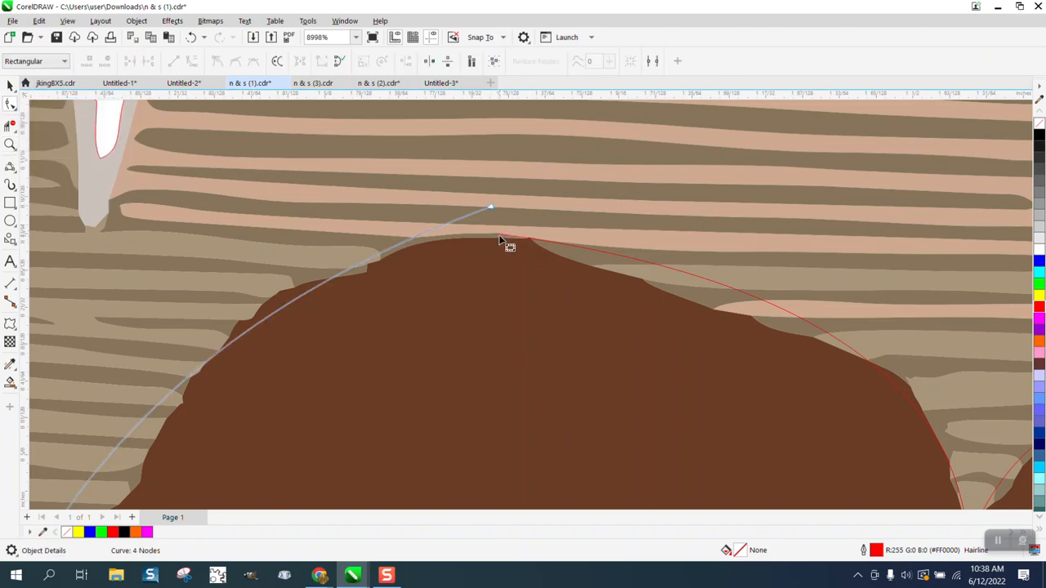
{"action": "left_click", "coordinate": [493, 228]}
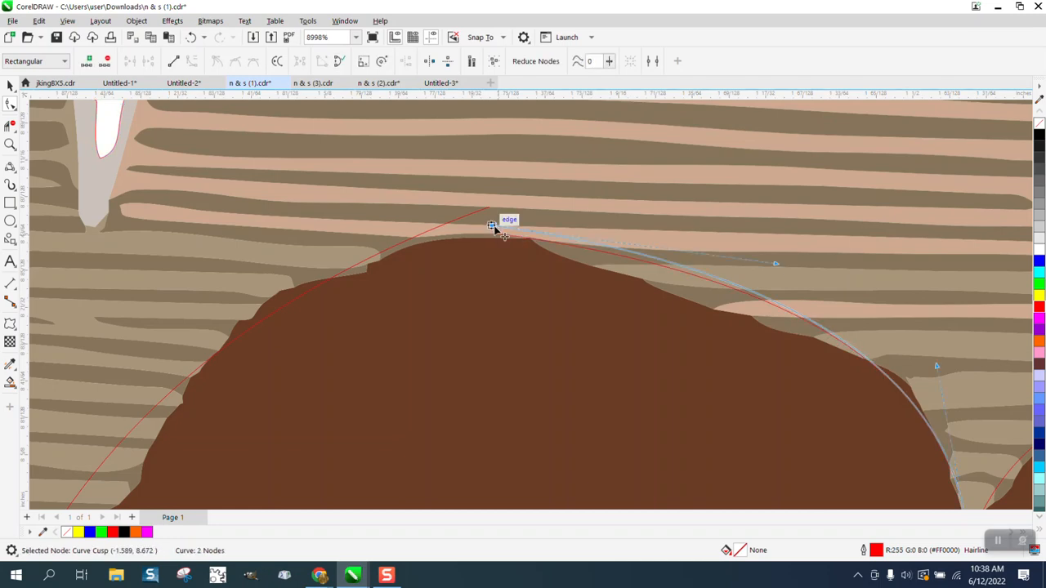
{"action": "left_click_drag", "start_coordinate": [493, 228], "coordinate": [451, 221]}
{"action": "scroll", "coordinate": [400, 219], "scroll_direction": "down", "scroll_amount": 2}
{"action": "scroll", "coordinate": [399, 219], "scroll_direction": "down", "scroll_amount": 3}
{"action": "left_click", "coordinate": [447, 217]}
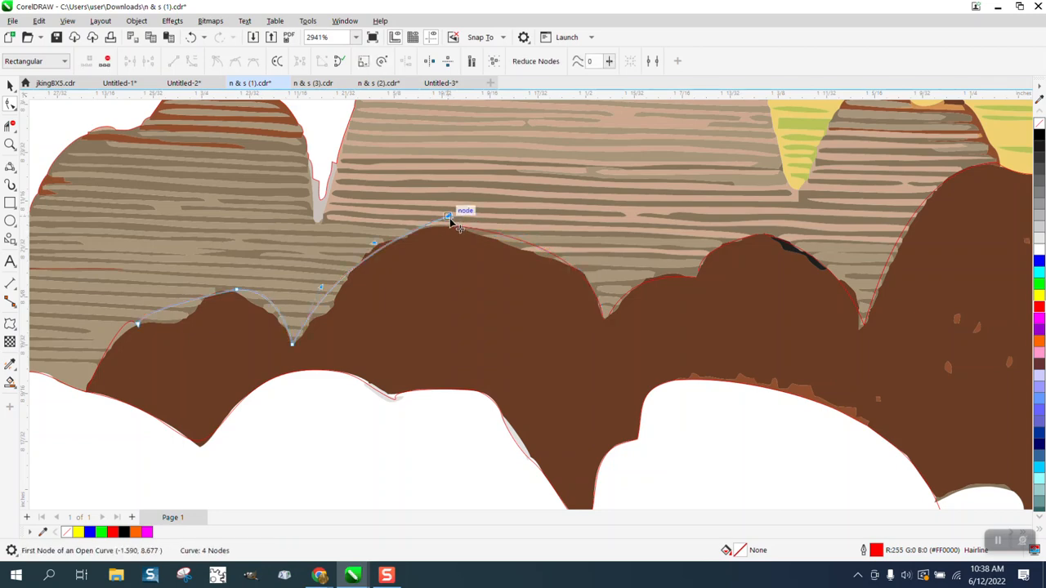
{"action": "left_click_drag", "start_coordinate": [374, 243], "coordinate": [369, 234]}
Bend the curve segments over the left hump so they follow its outline
{"action": "left_click", "coordinate": [323, 304]}
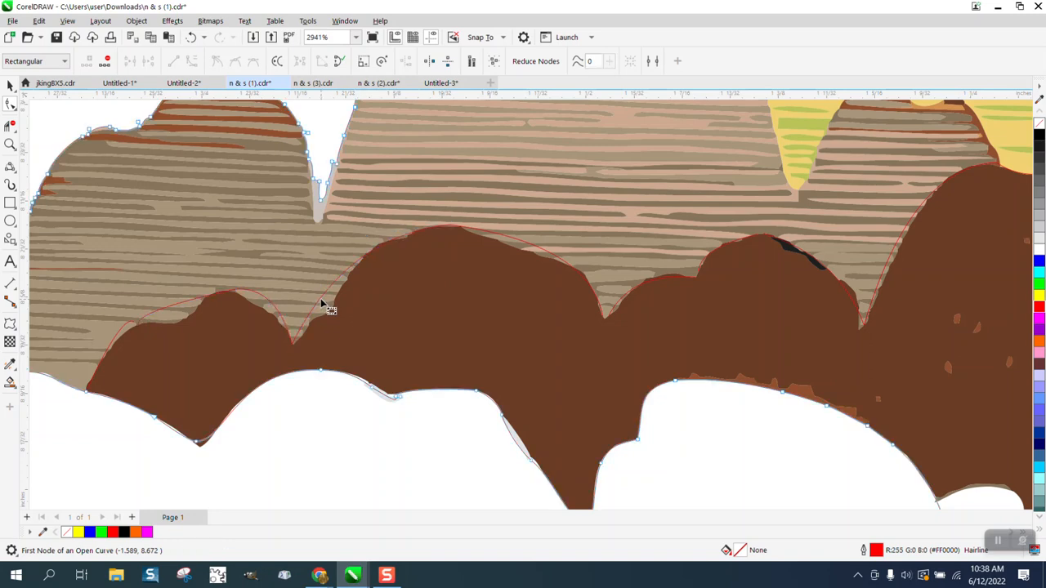
{"action": "left_click", "coordinate": [322, 302]}
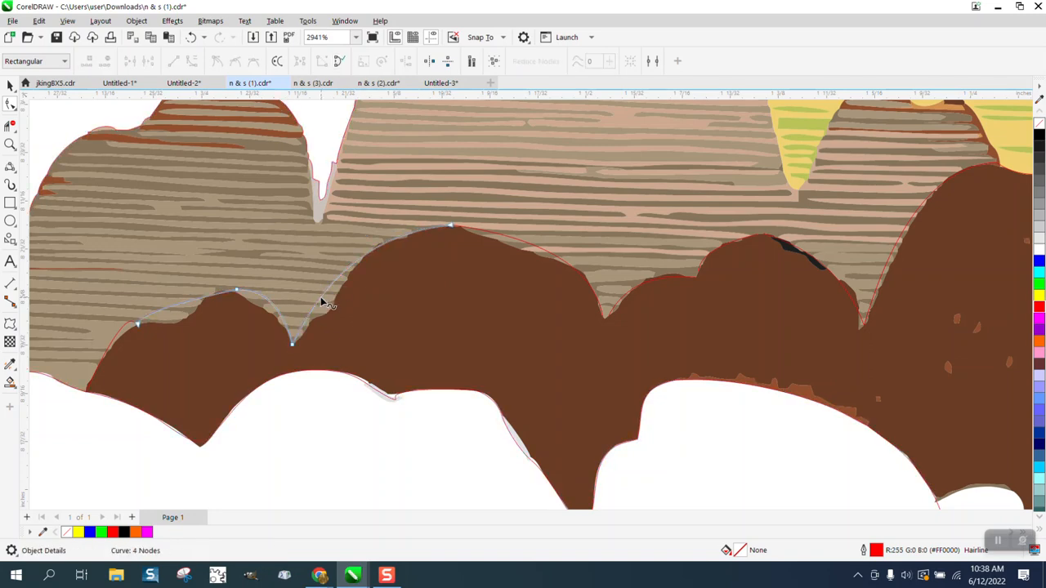
{"action": "left_click", "coordinate": [323, 303]}
{"action": "left_click_drag", "start_coordinate": [322, 302], "coordinate": [350, 256]}
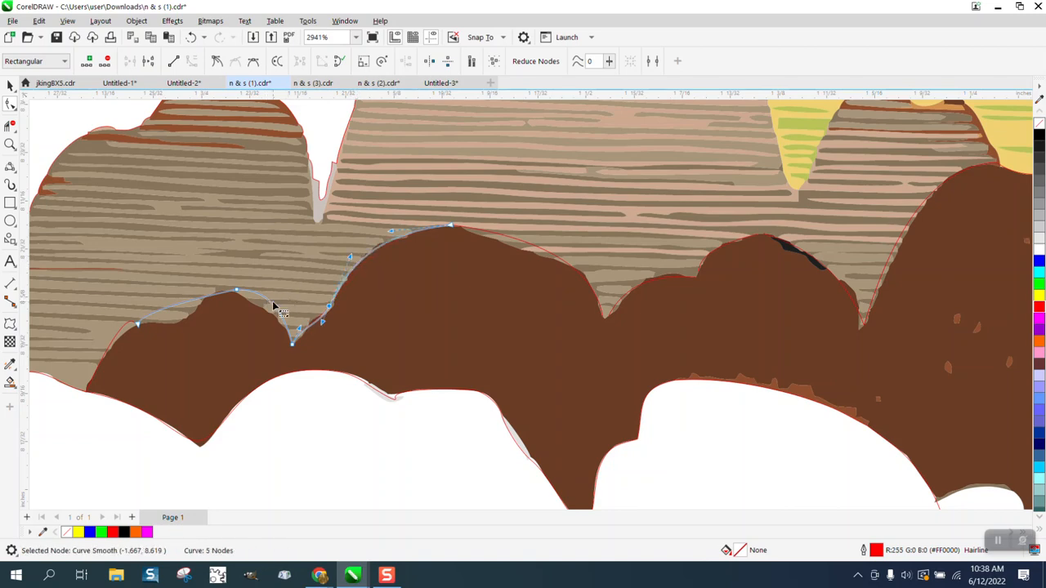
{"action": "left_click", "coordinate": [273, 307]}
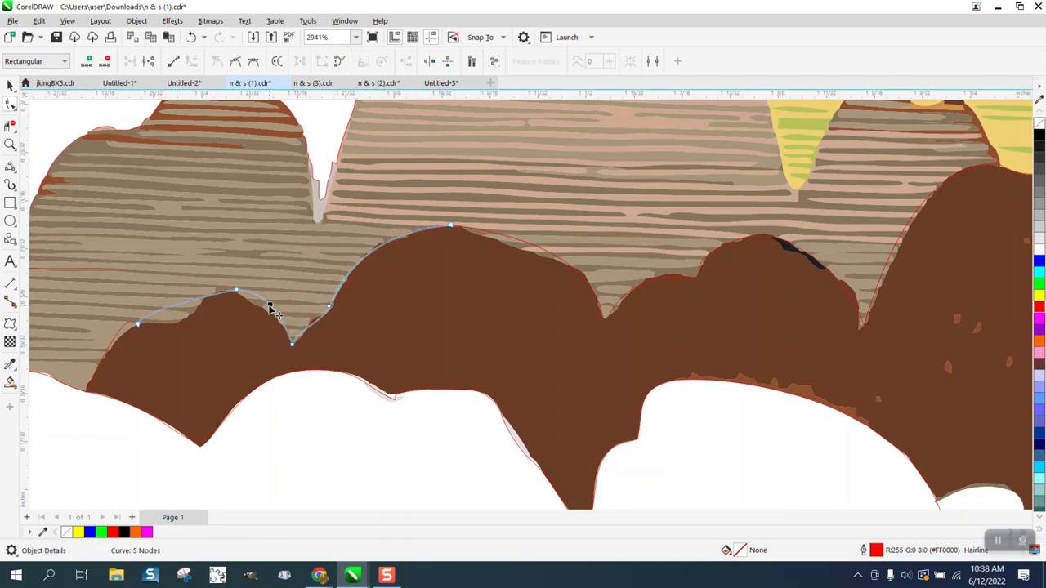
{"action": "left_click", "coordinate": [270, 308]}
{"action": "left_click_drag", "start_coordinate": [270, 308], "coordinate": [258, 305]}
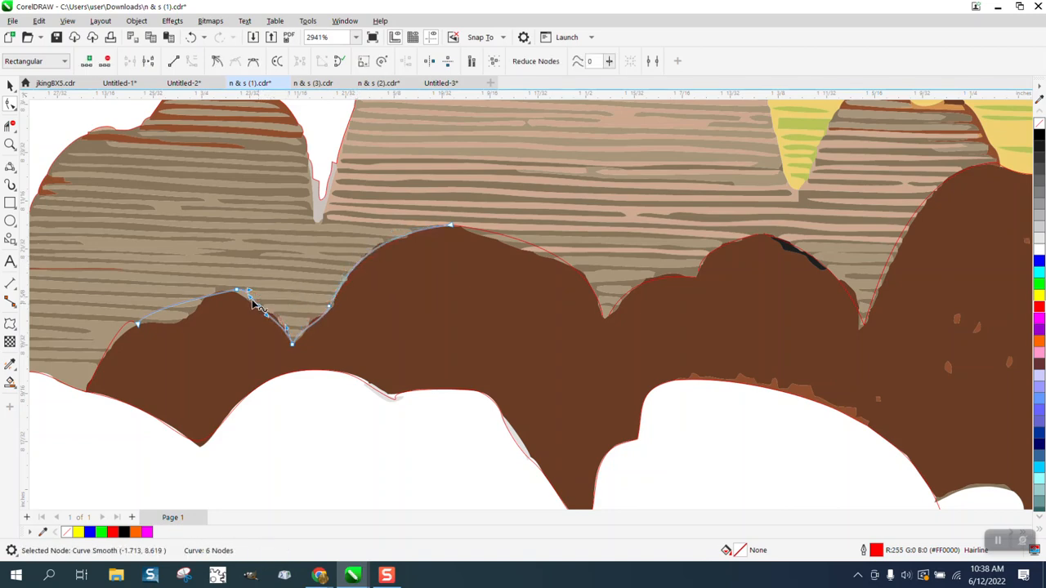
Pull the red curve down onto the left hill's outline
{"action": "left_click", "coordinate": [173, 311]}
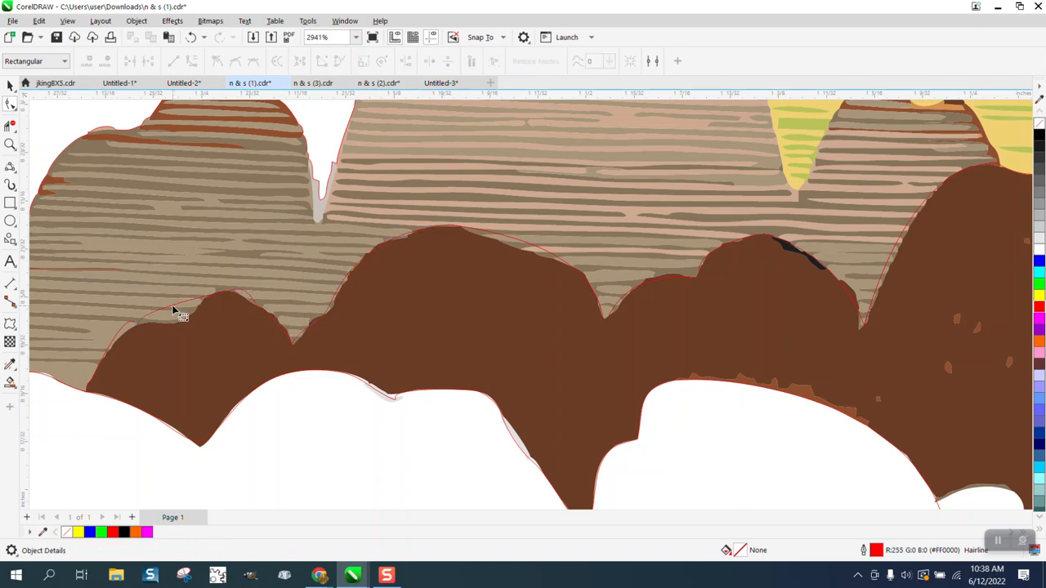
{"action": "left_click", "coordinate": [173, 308]}
{"action": "left_click_drag", "start_coordinate": [173, 308], "coordinate": [176, 320]}
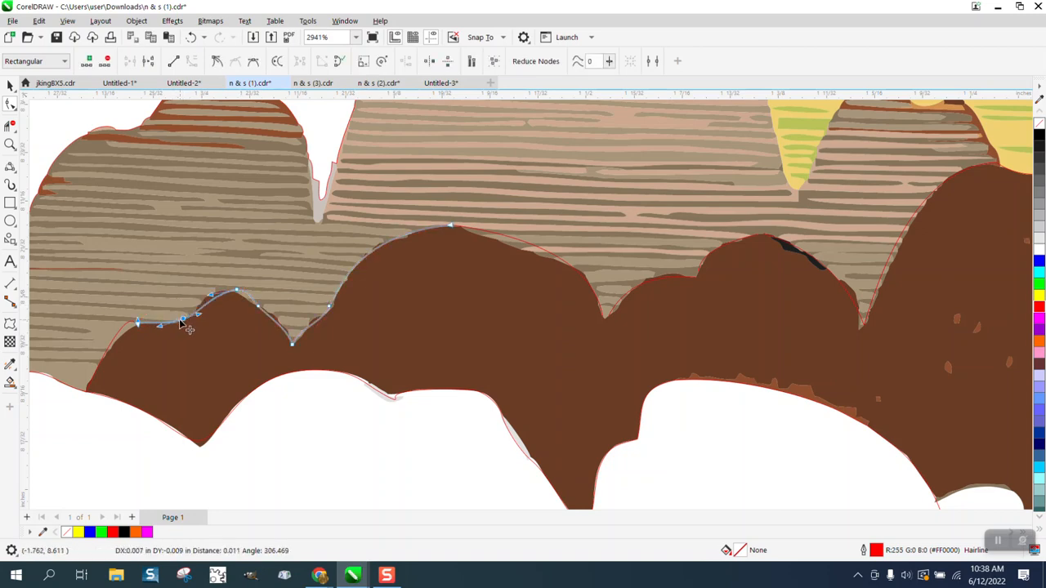
{"action": "scroll", "coordinate": [180, 296], "scroll_direction": "down", "scroll_amount": 2}
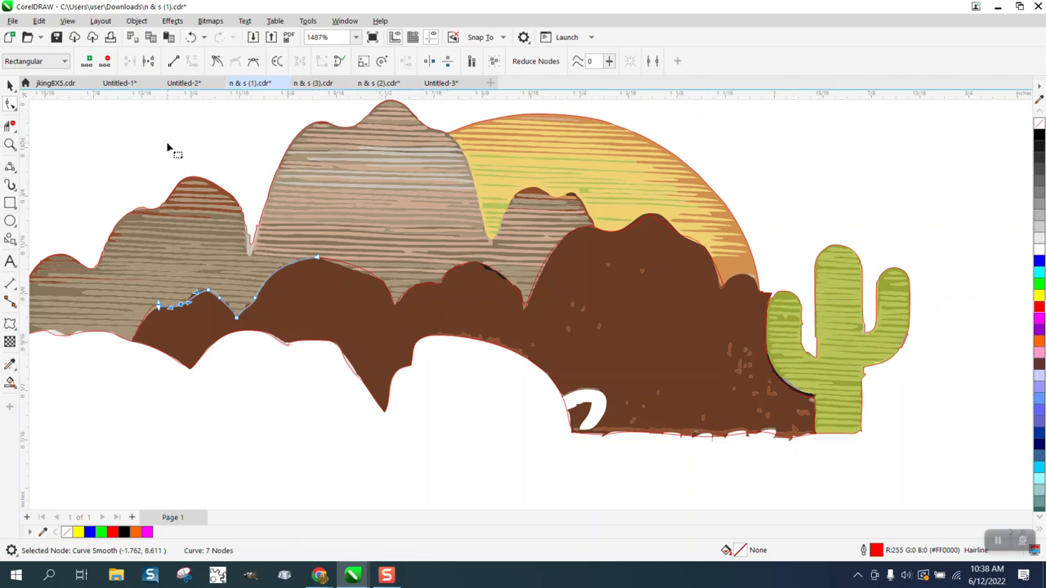
{"action": "left_click", "coordinate": [16, 109]}
{"action": "left_click", "coordinate": [43, 104]}
{"action": "left_click", "coordinate": [15, 109]}
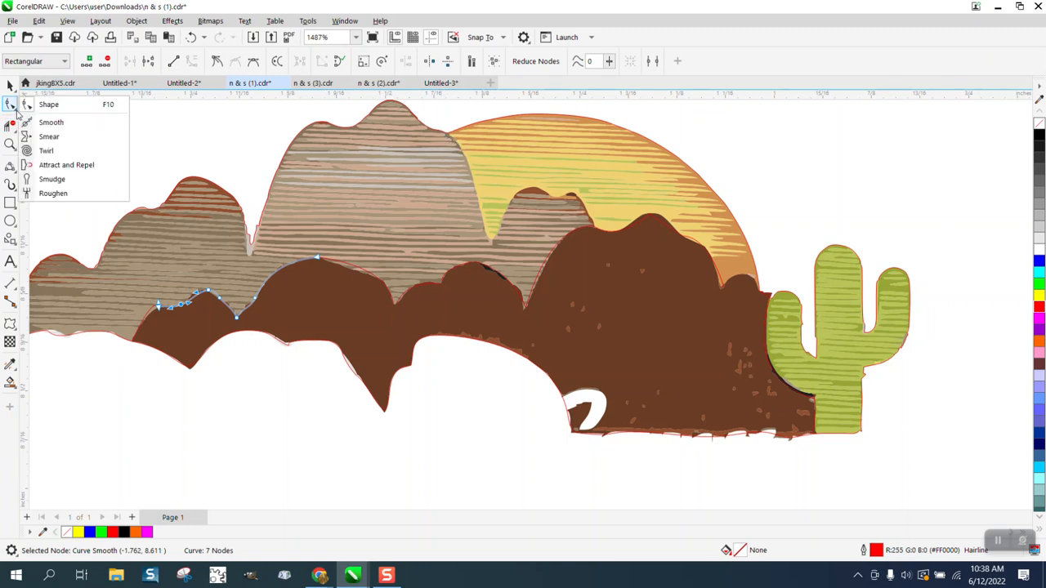
Draw three connected 3-point curves along the mountains' edge against the sun
{"action": "mouse_move", "coordinate": [10, 167]}
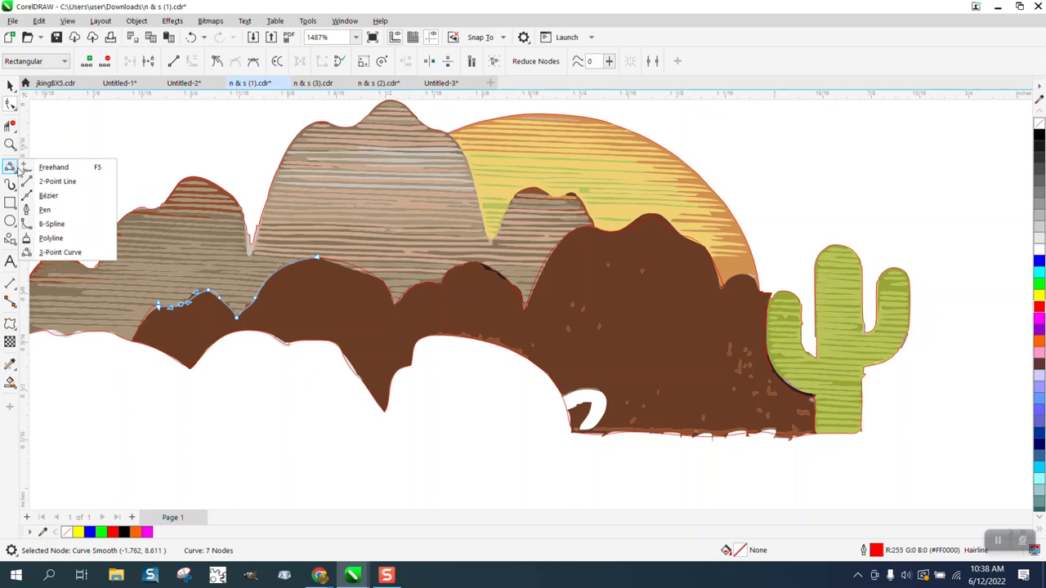
{"action": "left_click", "coordinate": [64, 254]}
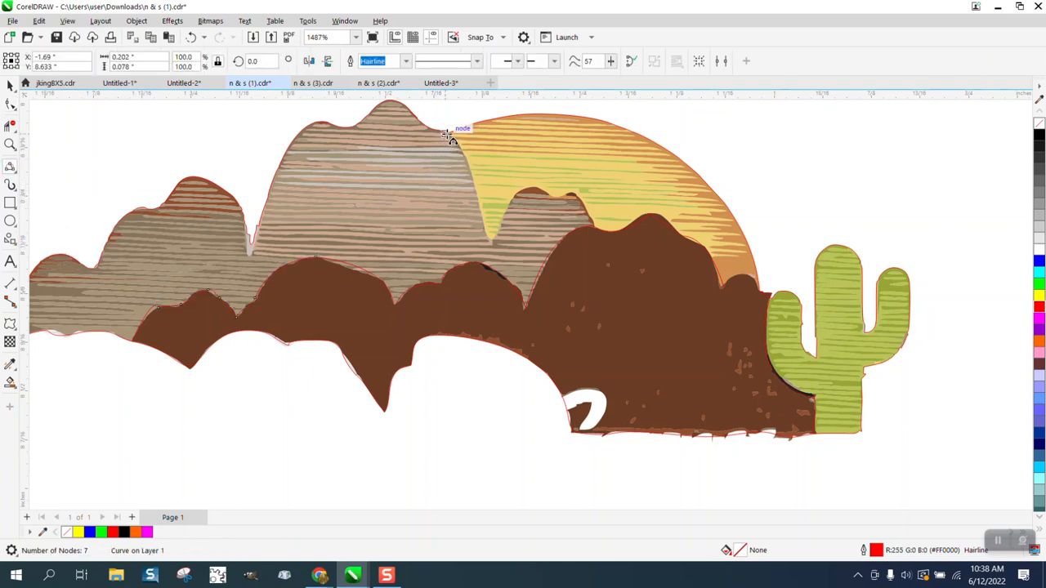
{"action": "left_click_drag", "start_coordinate": [450, 135], "coordinate": [487, 208]}
{"action": "left_click", "coordinate": [473, 158]}
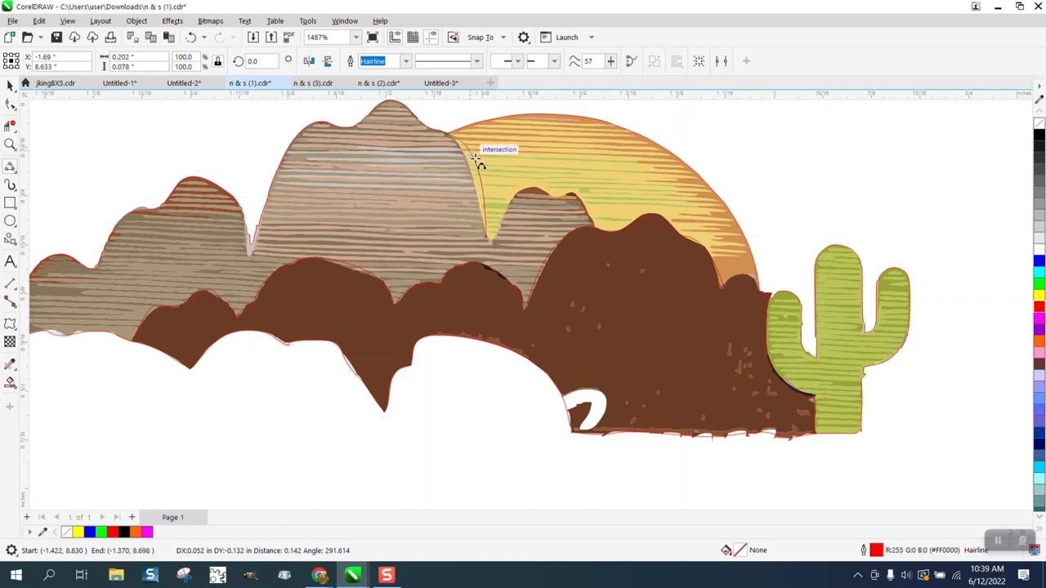
{"action": "left_click_drag", "start_coordinate": [487, 237], "coordinate": [523, 186]}
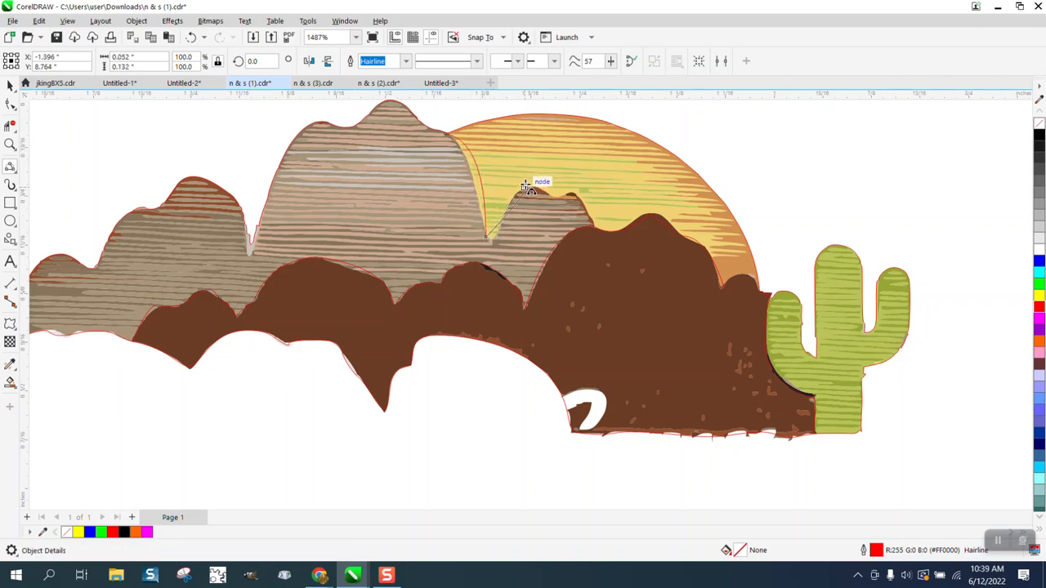
{"action": "left_click", "coordinate": [521, 195]}
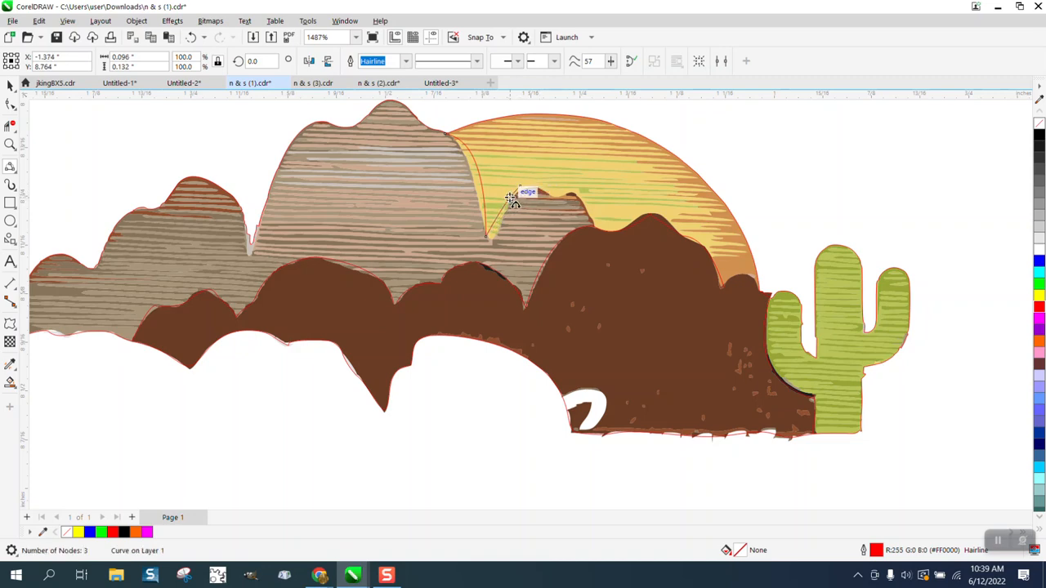
{"action": "left_click_drag", "start_coordinate": [519, 186], "coordinate": [626, 240]}
{"action": "left_click", "coordinate": [620, 240]}
Zoom into the junction and drag the curve's end node onto the brown hill edge
{"action": "left_click", "coordinate": [10, 144]}
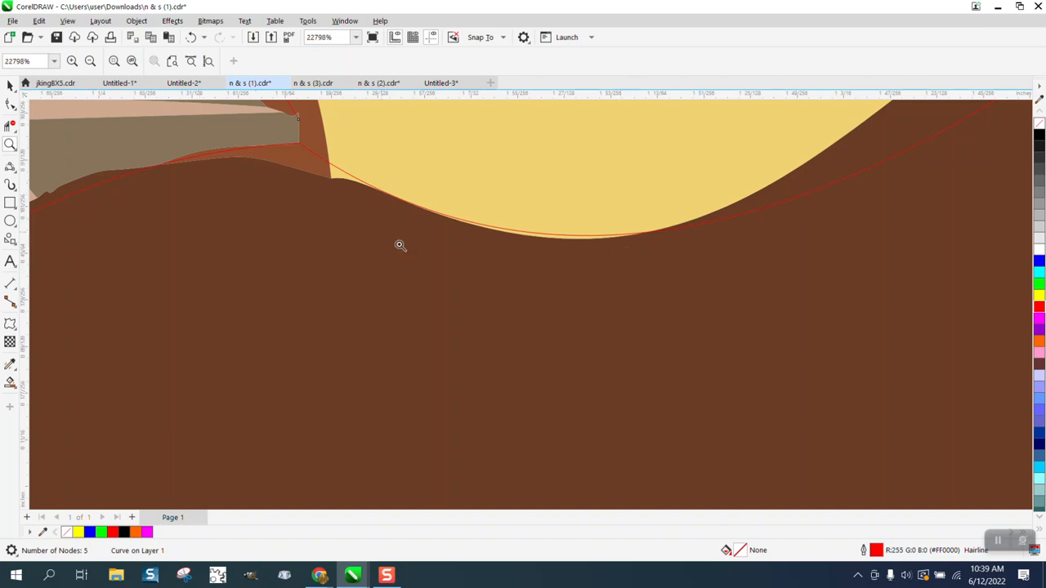
{"action": "scroll", "coordinate": [399, 245], "scroll_direction": "down", "scroll_amount": 2}
{"action": "left_click_drag", "start_coordinate": [310, 142], "coordinate": [426, 243]}
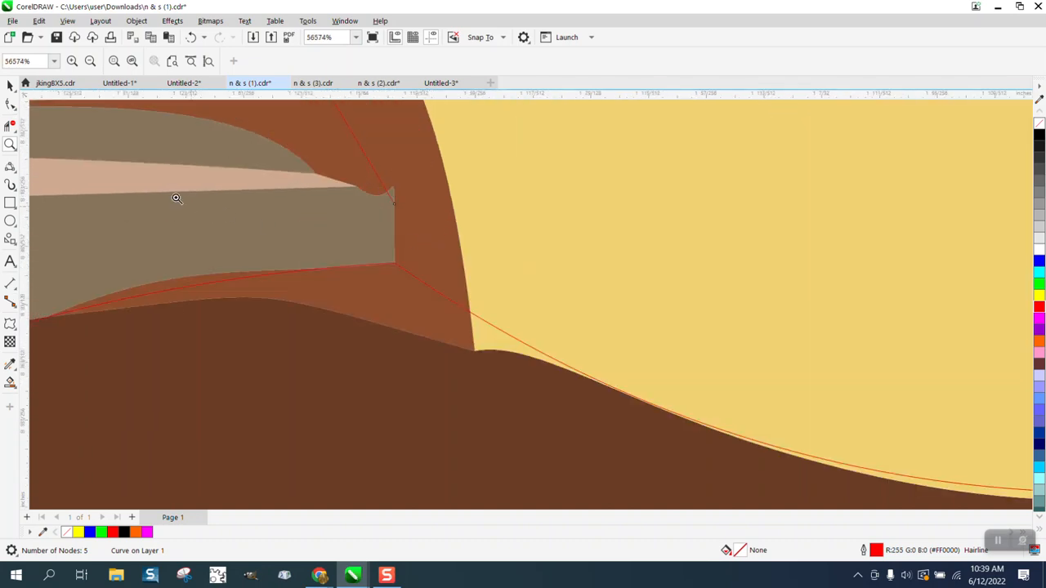
{"action": "left_click", "coordinate": [15, 111]}
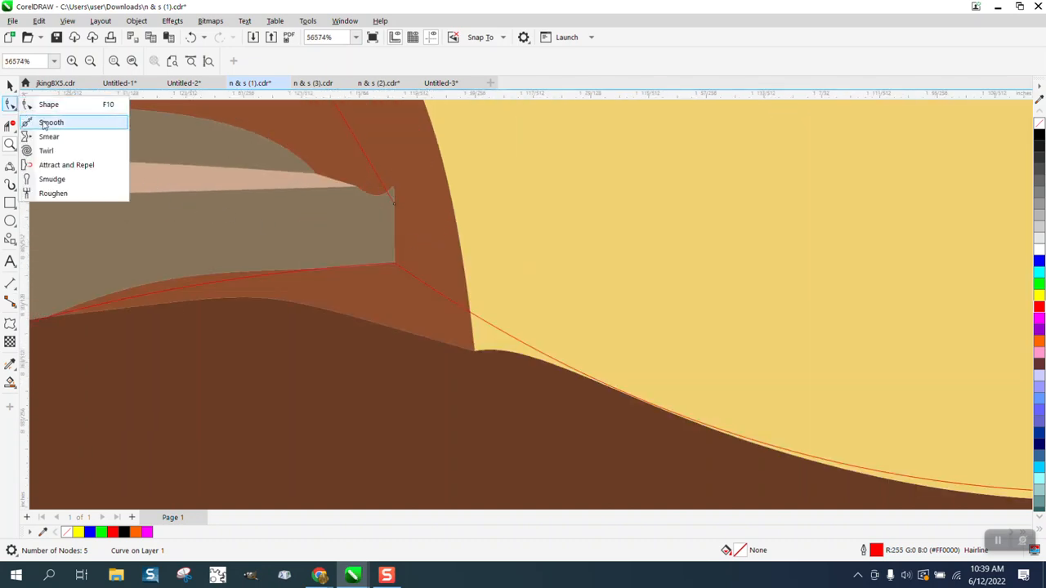
{"action": "left_click", "coordinate": [48, 106]}
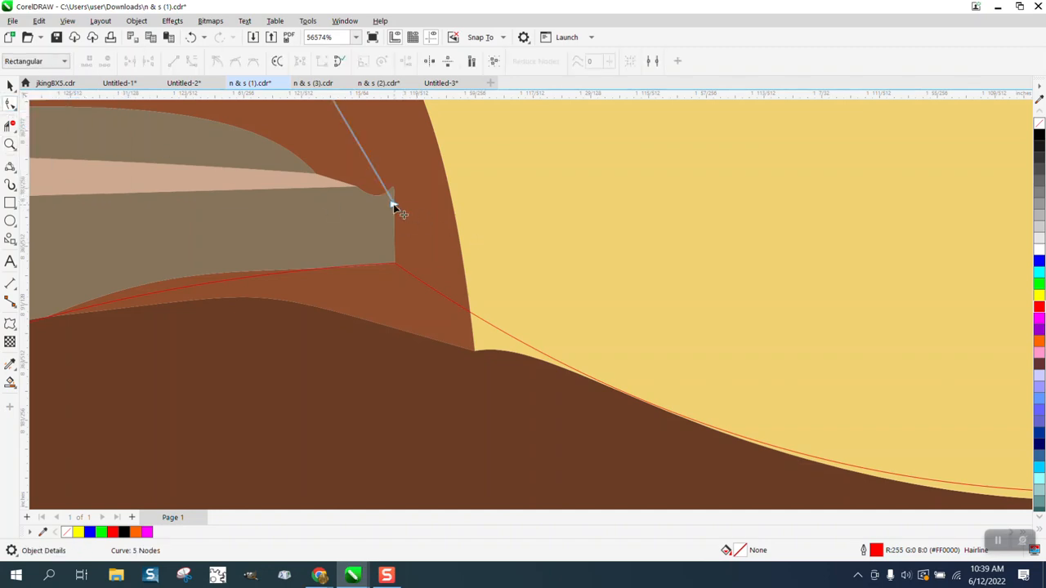
{"action": "left_click_drag", "start_coordinate": [394, 205], "coordinate": [401, 262]}
{"action": "scroll", "coordinate": [401, 262], "scroll_direction": "down", "scroll_amount": 10}
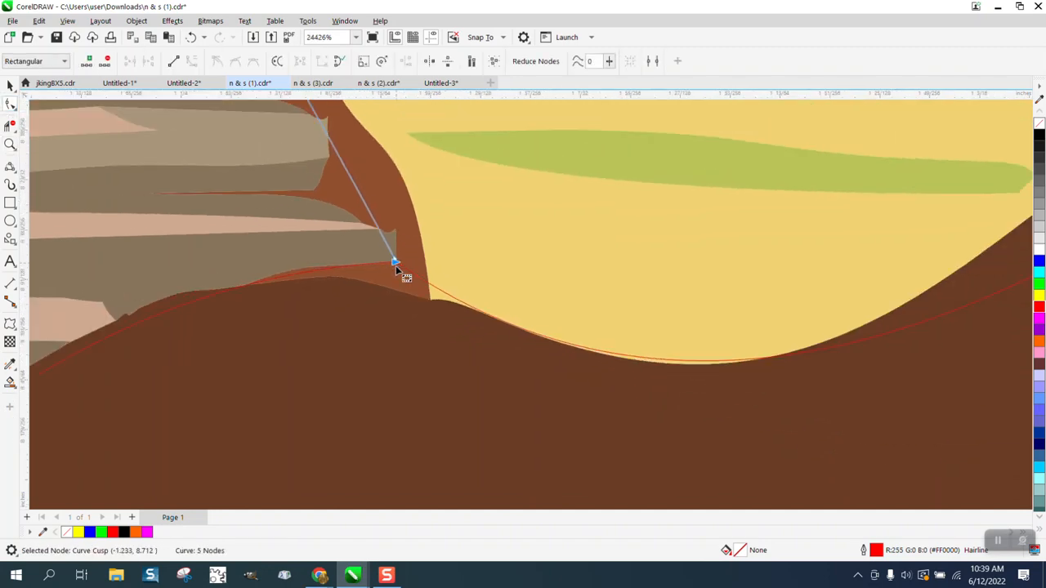
{"action": "scroll", "coordinate": [407, 272], "scroll_direction": "down", "scroll_amount": 2}
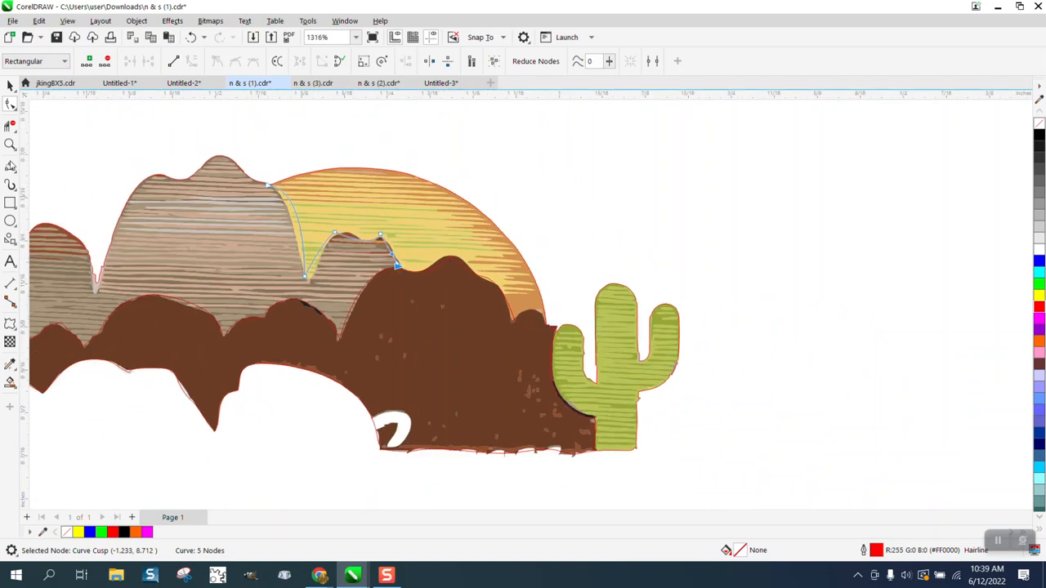
{"action": "left_click", "coordinate": [10, 166]}
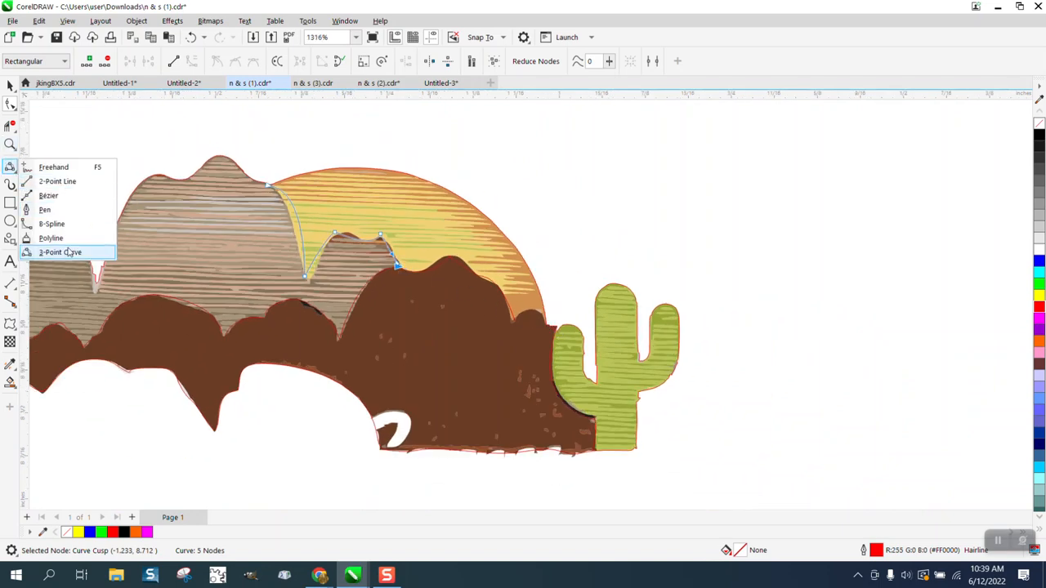
Draw a 3-point curve from beside the cactus arcing along the sun's outer rim
{"action": "left_click", "coordinate": [72, 251]}
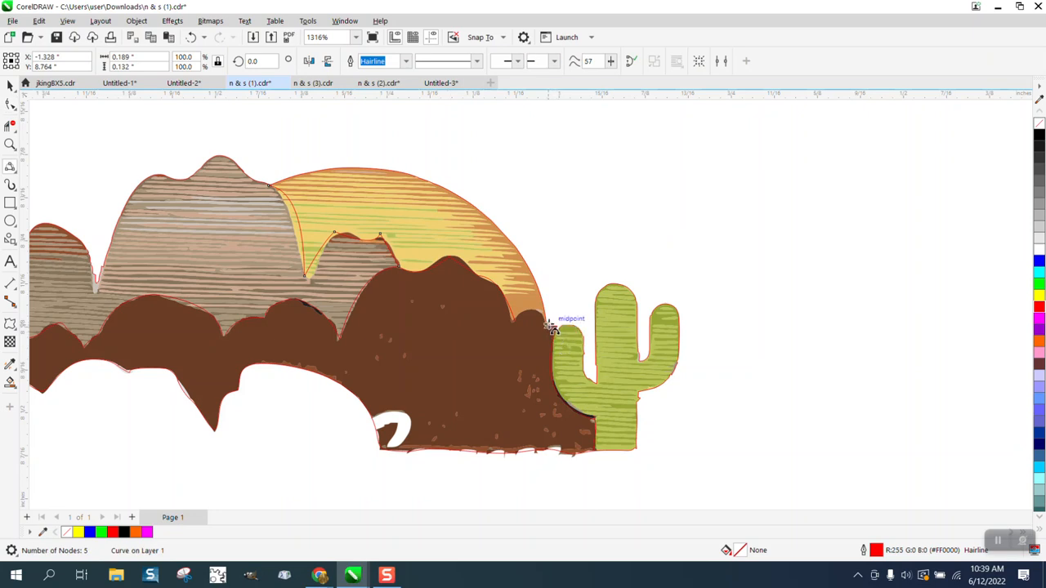
{"action": "left_click_drag", "start_coordinate": [555, 318], "coordinate": [333, 188]}
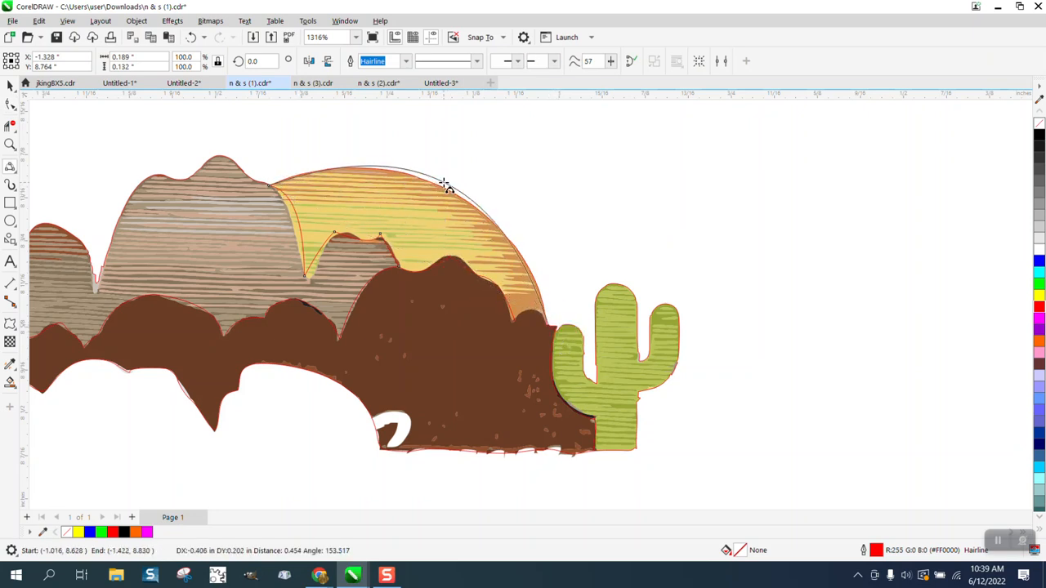
{"action": "left_click", "coordinate": [454, 190]}
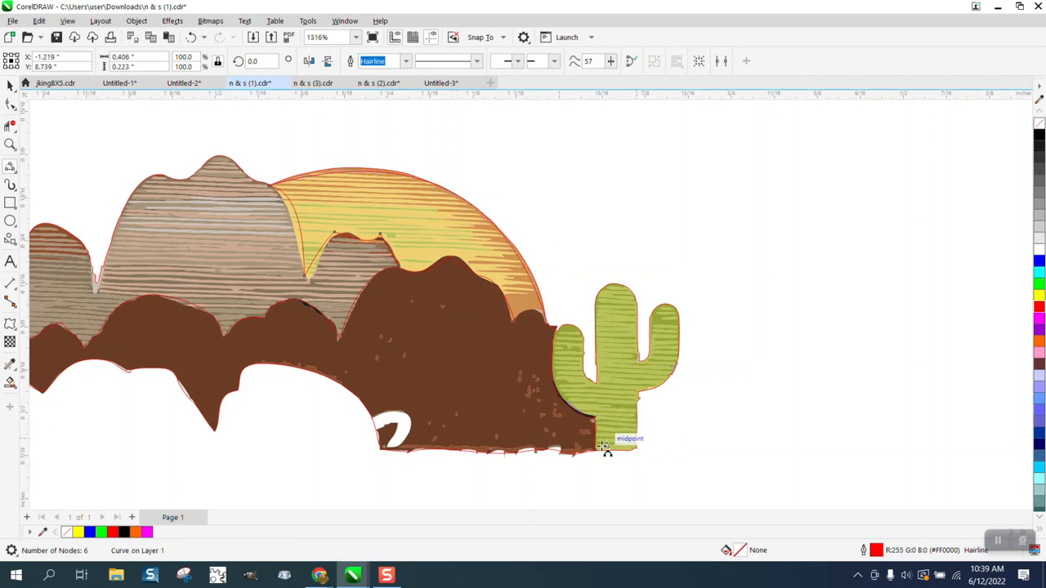
{"action": "left_click", "coordinate": [9, 145]}
{"action": "left_click_drag", "start_coordinate": [591, 264], "coordinate": [673, 320]}
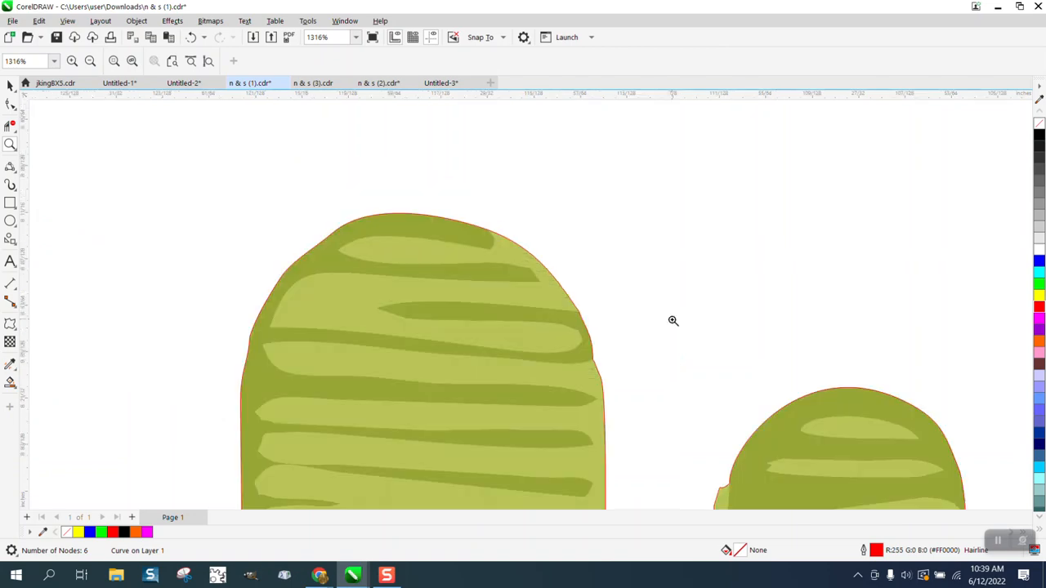
{"action": "scroll", "coordinate": [651, 307], "scroll_direction": "down", "scroll_amount": 5}
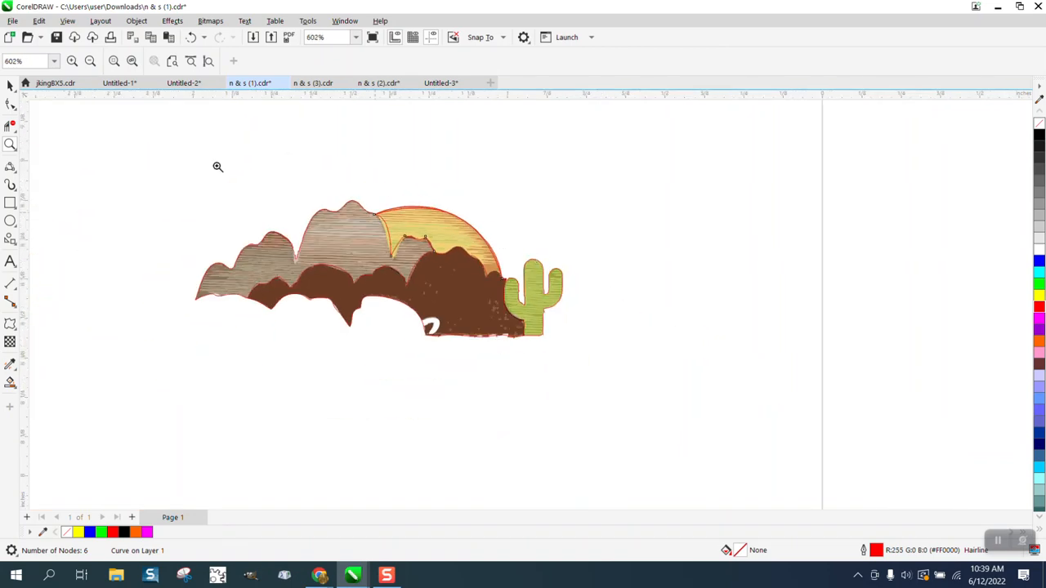
{"action": "left_click", "coordinate": [10, 85]}
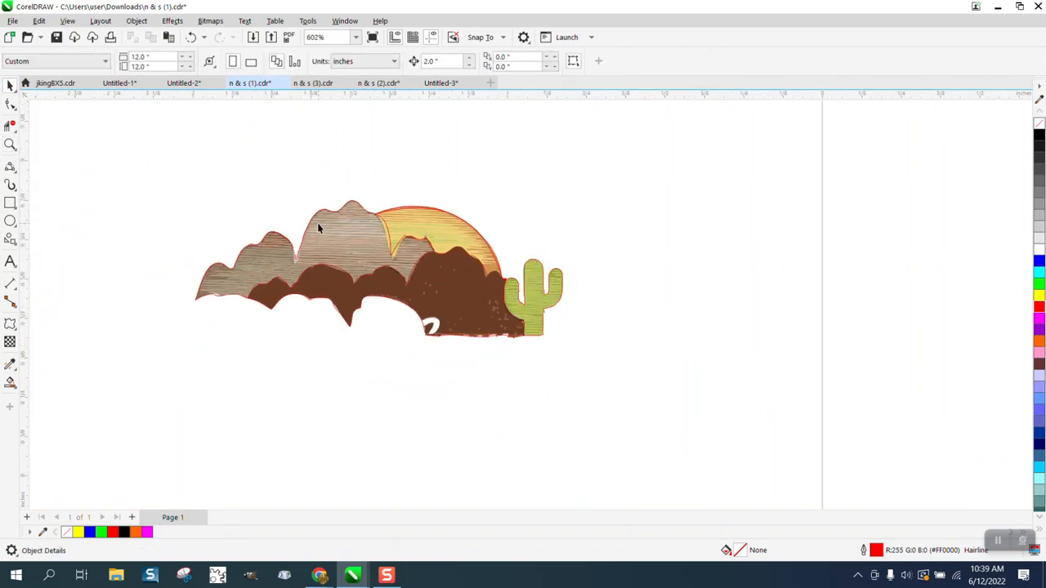
Nudge the coloured artwork group 2 inches right and zoom on the sun arc
{"action": "left_click", "coordinate": [336, 233]}
{"action": "key", "text": "Right"}
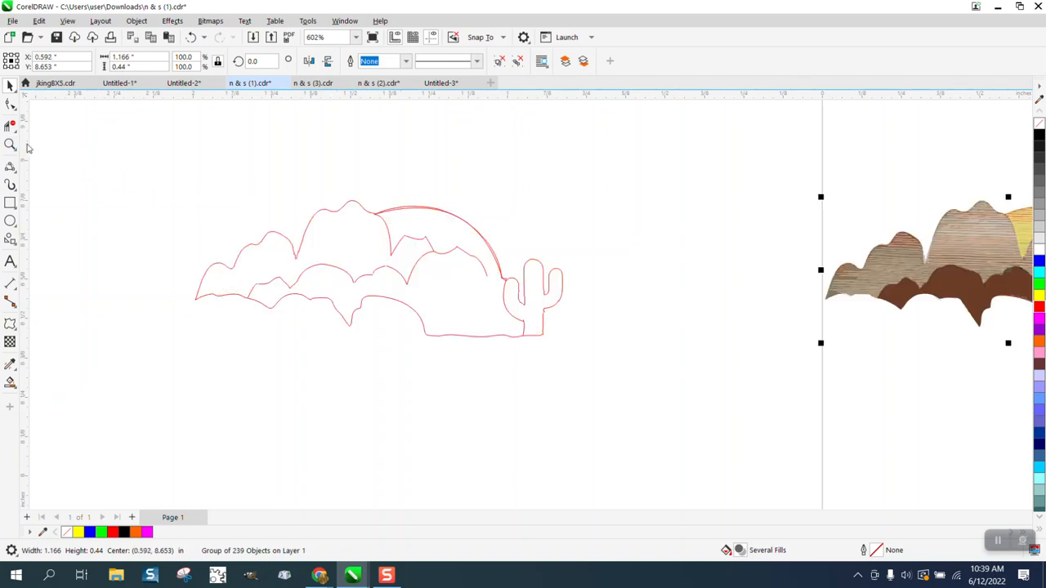
{"action": "left_click", "coordinate": [10, 144]}
{"action": "left_click_drag", "start_coordinate": [368, 194], "coordinate": [515, 254]}
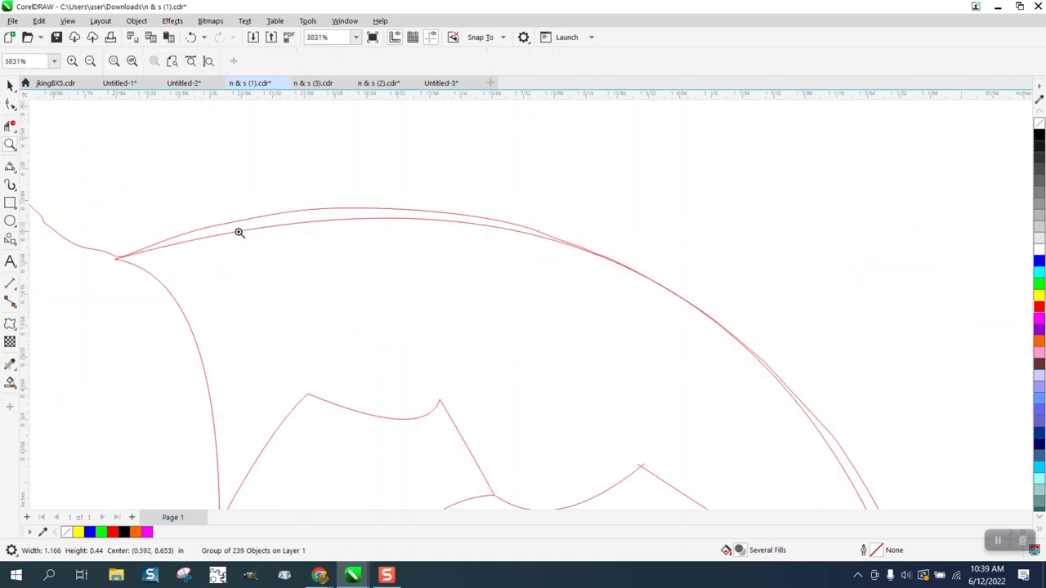
Try Virtual Segment Delete on the inner and outer sun arcs, undoing both deletions
{"action": "left_click", "coordinate": [11, 128]}
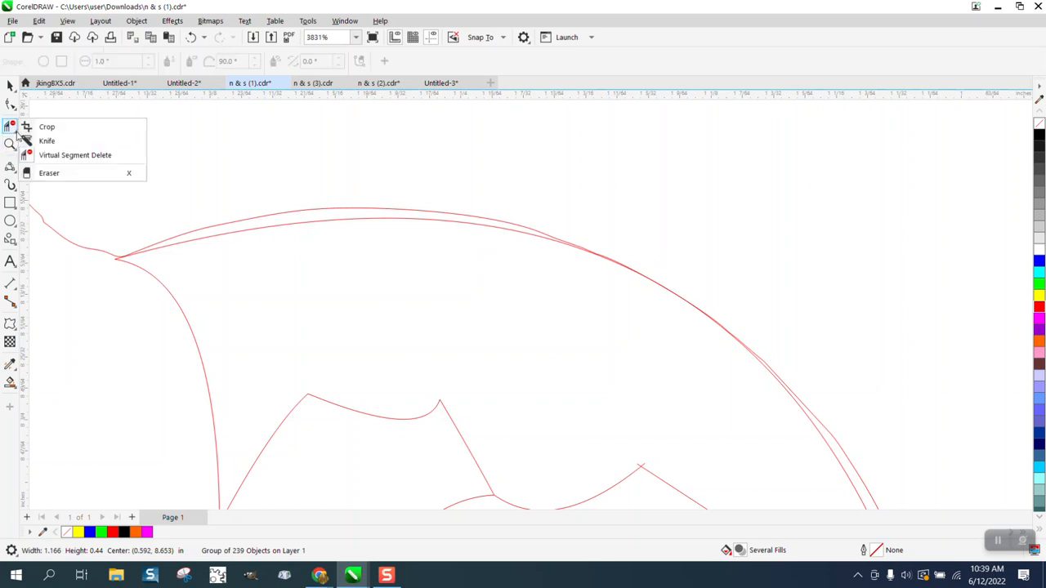
{"action": "left_click", "coordinate": [70, 155]}
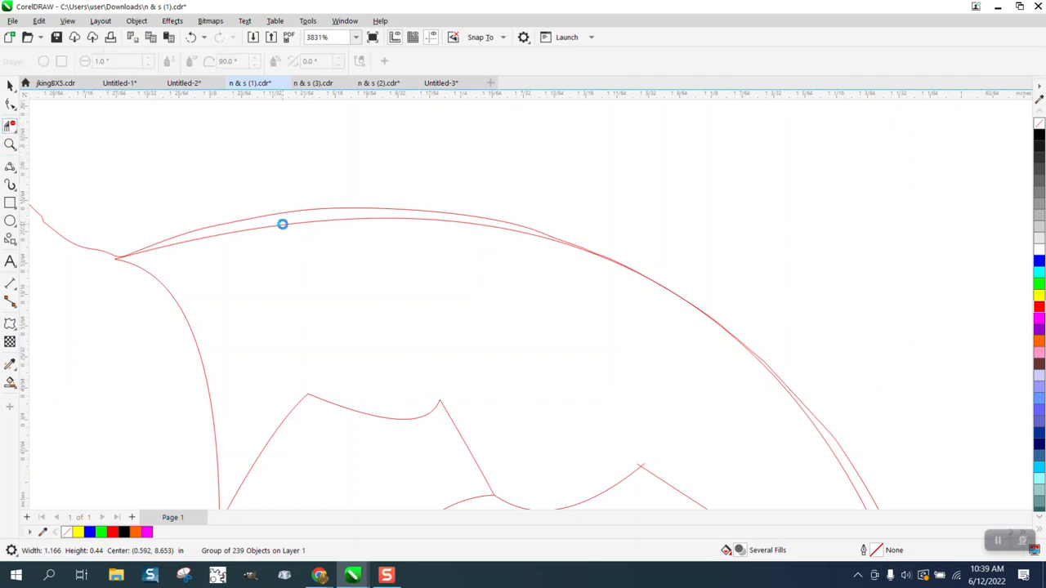
{"action": "left_click", "coordinate": [282, 224]}
{"action": "left_click", "coordinate": [191, 37]}
{"action": "left_click", "coordinate": [291, 208]}
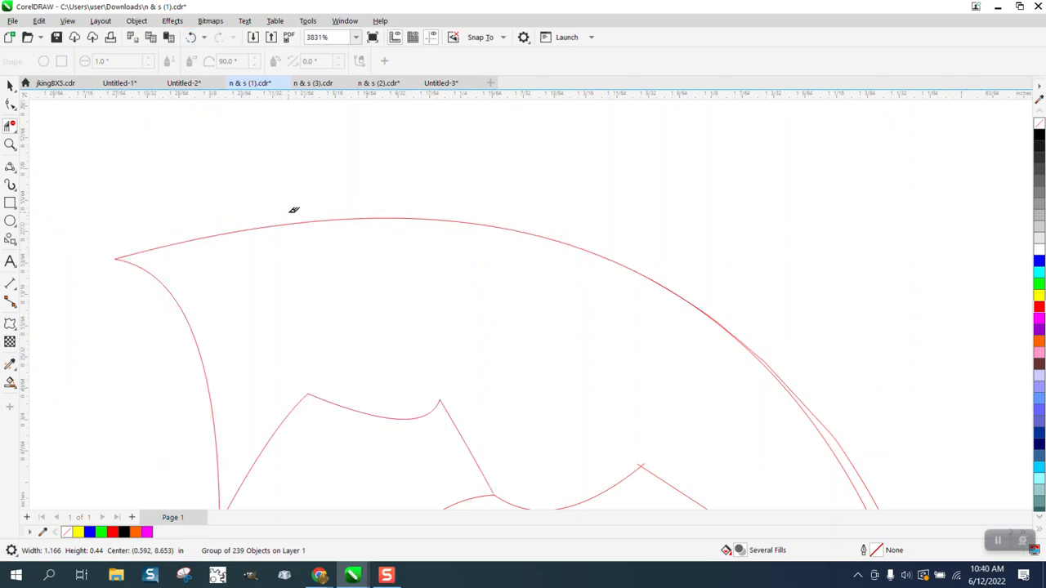
{"action": "left_click", "coordinate": [191, 37]}
{"action": "left_click", "coordinate": [9, 144]}
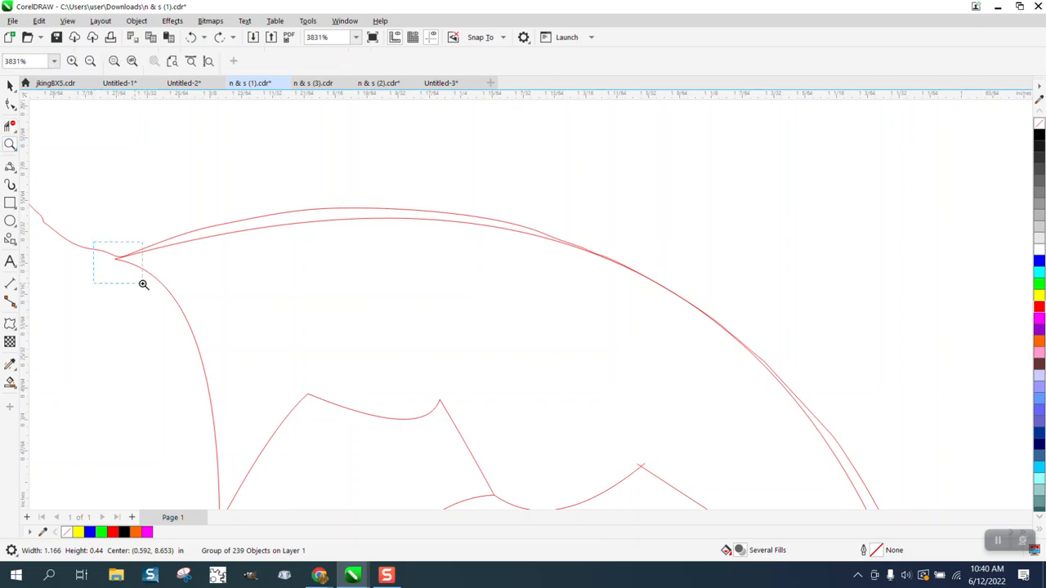
{"action": "left_click_drag", "start_coordinate": [93, 242], "coordinate": [143, 284]}
With the Shape tool, pull the curve's tip node up onto the other arc
{"action": "left_click", "coordinate": [15, 110]}
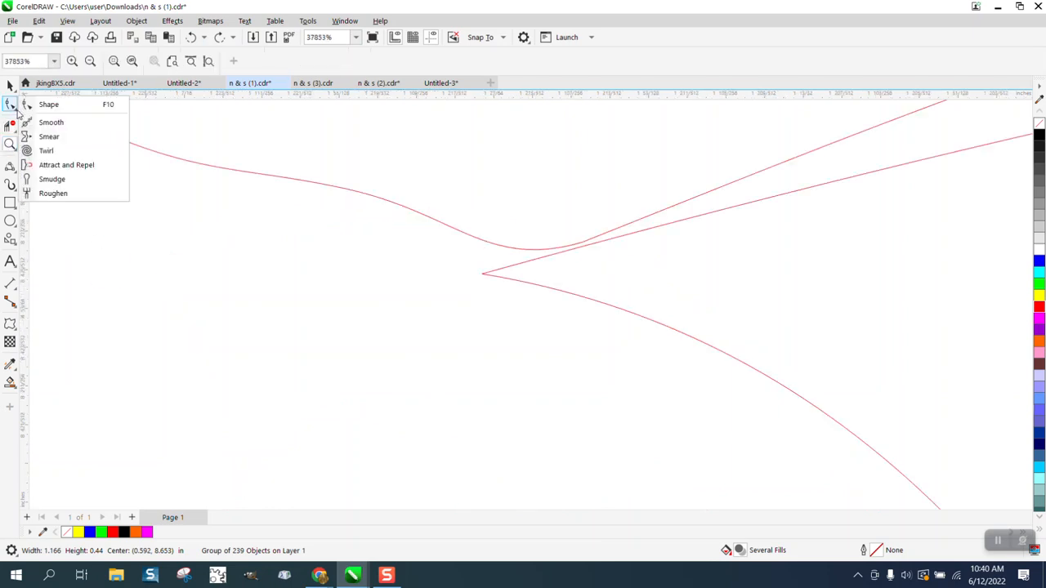
{"action": "left_click", "coordinate": [50, 107]}
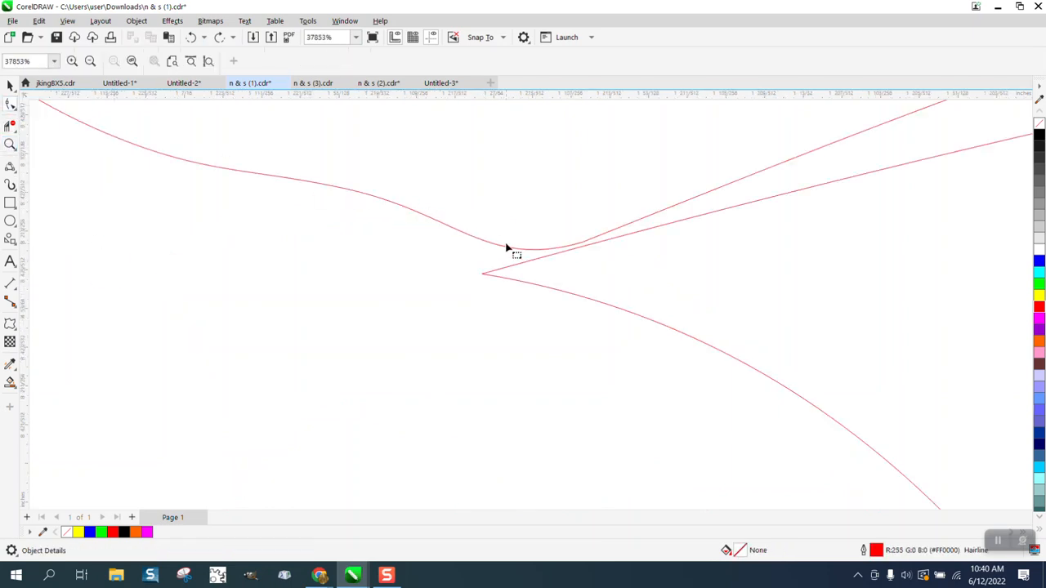
{"action": "left_click", "coordinate": [483, 279]}
{"action": "left_click_drag", "start_coordinate": [483, 279], "coordinate": [518, 249]}
{"action": "scroll", "coordinate": [343, 283], "scroll_direction": "down", "scroll_amount": 4}
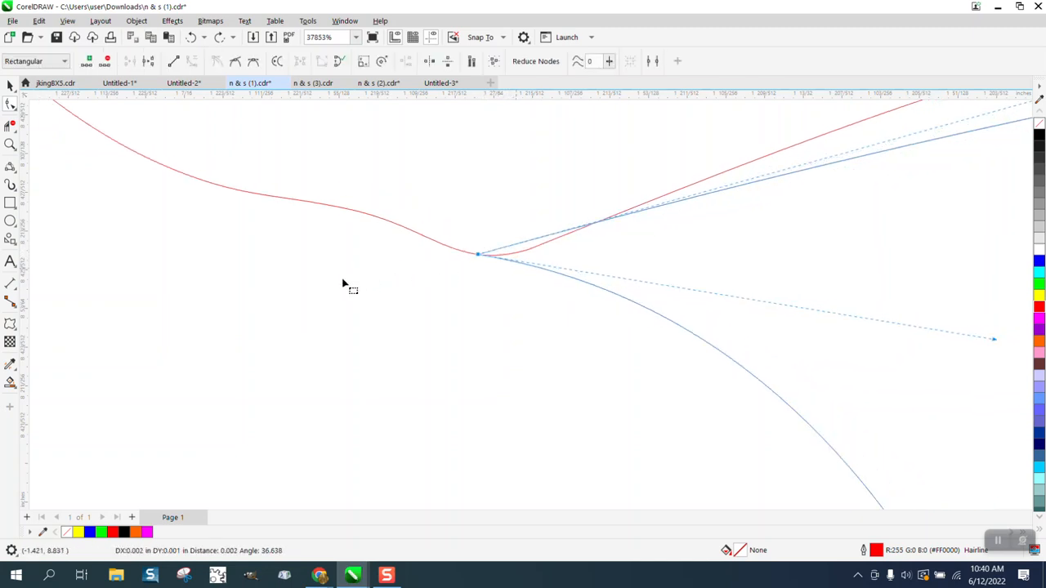
{"action": "key", "text": "Escape"}
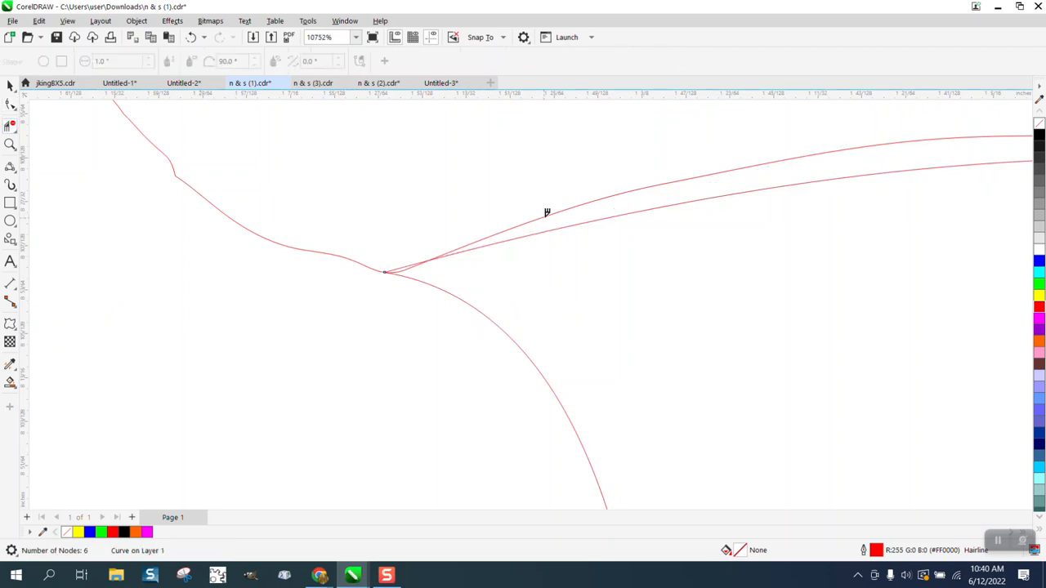
Reshape the doubled sun-arc segments until the two lines merge into one
{"action": "left_click", "coordinate": [406, 261]}
{"action": "scroll", "coordinate": [405, 255], "scroll_direction": "down", "scroll_amount": 2}
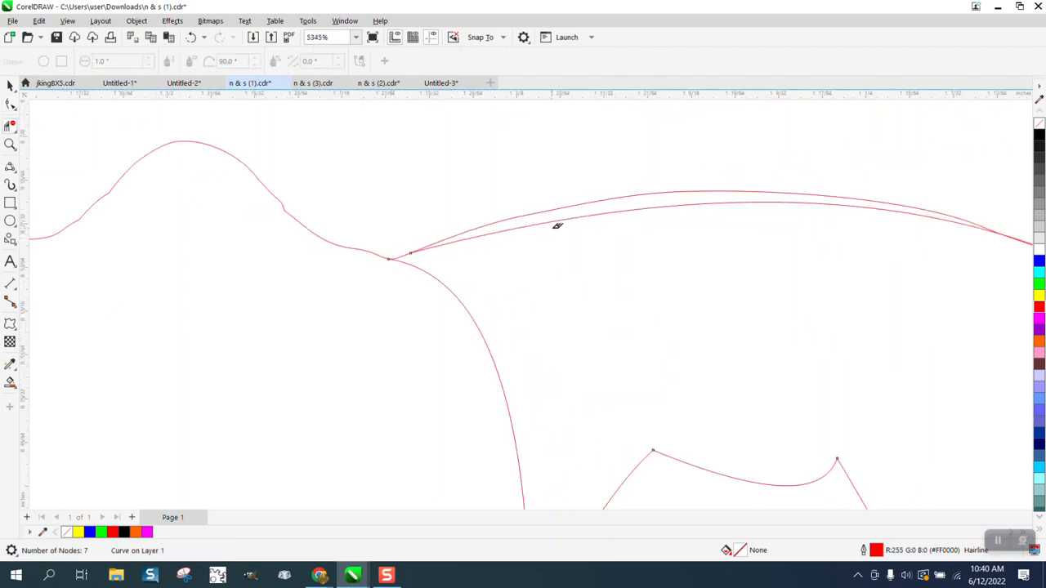
{"action": "scroll", "coordinate": [555, 217], "scroll_direction": "down", "scroll_amount": 3}
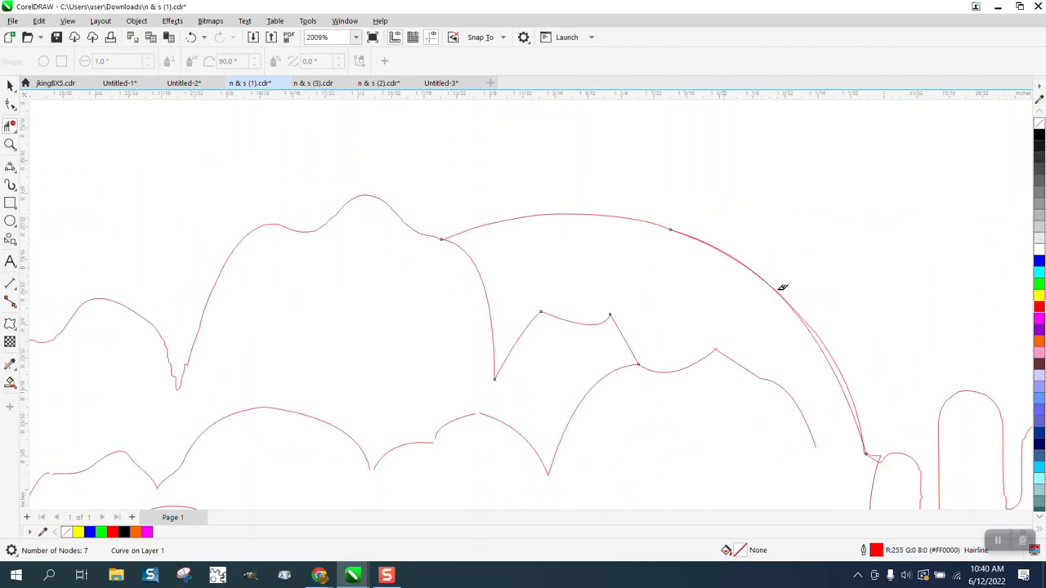
{"action": "left_click_drag", "start_coordinate": [824, 344], "coordinate": [827, 348]}
{"action": "left_click_drag", "start_coordinate": [739, 259], "coordinate": [738, 263]}
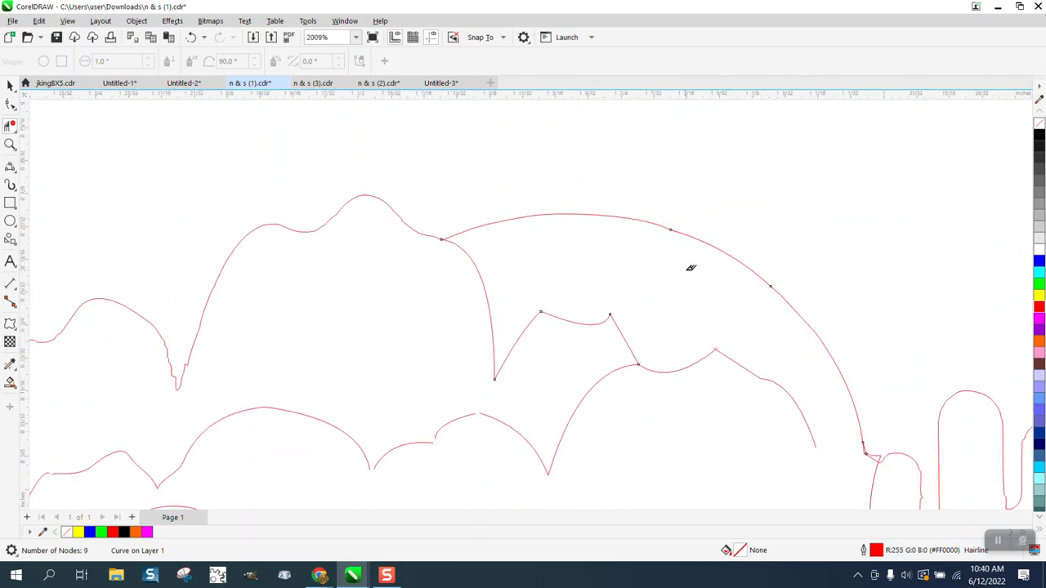
{"action": "scroll", "coordinate": [674, 258], "scroll_direction": "down", "scroll_amount": 3}
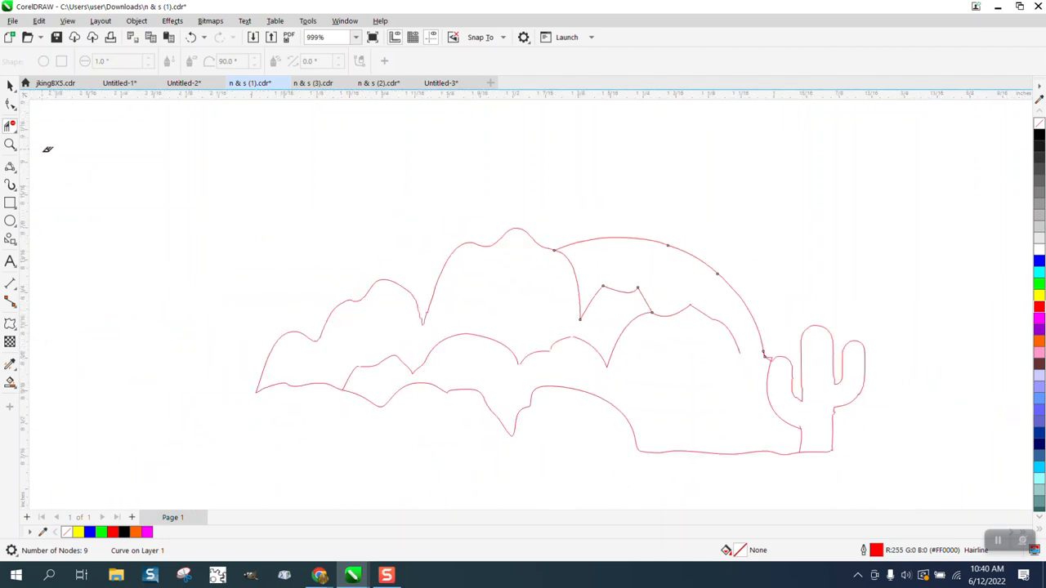
{"action": "left_click", "coordinate": [10, 145]}
Pull the middle curve's end node left toward the gap and adjust its handle
{"action": "left_click_drag", "start_coordinate": [607, 349], "coordinate": [607, 350]}
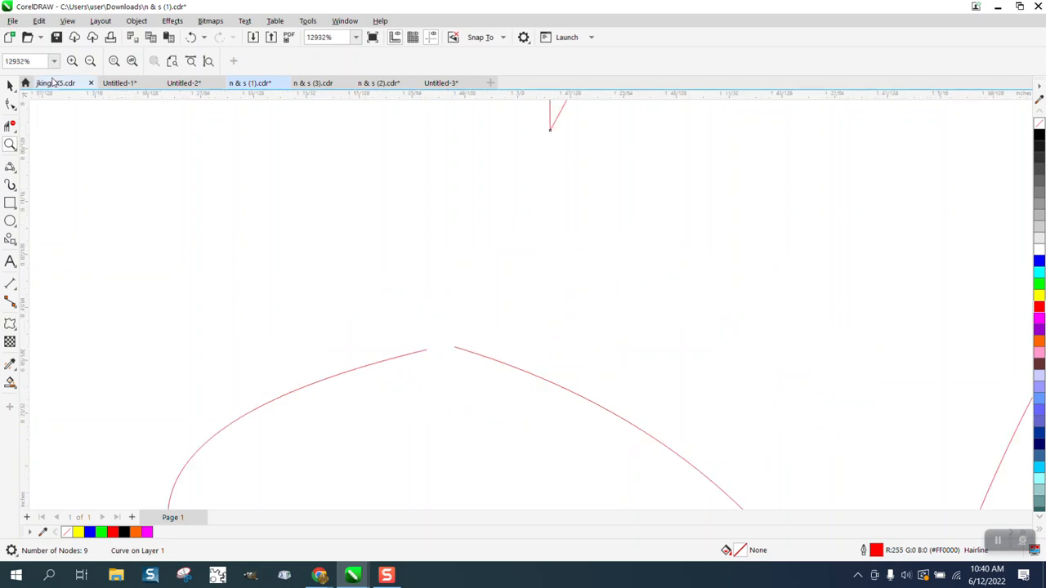
{"action": "left_click", "coordinate": [15, 110]}
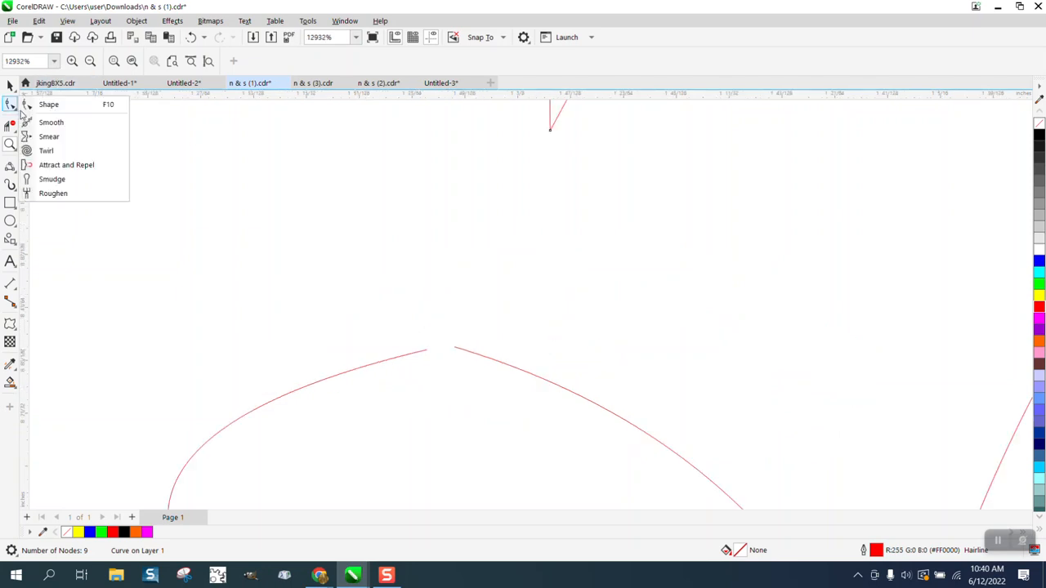
{"action": "left_click", "coordinate": [59, 114]}
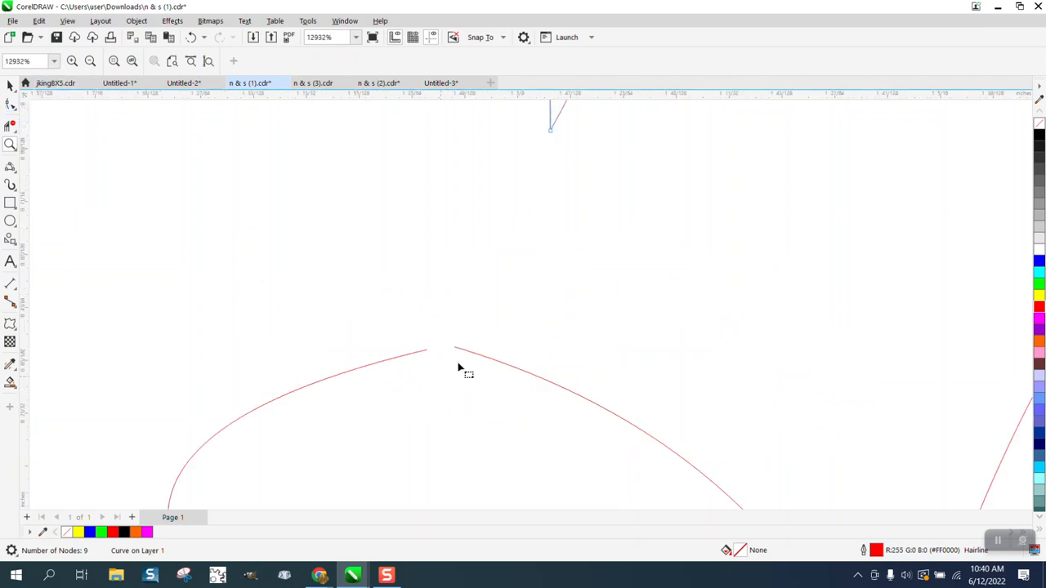
{"action": "left_click", "coordinate": [458, 353]}
{"action": "left_click", "coordinate": [454, 350]}
{"action": "left_click_drag", "start_coordinate": [454, 352], "coordinate": [428, 351]}
{"action": "left_click_drag", "start_coordinate": [646, 419], "coordinate": [555, 336]}
{"action": "scroll", "coordinate": [550, 336], "scroll_direction": "down", "scroll_amount": 3}
{"action": "scroll", "coordinate": [509, 317], "scroll_direction": "down", "scroll_amount": 4}
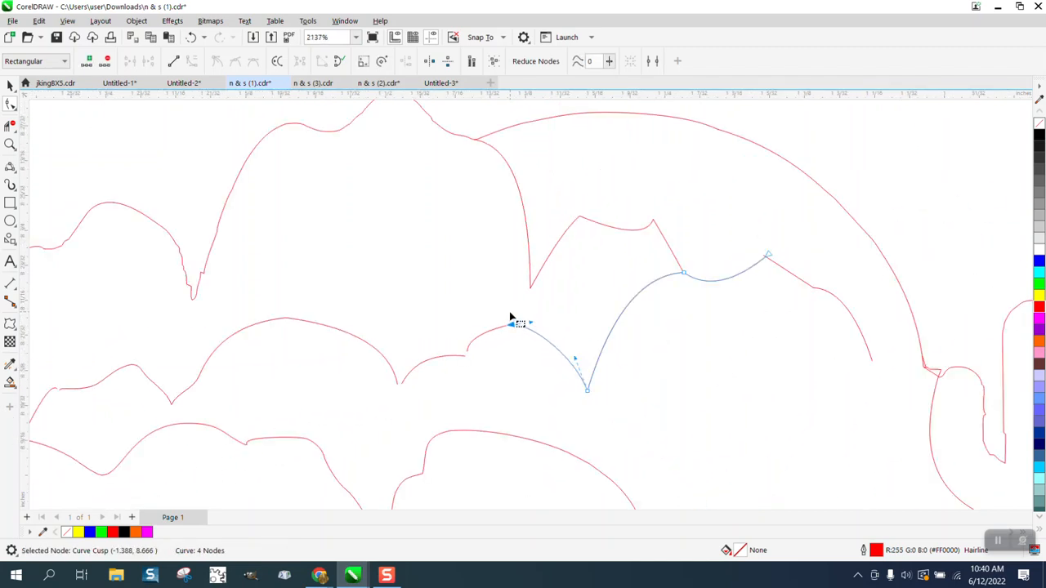
Snap the loose end nodes onto the neighbouring curve ends to close the gaps
{"action": "left_click", "coordinate": [11, 144]}
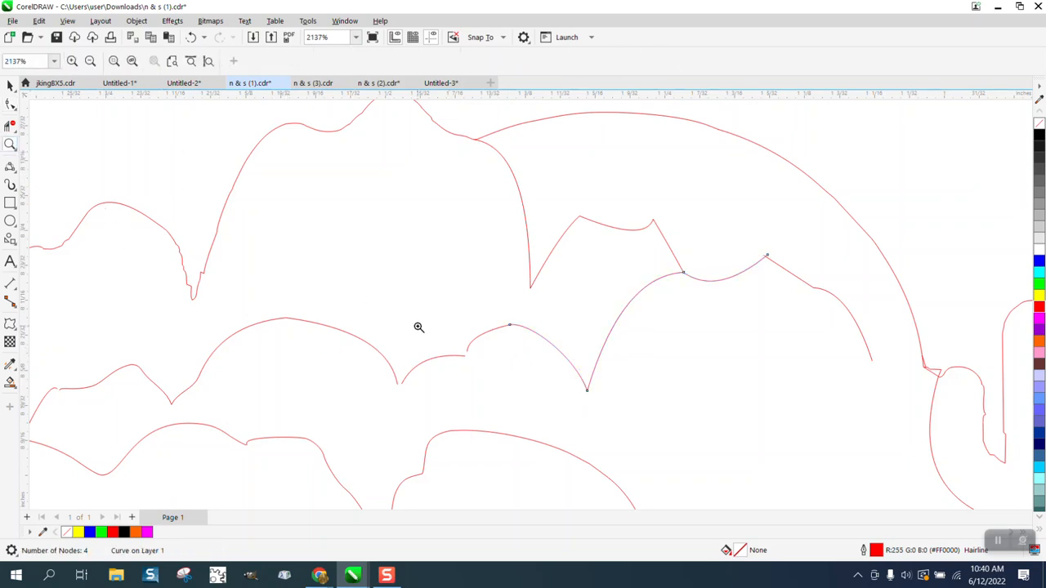
{"action": "left_click_drag", "start_coordinate": [418, 327], "coordinate": [493, 375]}
{"action": "left_click", "coordinate": [11, 104]}
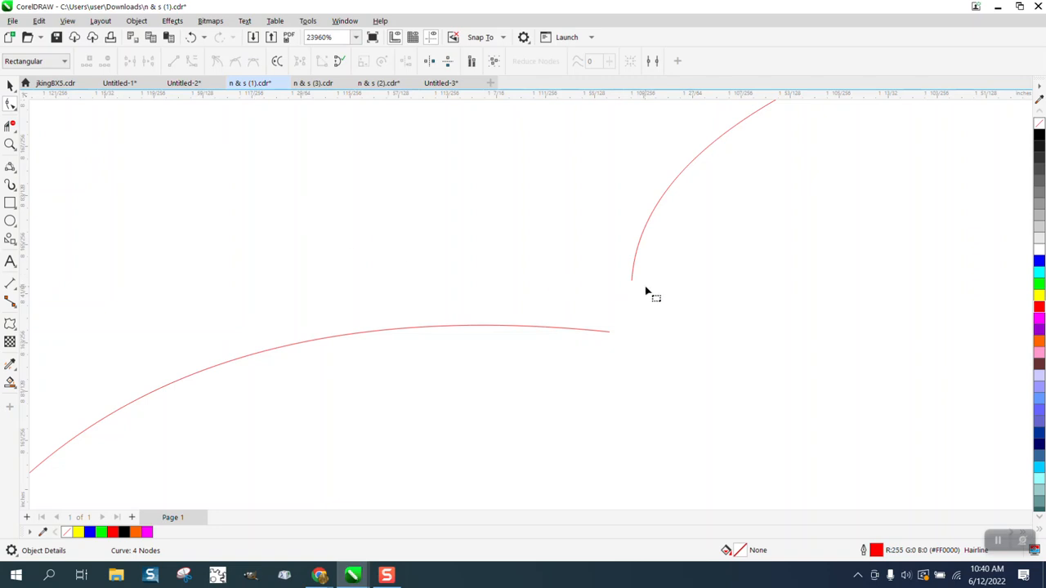
{"action": "left_click_drag", "start_coordinate": [635, 281], "coordinate": [624, 336]}
{"action": "scroll", "coordinate": [564, 268], "scroll_direction": "down", "scroll_amount": 2}
{"action": "scroll", "coordinate": [564, 268], "scroll_direction": "down", "scroll_amount": 1}
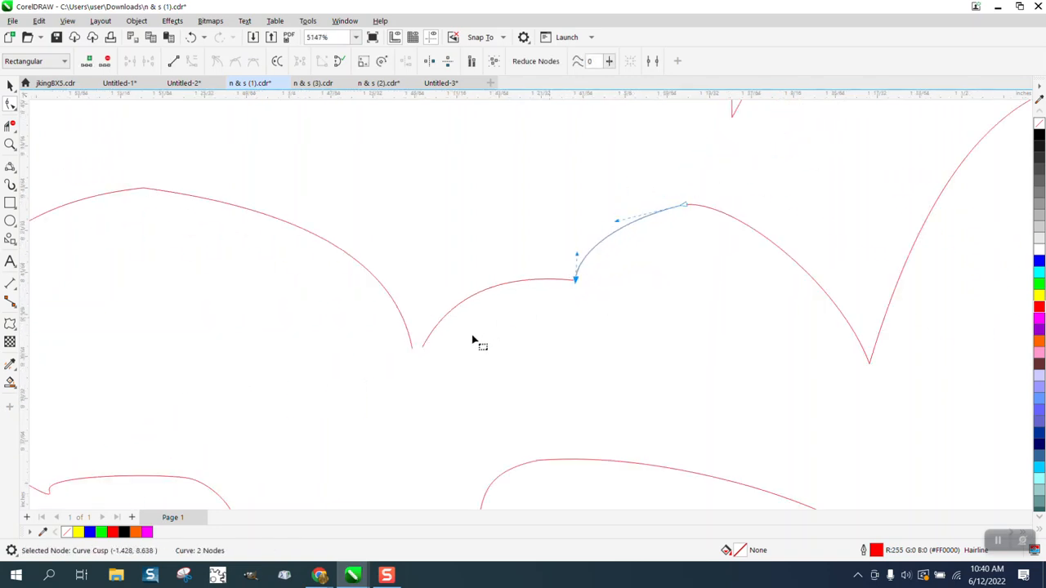
{"action": "left_click", "coordinate": [421, 349]}
{"action": "left_click", "coordinate": [422, 349]}
{"action": "left_click_drag", "start_coordinate": [421, 348], "coordinate": [413, 350]}
{"action": "scroll", "coordinate": [397, 335], "scroll_direction": "down", "scroll_amount": 3}
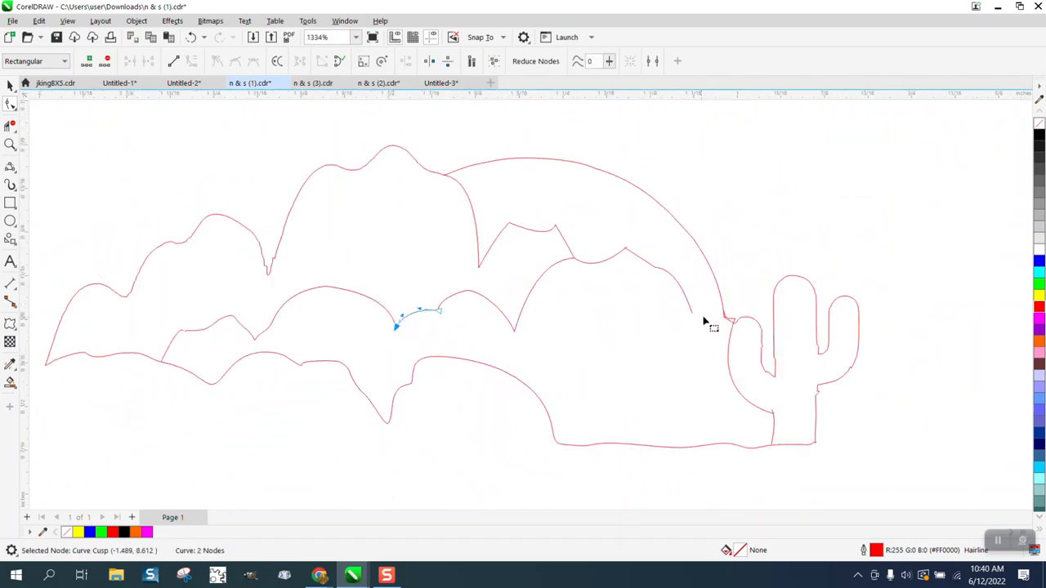
{"action": "left_click", "coordinate": [10, 143]}
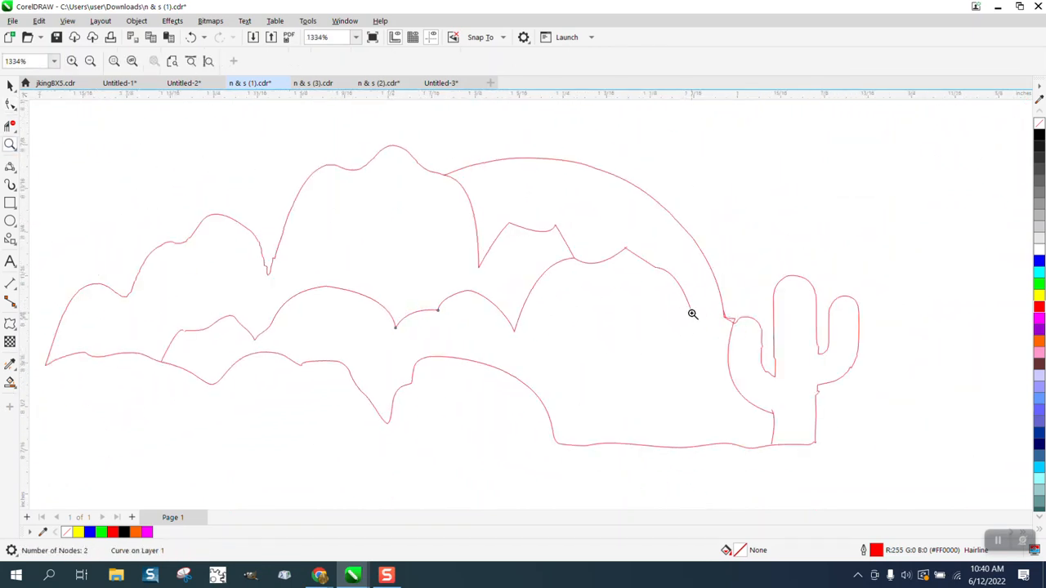
Erase the small spike at the cactus's left arm corner
{"action": "left_click_drag", "start_coordinate": [705, 304], "coordinate": [787, 367]}
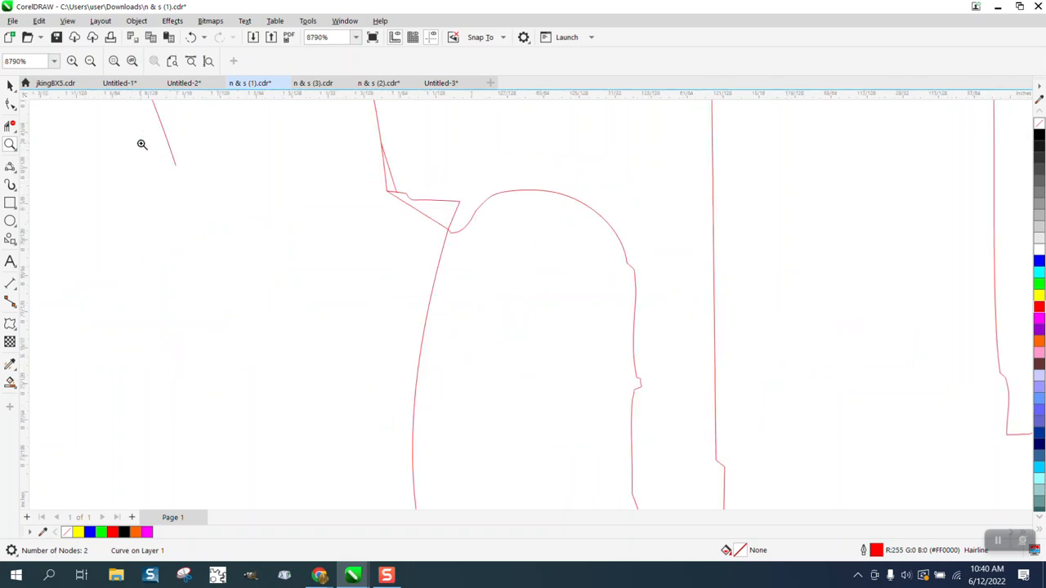
{"action": "left_click", "coordinate": [10, 125]}
{"action": "left_click_drag", "start_coordinate": [453, 189], "coordinate": [448, 201]}
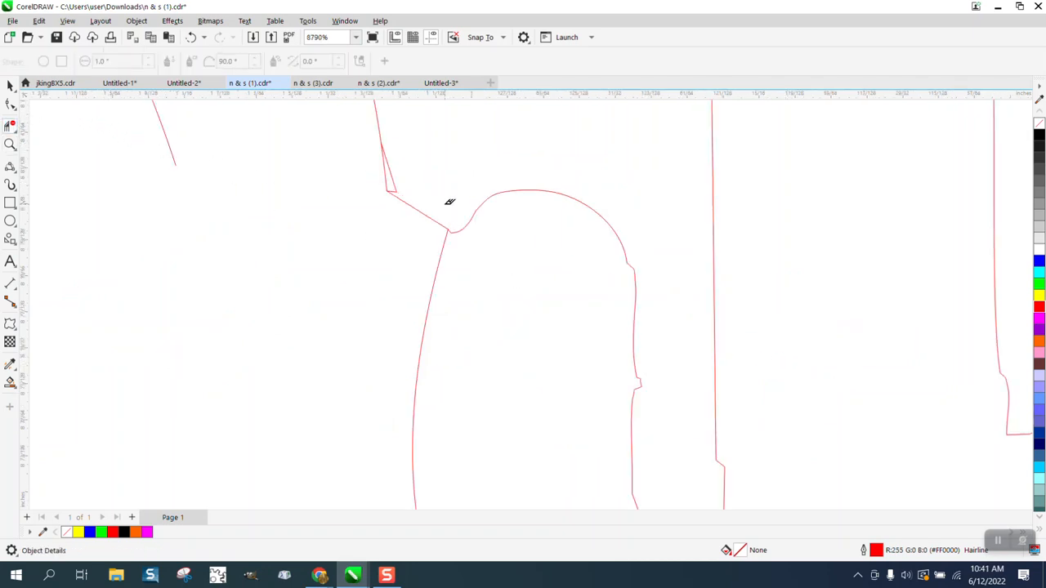
{"action": "left_click_drag", "start_coordinate": [397, 179], "coordinate": [422, 183]}
{"action": "scroll", "coordinate": [449, 202], "scroll_direction": "down", "scroll_amount": 1}
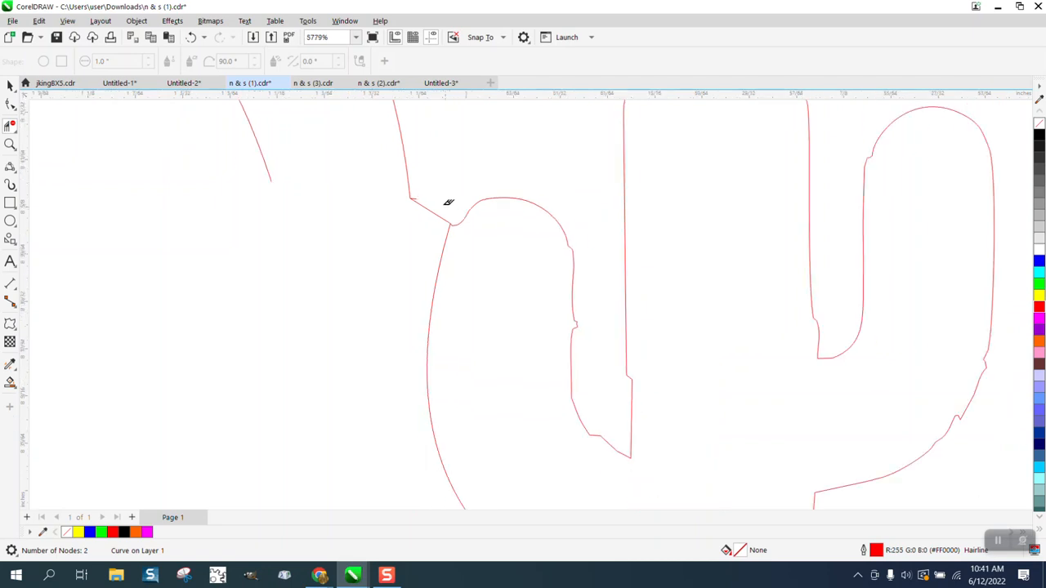
{"action": "scroll", "coordinate": [484, 238], "scroll_direction": "down", "scroll_amount": 5}
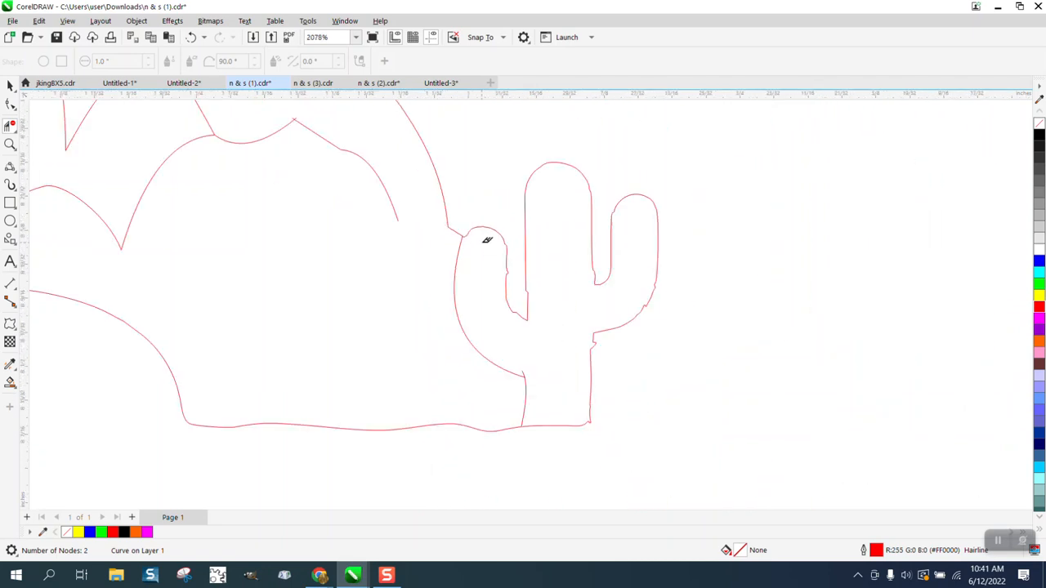
{"action": "scroll", "coordinate": [484, 237], "scroll_direction": "down", "scroll_amount": 1}
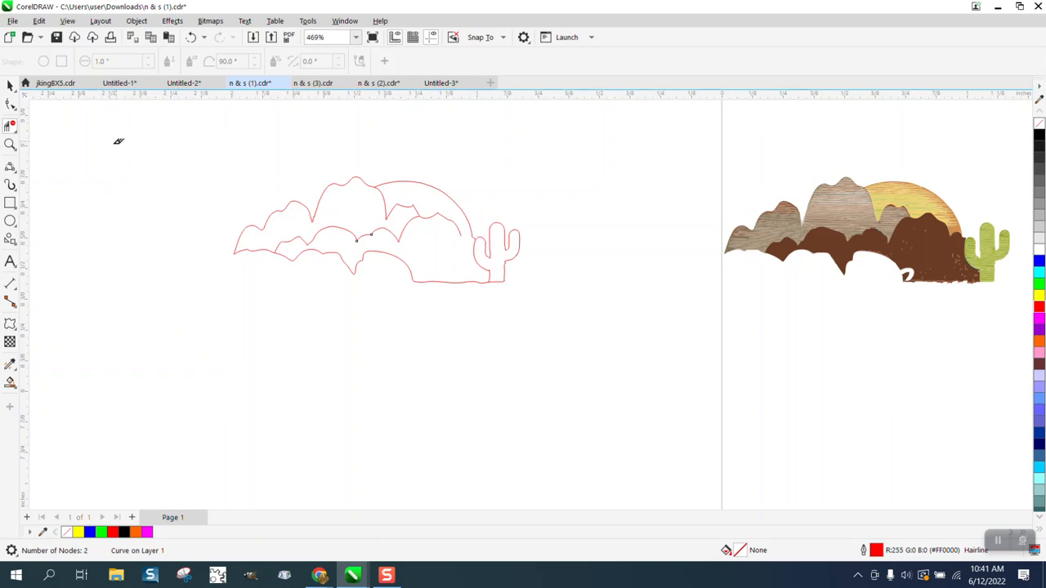
Draw a 3-point arc bridging the ridge end to the cactus outline
{"action": "left_click", "coordinate": [9, 143]}
{"action": "left_click_drag", "start_coordinate": [420, 196], "coordinate": [500, 250]}
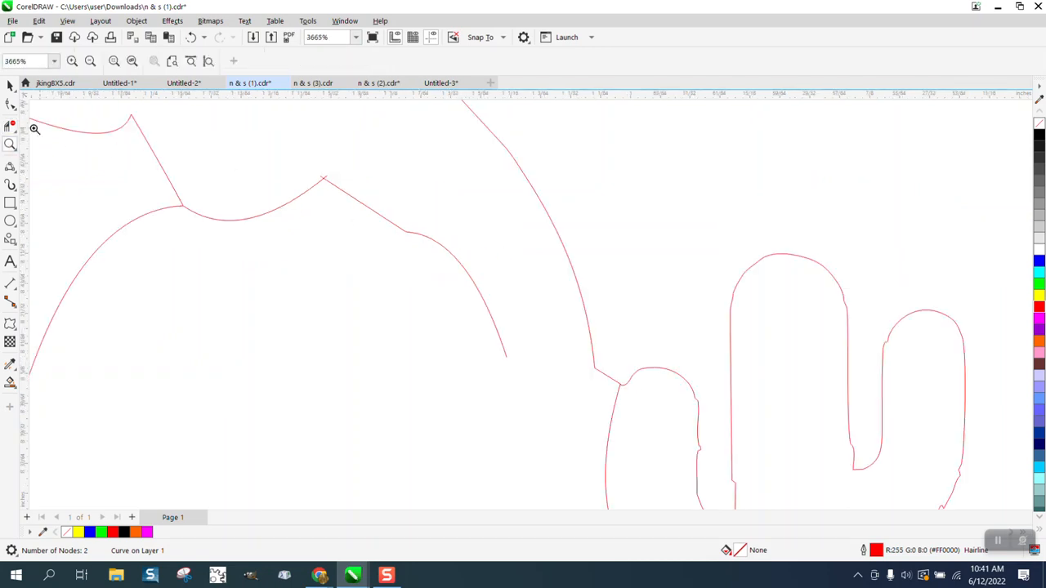
{"action": "left_click", "coordinate": [16, 174]}
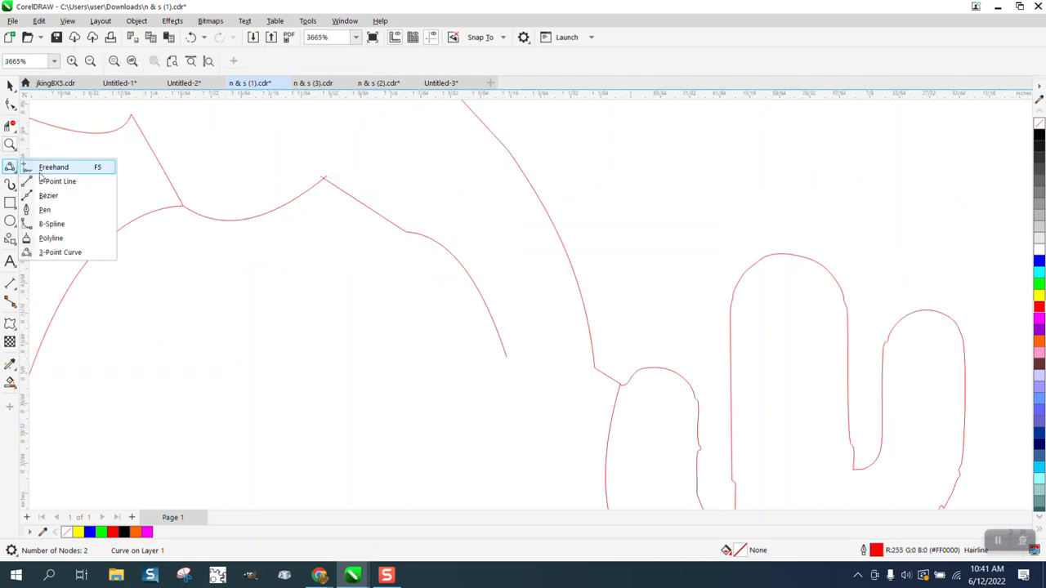
{"action": "left_click", "coordinate": [70, 253]}
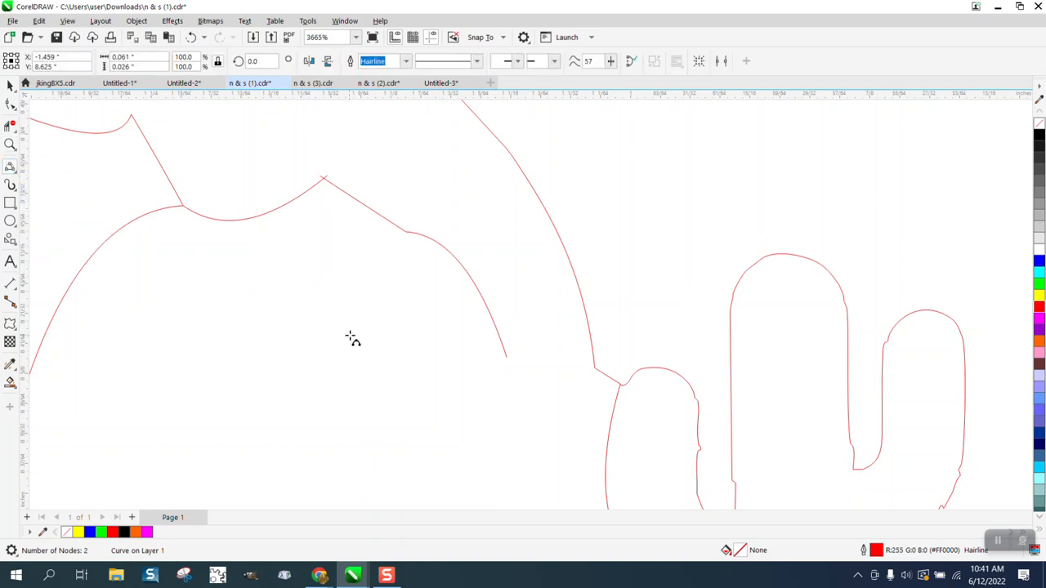
{"action": "left_click_drag", "start_coordinate": [507, 357], "coordinate": [592, 366]}
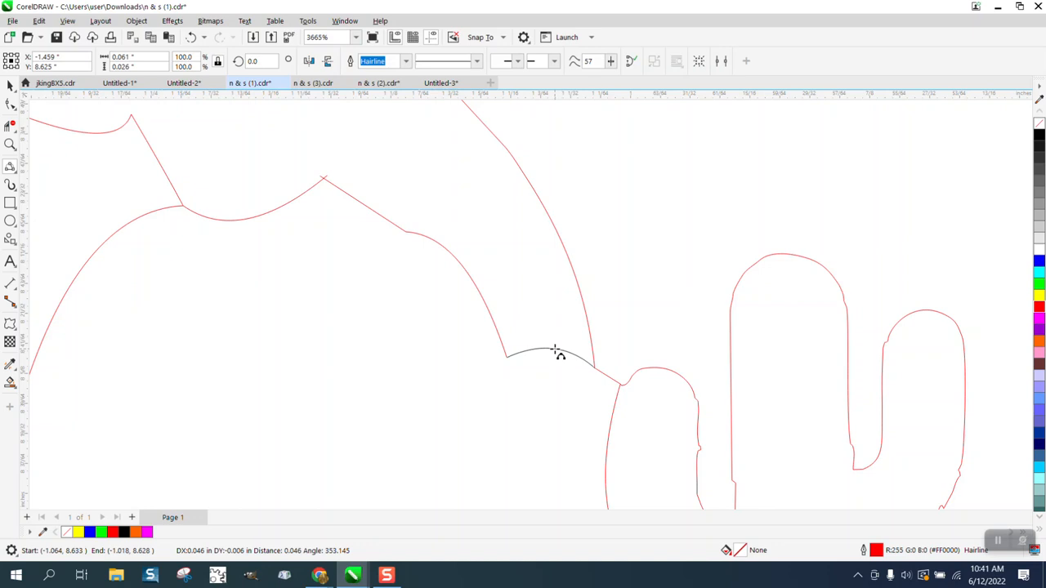
{"action": "left_click", "coordinate": [556, 351]}
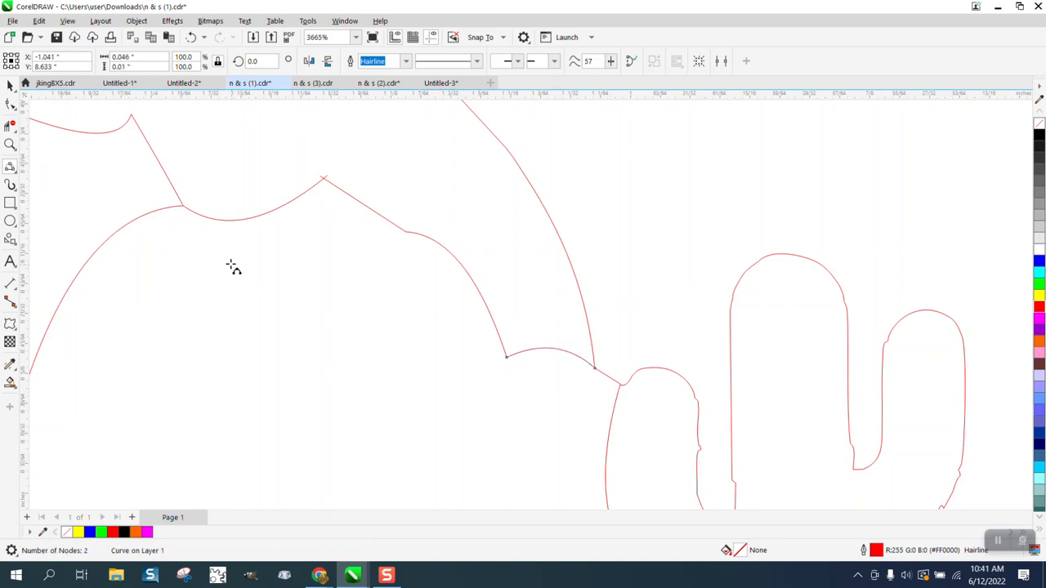
{"action": "left_click", "coordinate": [10, 125]}
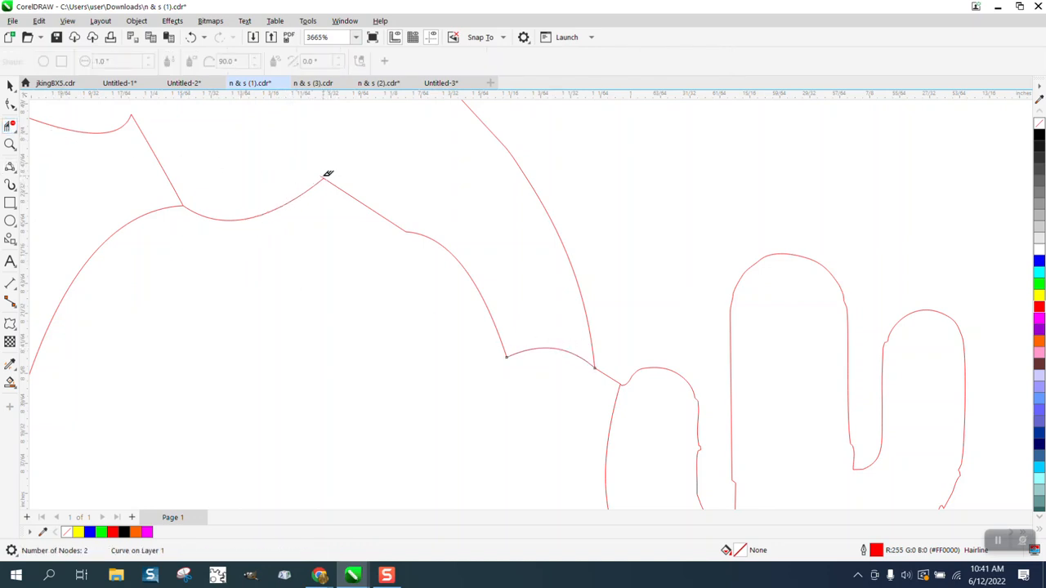
{"action": "scroll", "coordinate": [354, 182], "scroll_direction": "down", "scroll_amount": 5}
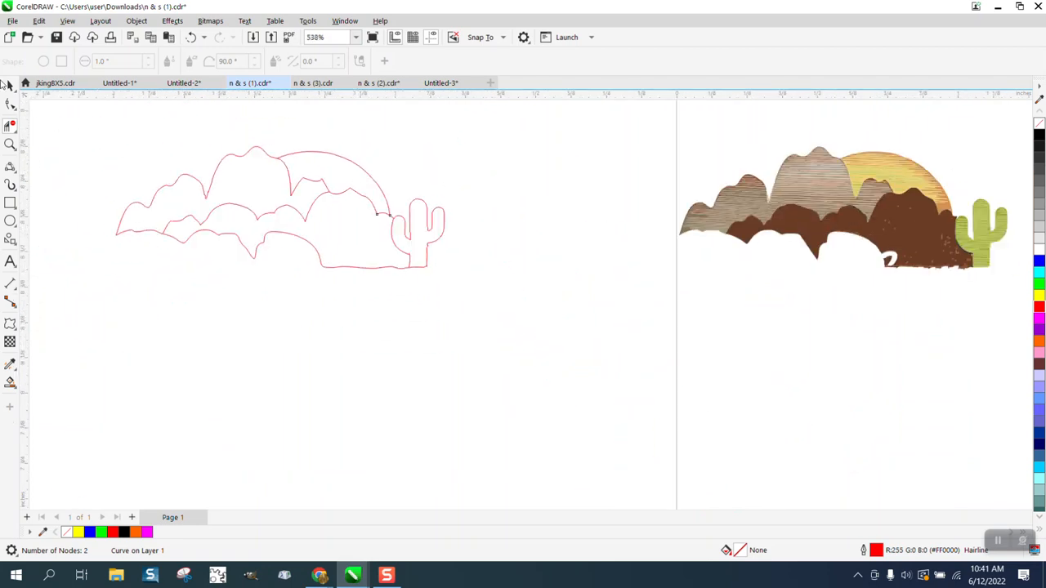
Select all the red outline curves and every node in them
{"action": "left_click", "coordinate": [8, 84]}
{"action": "left_click_drag", "start_coordinate": [89, 130], "coordinate": [490, 302]}
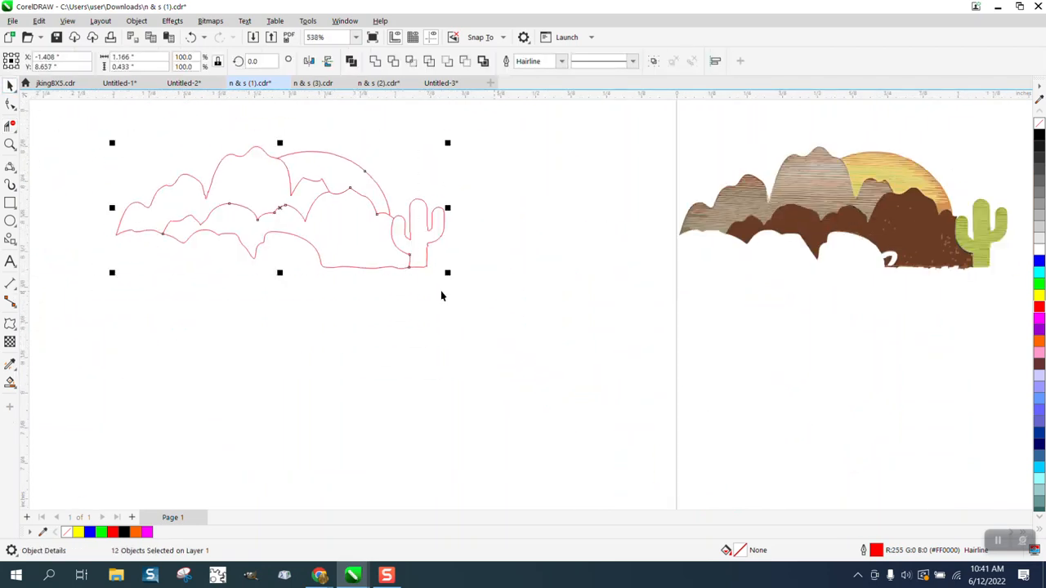
{"action": "left_click", "coordinate": [10, 104]}
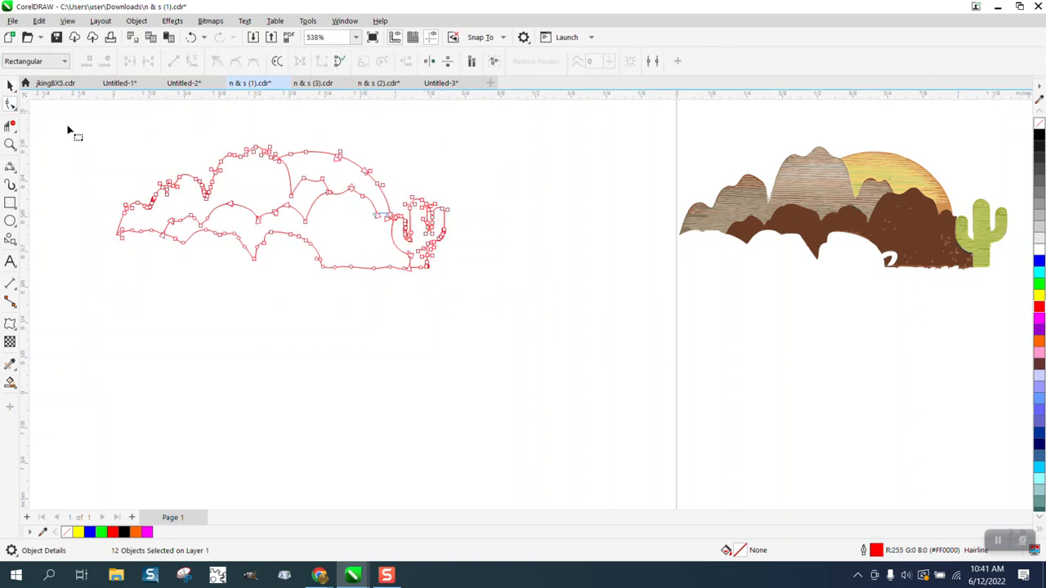
{"action": "left_click_drag", "start_coordinate": [48, 127], "coordinate": [514, 329]}
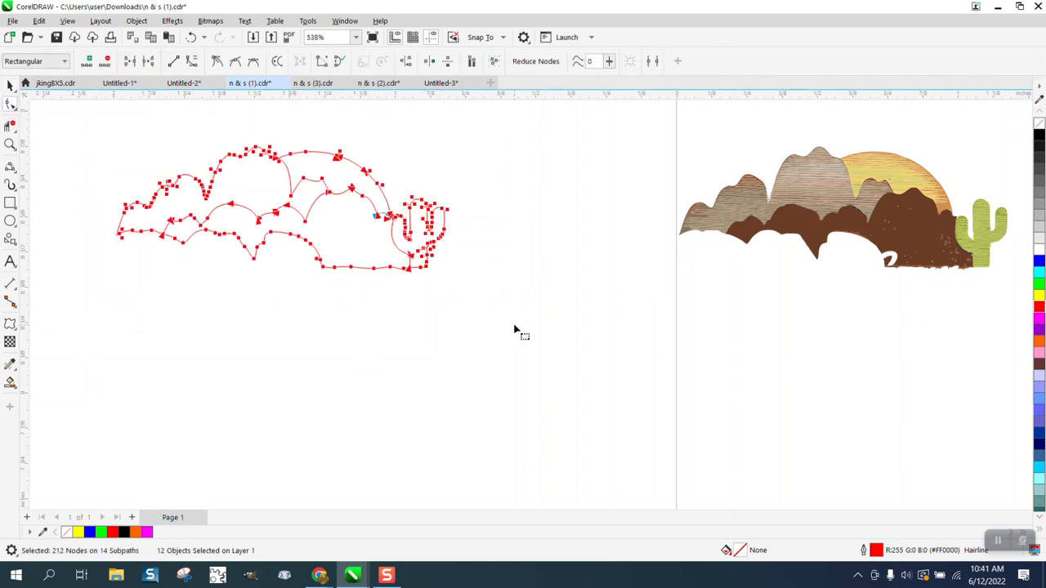
Apply Join Curves to merge them into one 205-node curve, then select the coloured artwork
{"action": "left_click", "coordinate": [344, 20]}
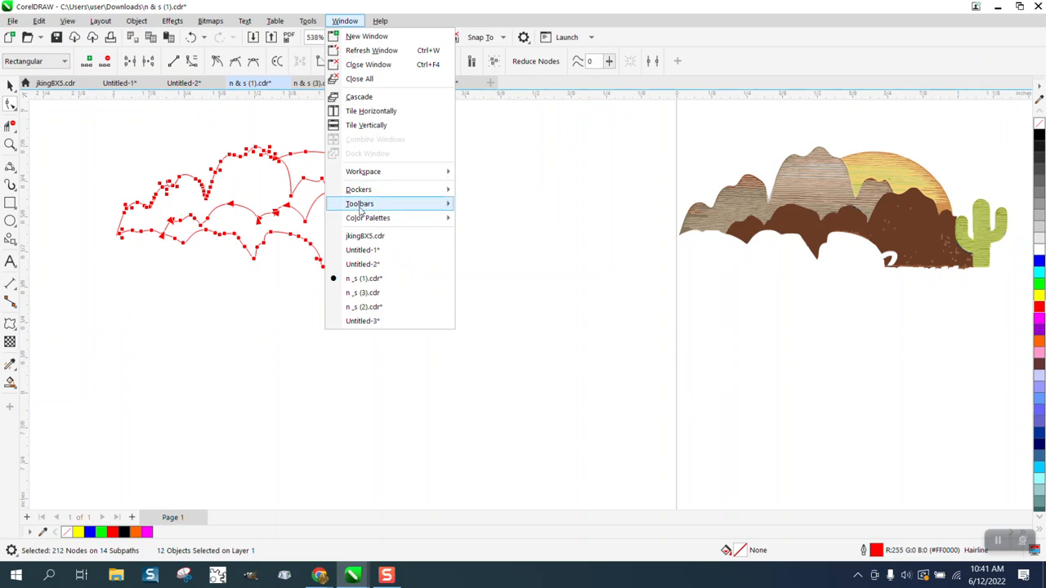
{"action": "mouse_move", "coordinate": [359, 190]}
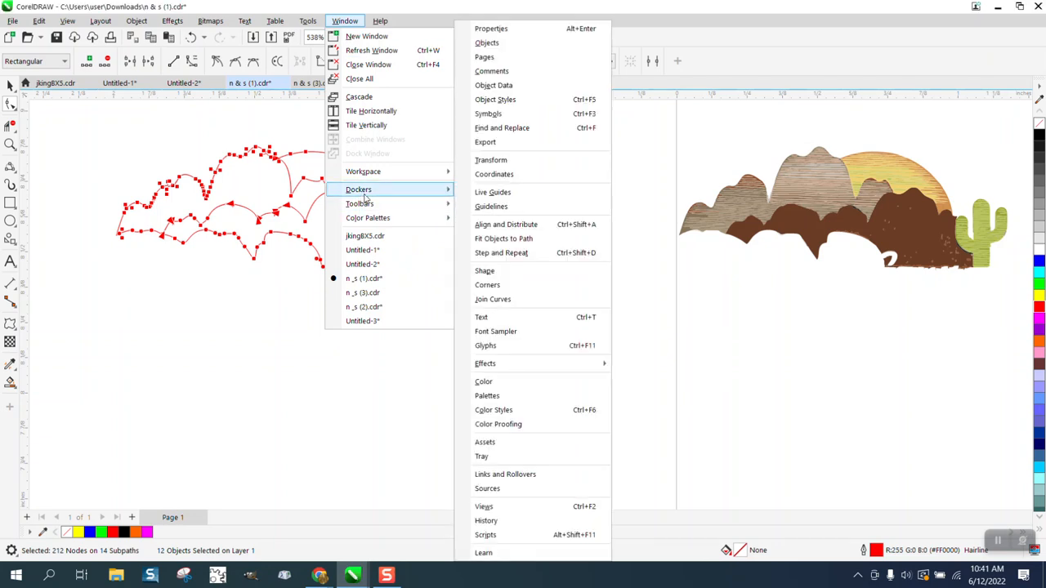
{"action": "left_click", "coordinate": [497, 299]}
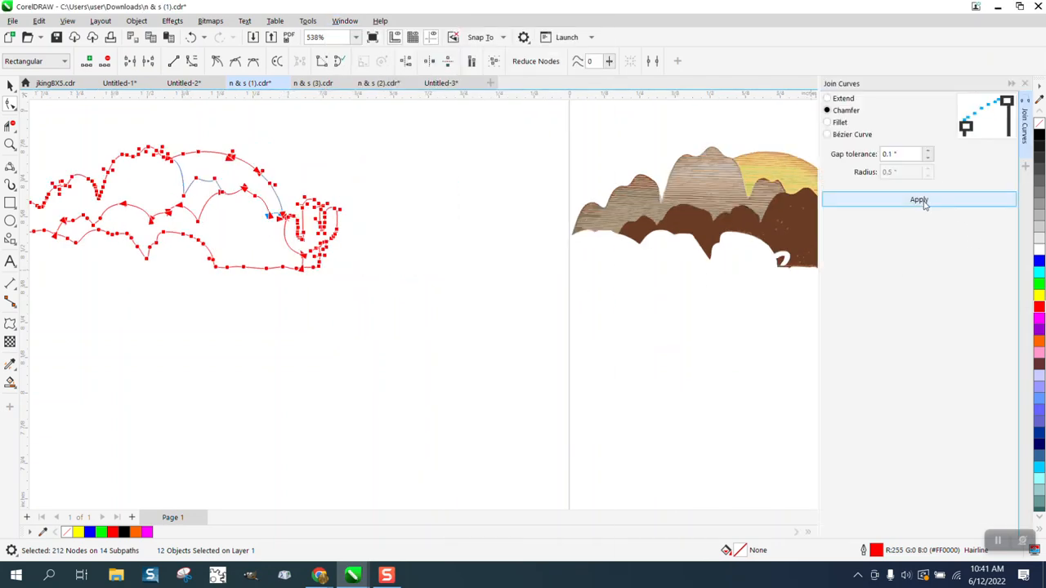
{"action": "left_click", "coordinate": [924, 205]}
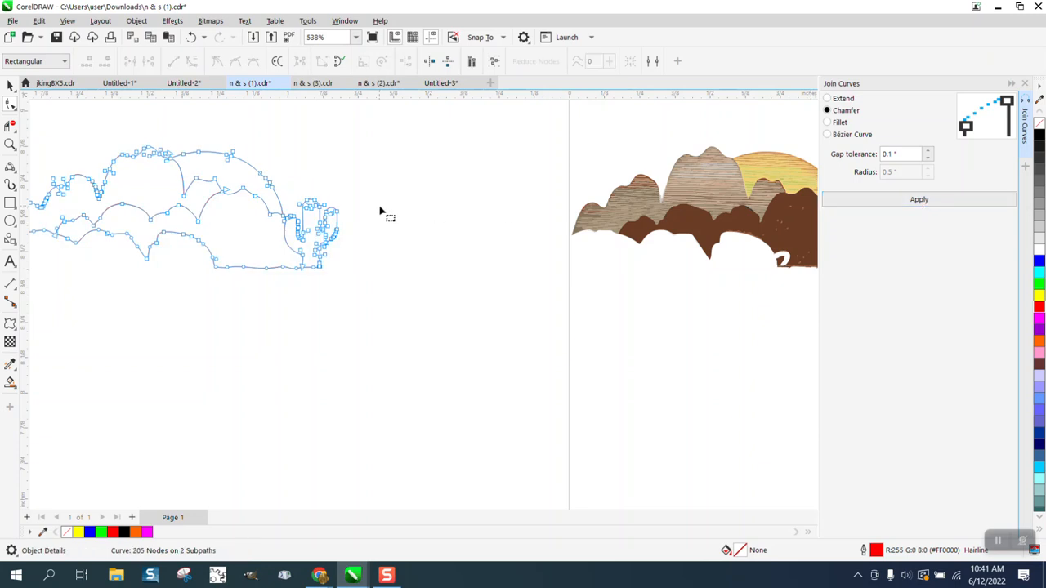
{"action": "left_click", "coordinate": [10, 85]}
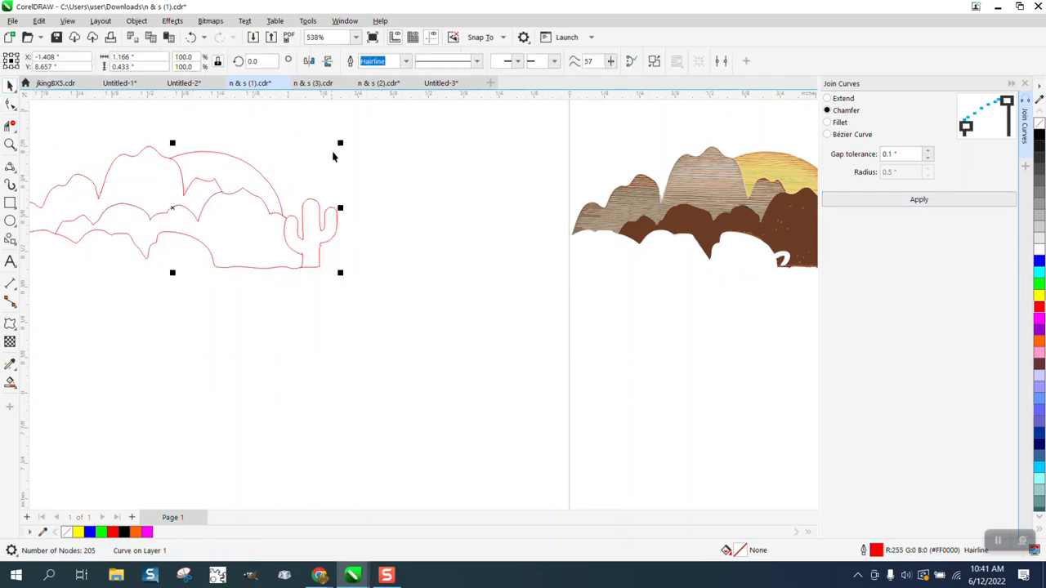
{"action": "scroll", "coordinate": [392, 200], "scroll_direction": "down", "scroll_amount": 3}
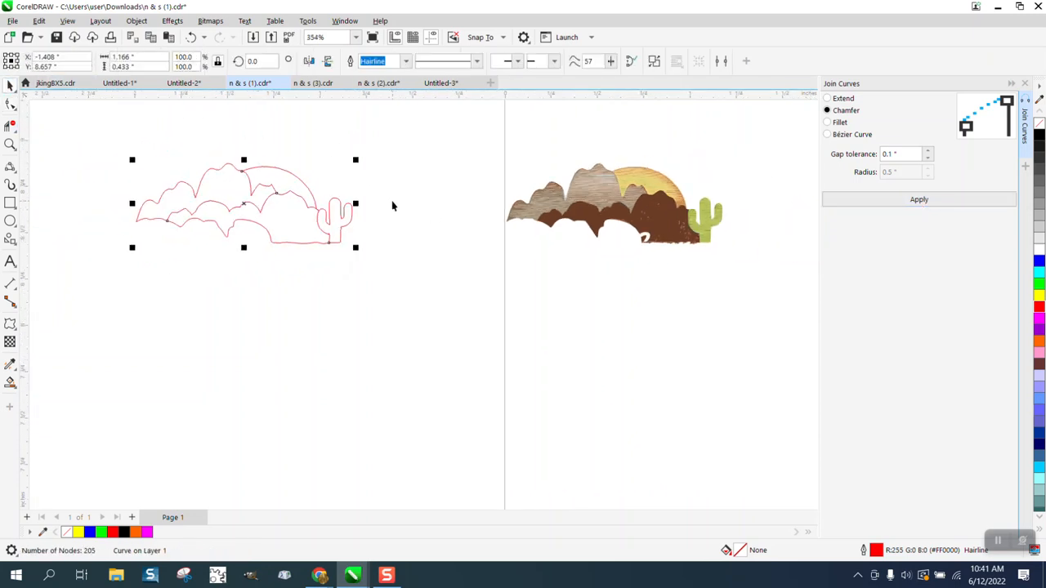
{"action": "left_click", "coordinate": [561, 202]}
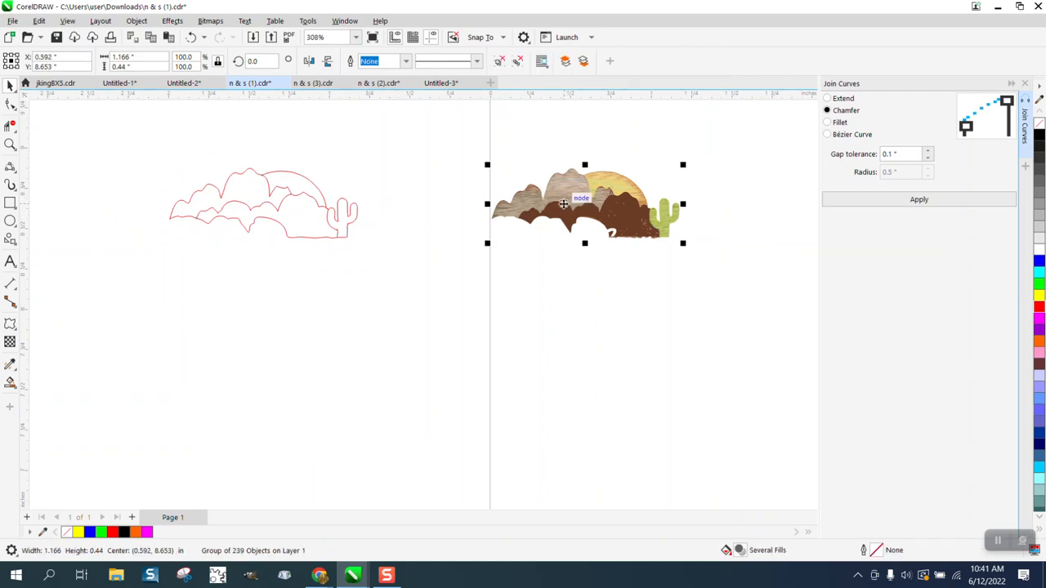
Nudge the artwork right, then Smart Fill the upper hill and left cloud areas blue
{"action": "key", "text": "Right"}
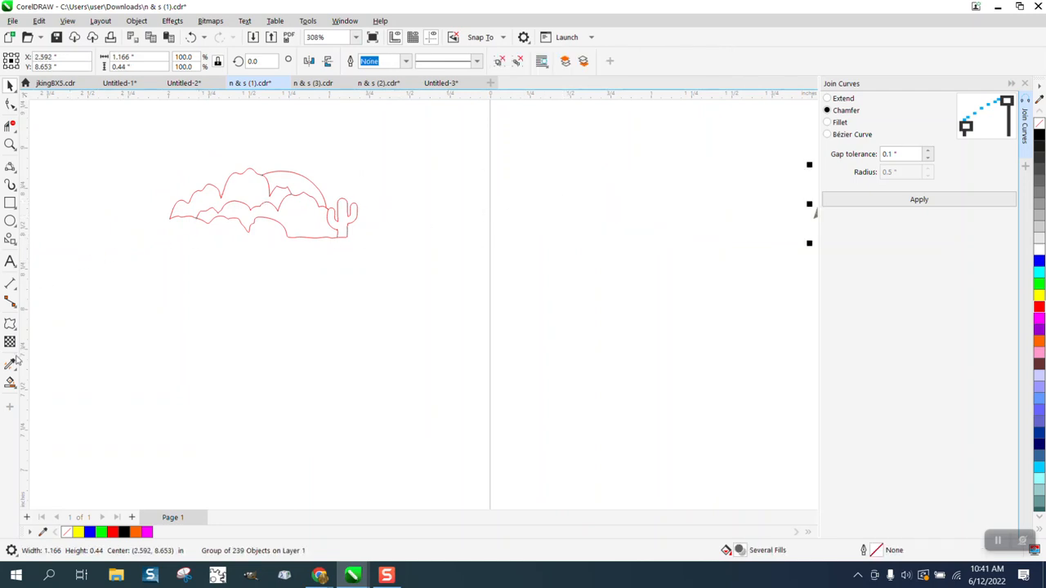
{"action": "left_click", "coordinate": [10, 382]}
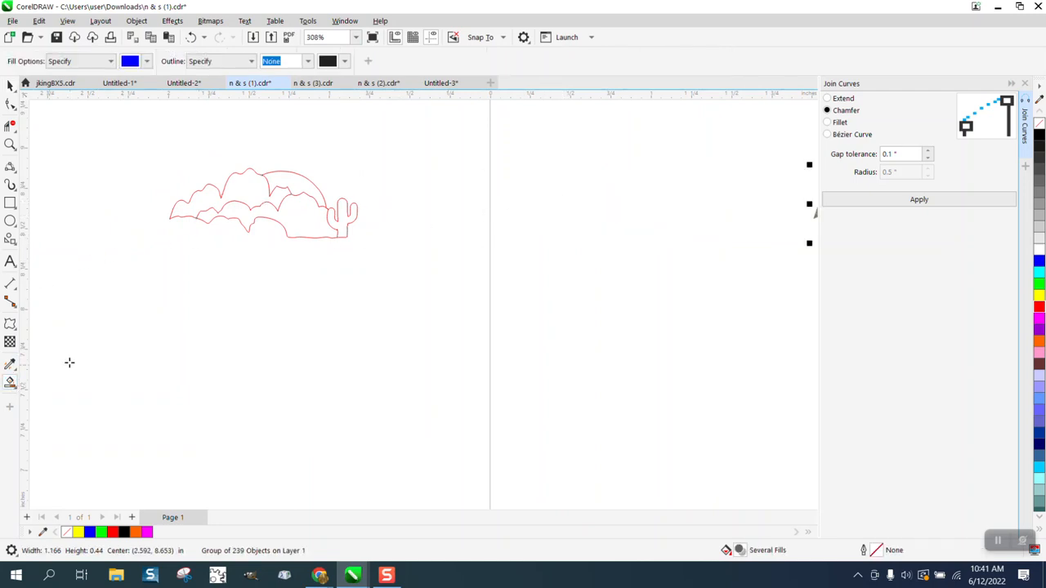
{"action": "left_click", "coordinate": [304, 187]}
{"action": "key", "text": "Right"}
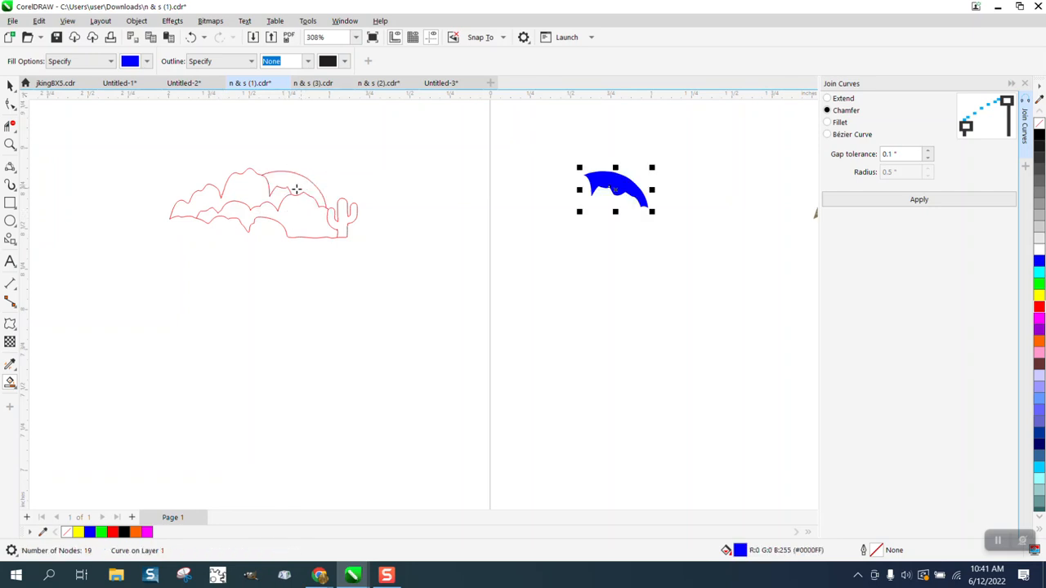
{"action": "left_click", "coordinate": [254, 189]}
{"action": "key", "text": "Right"}
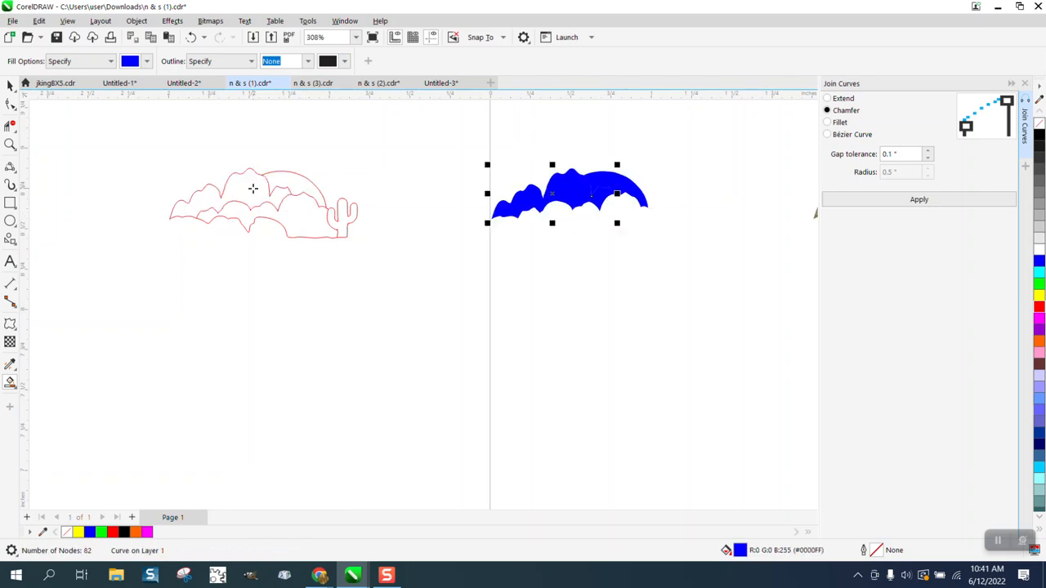
Fill the lower hills and cactus area, then undo that last fill
{"action": "left_click", "coordinate": [299, 215]}
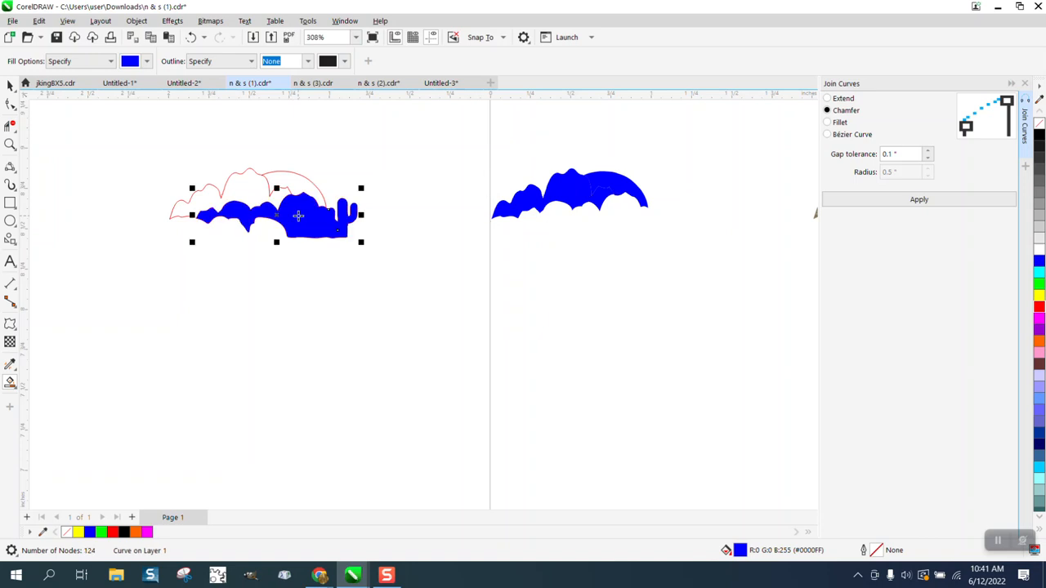
{"action": "left_click", "coordinate": [191, 38]}
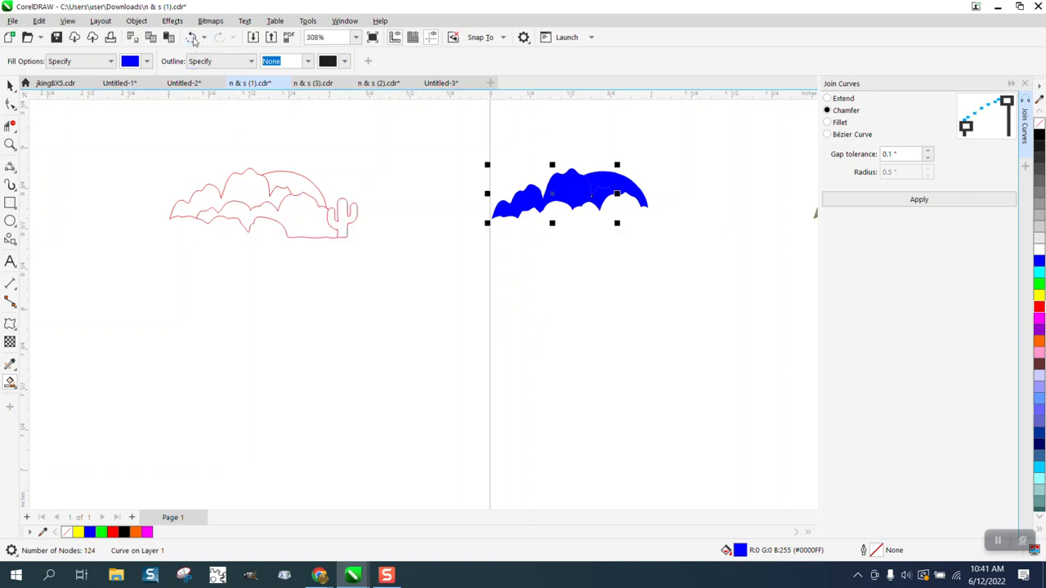
{"action": "left_click", "coordinate": [11, 145]}
Zoom into the cactus base and drag the short line's end node down past the bottom curve
{"action": "left_click_drag", "start_coordinate": [336, 232], "coordinate": [356, 248]}
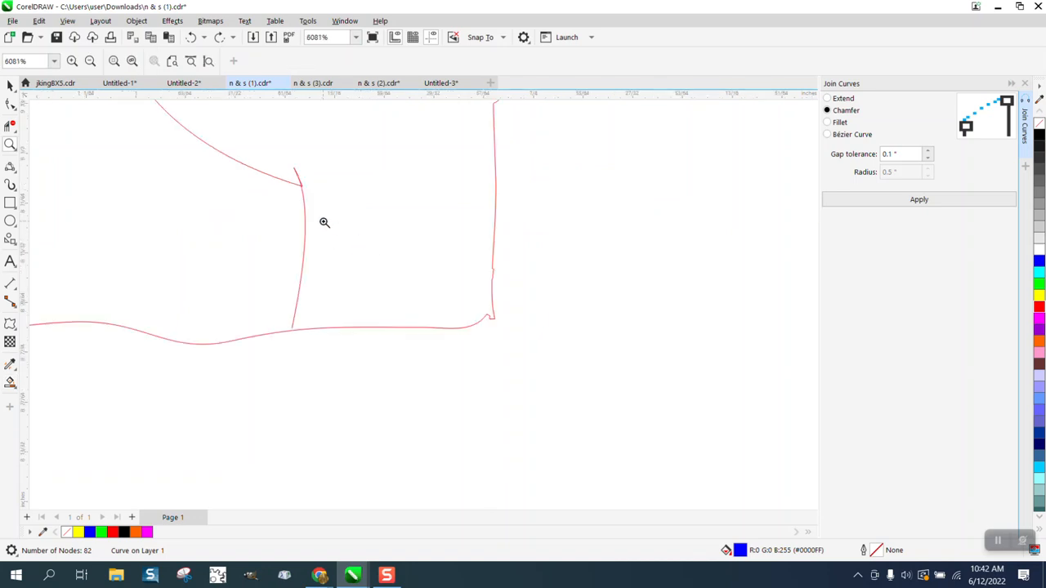
{"action": "left_click_drag", "start_coordinate": [286, 319], "coordinate": [332, 342]}
{"action": "left_click", "coordinate": [15, 110]}
{"action": "left_click", "coordinate": [41, 120]}
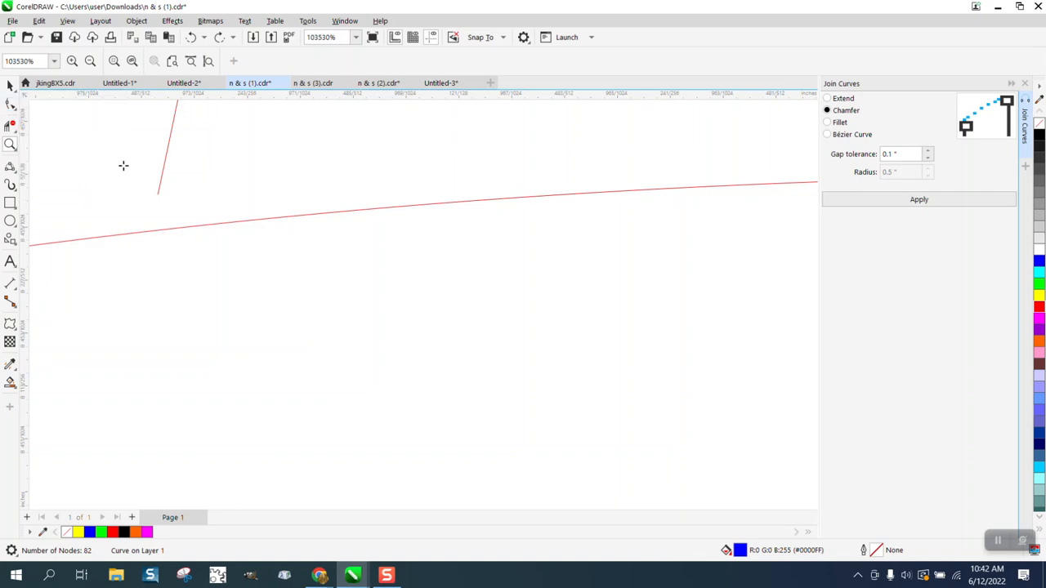
{"action": "left_click", "coordinate": [15, 110]}
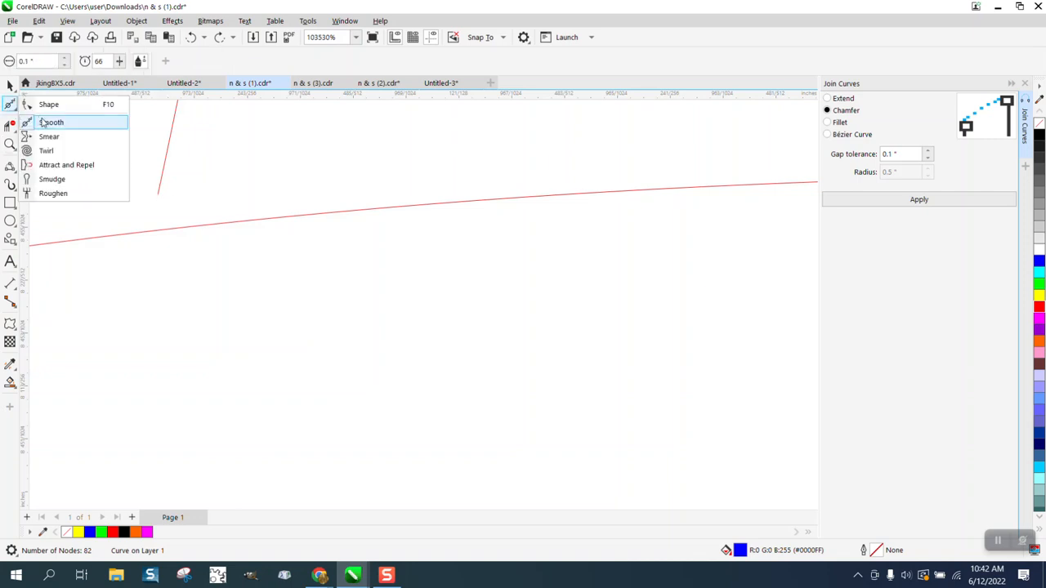
{"action": "left_click", "coordinate": [48, 104]}
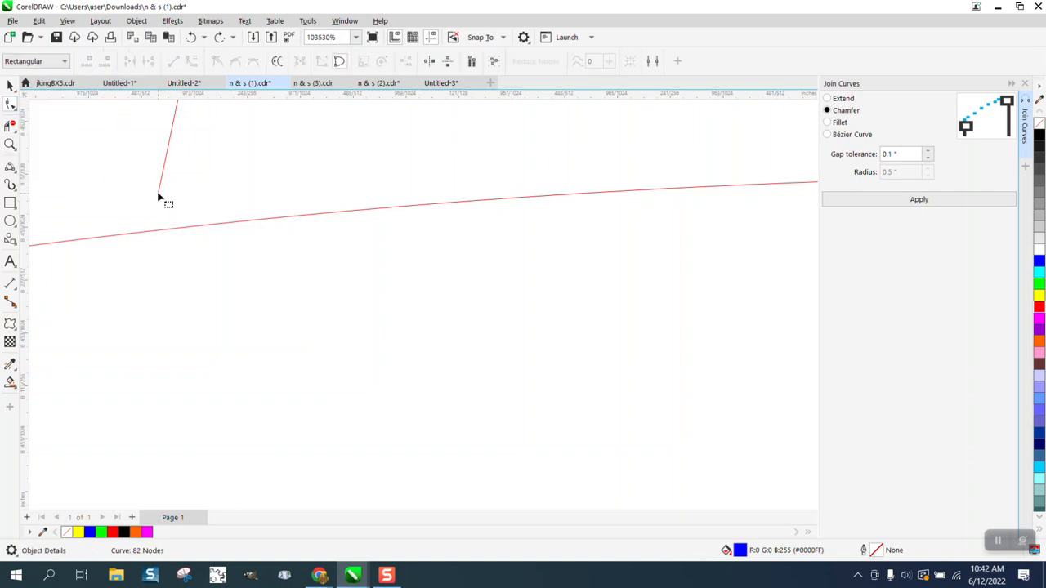
{"action": "left_click_drag", "start_coordinate": [160, 196], "coordinate": [144, 248]}
{"action": "scroll", "coordinate": [208, 299], "scroll_direction": "down", "scroll_amount": 10}
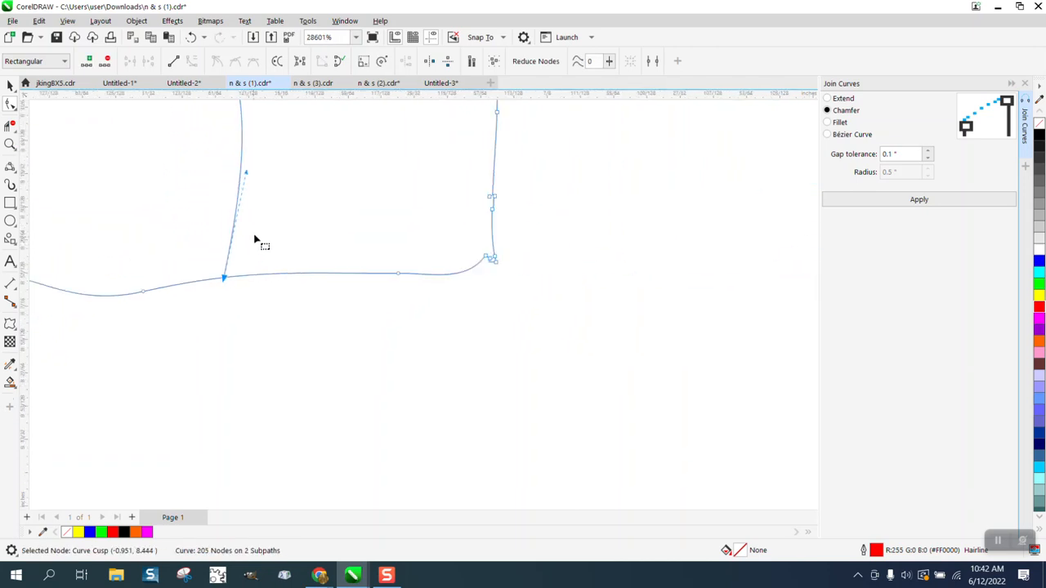
Trim the overhanging segments at the junction with Virtual Segment Delete, leaving 204 nodes
{"action": "left_click", "coordinate": [9, 143]}
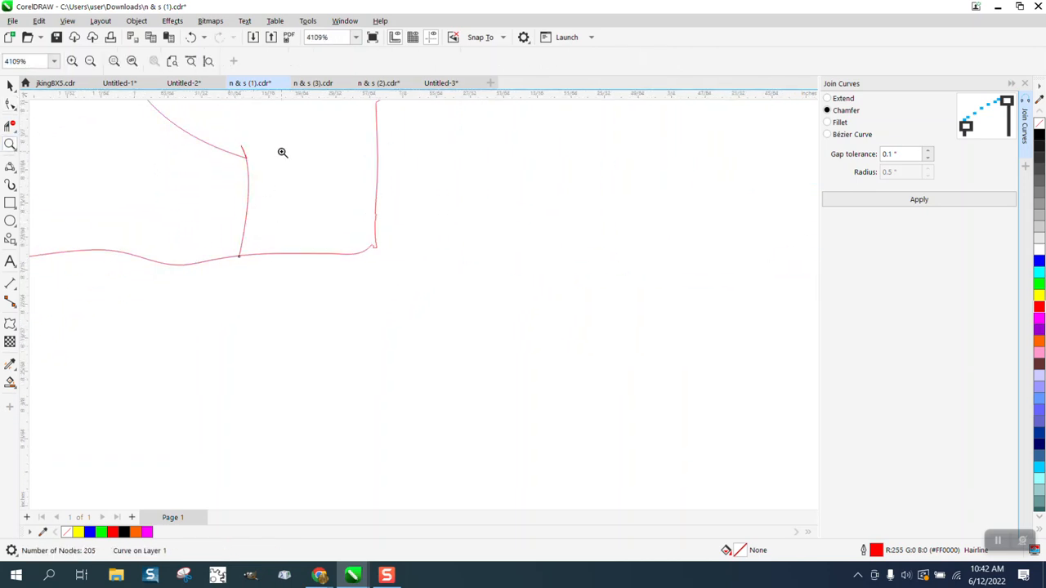
{"action": "left_click_drag", "start_coordinate": [270, 170], "coordinate": [287, 180]}
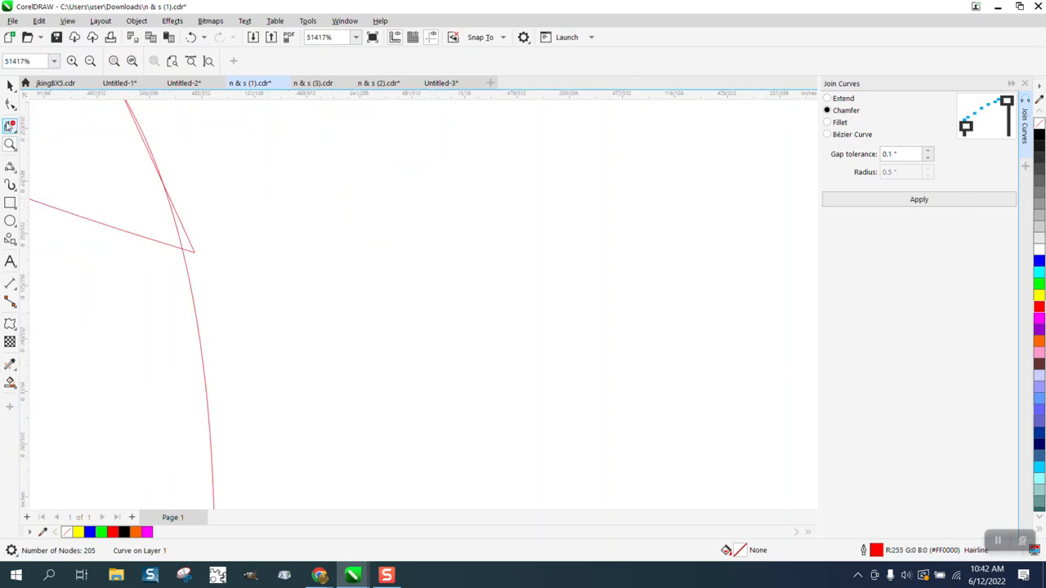
{"action": "left_click", "coordinate": [12, 125]}
{"action": "left_click_drag", "start_coordinate": [103, 156], "coordinate": [220, 201]}
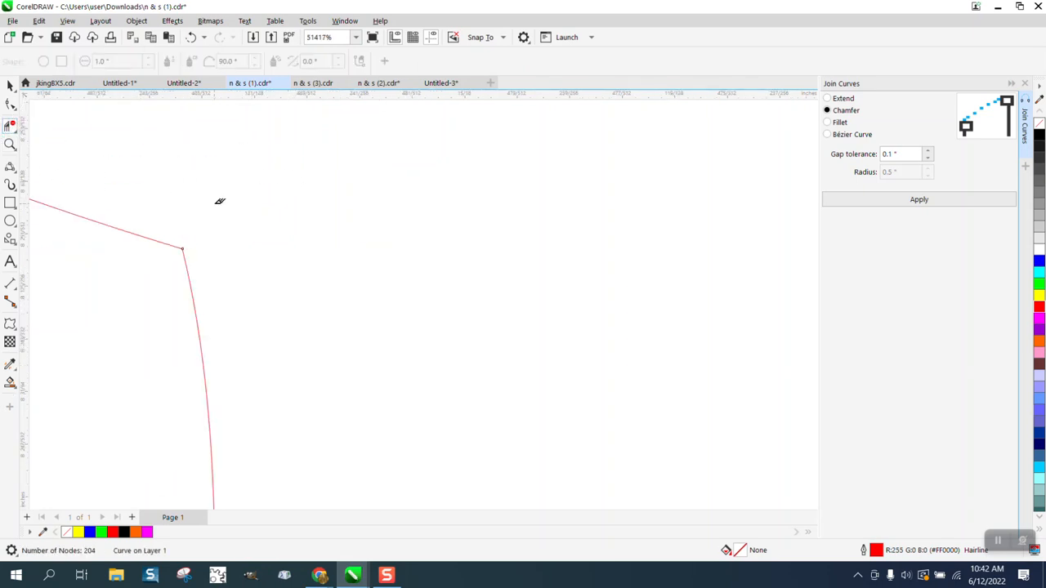
{"action": "scroll", "coordinate": [246, 234], "scroll_direction": "down", "scroll_amount": 2}
{"action": "scroll", "coordinate": [274, 237], "scroll_direction": "down", "scroll_amount": 7}
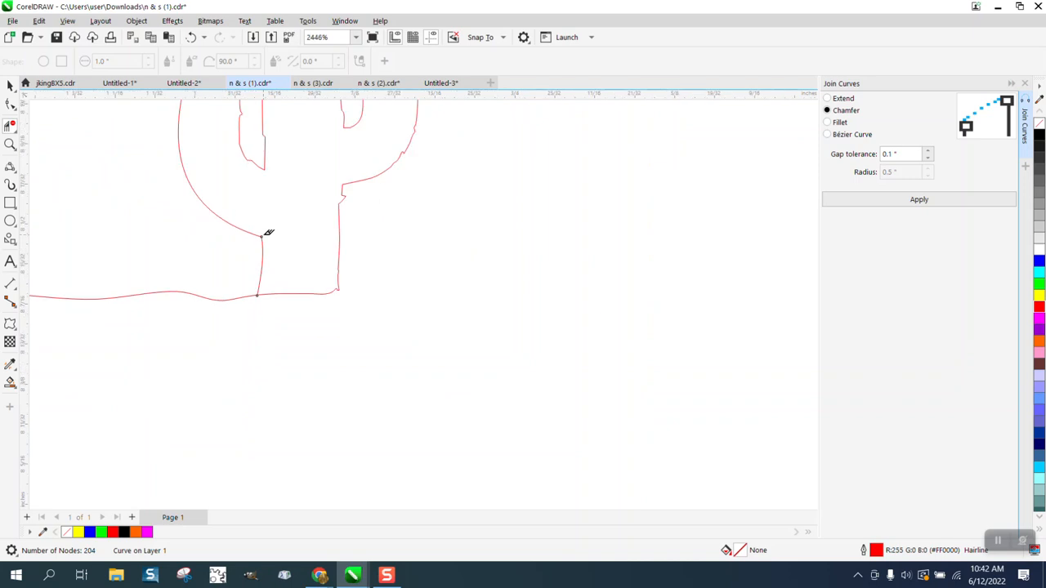
{"action": "scroll", "coordinate": [261, 232], "scroll_direction": "down", "scroll_amount": 3}
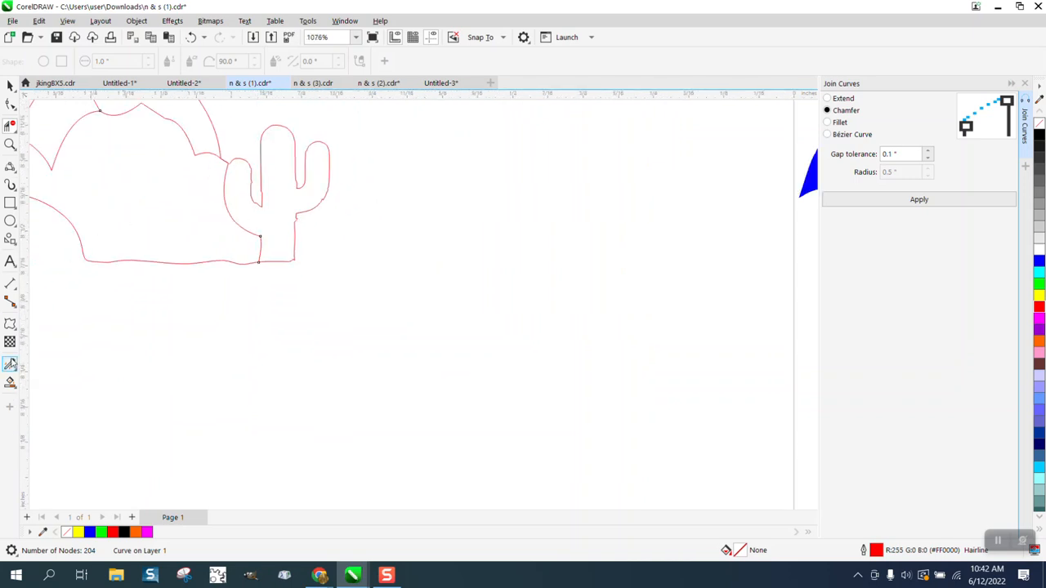
Smart Fill the cactus and lower hills in blue, nudging each piece right onto the blue hills
{"action": "left_click", "coordinate": [14, 390]}
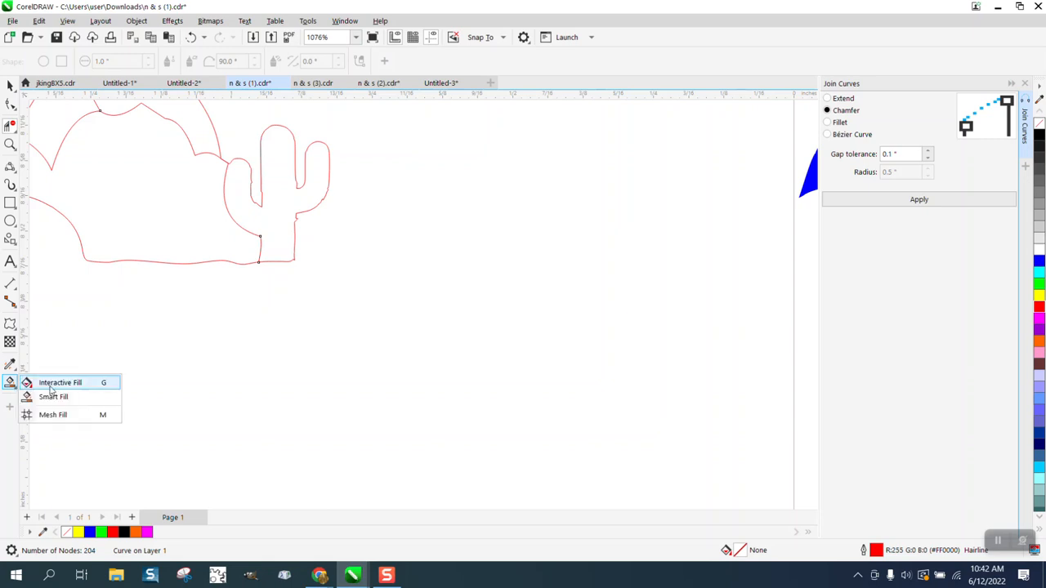
{"action": "left_click", "coordinate": [278, 220]}
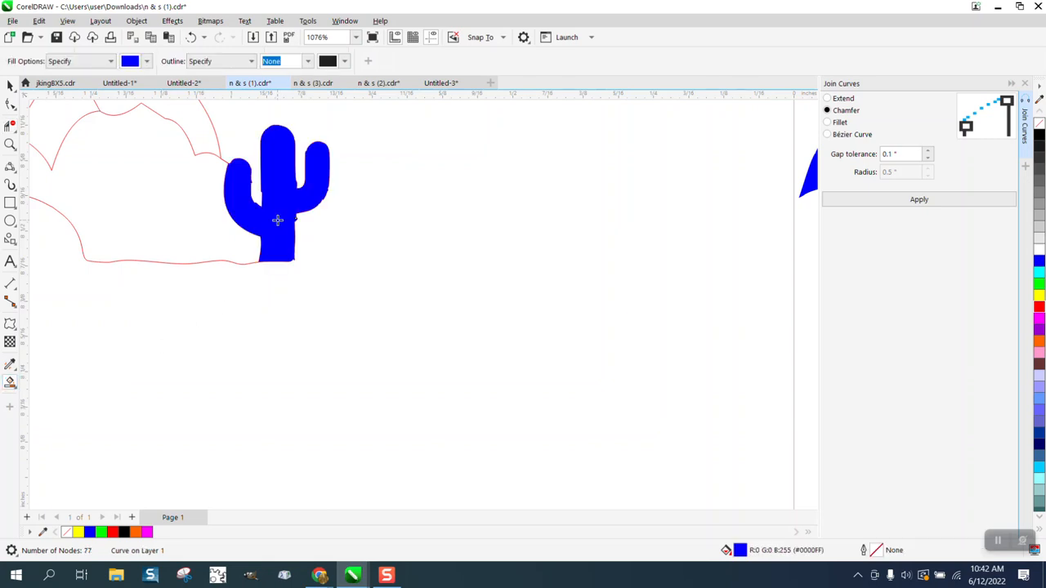
{"action": "scroll", "coordinate": [281, 219], "scroll_direction": "down", "scroll_amount": 2}
{"action": "key", "text": "Right"}
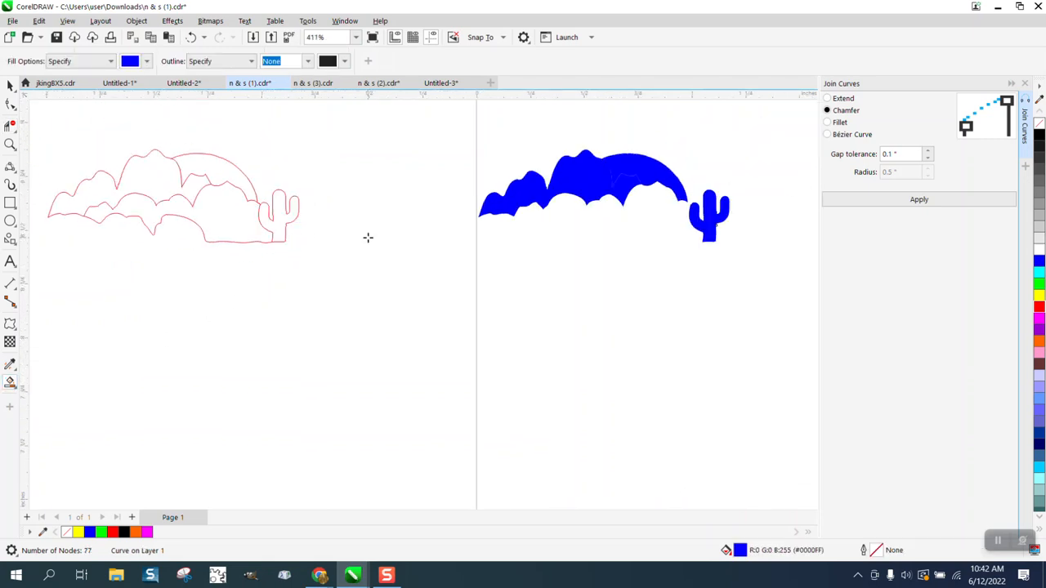
{"action": "left_click", "coordinate": [238, 232]}
{"action": "key", "text": "Right"}
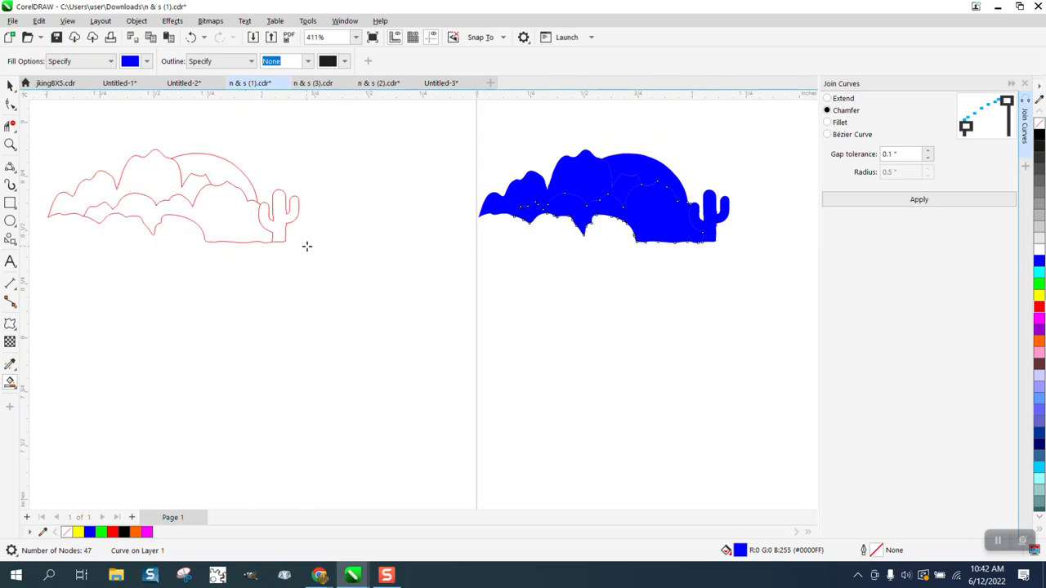
{"action": "scroll", "coordinate": [307, 246], "scroll_direction": "down", "scroll_amount": 2}
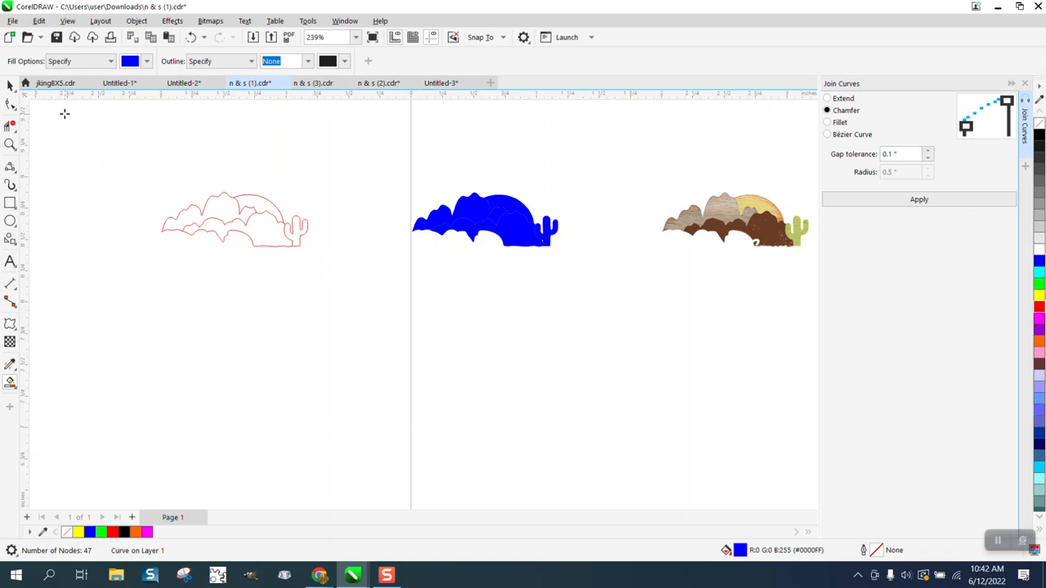
Select the whole red outline and nudge it down and to the right
{"action": "left_click", "coordinate": [11, 85]}
{"action": "left_click_drag", "start_coordinate": [146, 163], "coordinate": [386, 305]}
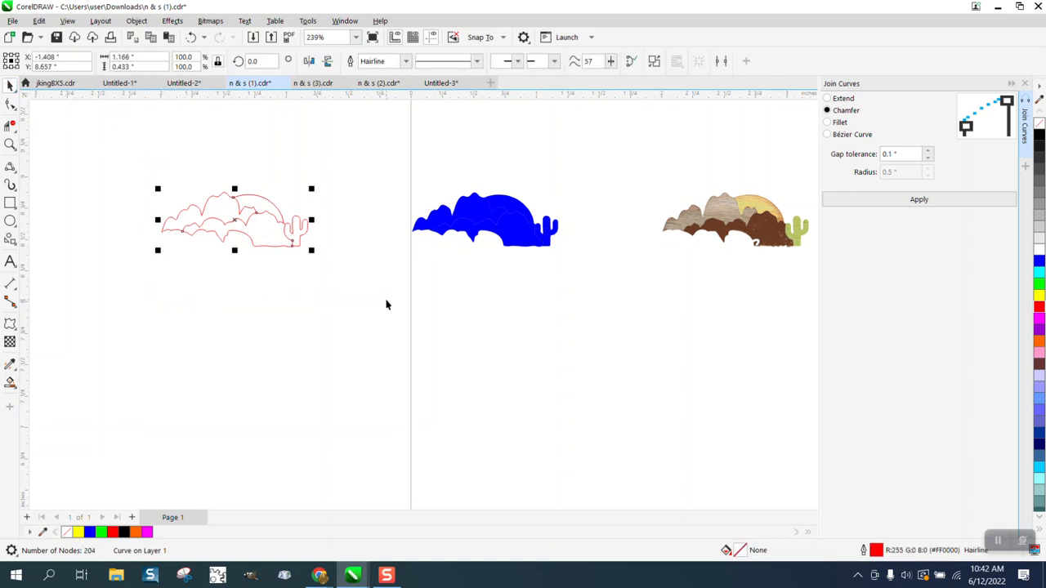
{"action": "key", "text": "Down"}
{"action": "key", "text": "Right"}
{"action": "key", "text": "Right"}
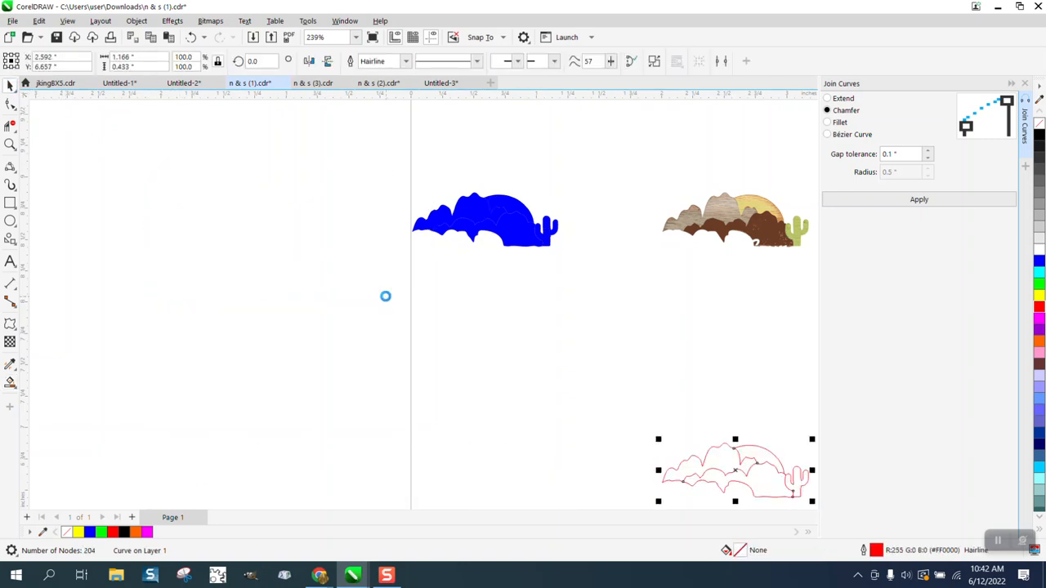
Give the four blue silhouette pieces no fill and a red outline
{"action": "left_click_drag", "start_coordinate": [397, 177], "coordinate": [552, 266]}
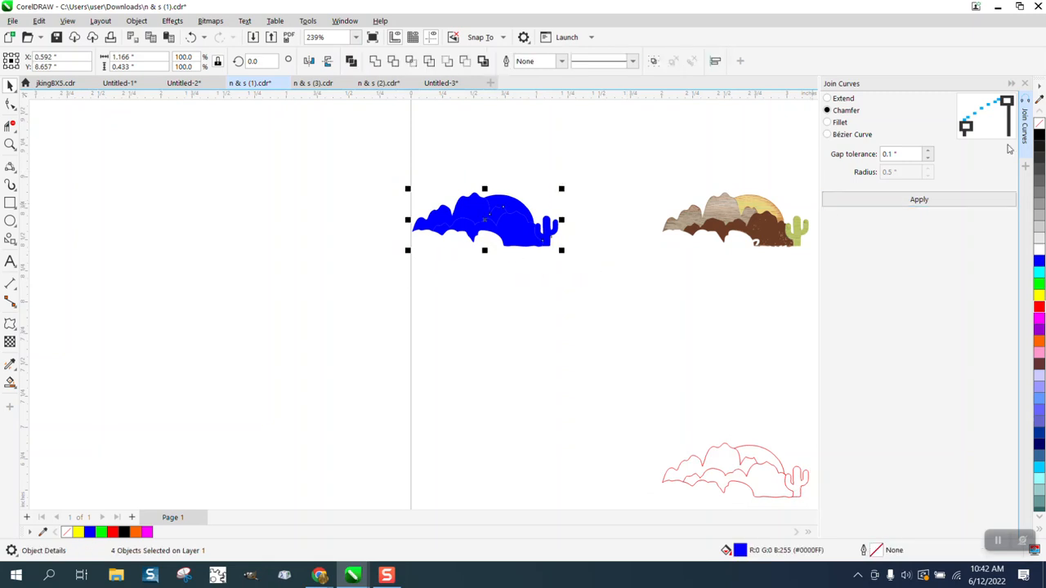
{"action": "left_click", "coordinate": [1039, 125]}
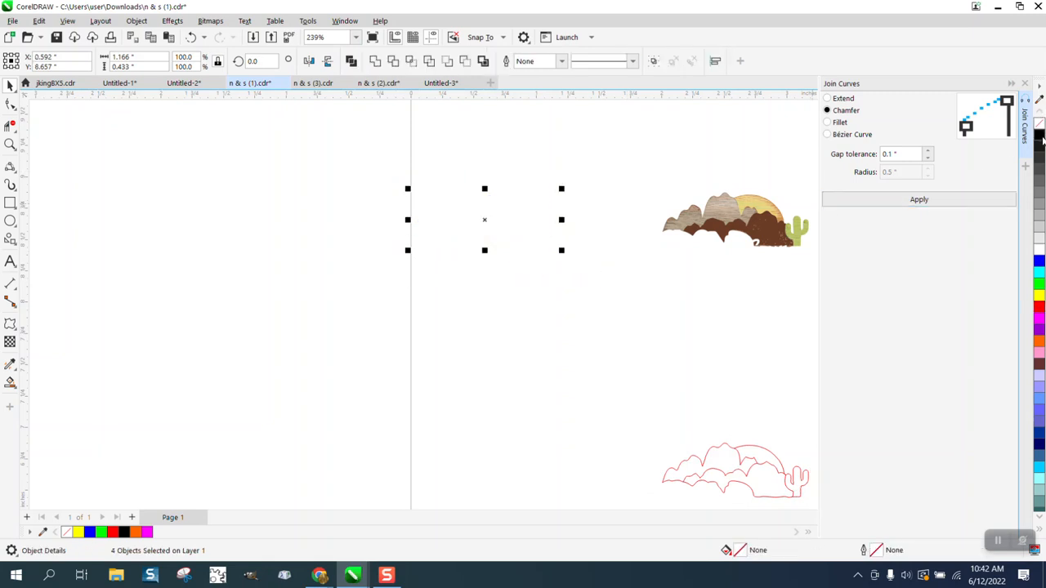
{"action": "right_click", "coordinate": [1040, 309]}
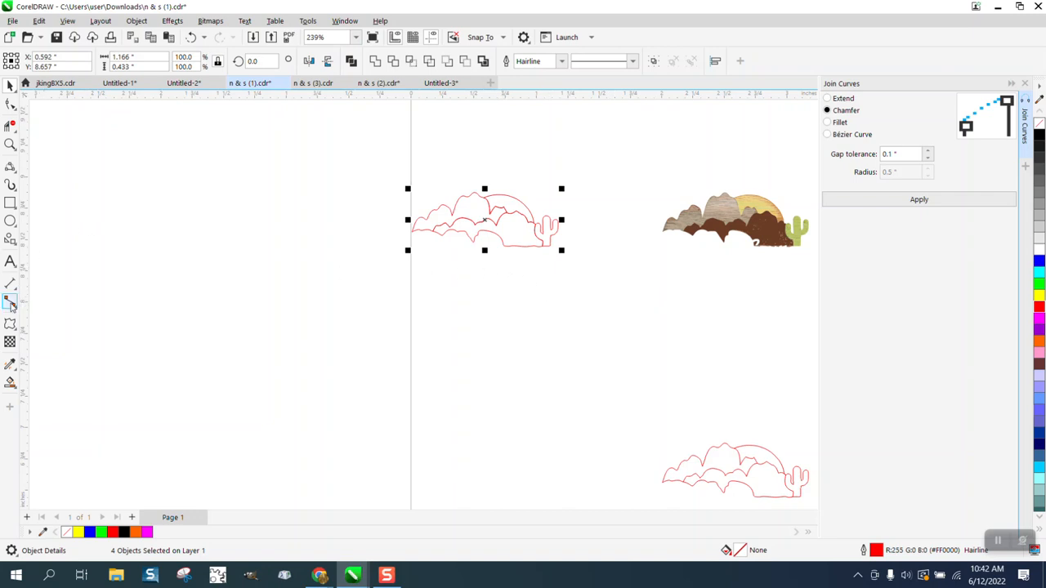
Smart Fill the enclosed sun region above the mountains in blue, then zoom out
{"action": "left_click", "coordinate": [11, 382]}
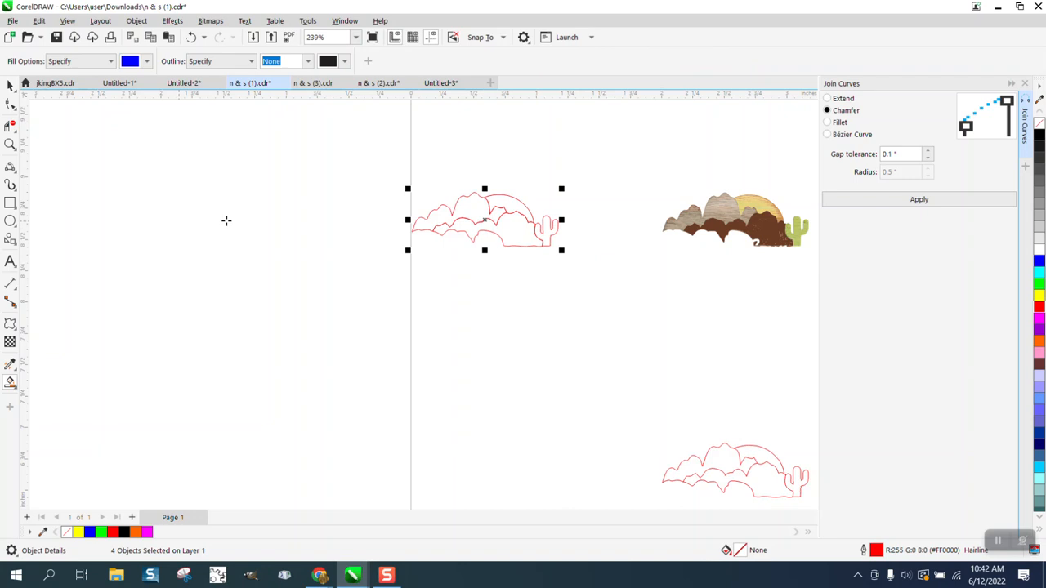
{"action": "left_click", "coordinate": [519, 207]}
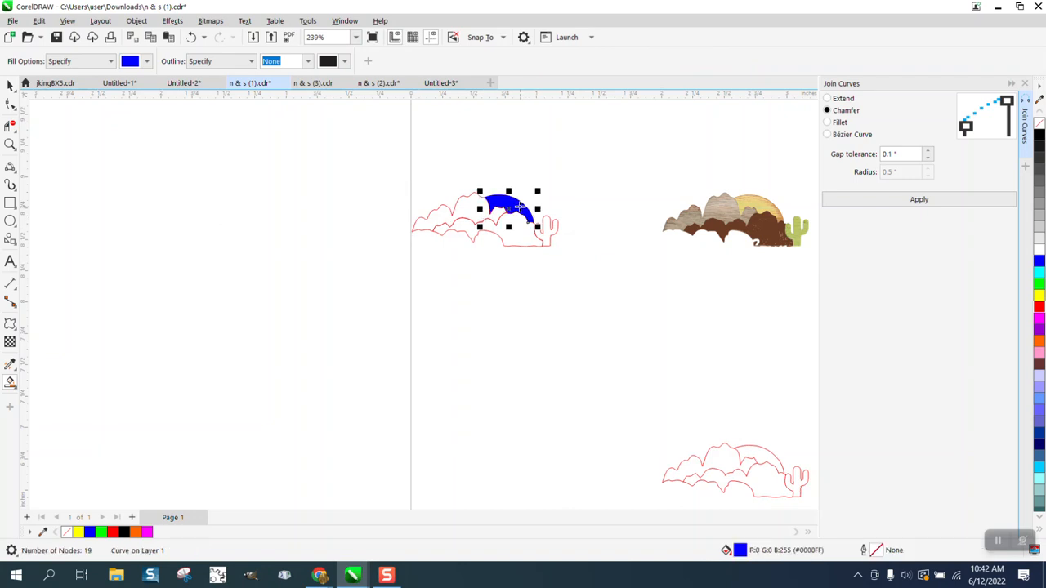
{"action": "scroll", "coordinate": [555, 233], "scroll_direction": "down", "scroll_amount": 2}
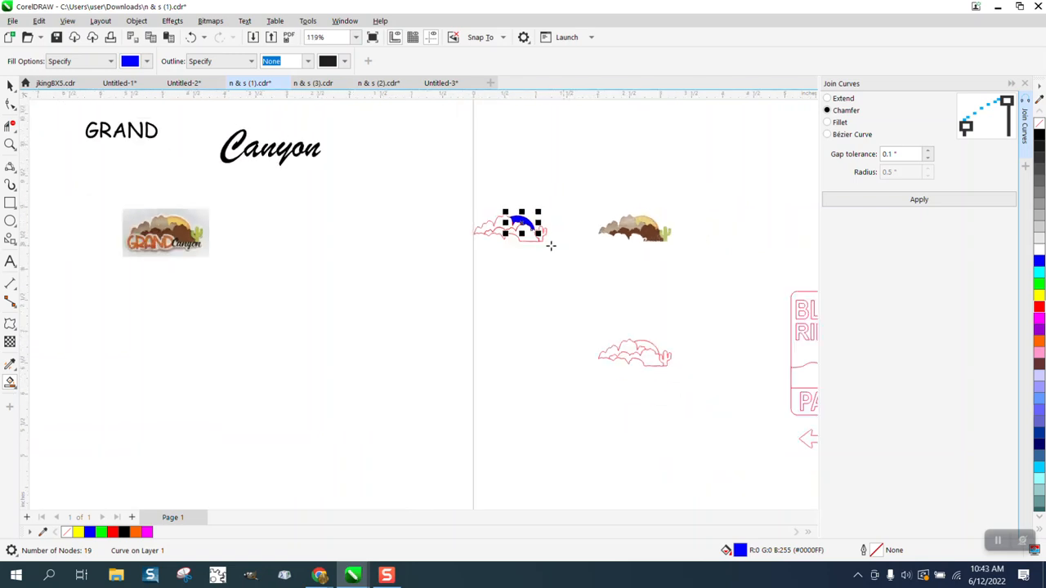
{"action": "left_click", "coordinate": [10, 144]}
{"action": "left_click_drag", "start_coordinate": [122, 204], "coordinate": [238, 255]}
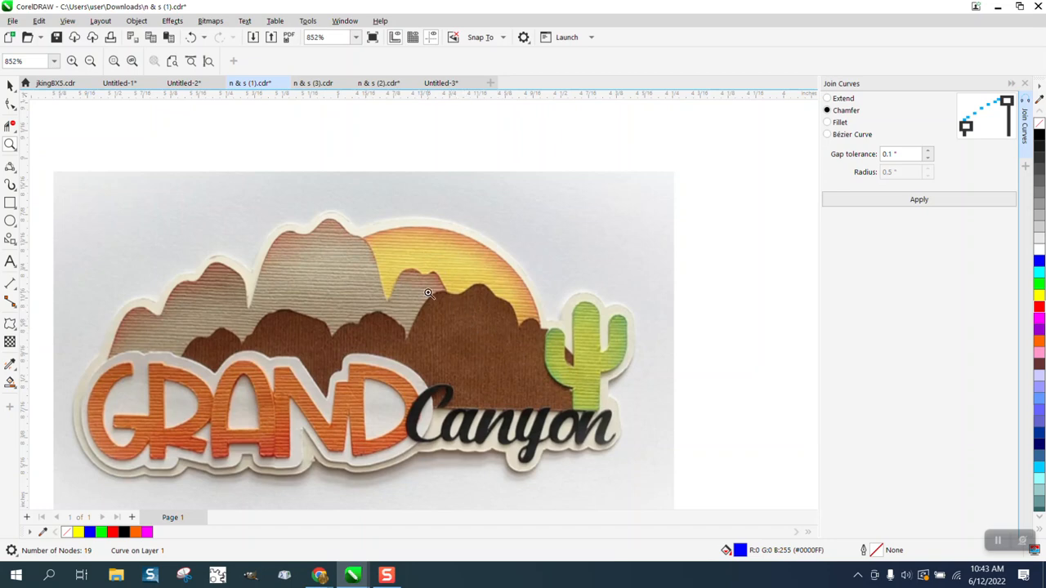
{"action": "left_click_drag", "start_coordinate": [424, 285], "coordinate": [461, 308]}
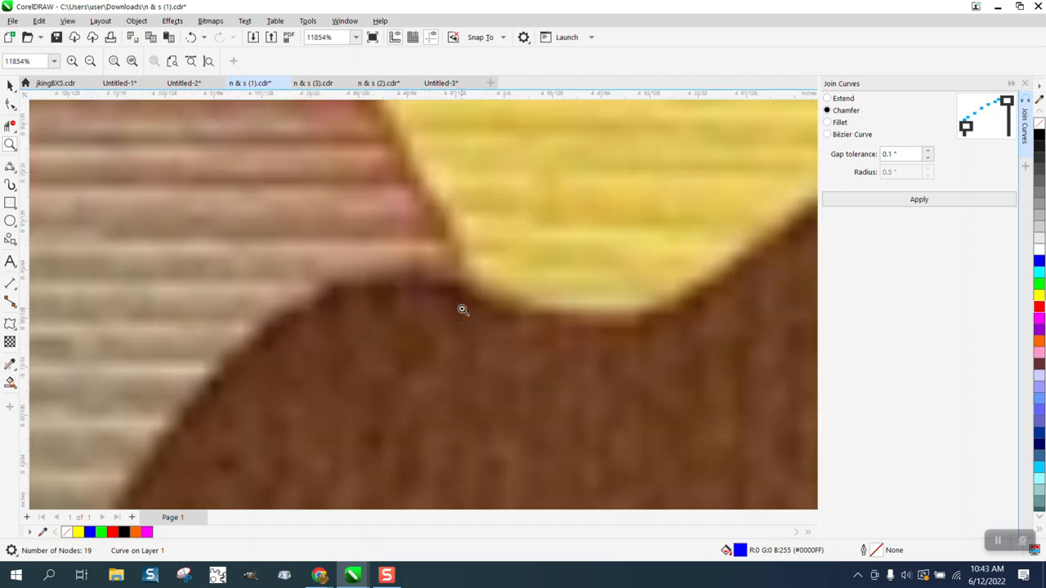
{"action": "scroll", "coordinate": [457, 308], "scroll_direction": "down", "scroll_amount": 1}
{"action": "scroll", "coordinate": [456, 308], "scroll_direction": "down", "scroll_amount": 3}
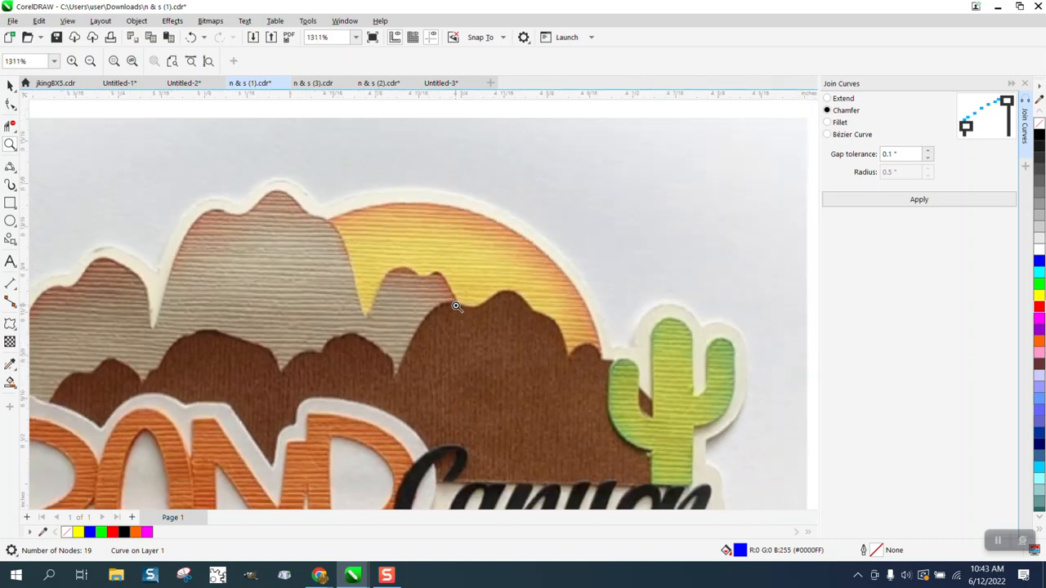
{"action": "scroll", "coordinate": [456, 306], "scroll_direction": "down", "scroll_amount": 1}
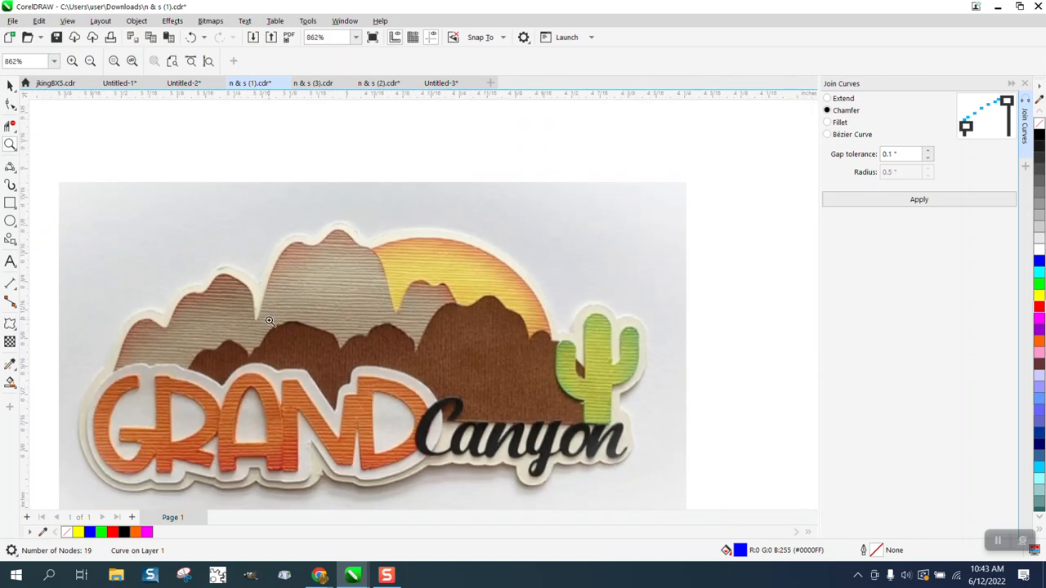
{"action": "scroll", "coordinate": [268, 321], "scroll_direction": "down", "scroll_amount": 3}
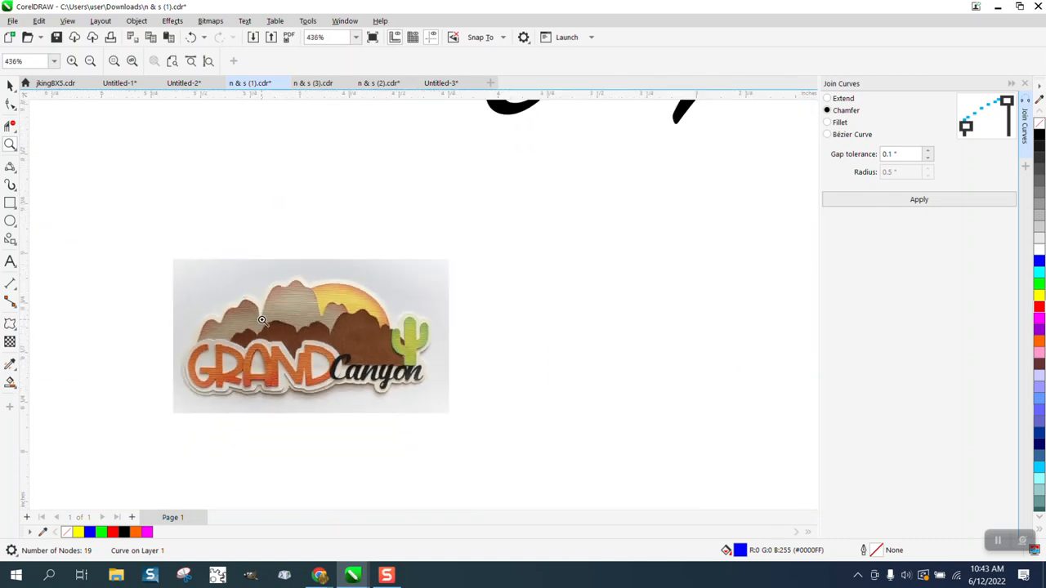
{"action": "left_click_drag", "start_coordinate": [219, 327], "coordinate": [360, 376]}
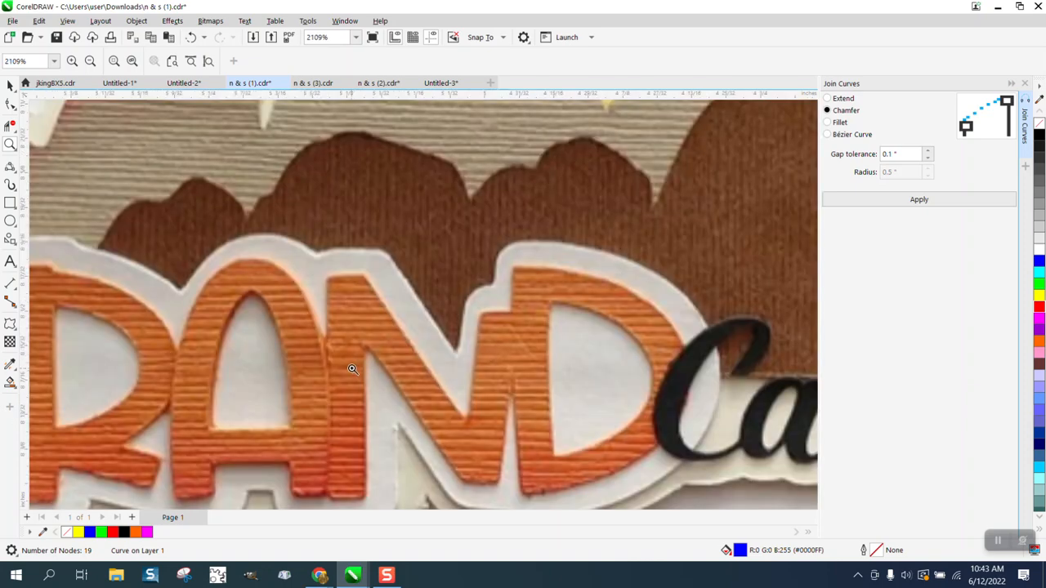
{"action": "scroll", "coordinate": [346, 269], "scroll_direction": "down", "scroll_amount": 6}
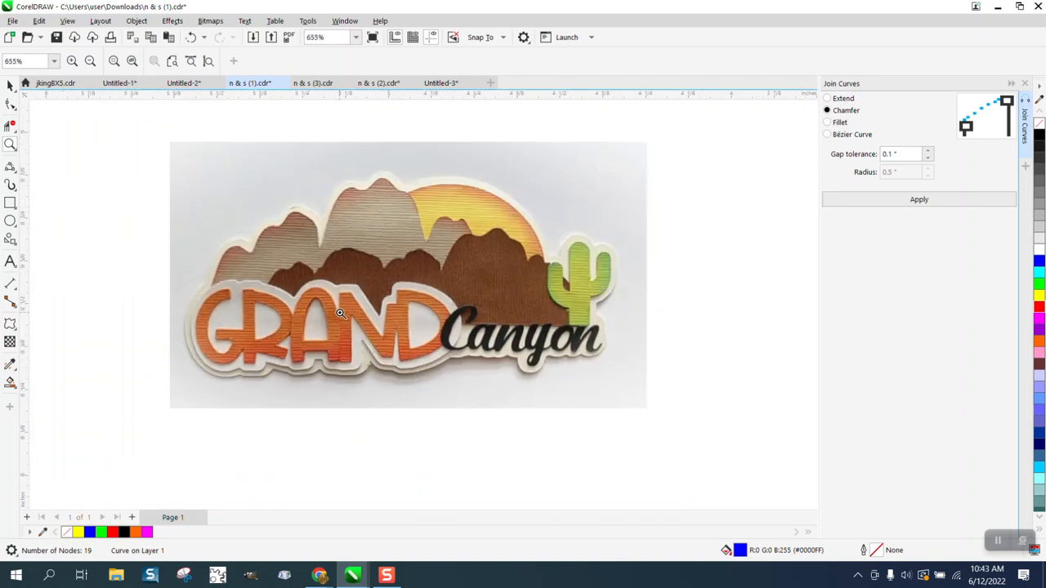
{"action": "scroll", "coordinate": [335, 348], "scroll_direction": "down", "scroll_amount": 5}
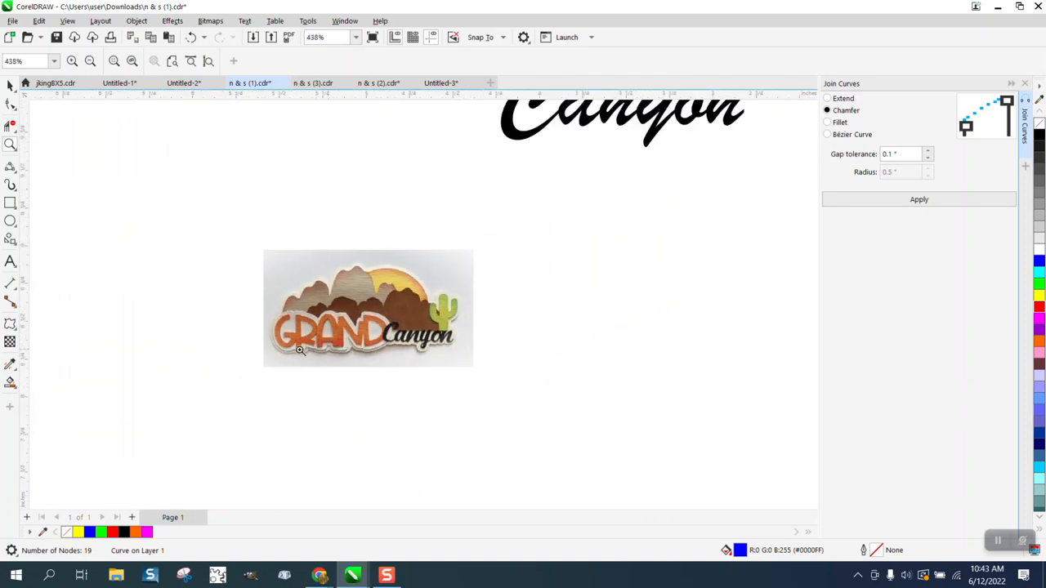
{"action": "scroll", "coordinate": [300, 340], "scroll_direction": "down", "scroll_amount": 3}
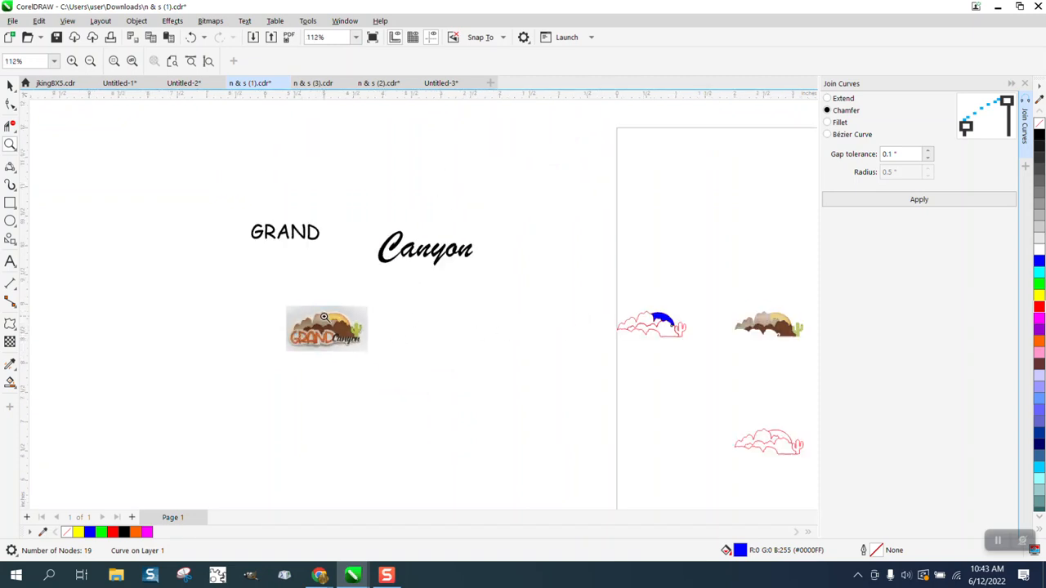
Select the red outline artwork and nudge it 2 inches left
{"action": "left_click", "coordinate": [10, 86]}
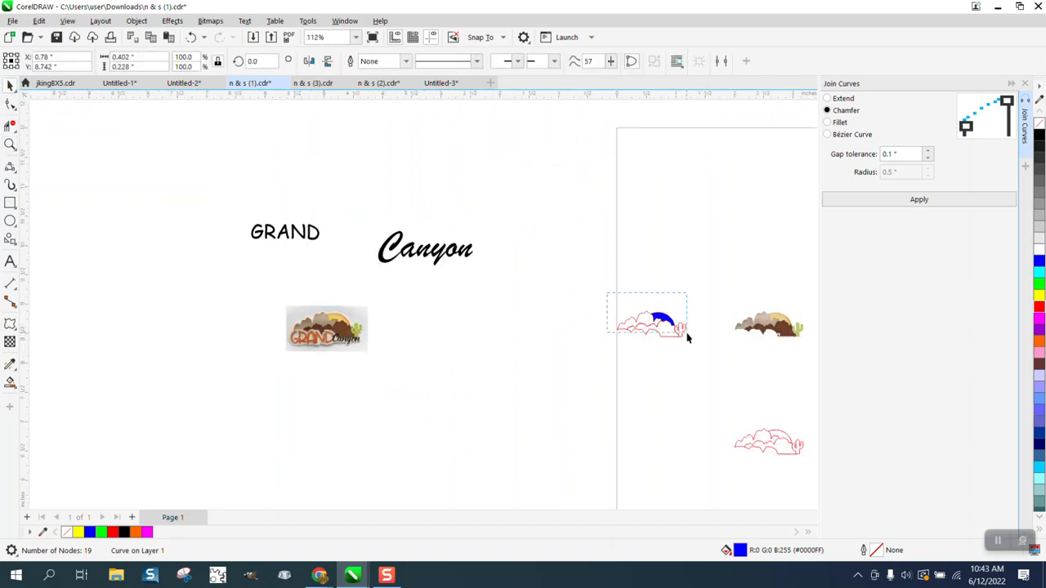
{"action": "left_click_drag", "start_coordinate": [699, 342], "coordinate": [699, 341]}
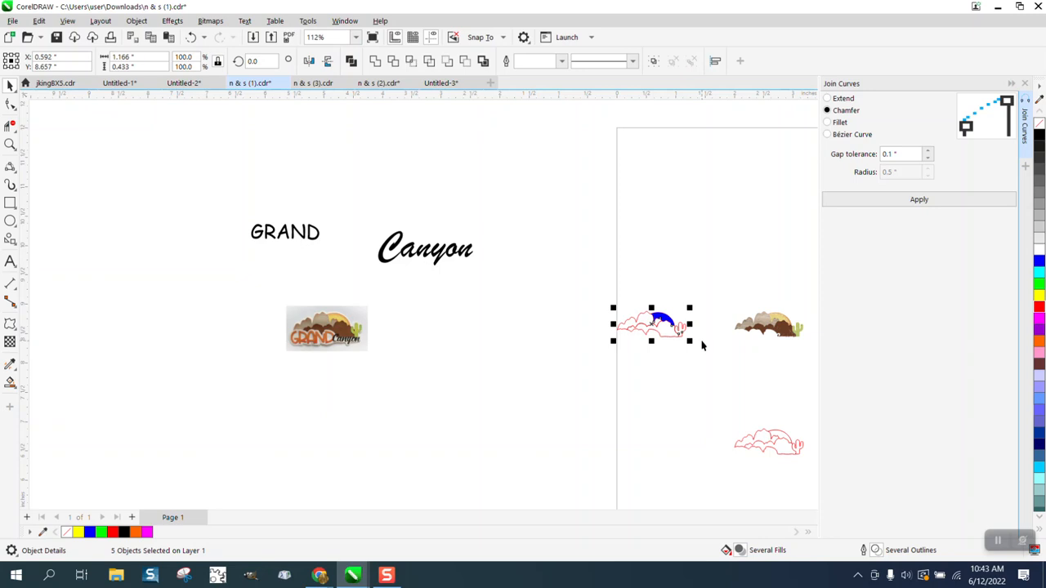
{"action": "key", "text": "Left"}
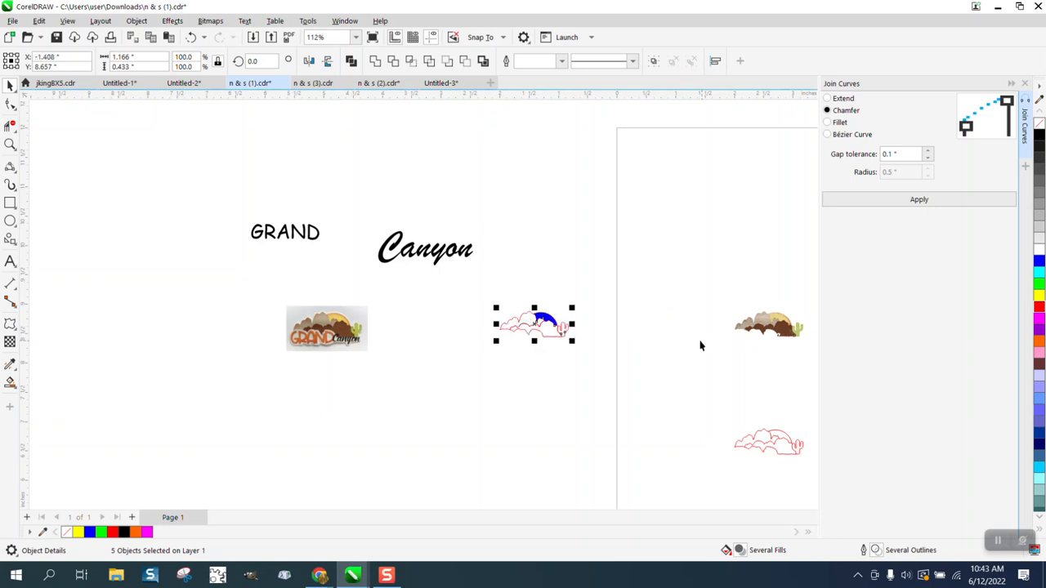
Zoom in, pull the blue sun piece out to the right and delete it
{"action": "left_click", "coordinate": [9, 144]}
{"action": "left_click_drag", "start_coordinate": [498, 291], "coordinate": [626, 368]}
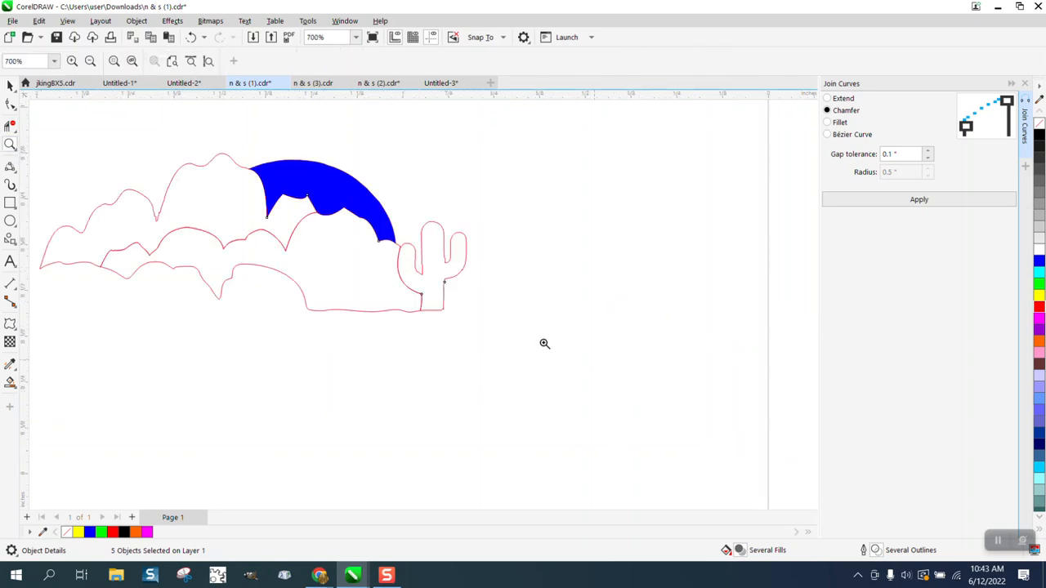
{"action": "left_click", "coordinate": [10, 85]}
{"action": "left_click", "coordinate": [333, 141]}
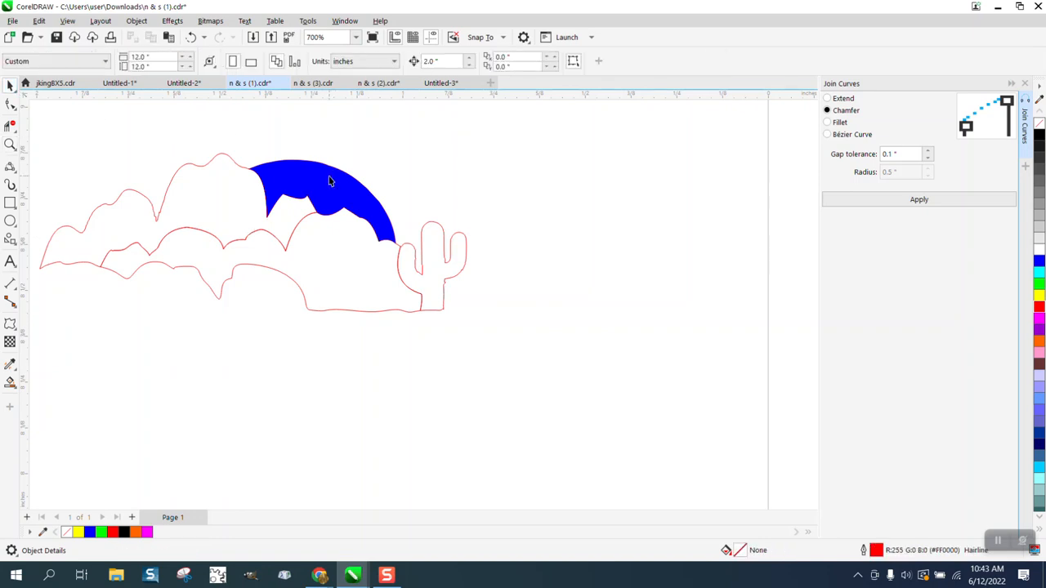
{"action": "left_click_drag", "start_coordinate": [329, 181], "coordinate": [597, 182]}
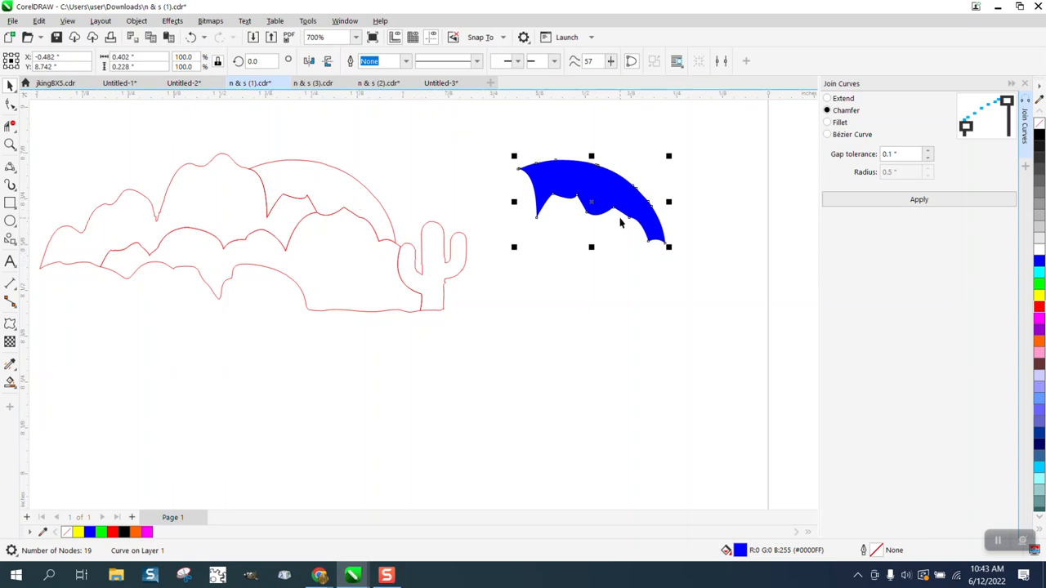
{"action": "key", "text": "Delete"}
Move the GRAND text just below the outline artwork
{"action": "scroll", "coordinate": [621, 220], "scroll_direction": "down", "scroll_amount": 5}
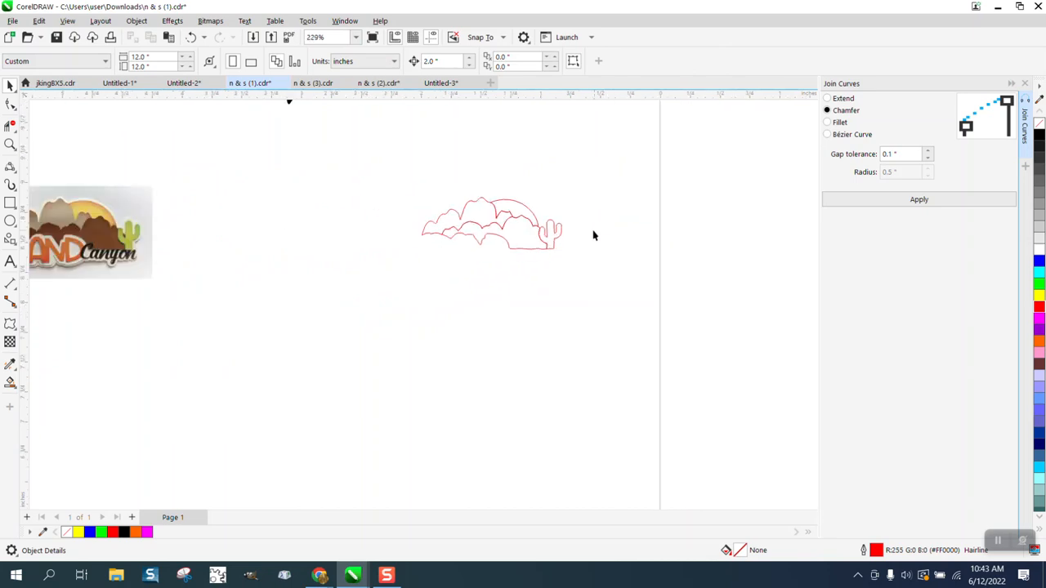
{"action": "scroll", "coordinate": [563, 244], "scroll_direction": "down", "scroll_amount": 2}
{"action": "left_click_drag", "start_coordinate": [253, 136], "coordinate": [539, 259]}
Zoom in on GRAND and tighten its letter spacing with the Shape tool
{"action": "left_click", "coordinate": [9, 144]}
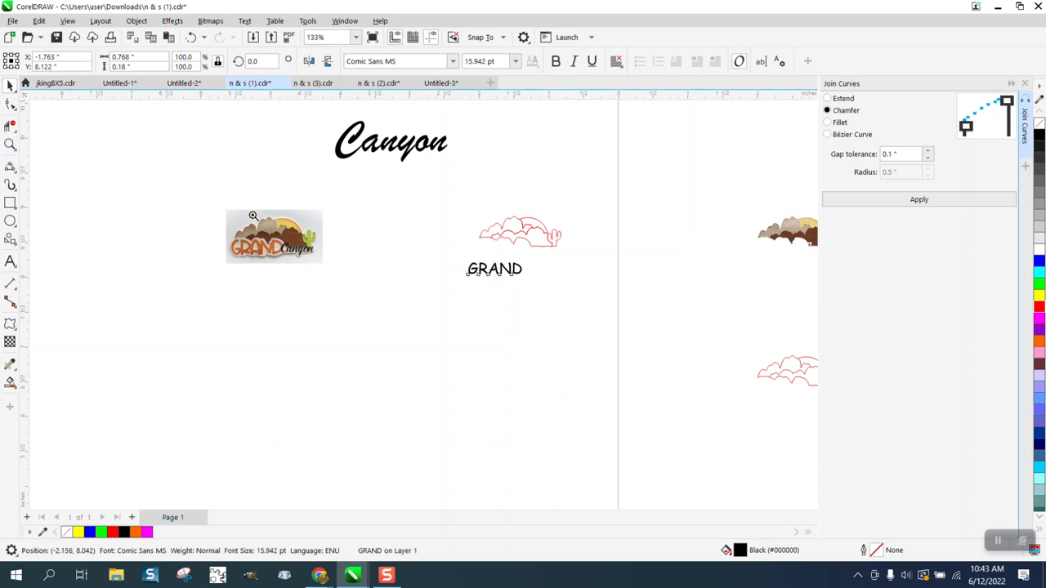
{"action": "left_click_drag", "start_coordinate": [462, 256], "coordinate": [570, 299]}
{"action": "left_click", "coordinate": [9, 87]}
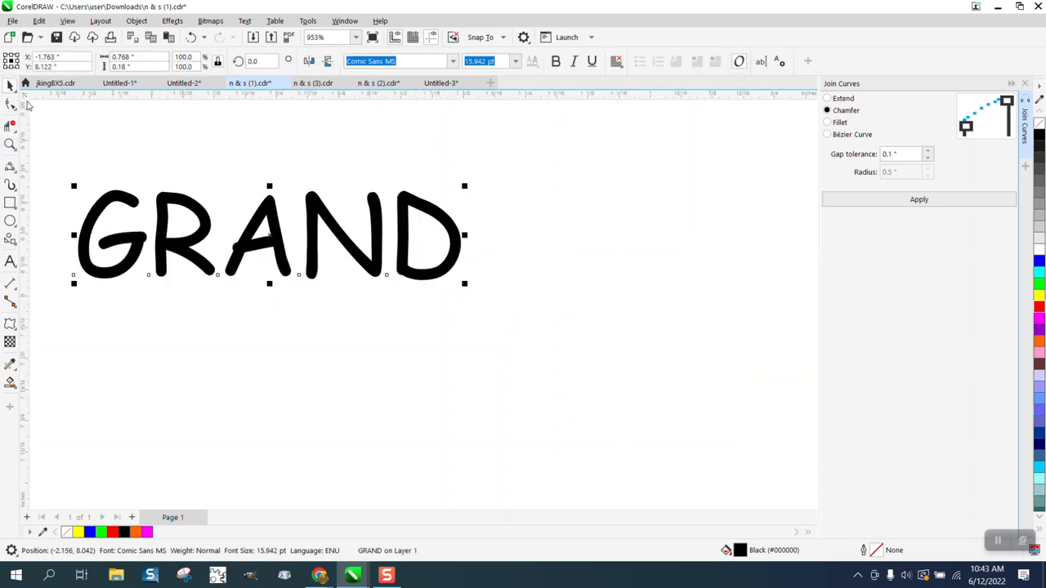
{"action": "left_click", "coordinate": [10, 104]}
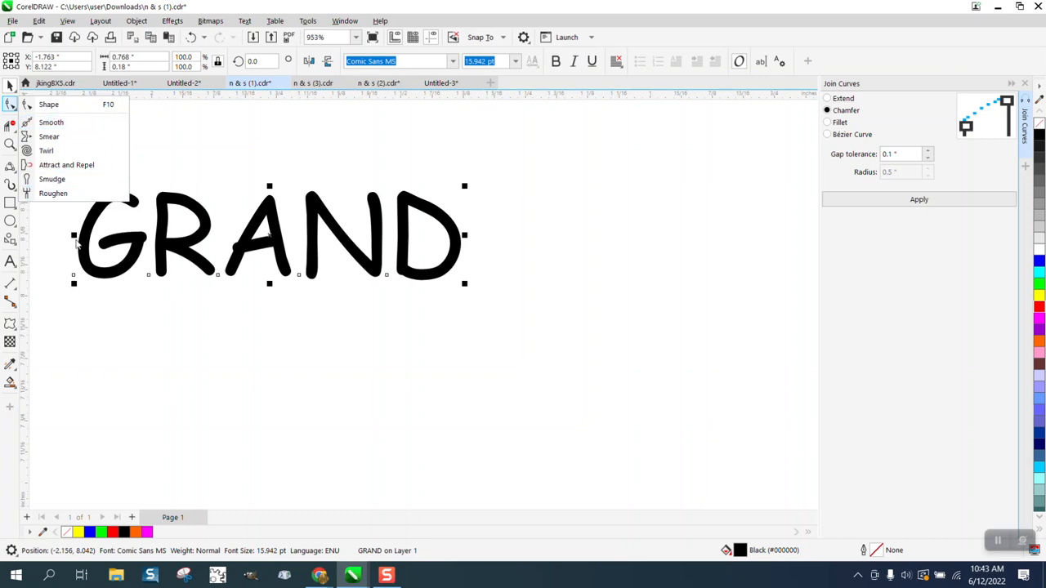
{"action": "left_click", "coordinate": [48, 104]}
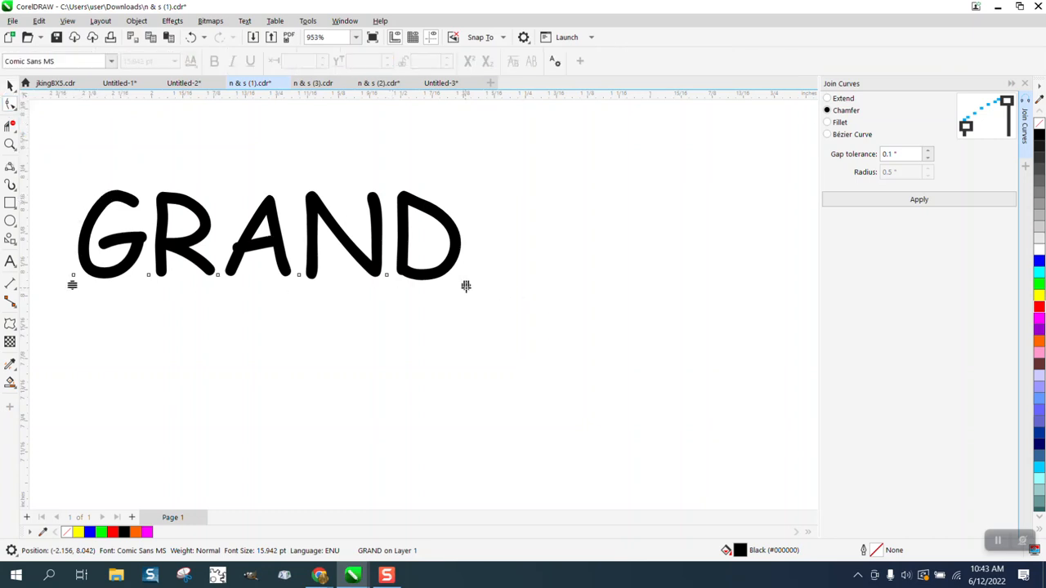
{"action": "left_click_drag", "start_coordinate": [466, 286], "coordinate": [400, 286]}
Give GRAND no fill and a black outline, then select it
{"action": "left_click", "coordinate": [10, 85]}
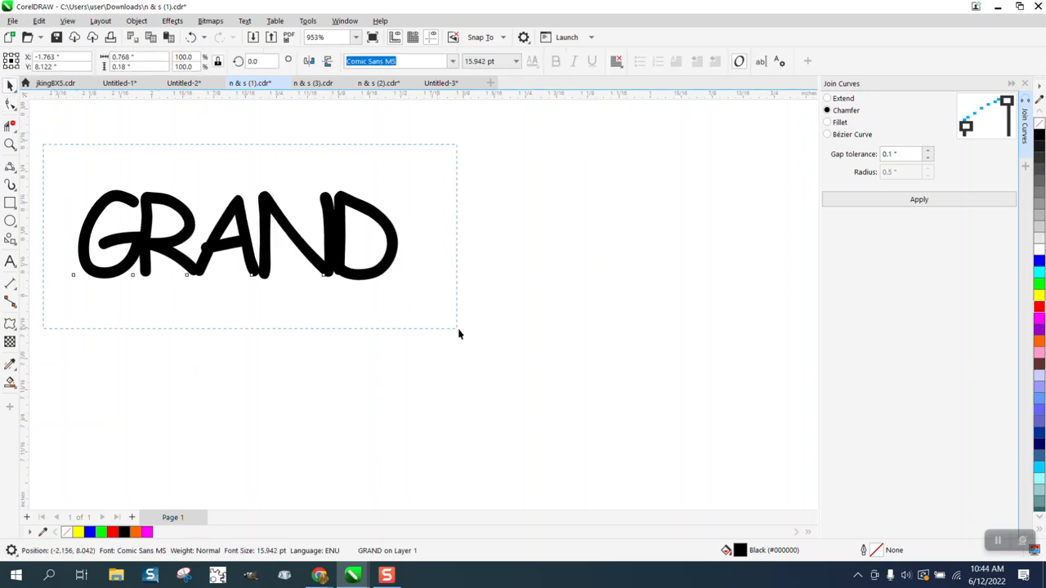
{"action": "left_click", "coordinate": [1040, 131]}
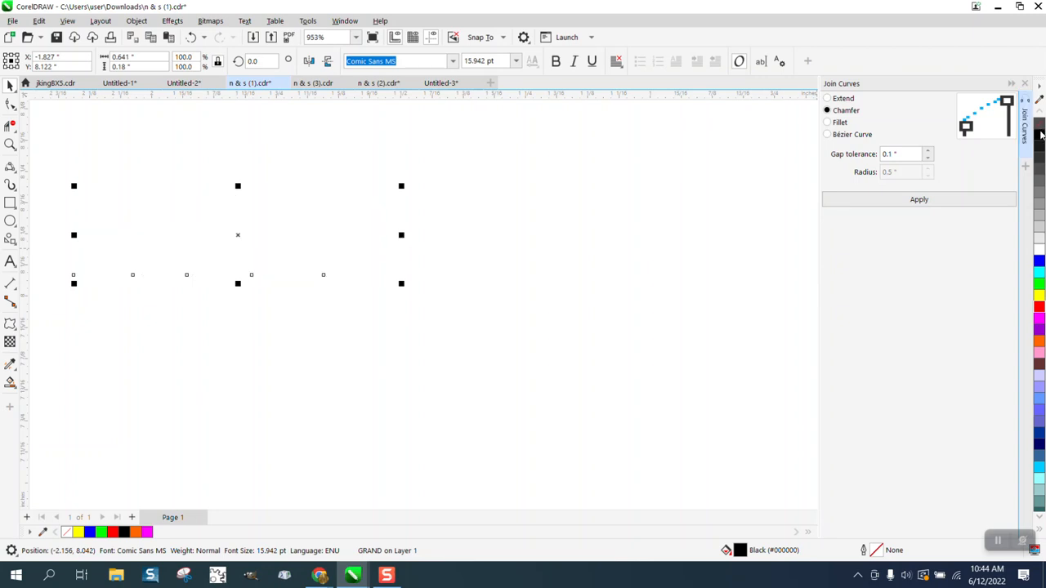
{"action": "right_click", "coordinate": [1040, 133]}
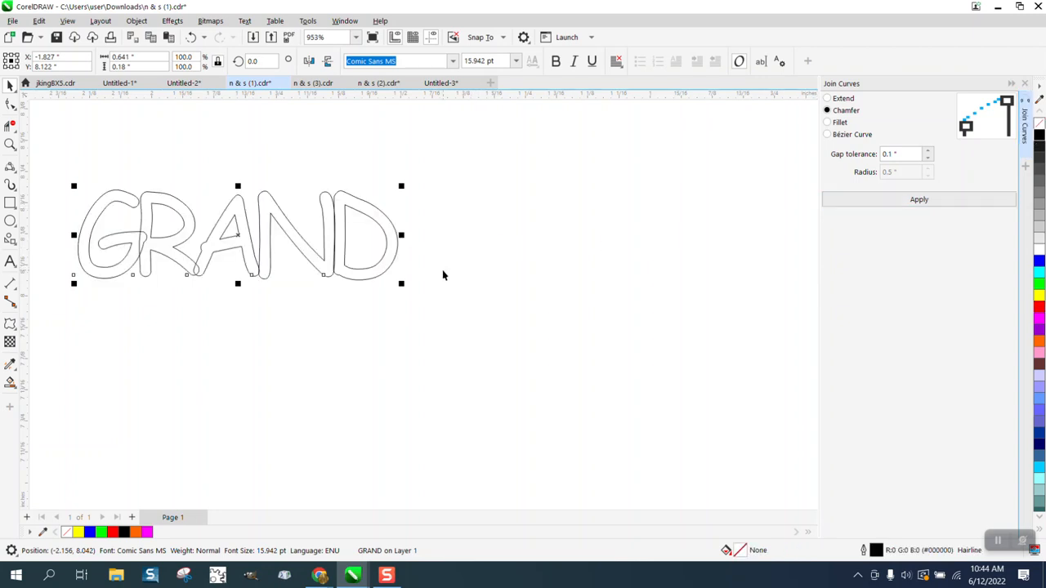
{"action": "left_click_drag", "start_coordinate": [64, 161], "coordinate": [525, 329]}
{"action": "left_click", "coordinate": [136, 21]}
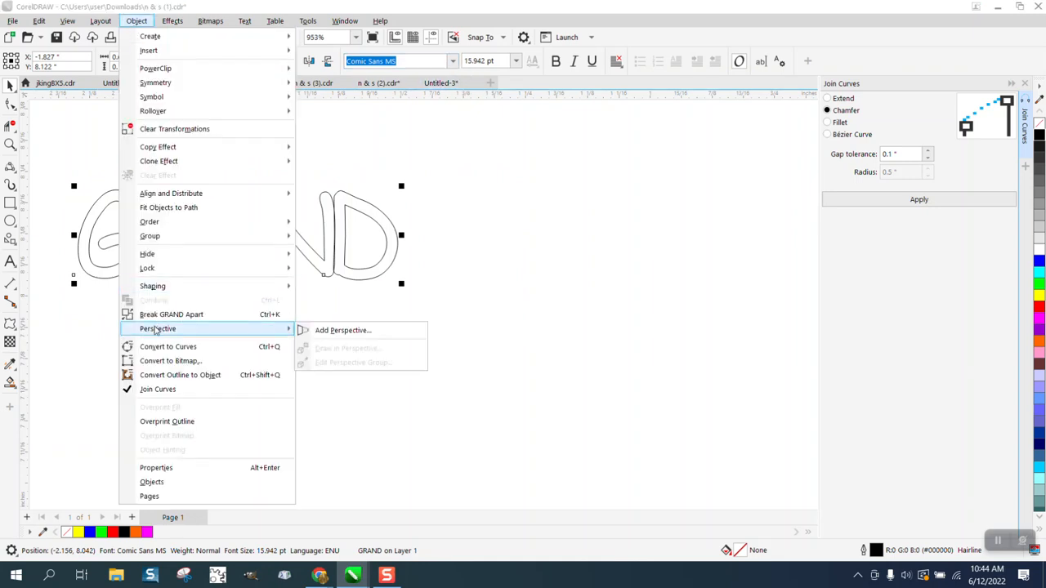
{"action": "left_click", "coordinate": [168, 347]}
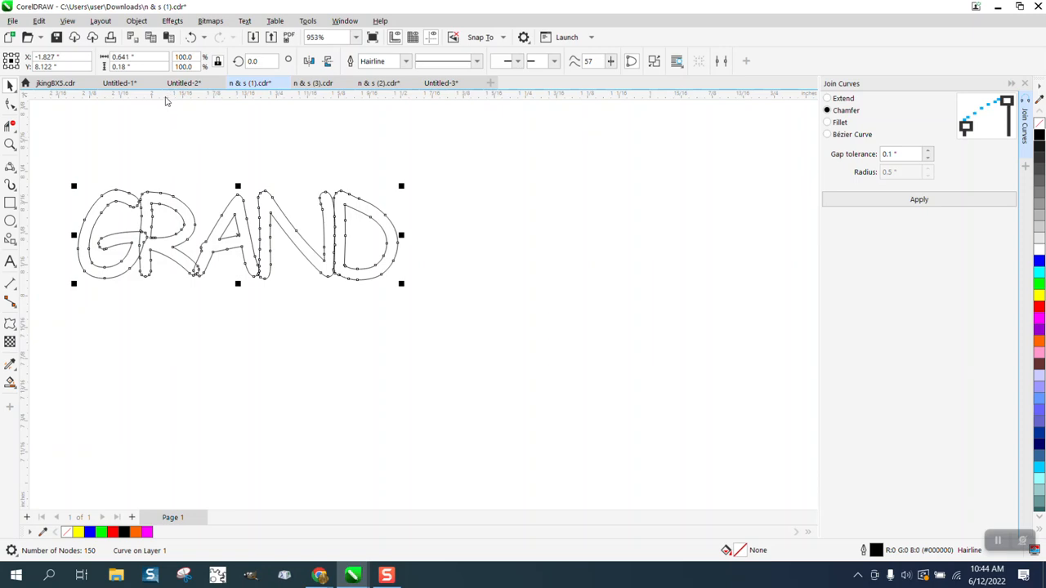
{"action": "left_click", "coordinate": [136, 21]}
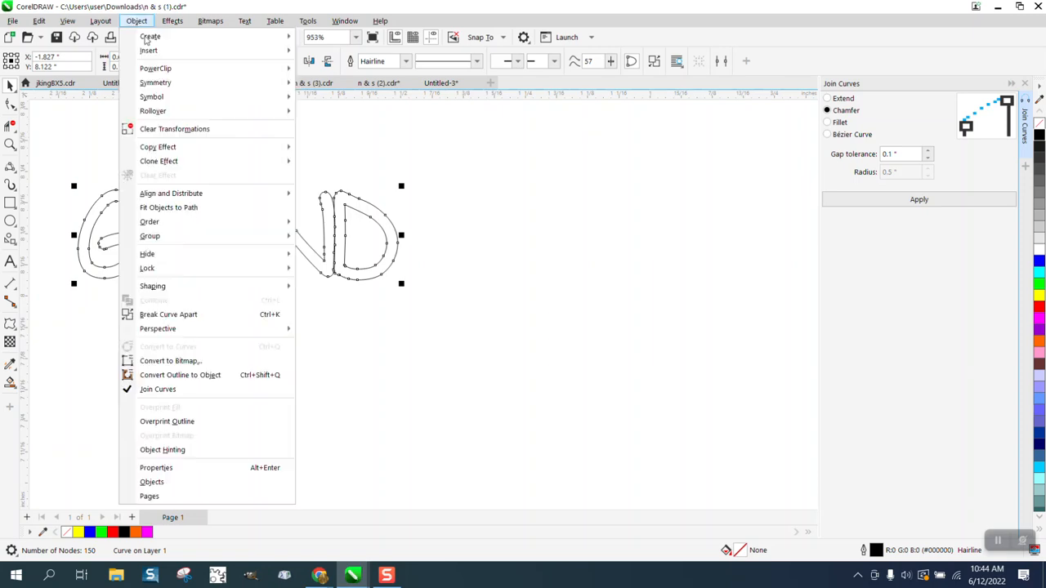
{"action": "left_click", "coordinate": [163, 317]}
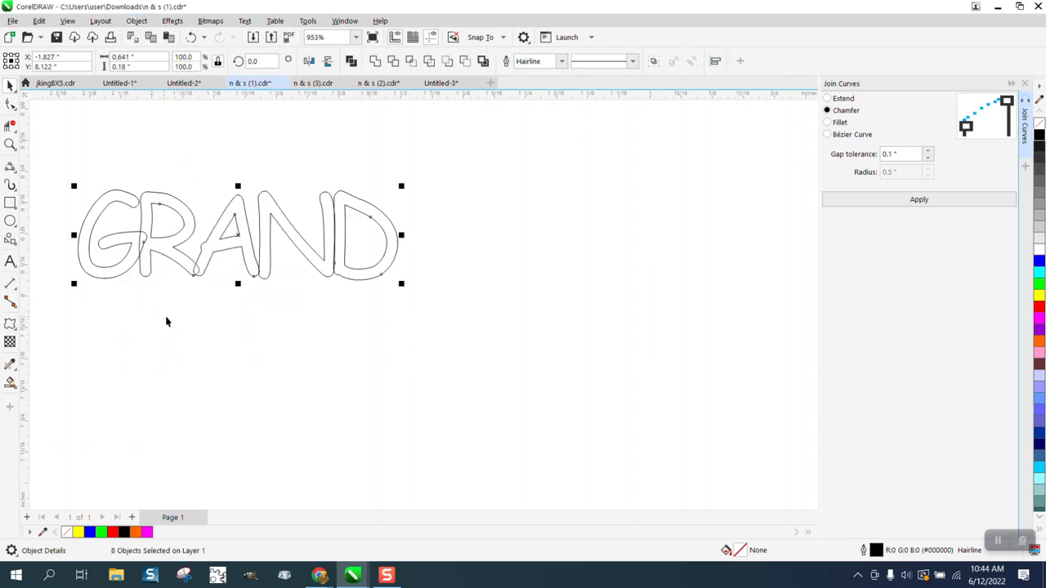
{"action": "left_click", "coordinate": [376, 61]}
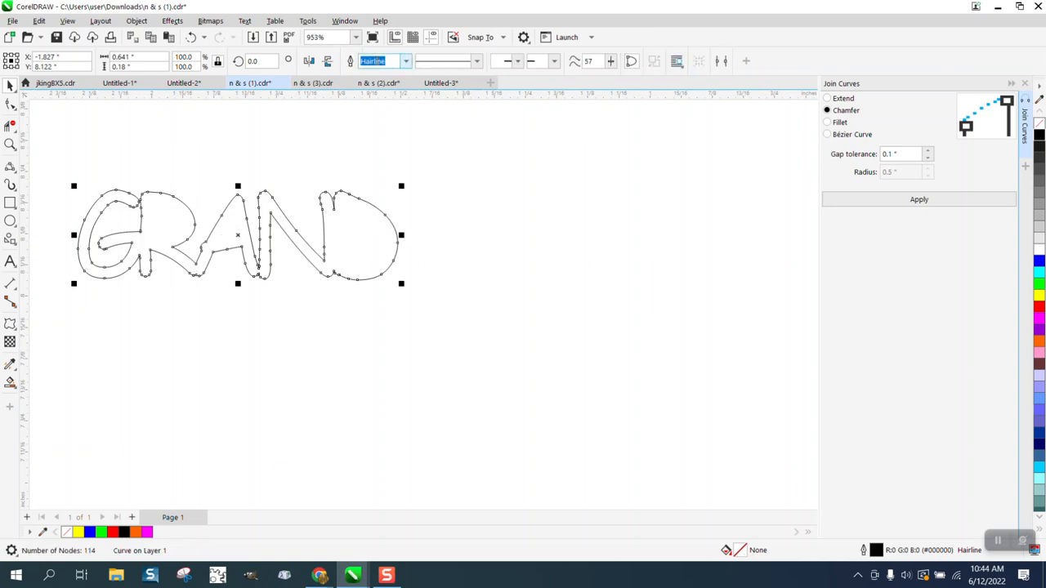
{"action": "left_click", "coordinate": [191, 37]}
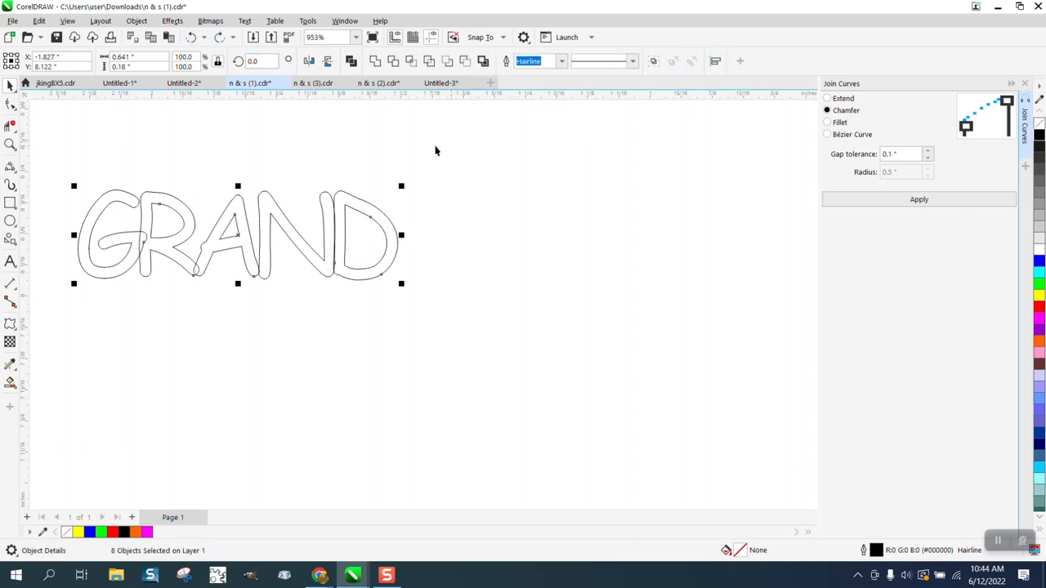
Nudge the inner pieces of the D, A and R aside, undoing an accidental R move
{"action": "left_click", "coordinate": [334, 169]}
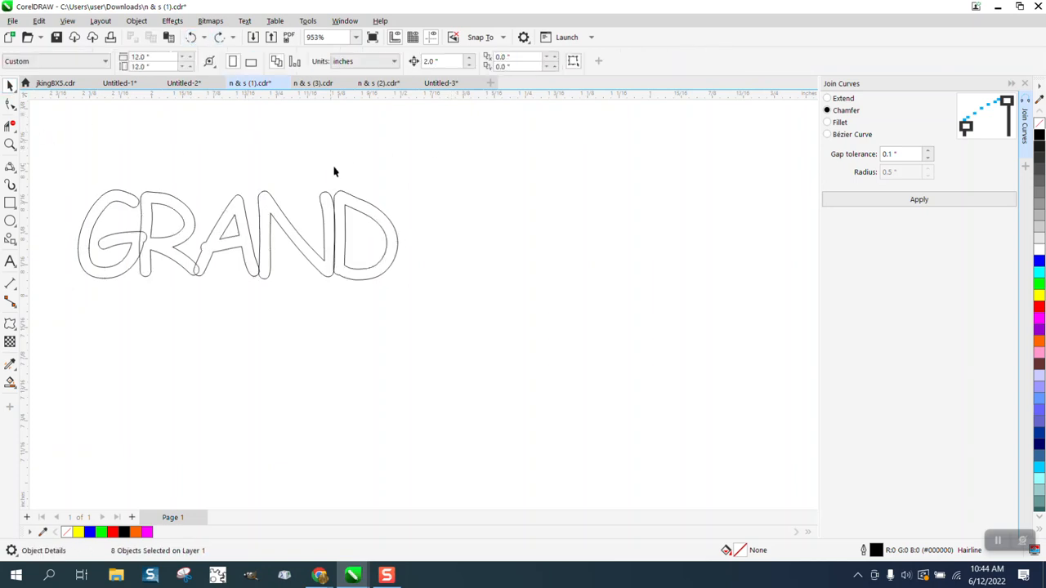
{"action": "left_click", "coordinate": [370, 219]}
{"action": "key", "text": "Right"}
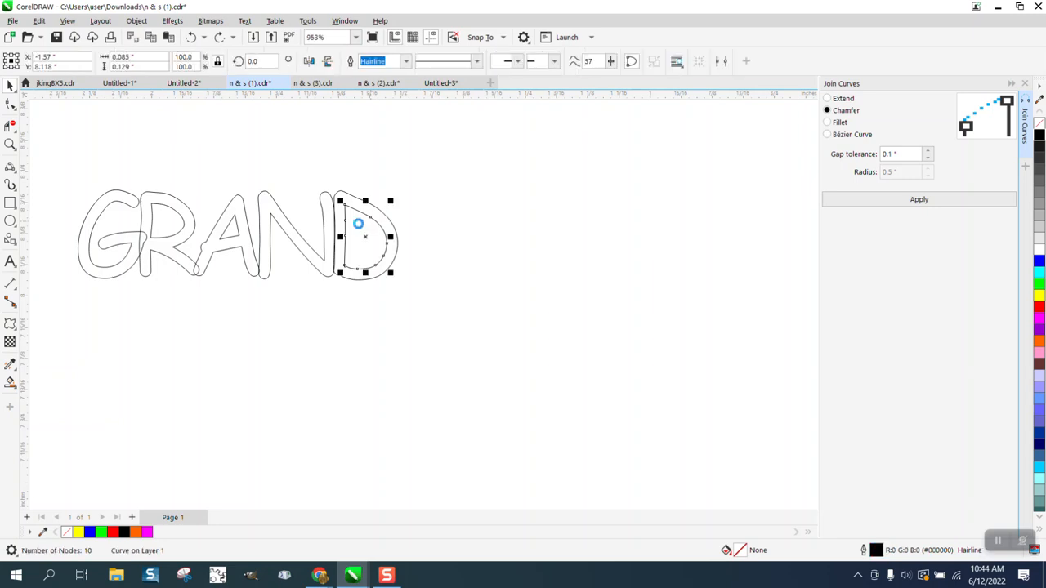
{"action": "left_click", "coordinate": [209, 233]}
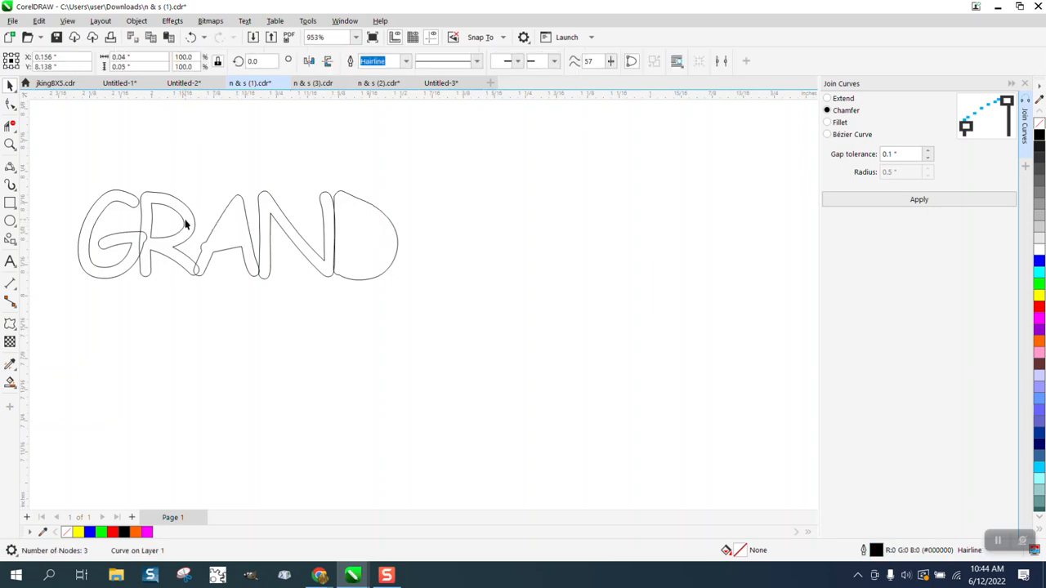
{"action": "left_click", "coordinate": [180, 223]}
{"action": "key", "text": "Right"}
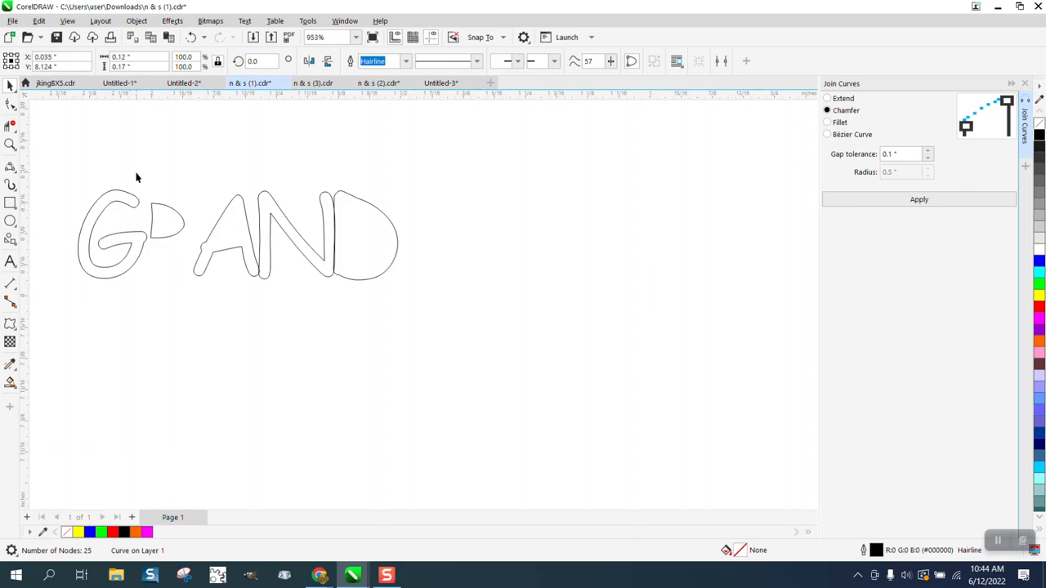
{"action": "left_click", "coordinate": [191, 36]}
{"action": "key", "text": "Escape"}
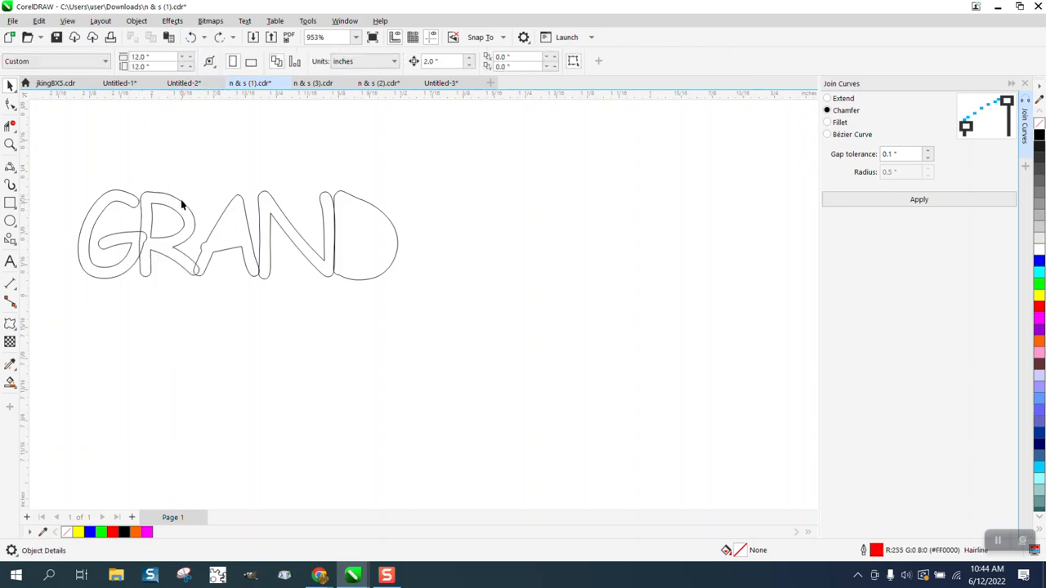
{"action": "left_click", "coordinate": [177, 217]}
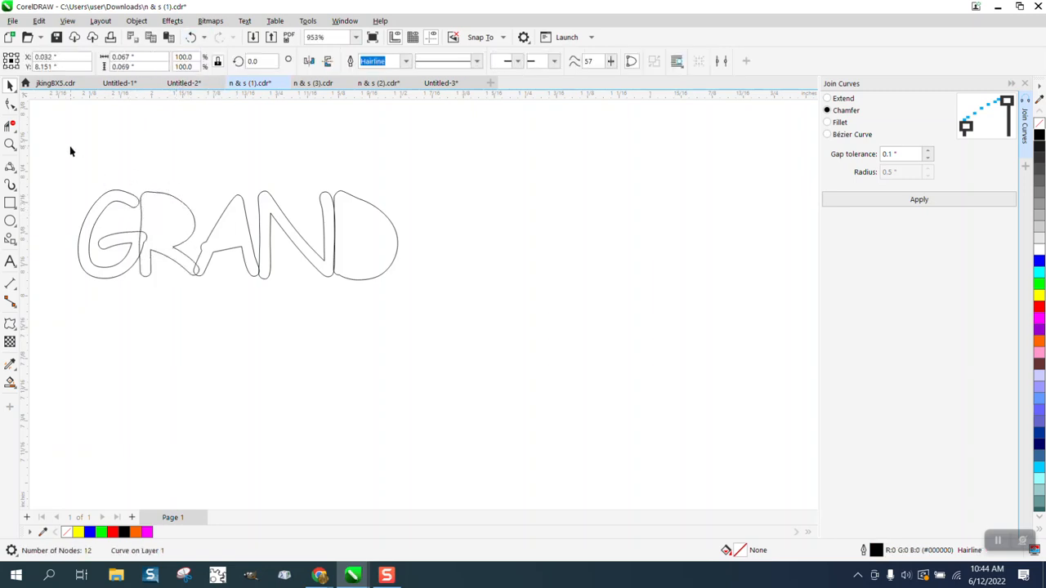
Weld the outer GRAND letter outlines into one and move the inner pieces back
{"action": "left_click_drag", "start_coordinate": [417, 338], "coordinate": [434, 335]}
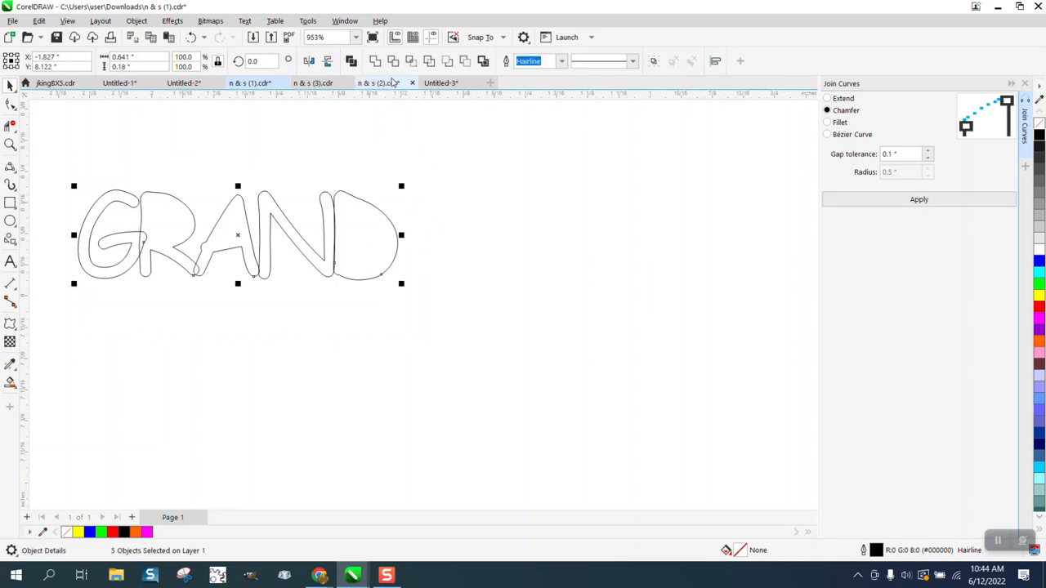
{"action": "left_click", "coordinate": [375, 60]}
{"action": "scroll", "coordinate": [495, 238], "scroll_direction": "down", "scroll_amount": 5}
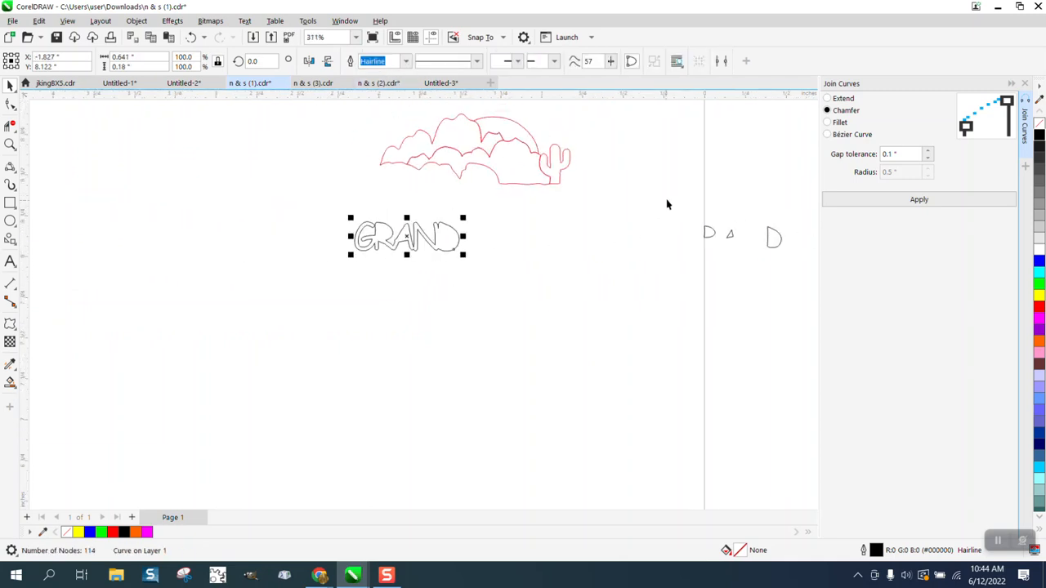
{"action": "left_click_drag", "start_coordinate": [683, 210], "coordinate": [807, 274]}
{"action": "key", "text": "Left"}
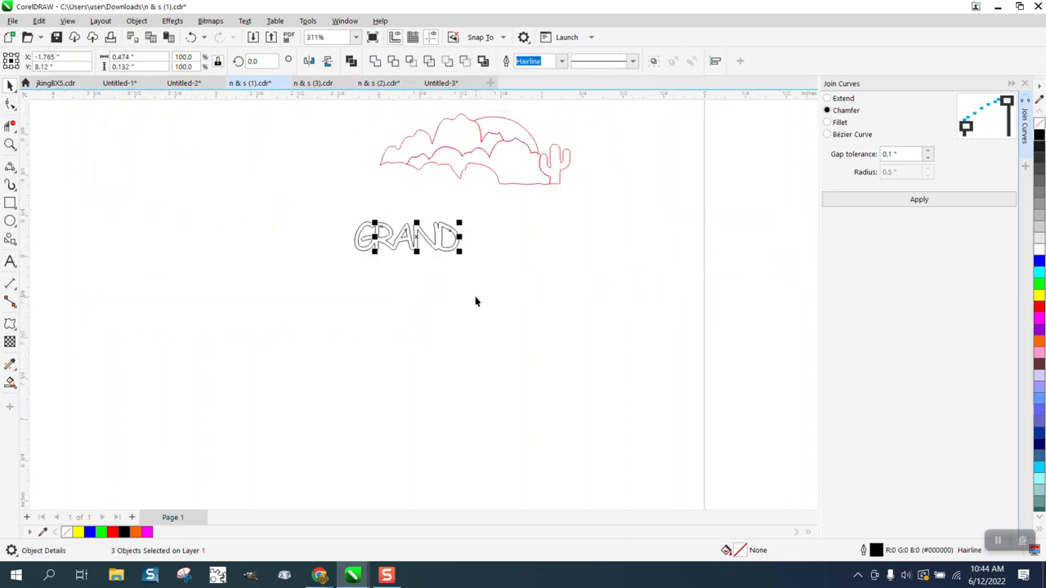
Place GRAND along the bottom of the red mountain outline and close the Join Curves docker
{"action": "left_click", "coordinate": [440, 248], "text": "shift"}
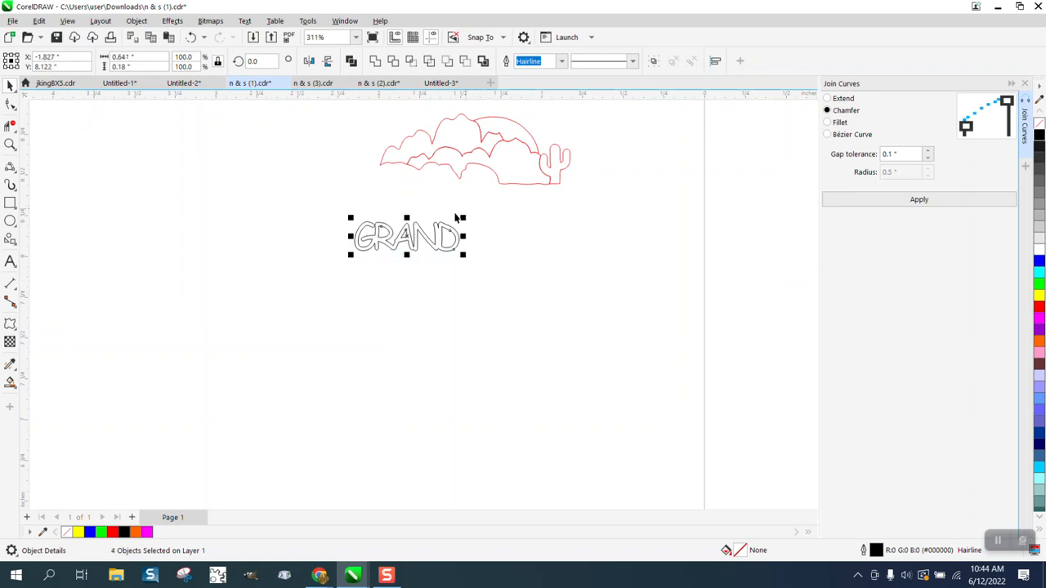
{"action": "left_click_drag", "start_coordinate": [412, 240], "coordinate": [480, 282]}
{"action": "scroll", "coordinate": [299, 207], "scroll_direction": "down", "scroll_amount": 3}
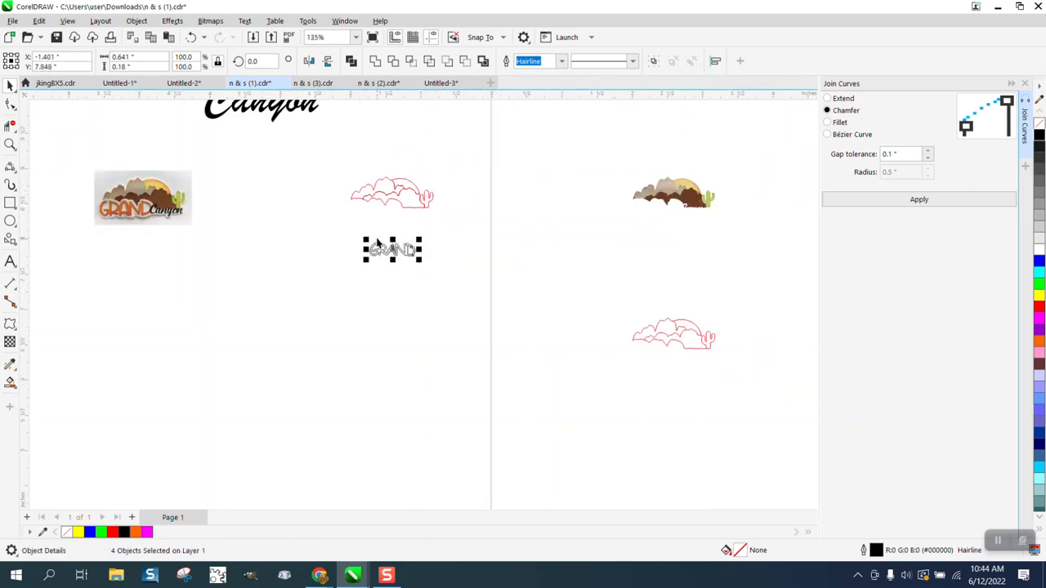
{"action": "left_click_drag", "start_coordinate": [383, 245], "coordinate": [533, 241]}
{"action": "left_click", "coordinate": [11, 144]}
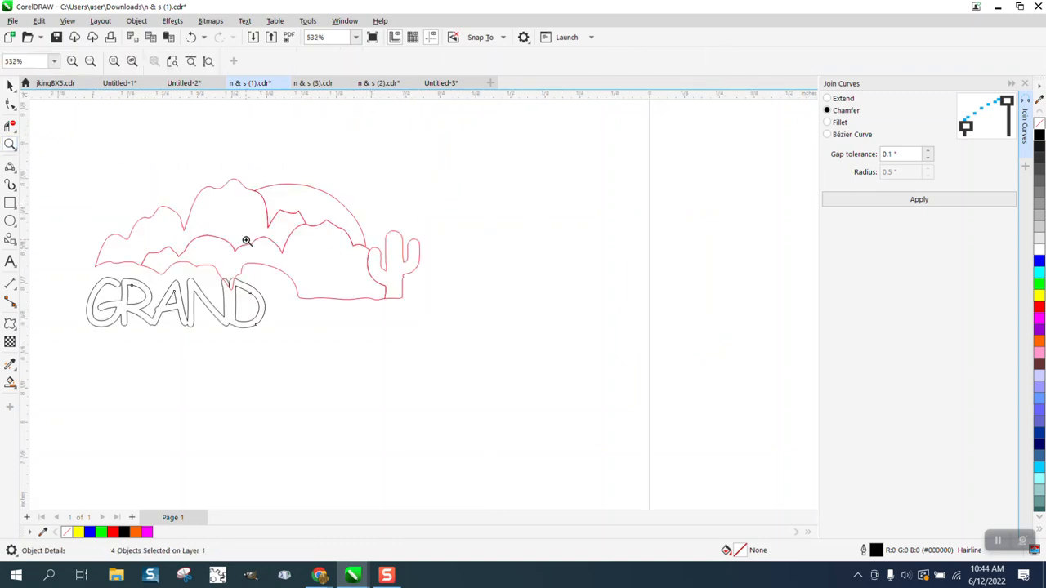
{"action": "left_click", "coordinate": [11, 86]}
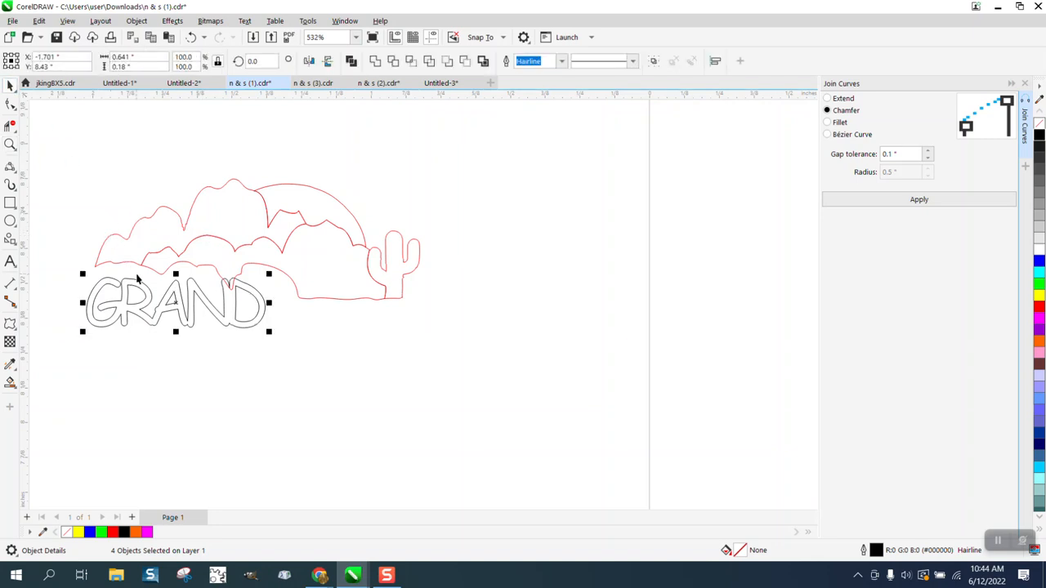
{"action": "left_click", "coordinate": [1025, 83]}
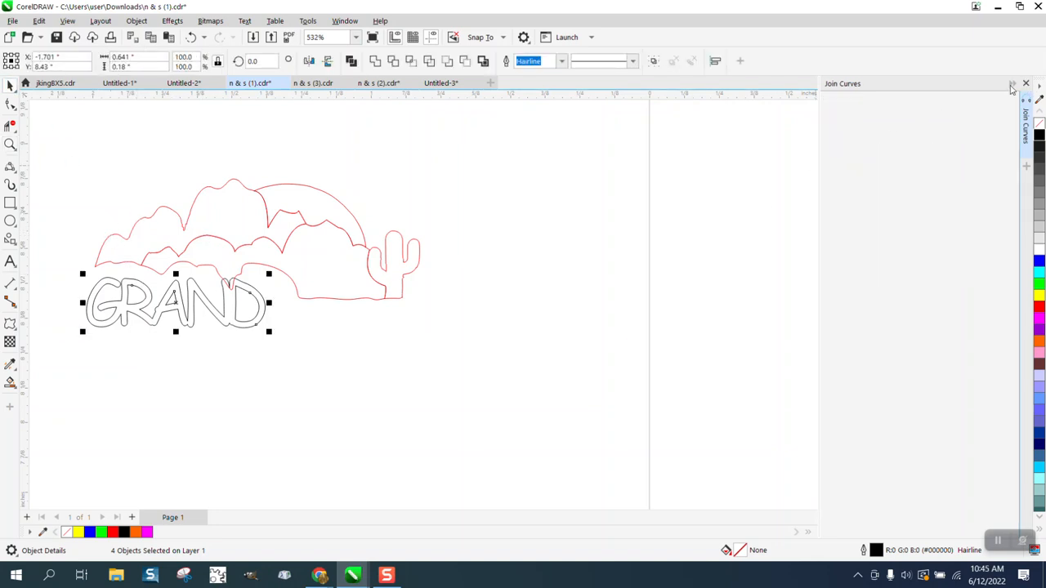
Open the Contour docker and group the four GRAND pieces
{"action": "left_click", "coordinate": [176, 23]}
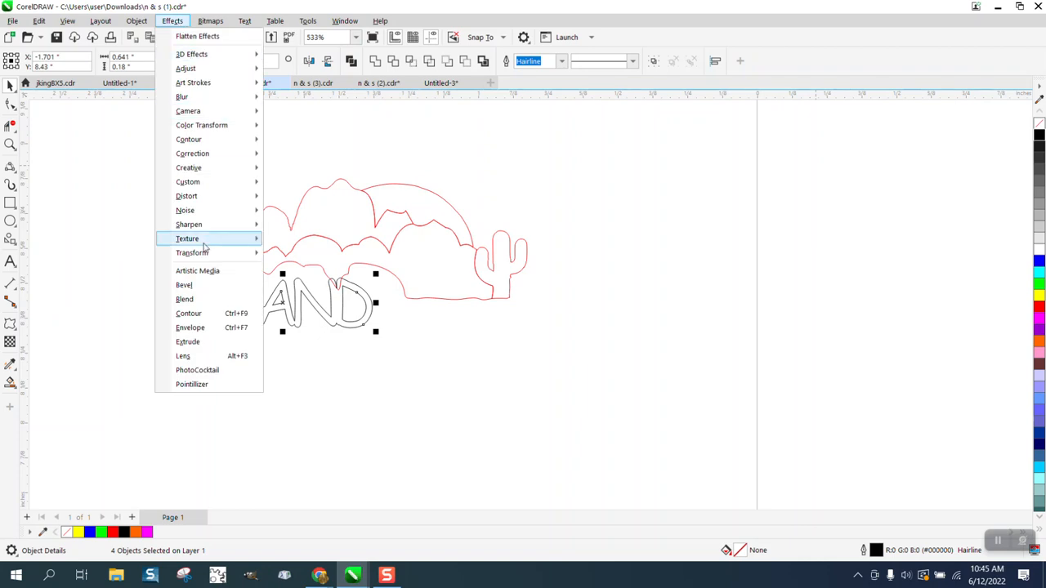
{"action": "left_click", "coordinate": [194, 312]}
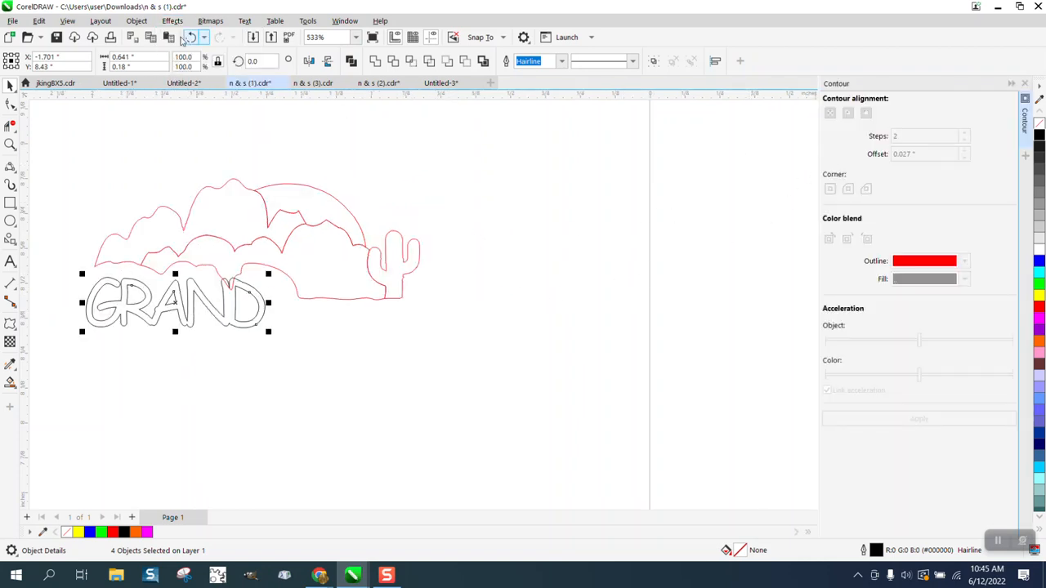
{"action": "left_click", "coordinate": [137, 22]}
{"action": "mouse_move", "coordinate": [286, 236]}
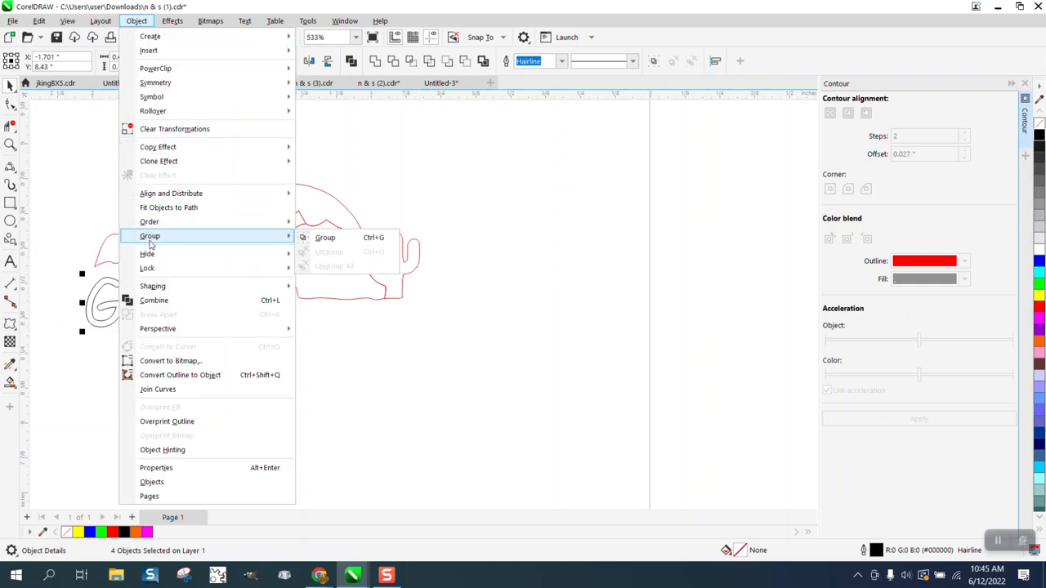
{"action": "left_click", "coordinate": [323, 236]}
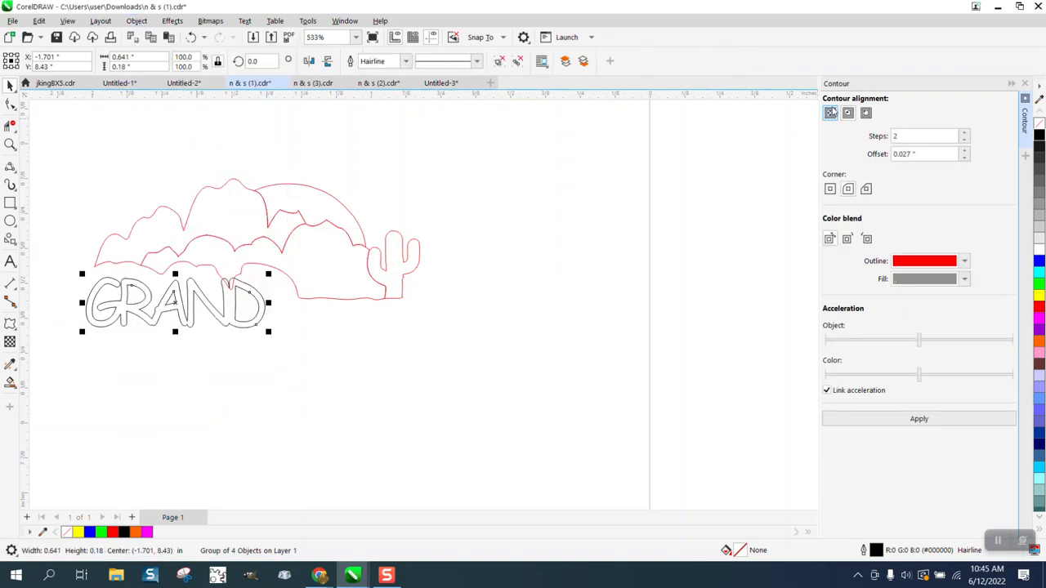
Apply a 1-step outside contour to GRAND, undoing an accidental shrink
{"action": "left_click", "coordinate": [897, 136]}
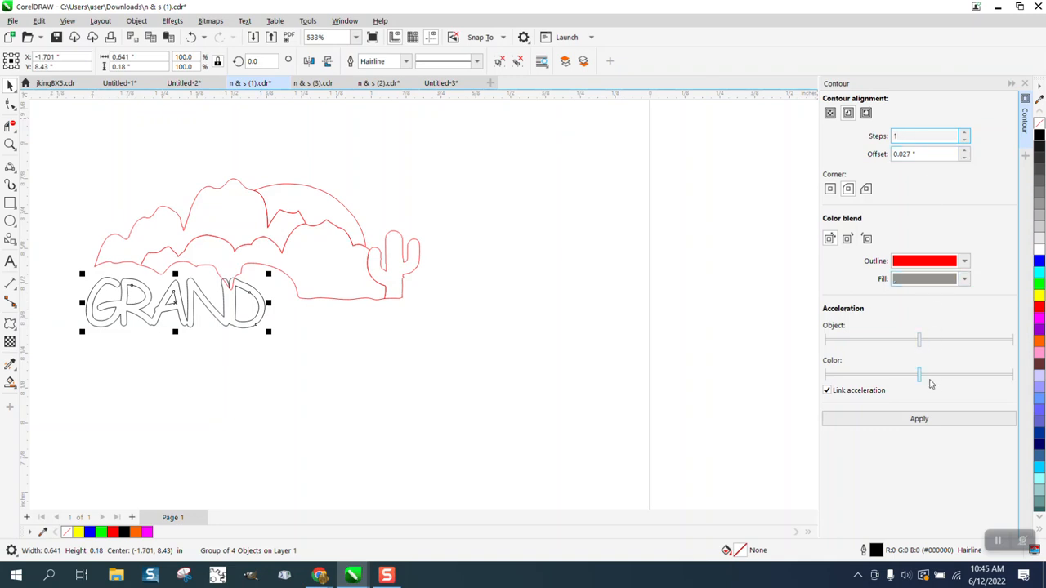
{"action": "left_click", "coordinate": [867, 112]}
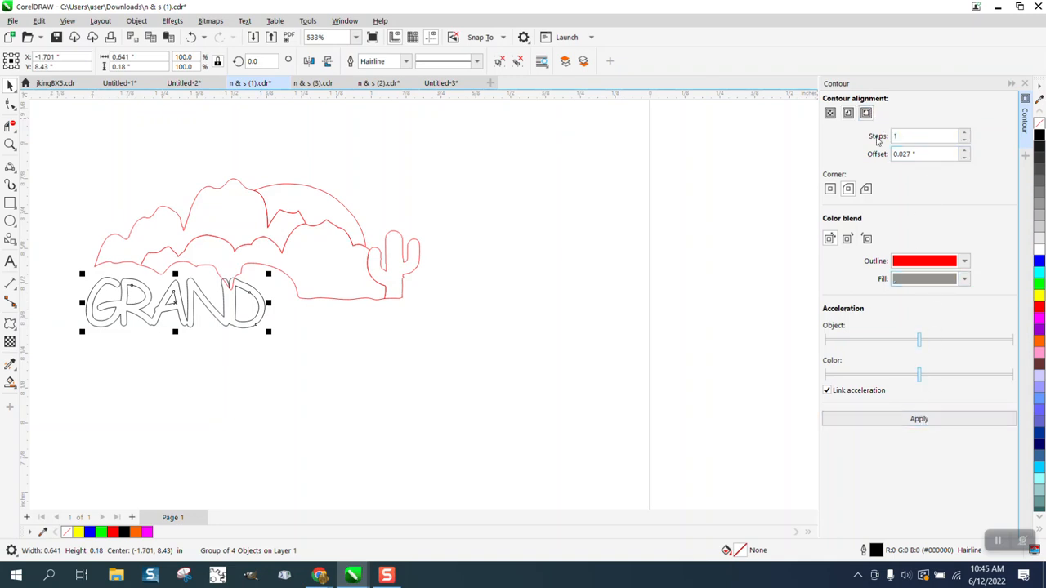
{"action": "left_click", "coordinate": [915, 419]}
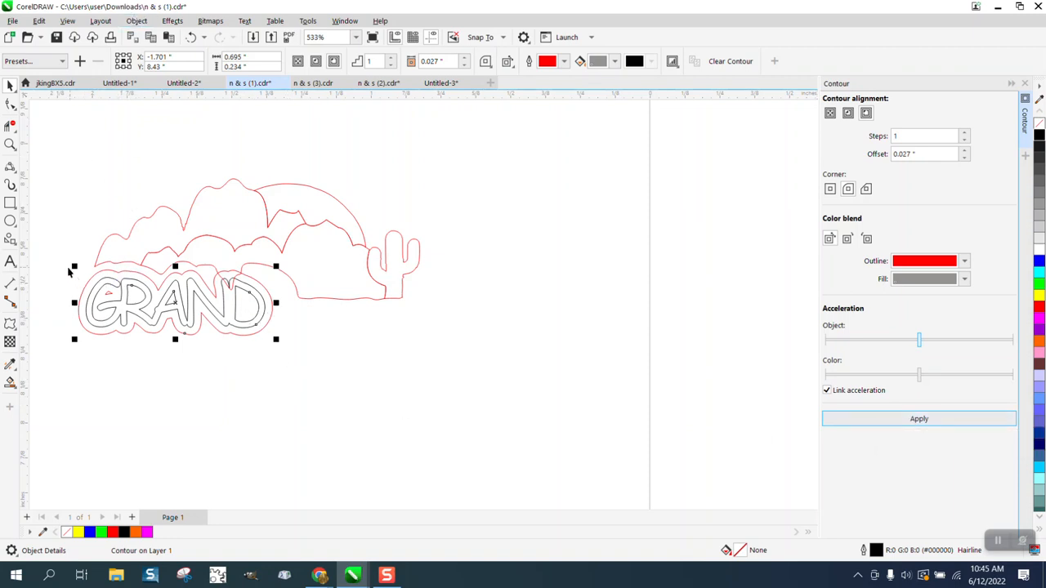
{"action": "left_click_drag", "start_coordinate": [74, 267], "coordinate": [235, 336]}
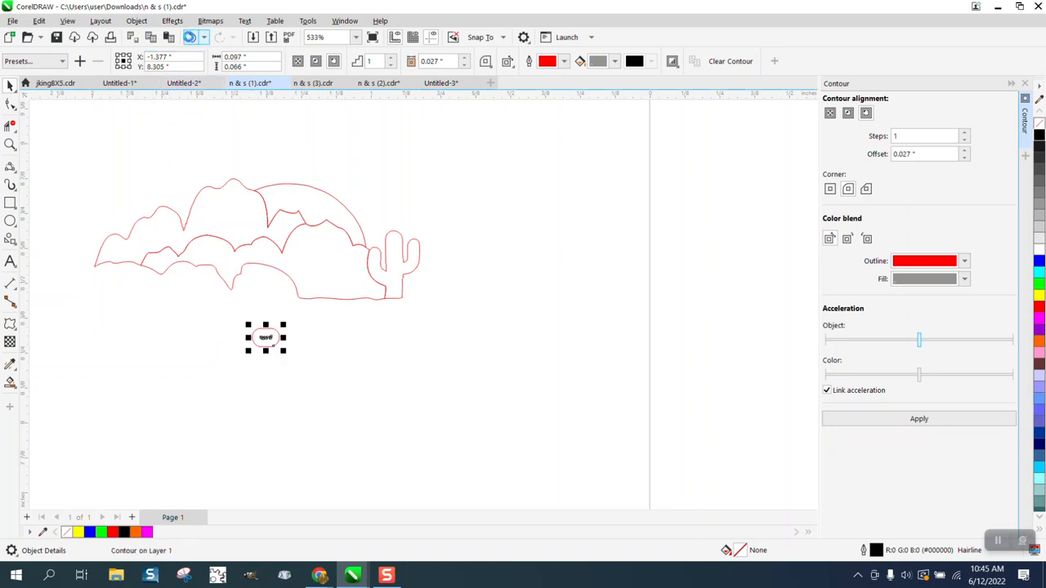
{"action": "left_click", "coordinate": [190, 37]}
{"action": "left_click", "coordinate": [287, 121]}
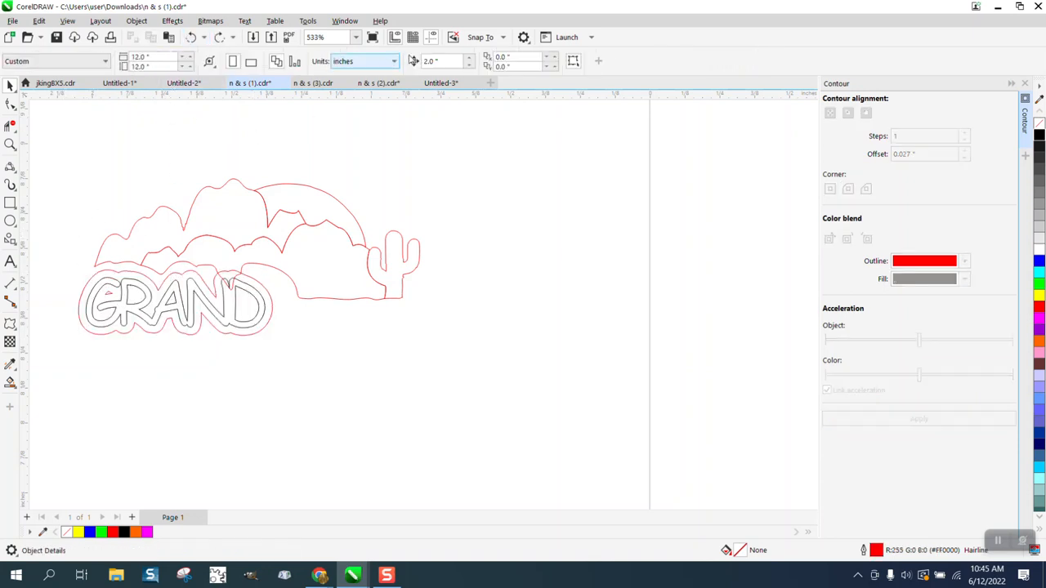
Set the nudge distance to 0.01 inch and nudge the GRAND contour group up slightly
{"action": "left_click_drag", "start_coordinate": [442, 61], "coordinate": [427, 62]}
{"action": "key", "text": "BackSpace"}
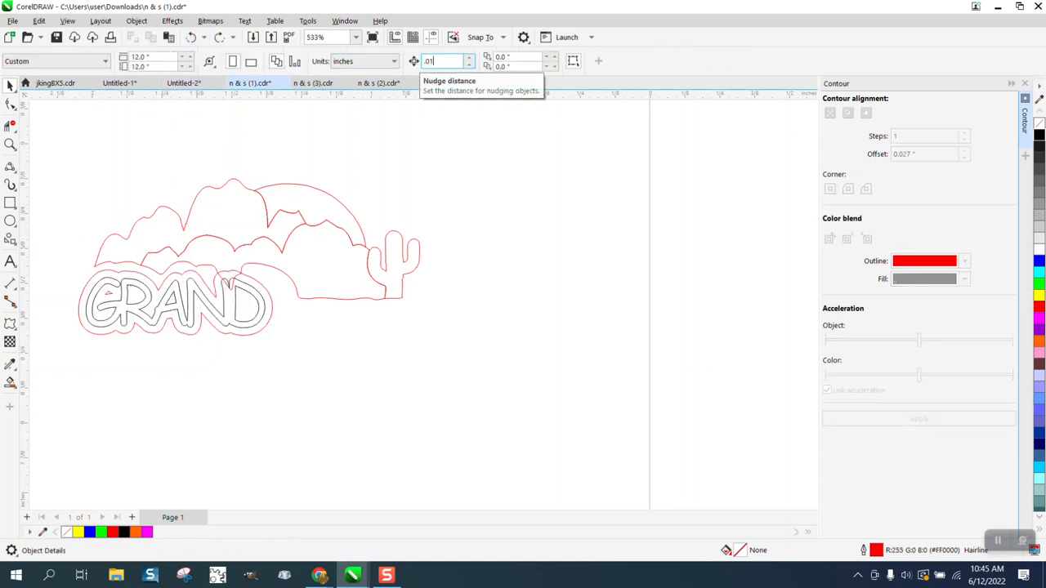
{"action": "type", "text": ".01"}
{"action": "left_click_drag", "start_coordinate": [65, 262], "coordinate": [121, 310]}
{"action": "left_click_drag", "start_coordinate": [295, 348], "coordinate": [296, 348]}
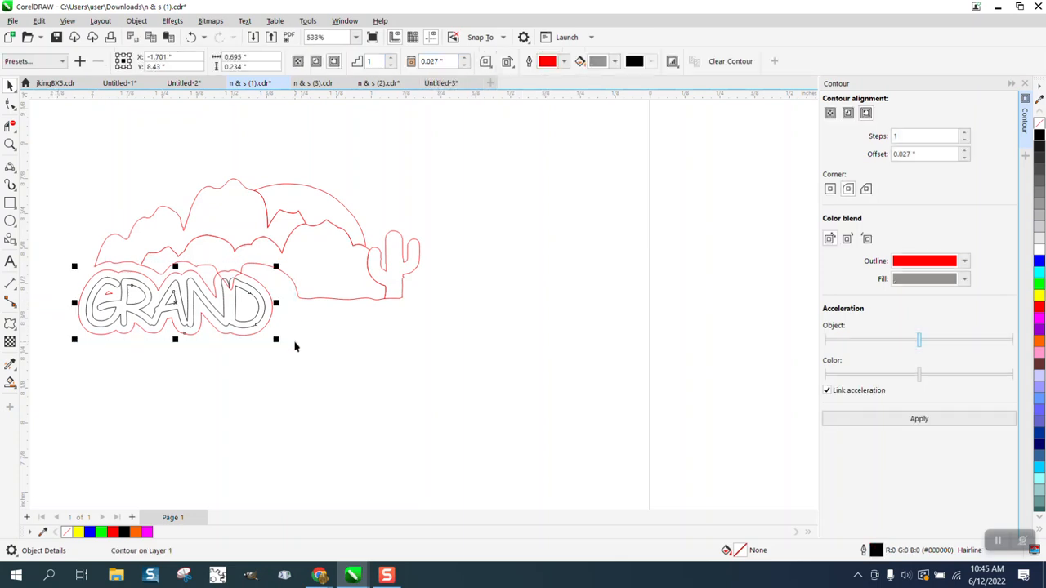
{"action": "key", "text": "Up"}
{"action": "key", "text": "Up"}
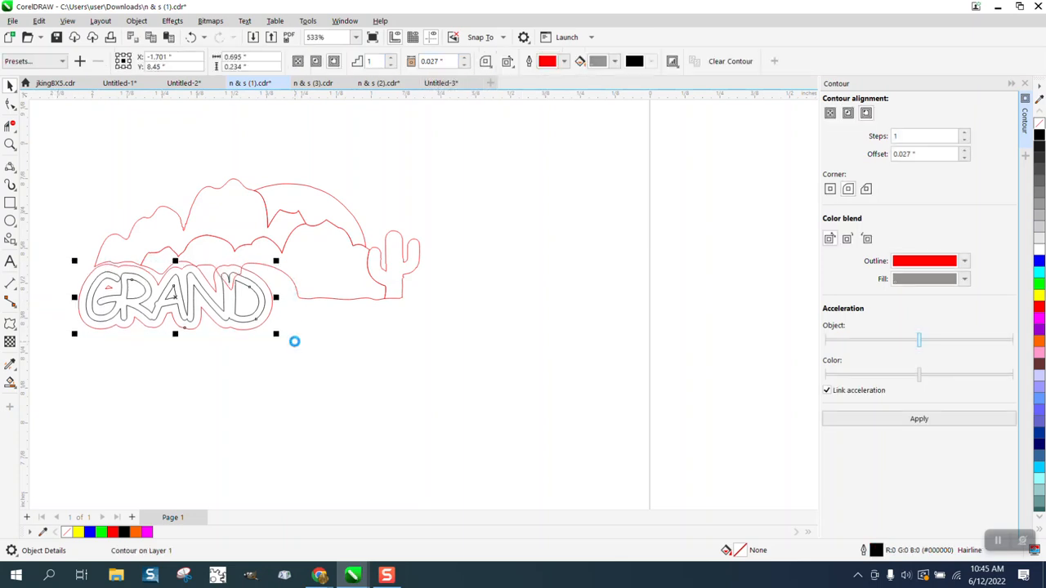
{"action": "key", "text": "Up"}
{"action": "key", "text": "Up"}
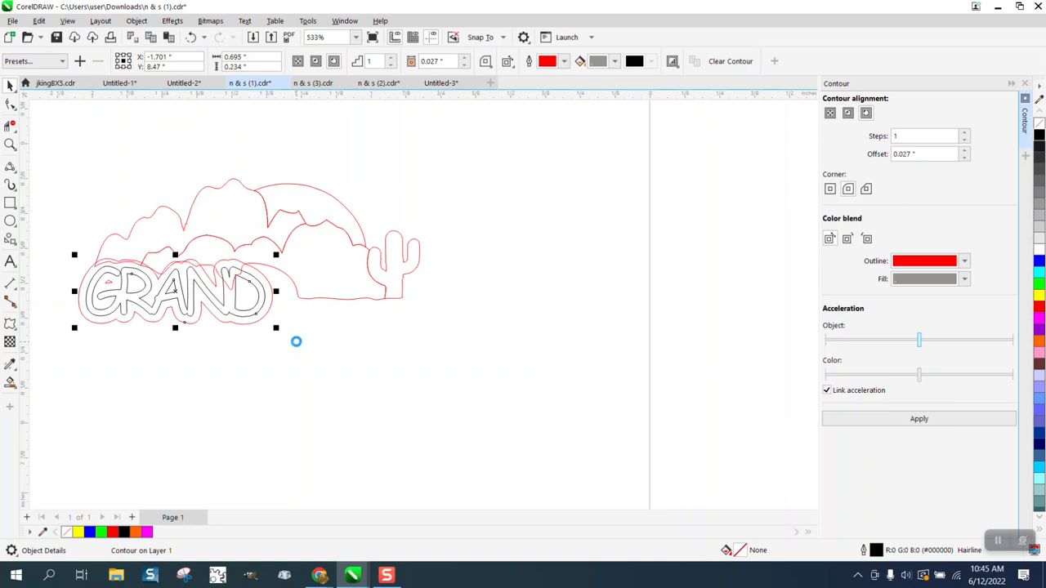
{"action": "left_click", "coordinate": [309, 336]}
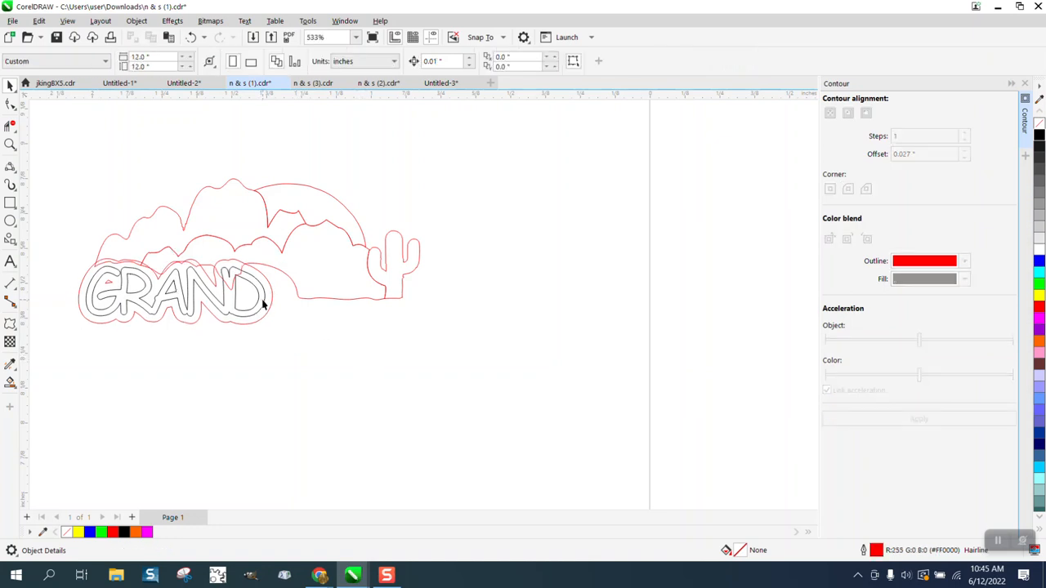
{"action": "left_click", "coordinate": [263, 302]}
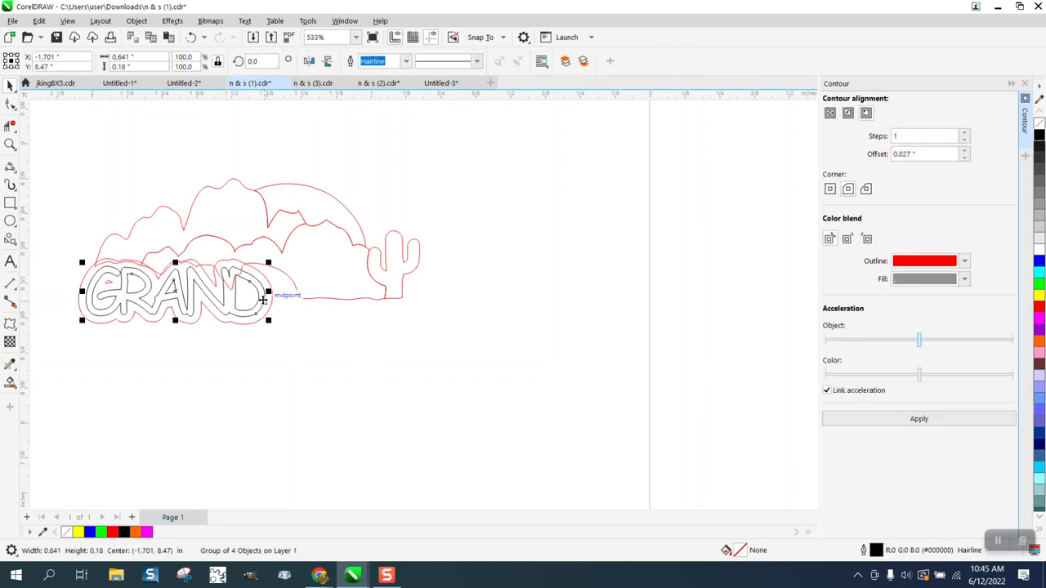
{"action": "left_click", "coordinate": [479, 228]}
Change the nudge distance to 1 inch, testing a nudge of GRAND down and back
{"action": "left_click_drag", "start_coordinate": [449, 63], "coordinate": [407, 72]}
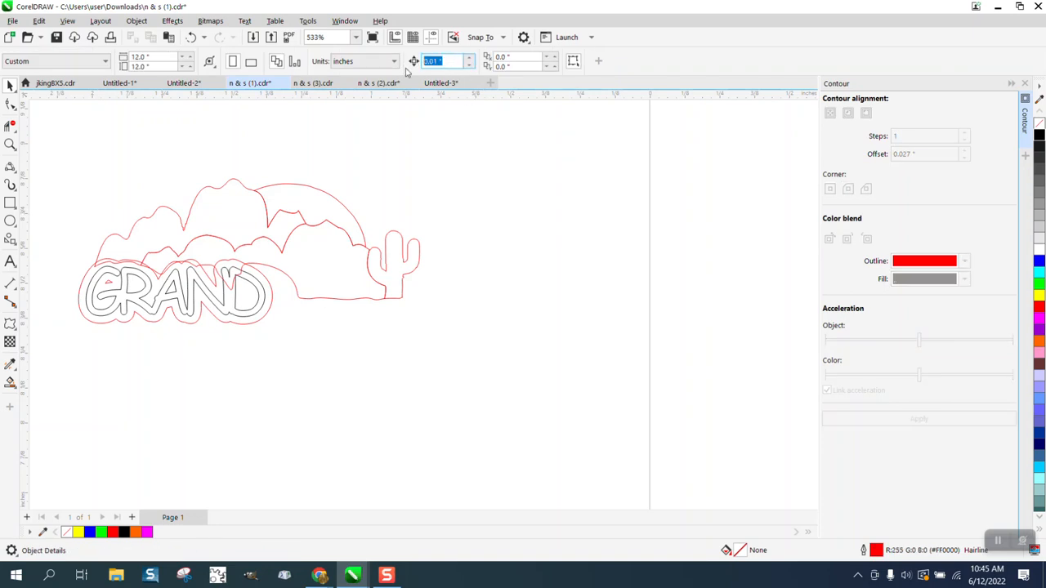
{"action": "type", "text": "1"}
{"action": "left_click", "coordinate": [261, 303]}
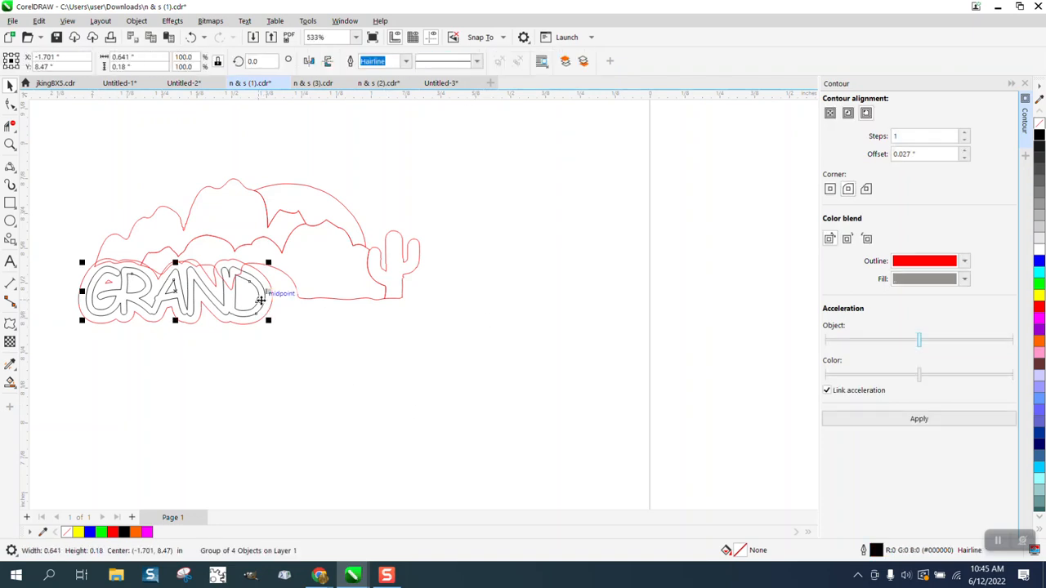
{"action": "key", "text": "Down"}
{"action": "key", "text": "ctrl+z"}
Break the red contour apart from the GRAND lettering and select the black letters
{"action": "left_click", "coordinate": [136, 20]}
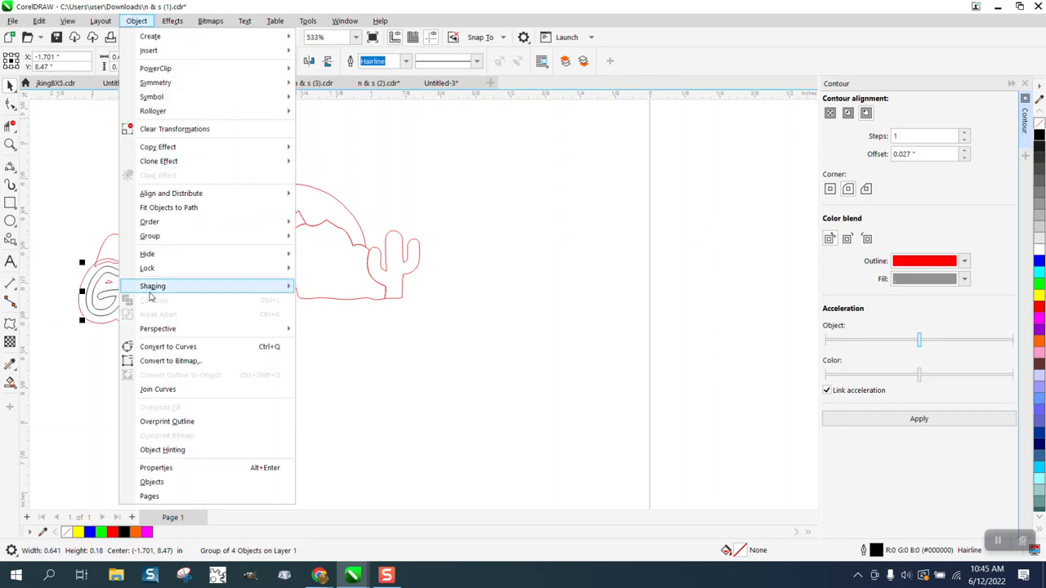
{"action": "left_click", "coordinate": [61, 226]}
{"action": "left_click_drag", "start_coordinate": [308, 345], "coordinate": [308, 345]}
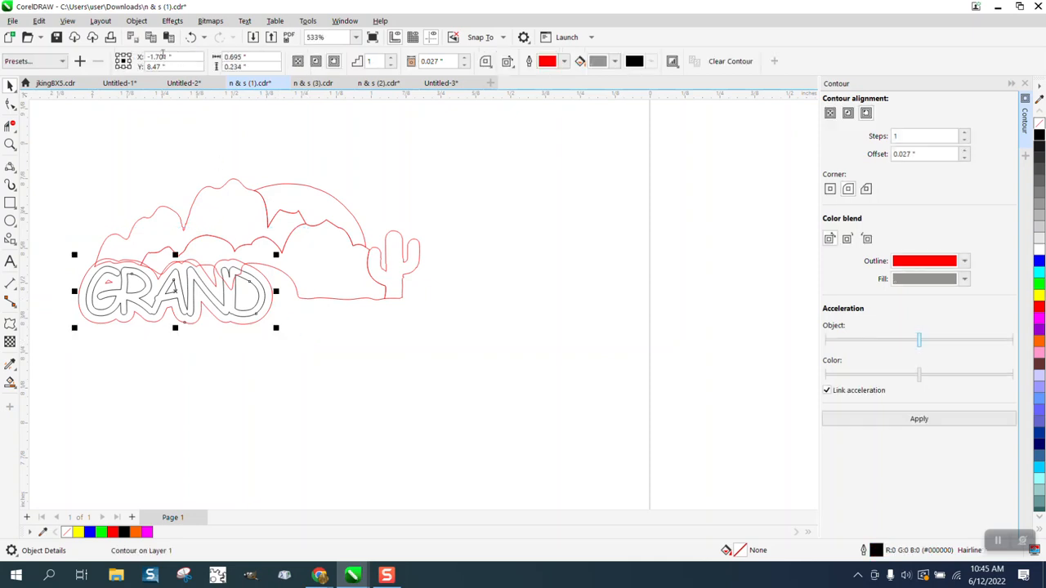
{"action": "left_click", "coordinate": [136, 21]}
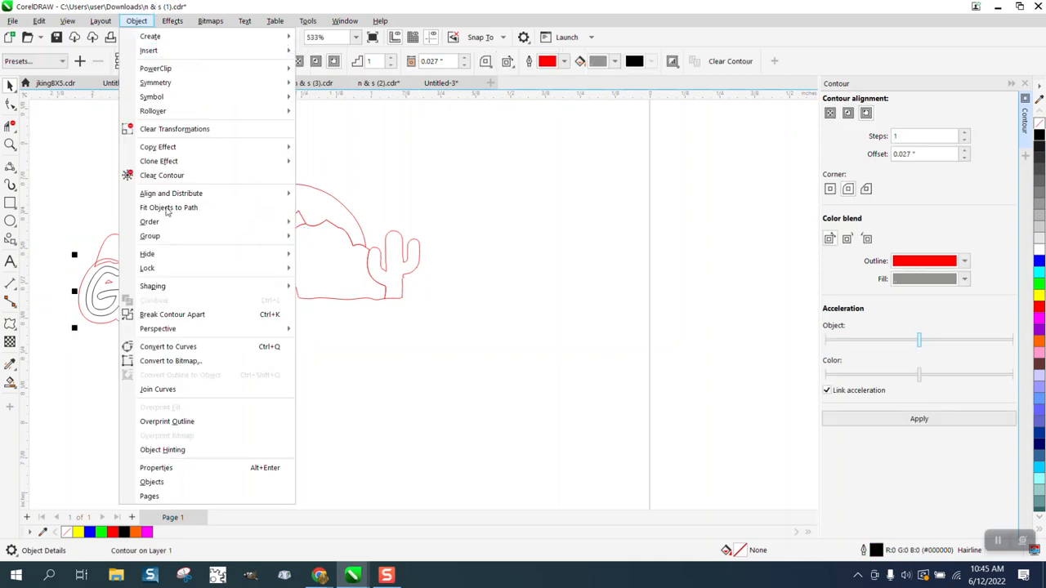
{"action": "left_click", "coordinate": [171, 315]}
{"action": "left_click", "coordinate": [287, 354]}
{"action": "left_click", "coordinate": [257, 310]}
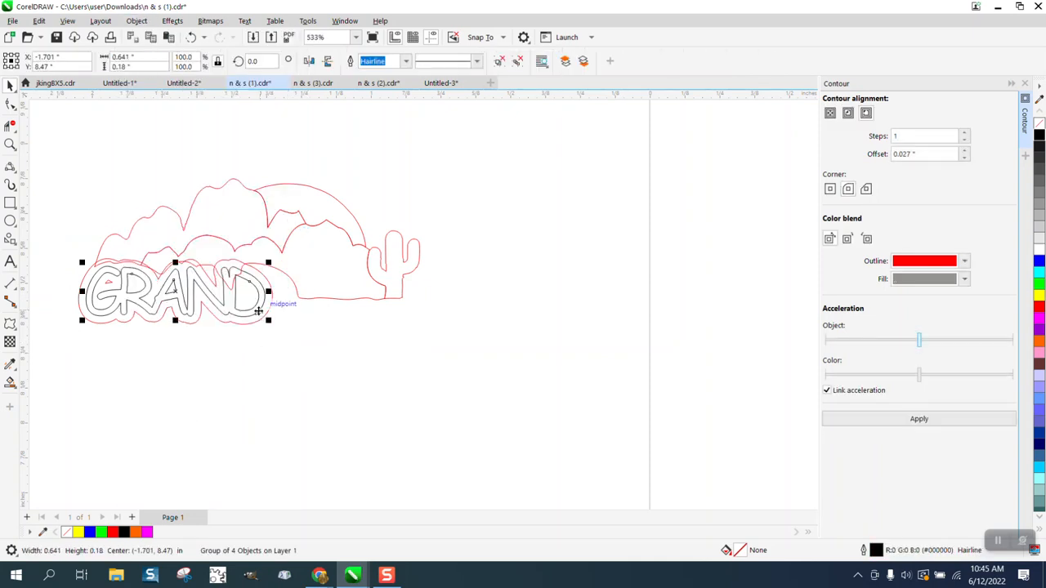
Move the black GRAND letters away and break the red title outline into separate curves
{"action": "key", "text": "Delete"}
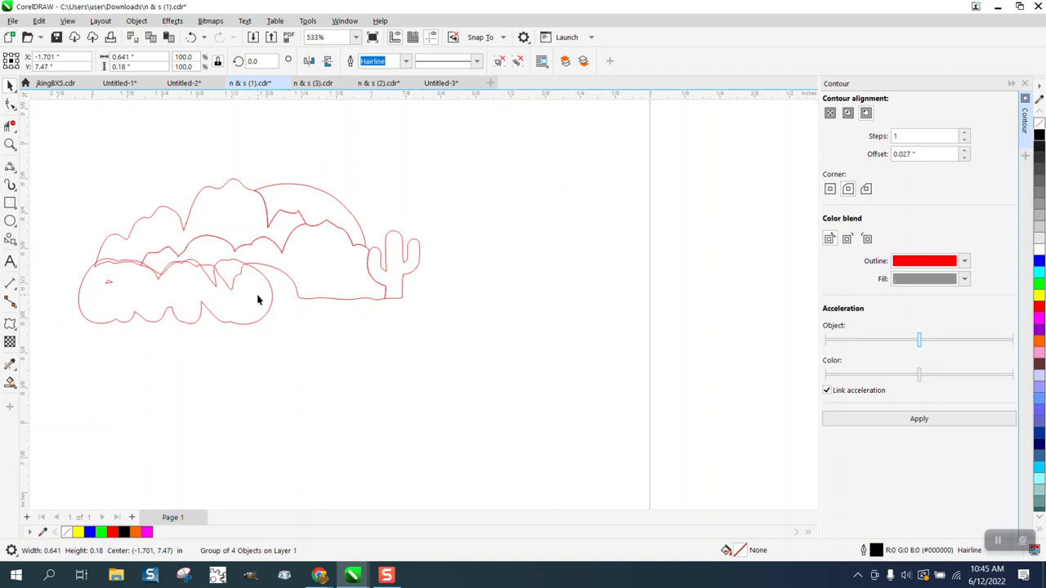
{"action": "left_click", "coordinate": [113, 287]}
{"action": "left_click", "coordinate": [137, 20]}
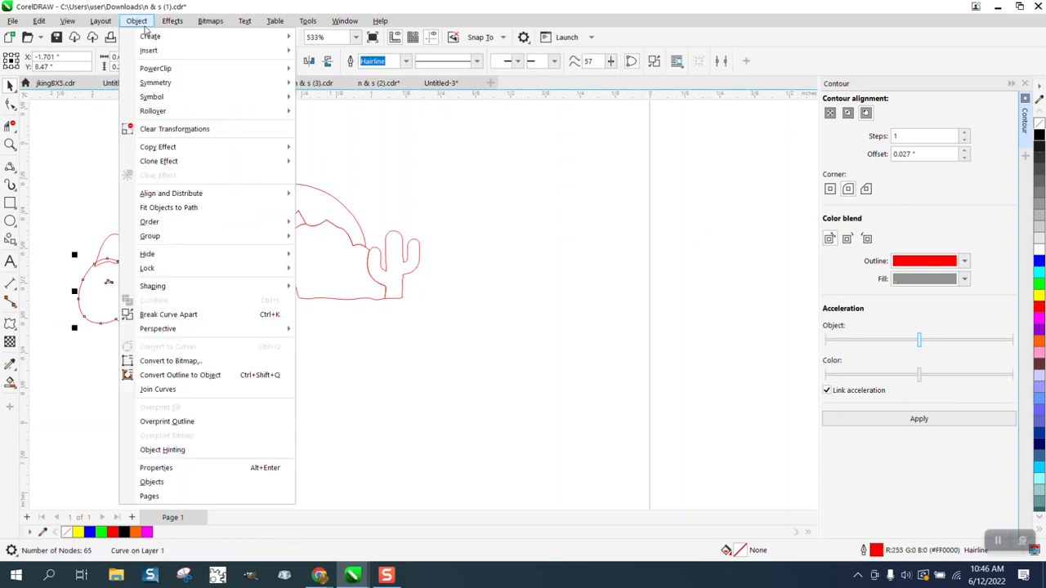
{"action": "left_click", "coordinate": [169, 314]}
{"action": "left_click", "coordinate": [104, 282]}
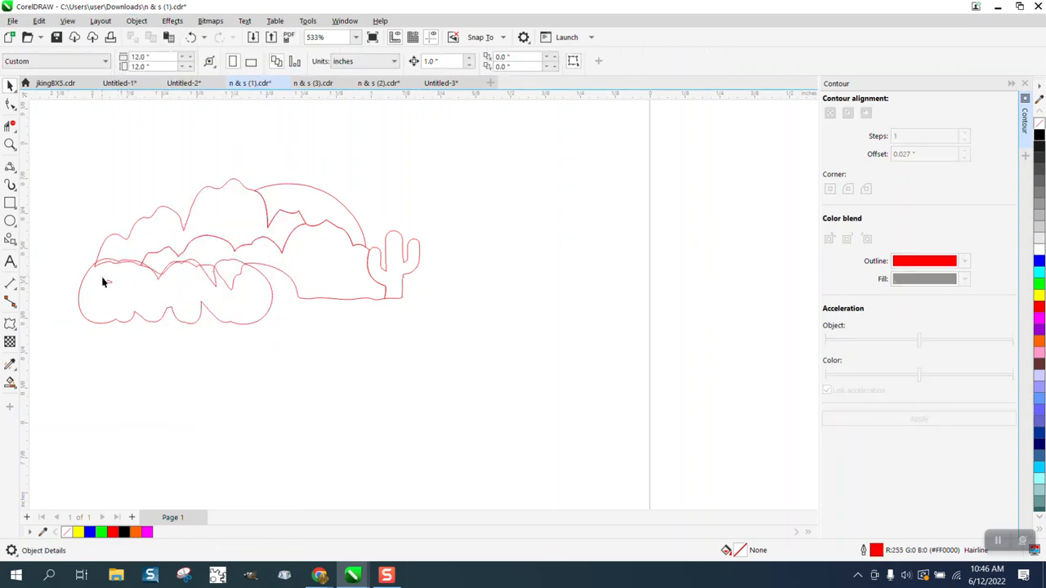
{"action": "left_click", "coordinate": [109, 284]}
{"action": "left_click", "coordinate": [126, 284]}
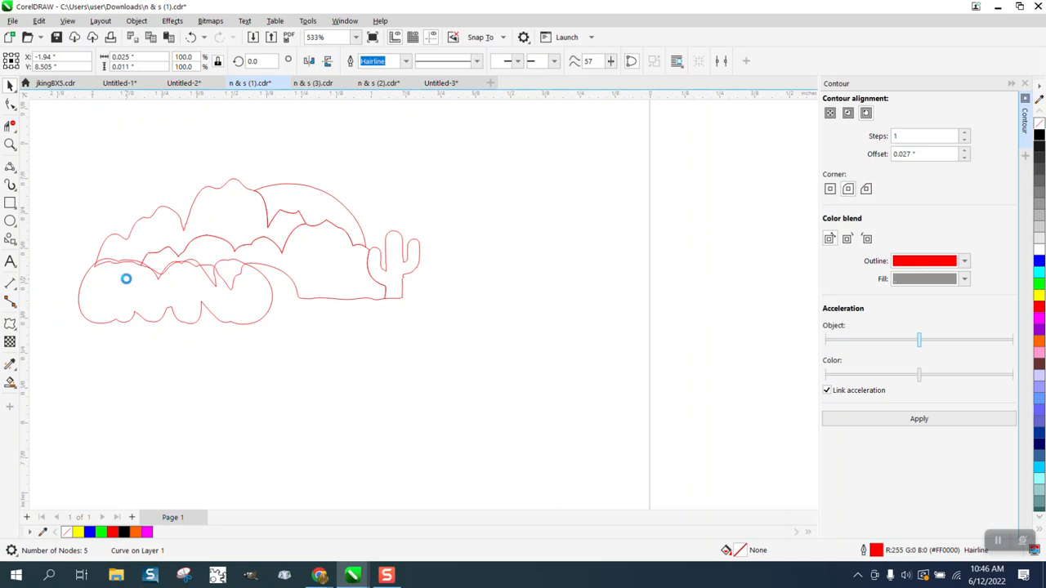
Zoom in on the hills and title and select all the red outline curves
{"action": "left_click", "coordinate": [10, 144]}
{"action": "left_click_drag", "start_coordinate": [38, 147], "coordinate": [490, 362]}
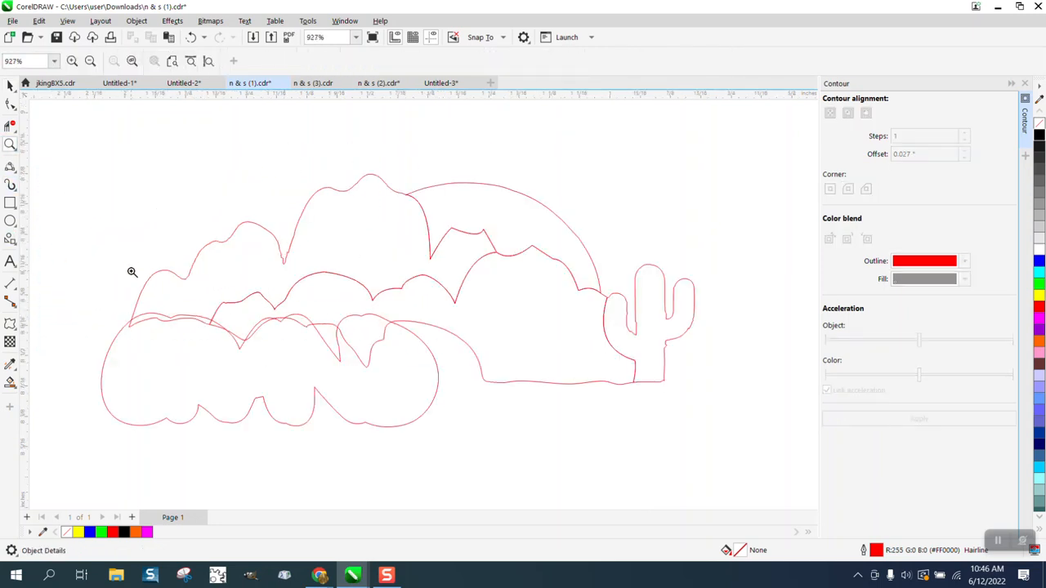
{"action": "key", "text": "space"}
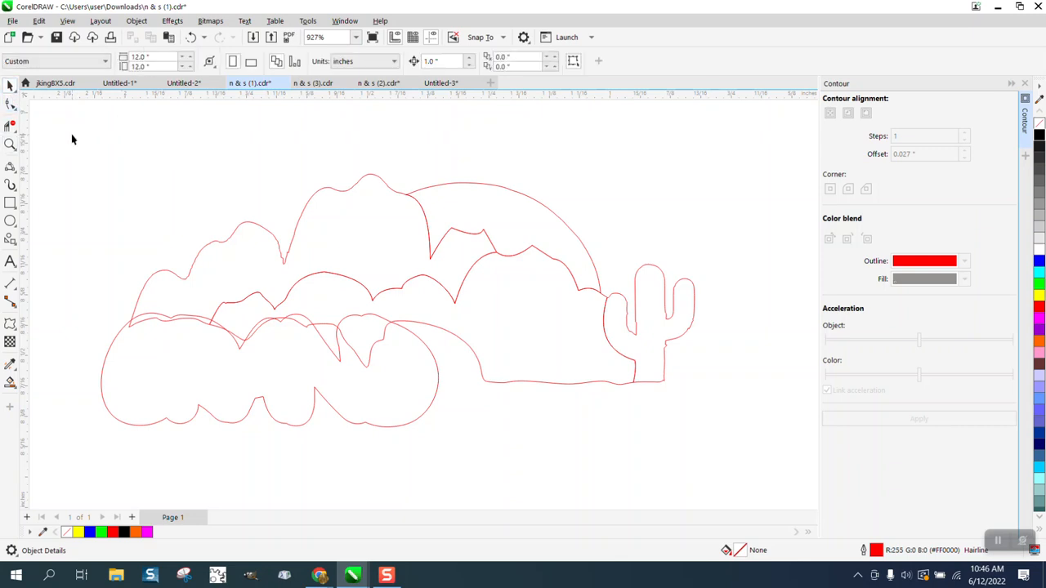
{"action": "mouse_move", "coordinate": [70, 136]}
{"action": "left_mouse_down"}
{"action": "mouse_move", "coordinate": [415, 430]}
{"action": "mouse_move", "coordinate": [741, 446]}
{"action": "left_mouse_up"}
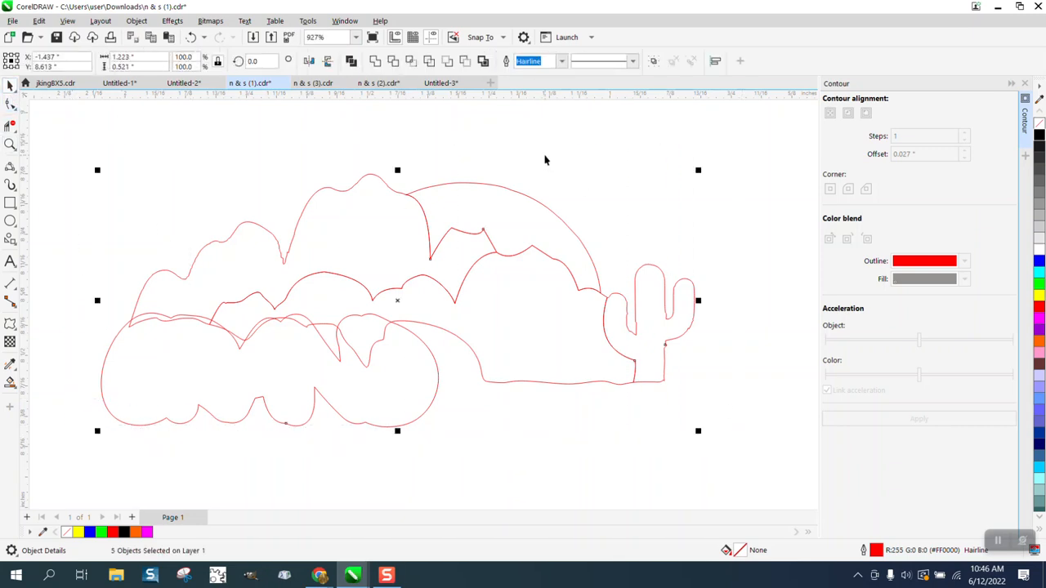
Try welding the curves, then delete overlapping segments inside the title outline
{"action": "left_click", "coordinate": [377, 63]}
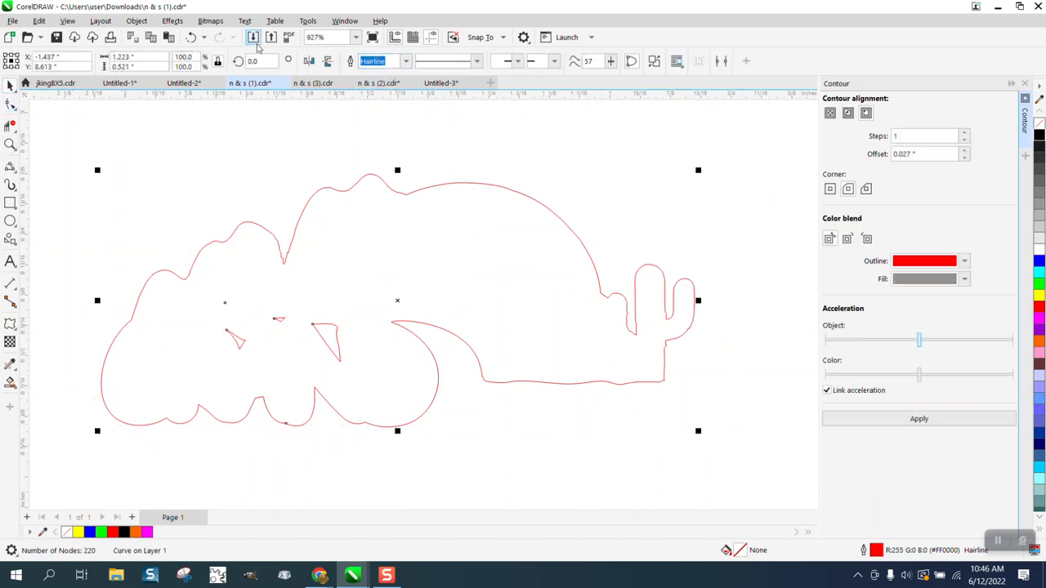
{"action": "left_click", "coordinate": [190, 38]}
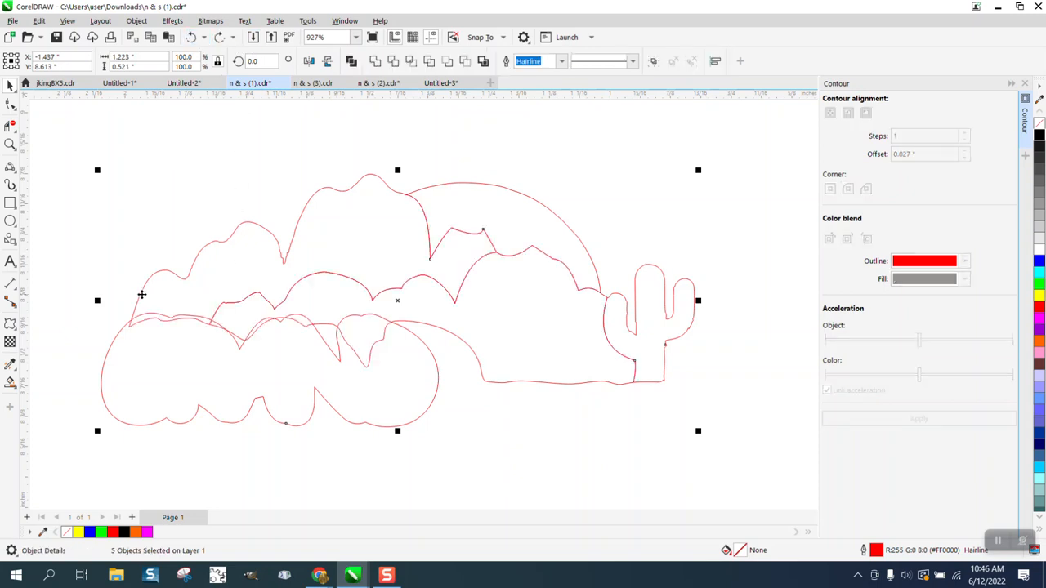
{"action": "left_click", "coordinate": [10, 125]}
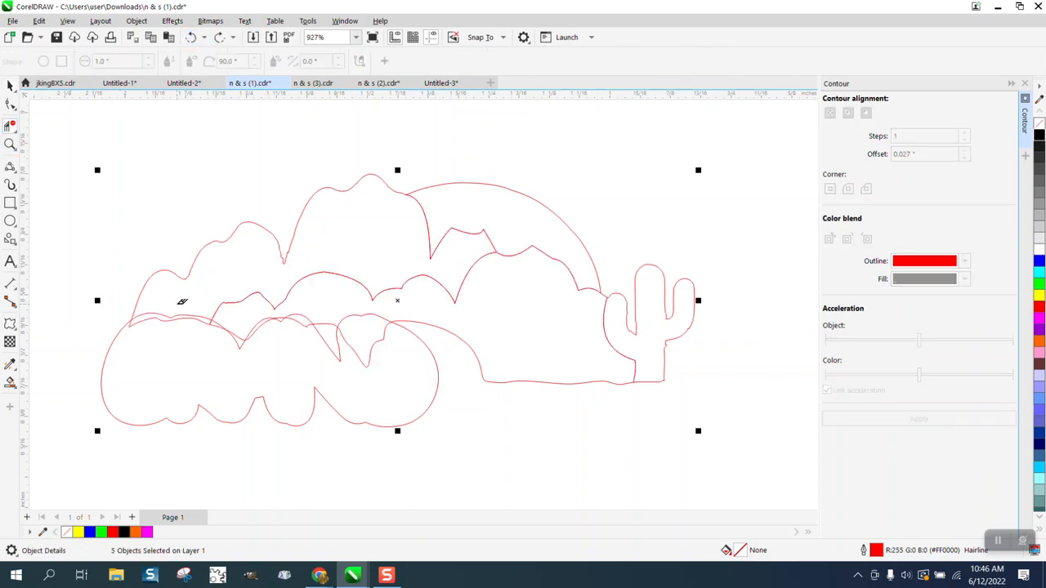
{"action": "left_click", "coordinate": [179, 304]}
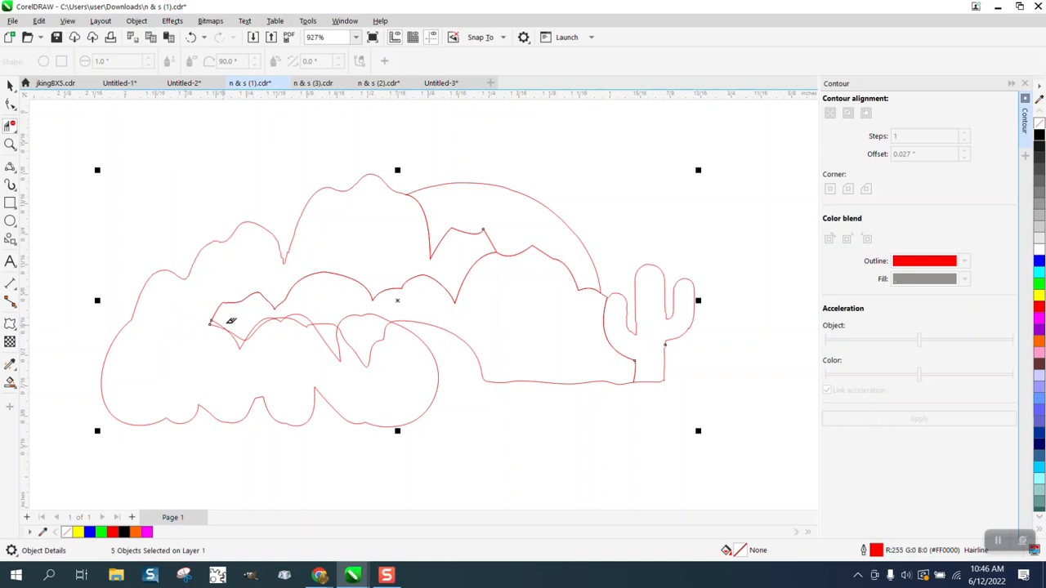
{"action": "left_click_drag", "start_coordinate": [229, 321], "coordinate": [219, 350]}
{"action": "left_click", "coordinate": [281, 334]}
{"action": "left_click", "coordinate": [311, 323]}
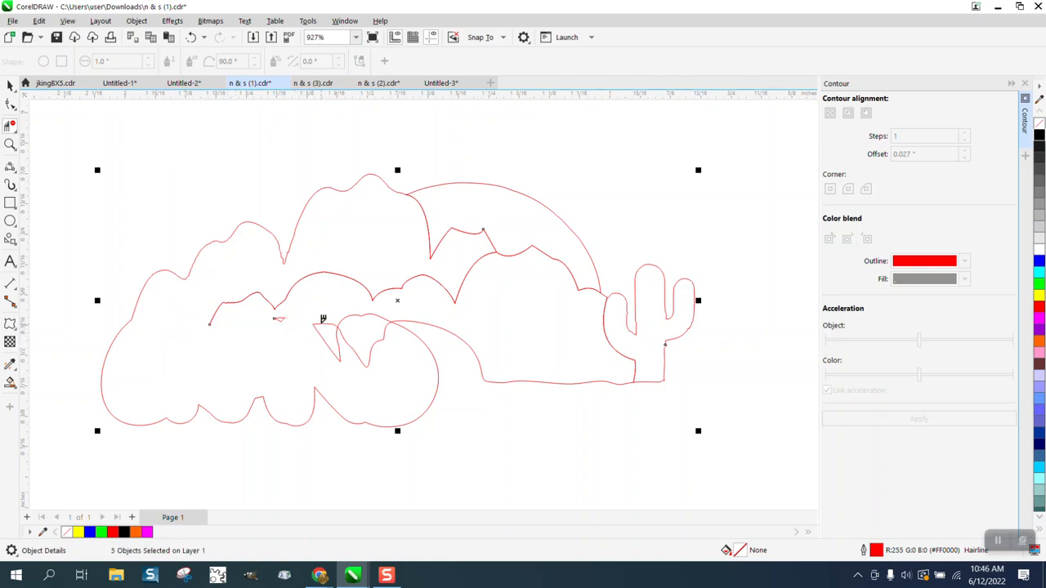
{"action": "left_click", "coordinate": [325, 333]}
{"action": "left_click", "coordinate": [281, 318]}
{"action": "left_click", "coordinate": [356, 331]}
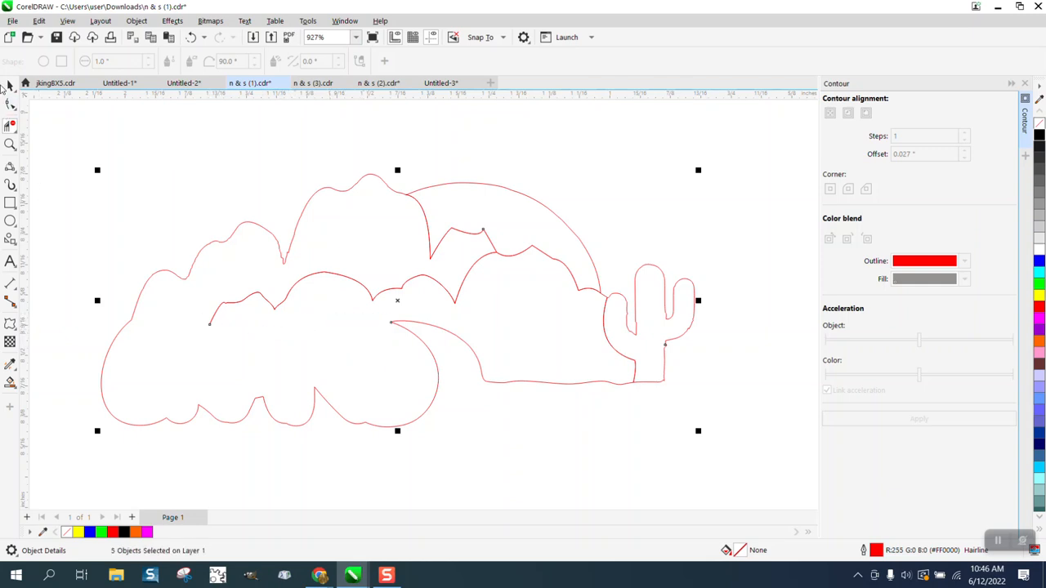
Undo the last five segment deletions and clear the selection
{"action": "left_click", "coordinate": [10, 85]}
{"action": "scroll", "coordinate": [292, 307], "scroll_direction": "down", "scroll_amount": 2}
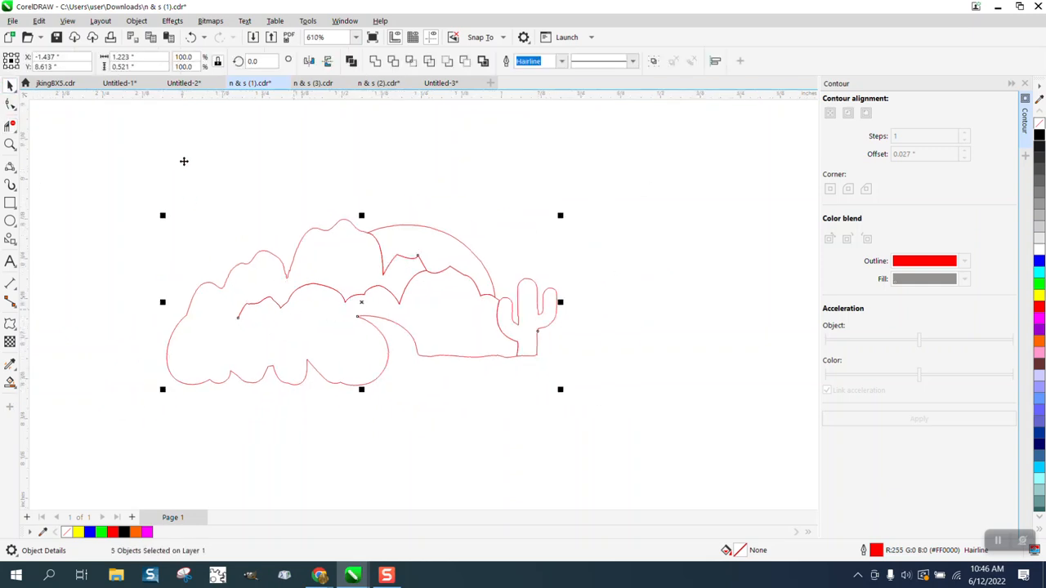
{"action": "left_click", "coordinate": [190, 38]}
{"action": "left_click", "coordinate": [191, 38]}
{"action": "left_click", "coordinate": [190, 38]}
{"action": "left_click", "coordinate": [192, 39]}
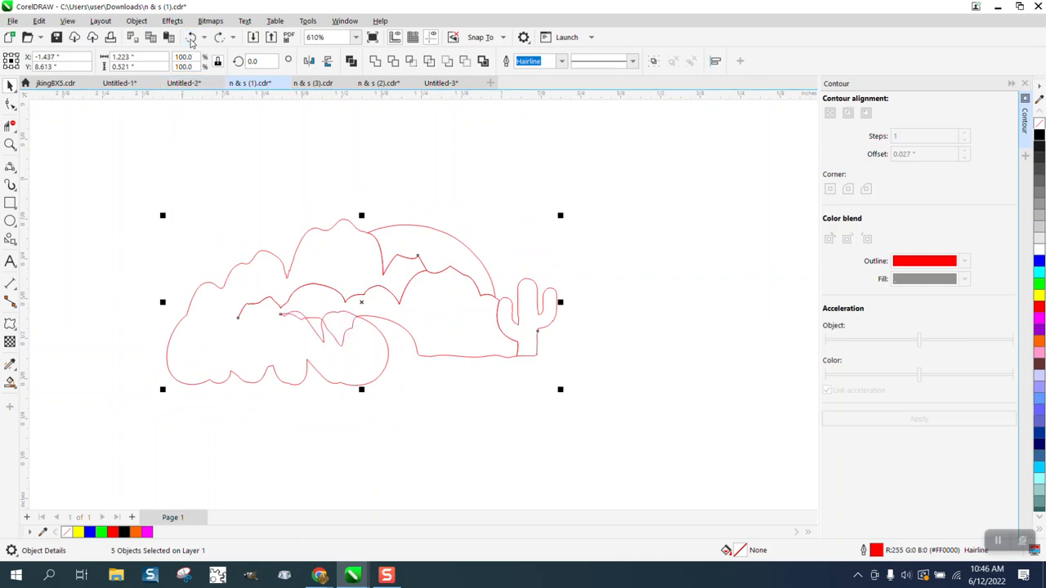
{"action": "left_click", "coordinate": [192, 39]}
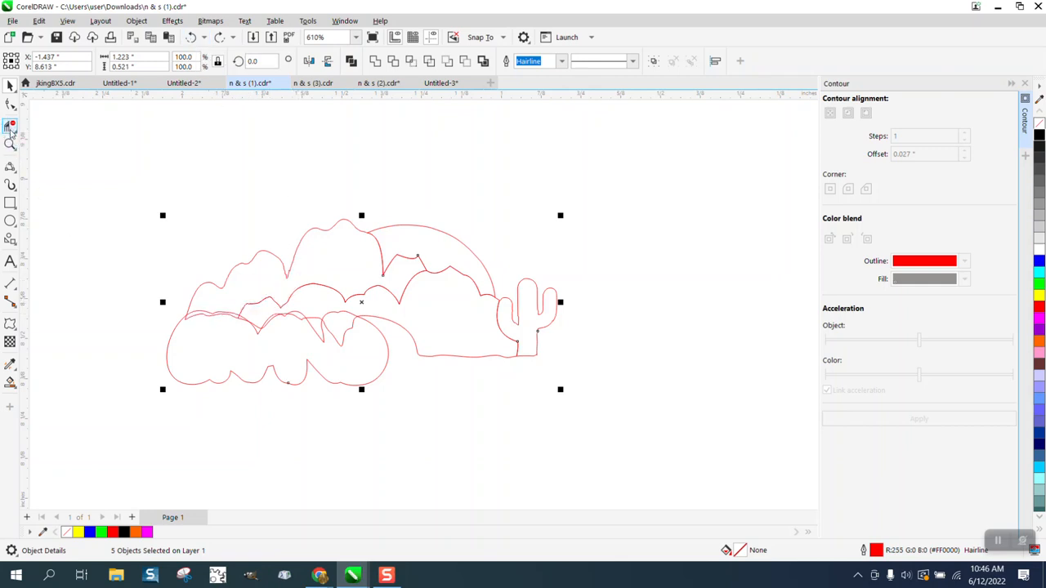
{"action": "left_click_drag", "start_coordinate": [165, 291], "coordinate": [197, 322]}
{"action": "left_click", "coordinate": [444, 378]}
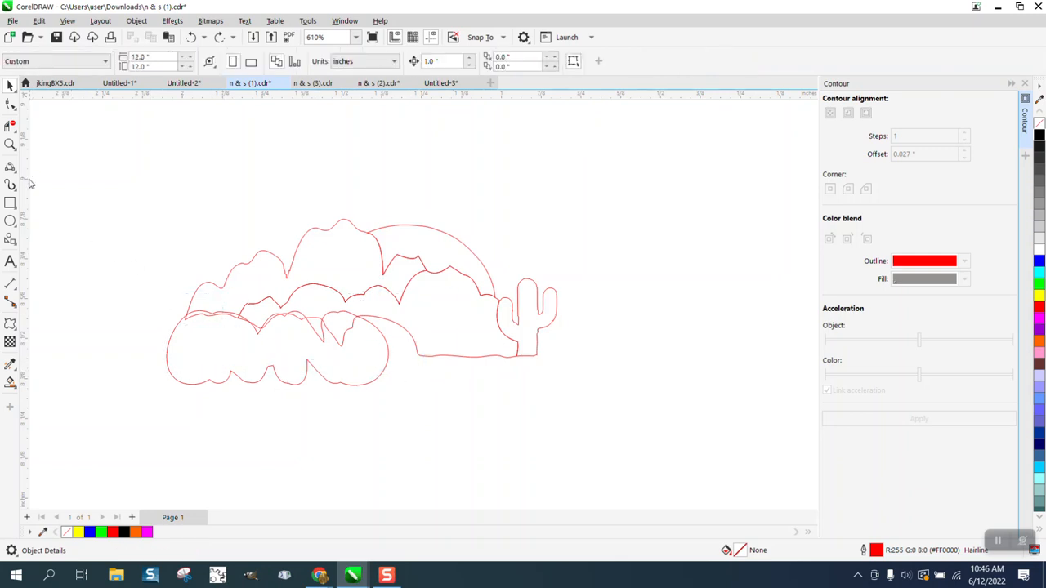
Zoom in and trim the remaining overlapping segments, including the V-shaped dips, with Virtual Segment Delete
{"action": "left_click", "coordinate": [10, 144]}
{"action": "left_click_drag", "start_coordinate": [143, 281], "coordinate": [567, 420]}
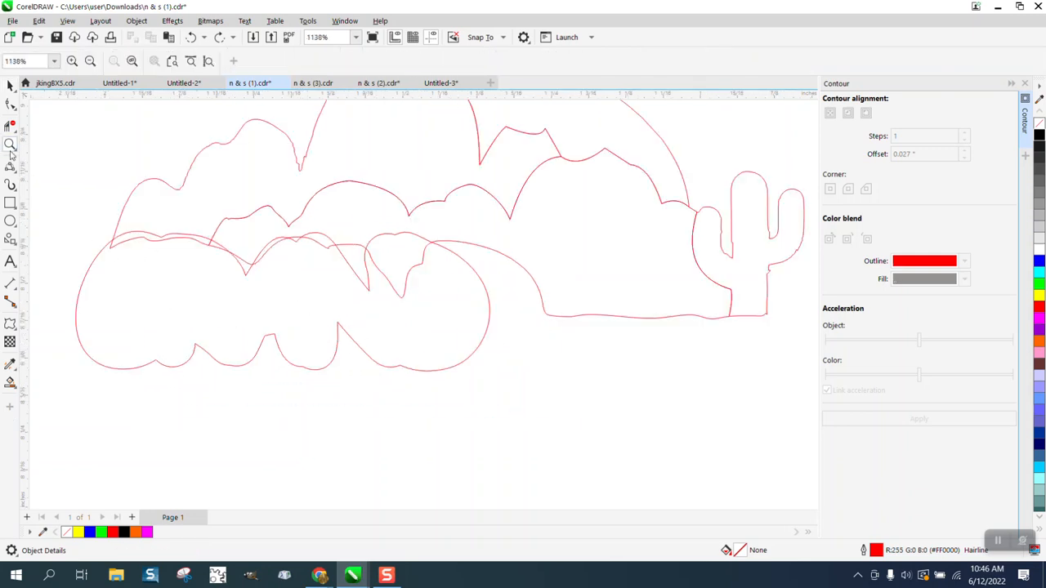
{"action": "left_click", "coordinate": [14, 133]}
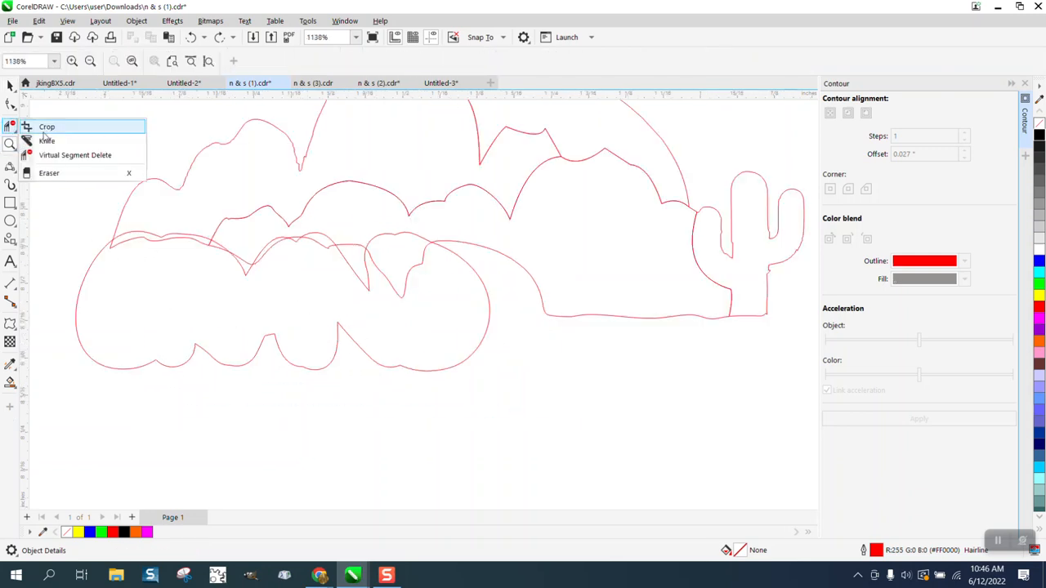
{"action": "left_click", "coordinate": [50, 155]}
{"action": "left_click", "coordinate": [156, 237]}
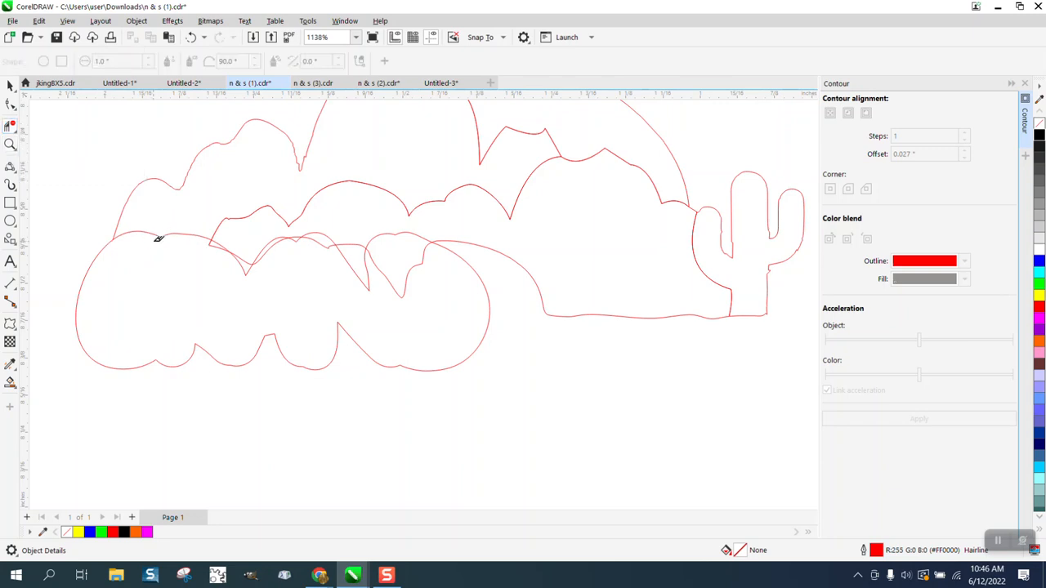
{"action": "left_click", "coordinate": [217, 242]}
{"action": "left_click", "coordinate": [246, 266]}
{"action": "left_click", "coordinate": [266, 248]}
{"action": "left_click", "coordinate": [329, 244]}
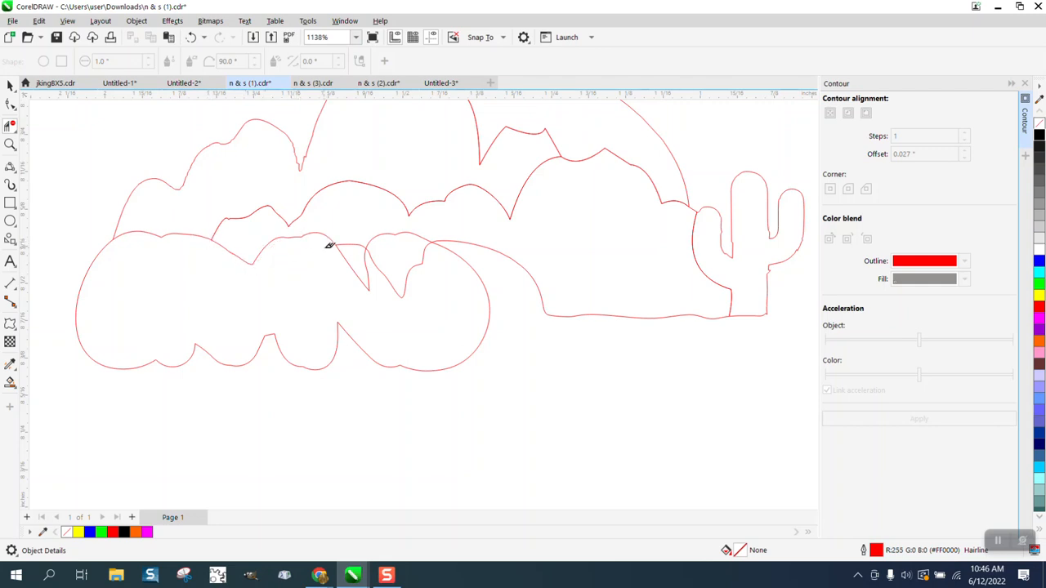
{"action": "left_click", "coordinate": [360, 274]}
{"action": "left_click", "coordinate": [393, 281]}
{"action": "scroll", "coordinate": [397, 286], "scroll_direction": "down", "scroll_amount": 8}
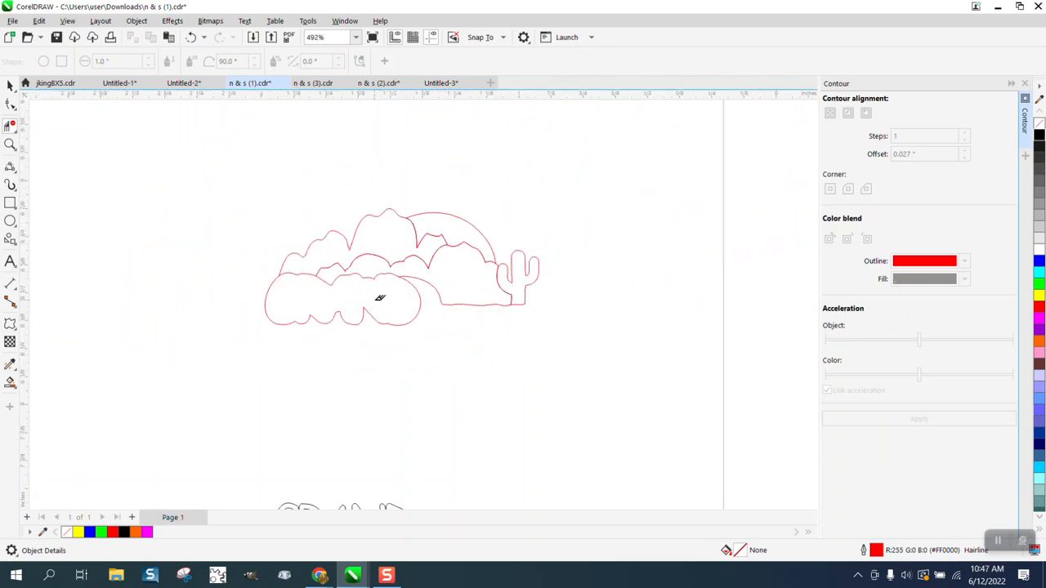
{"action": "left_click", "coordinate": [10, 85]}
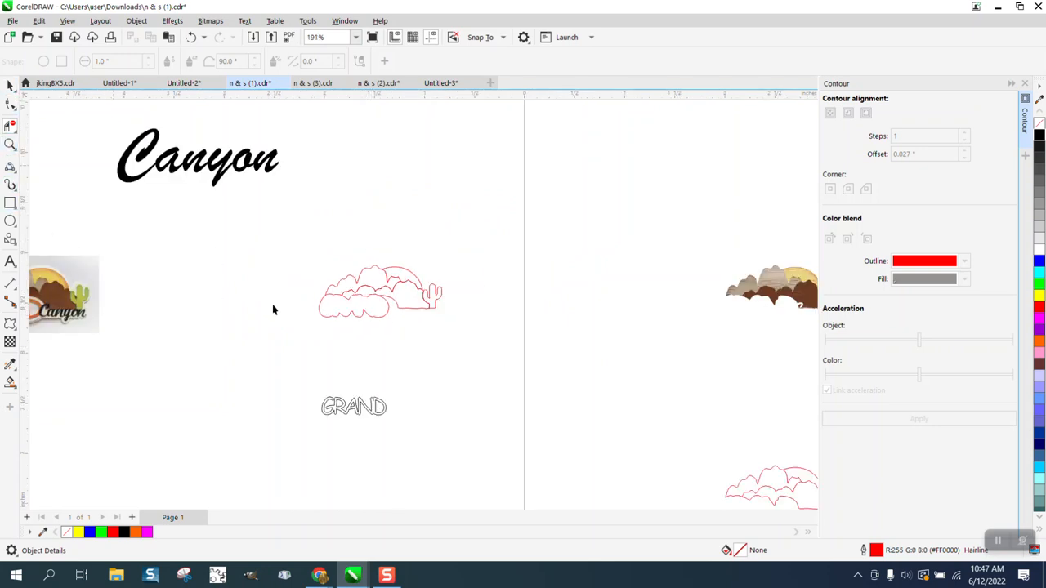
Nudge GRAND back up onto its red outline, then place Canyon above GRAND and shrink it
{"action": "left_click_drag", "start_coordinate": [310, 380], "coordinate": [422, 424]}
{"action": "key", "text": "Up"}
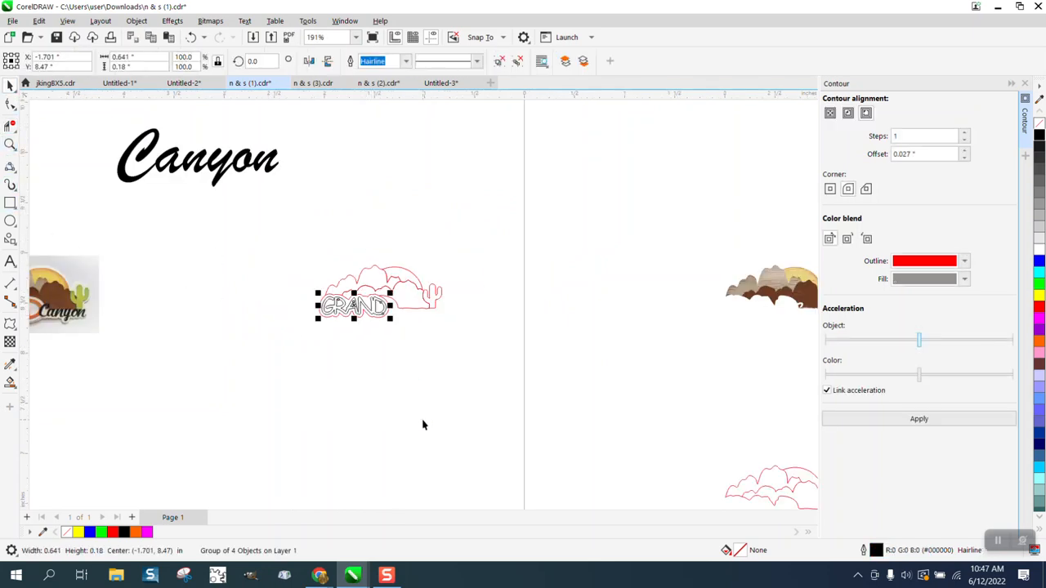
{"action": "left_click", "coordinate": [10, 144]}
{"action": "left_click_drag", "start_coordinate": [338, 257], "coordinate": [553, 343]}
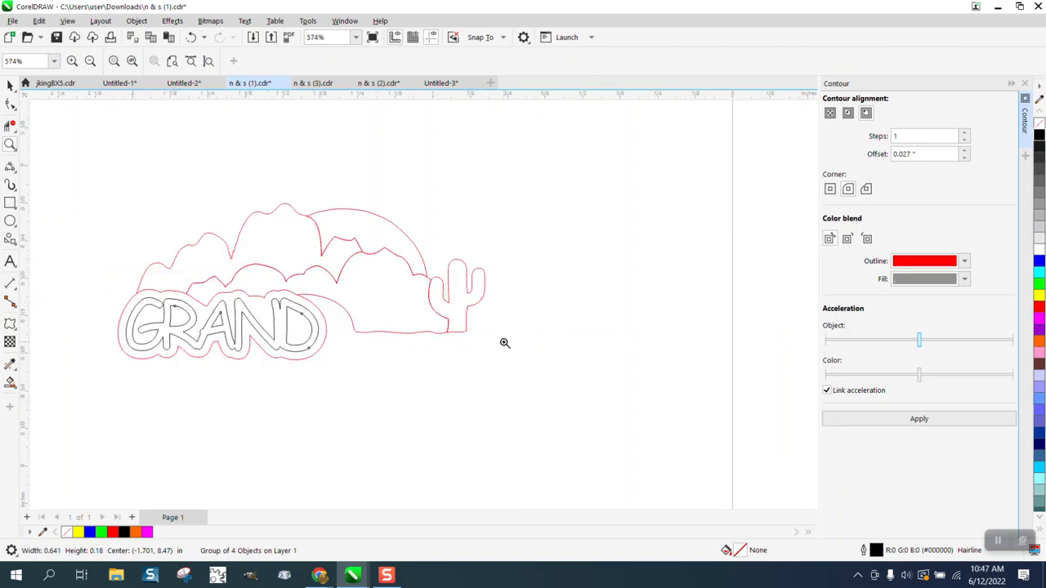
{"action": "scroll", "coordinate": [288, 282], "scroll_direction": "down", "scroll_amount": 3}
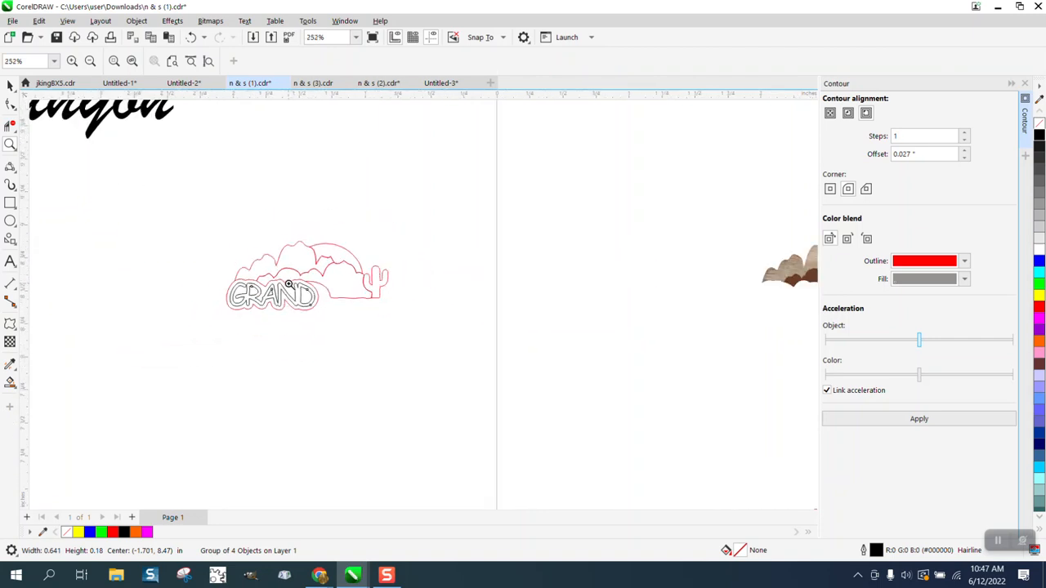
{"action": "scroll", "coordinate": [287, 283], "scroll_direction": "down", "scroll_amount": 2}
{"action": "left_click", "coordinate": [10, 86]}
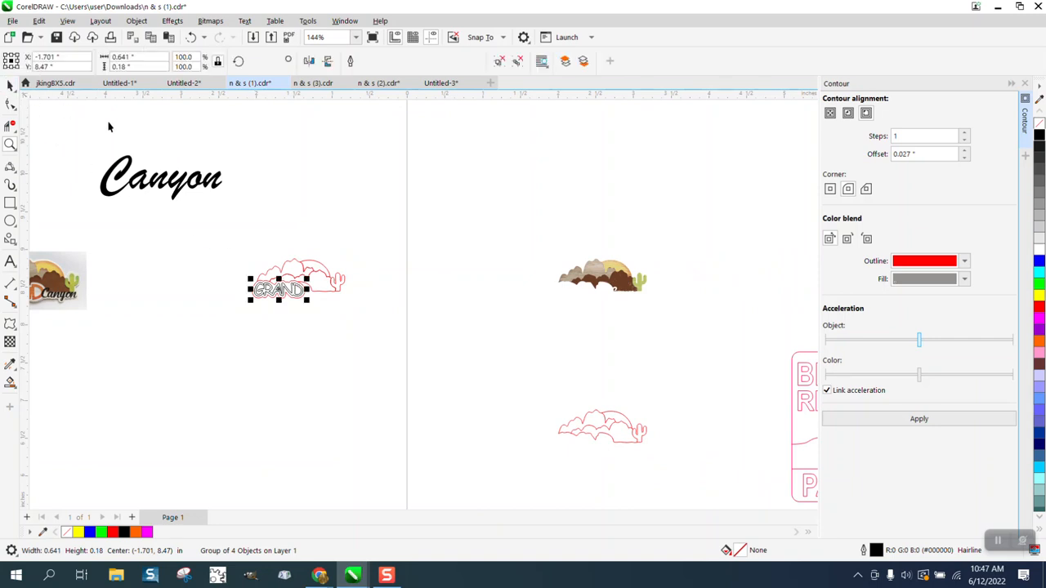
{"action": "left_click_drag", "start_coordinate": [177, 183], "coordinate": [392, 231]}
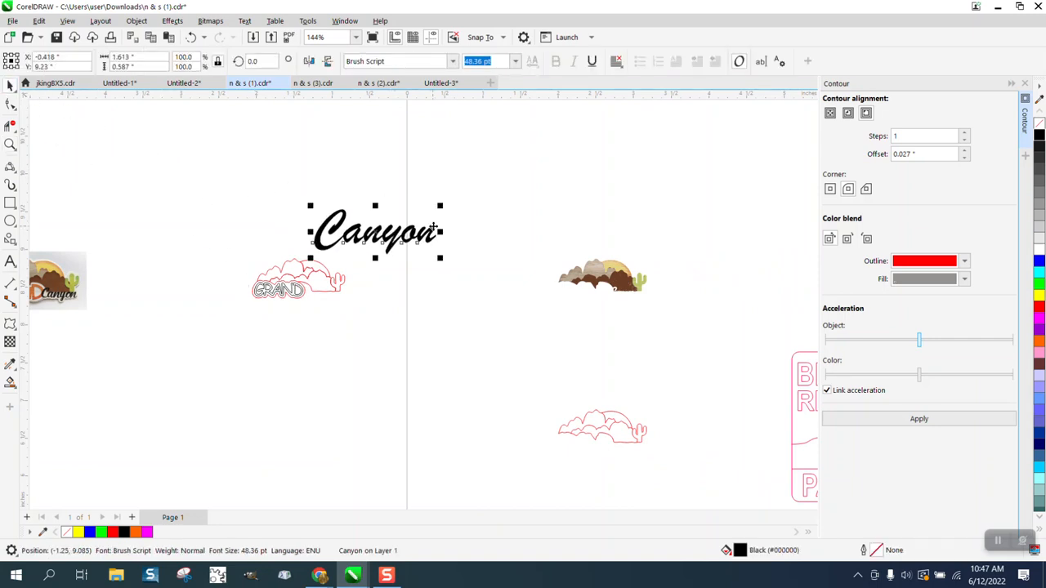
{"action": "left_click_drag", "start_coordinate": [441, 208], "coordinate": [373, 232]}
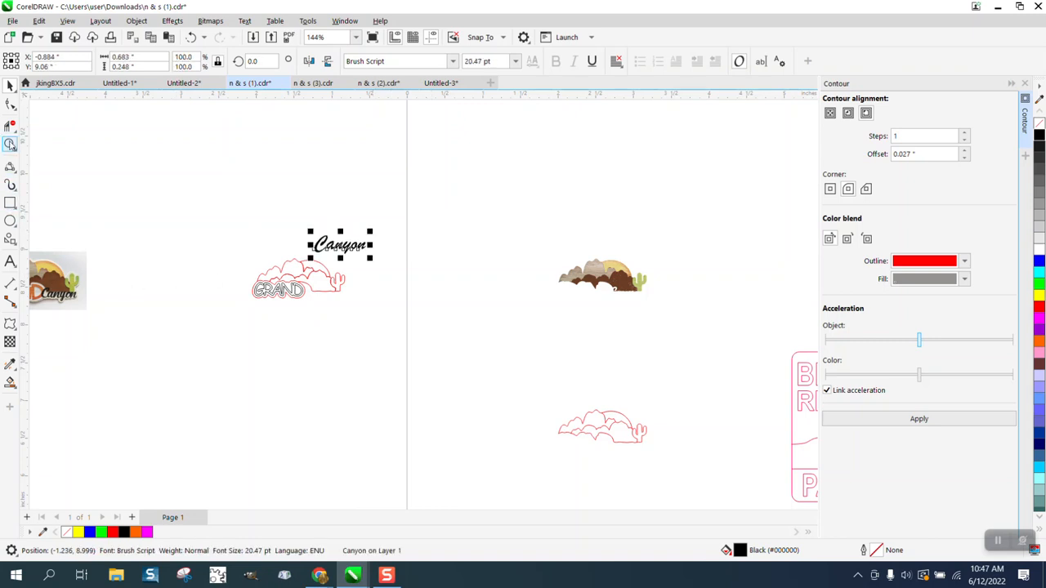
Zoom in on the reference image's Canyon lettering, then on the GRAND cut outline
{"action": "left_click", "coordinate": [10, 144]}
{"action": "left_click_drag", "start_coordinate": [85, 255], "coordinate": [43, 319]}
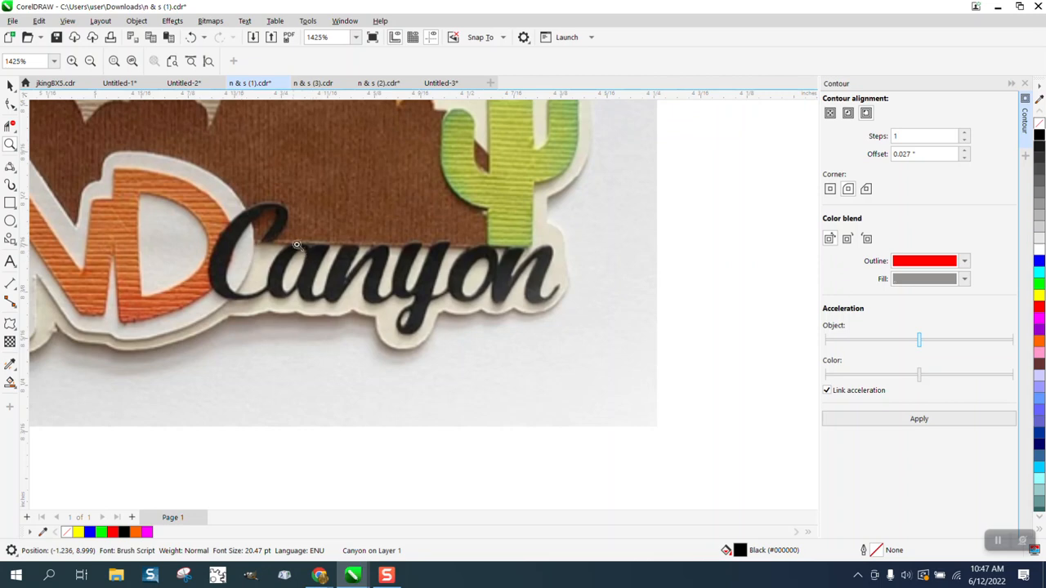
{"action": "left_click_drag", "start_coordinate": [300, 237], "coordinate": [453, 295]}
{"action": "scroll", "coordinate": [467, 297], "scroll_direction": "down", "scroll_amount": 1}
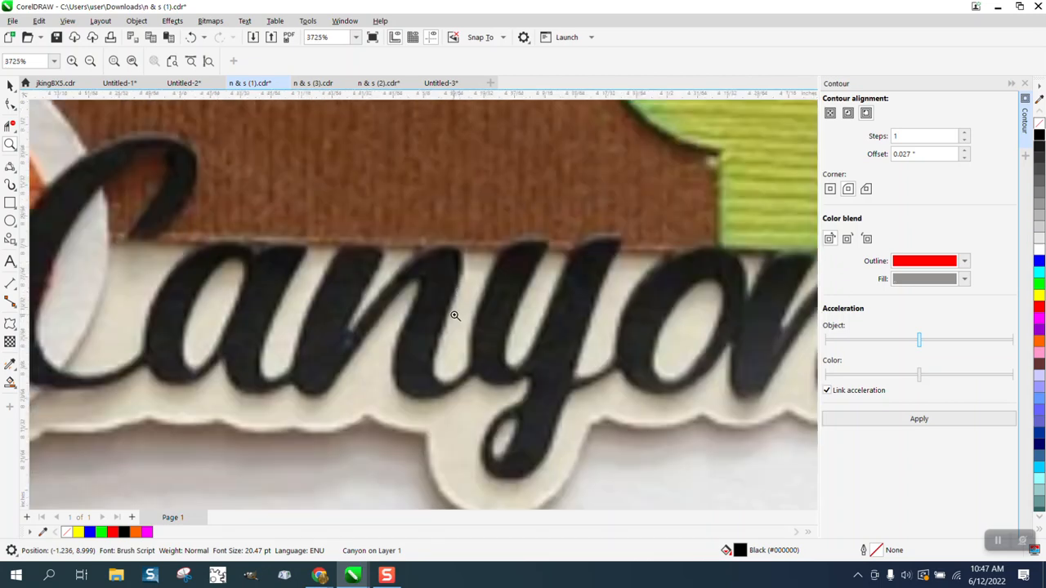
{"action": "scroll", "coordinate": [455, 315], "scroll_direction": "down", "scroll_amount": 3}
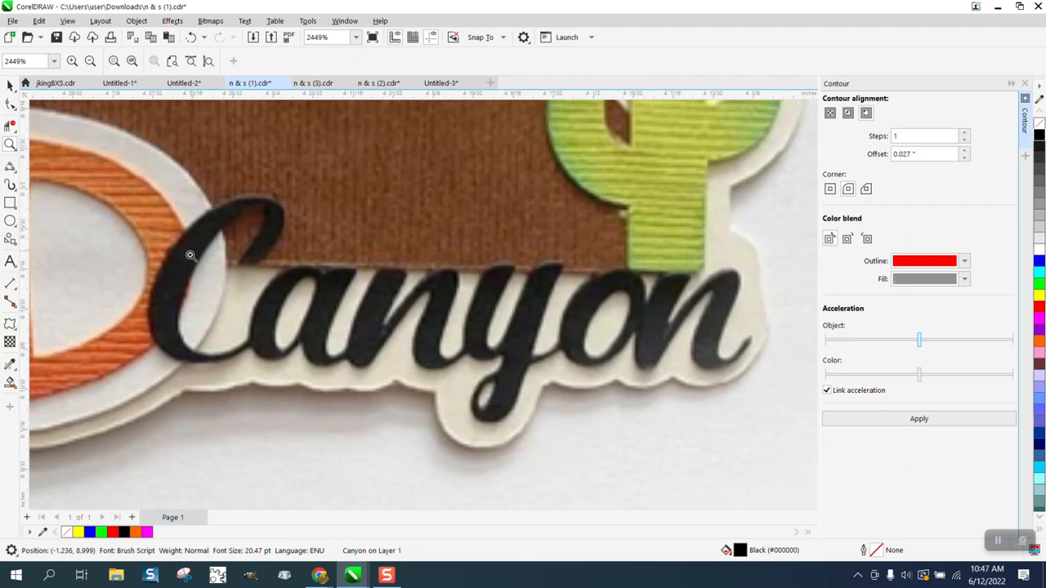
{"action": "scroll", "coordinate": [191, 259], "scroll_direction": "down", "scroll_amount": 2}
{"action": "scroll", "coordinate": [391, 288], "scroll_direction": "down", "scroll_amount": 2}
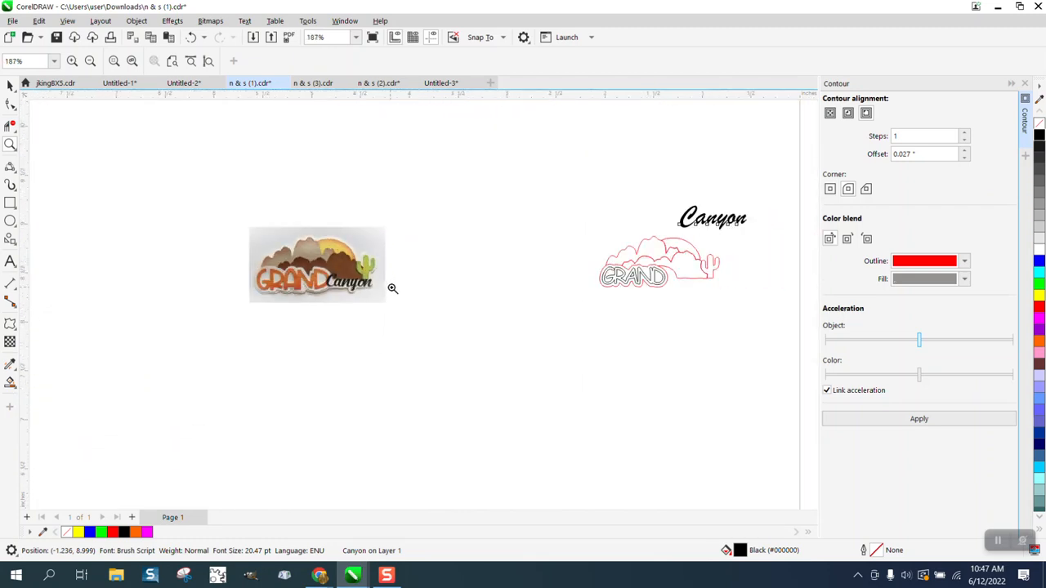
{"action": "left_click_drag", "start_coordinate": [611, 245], "coordinate": [760, 314]}
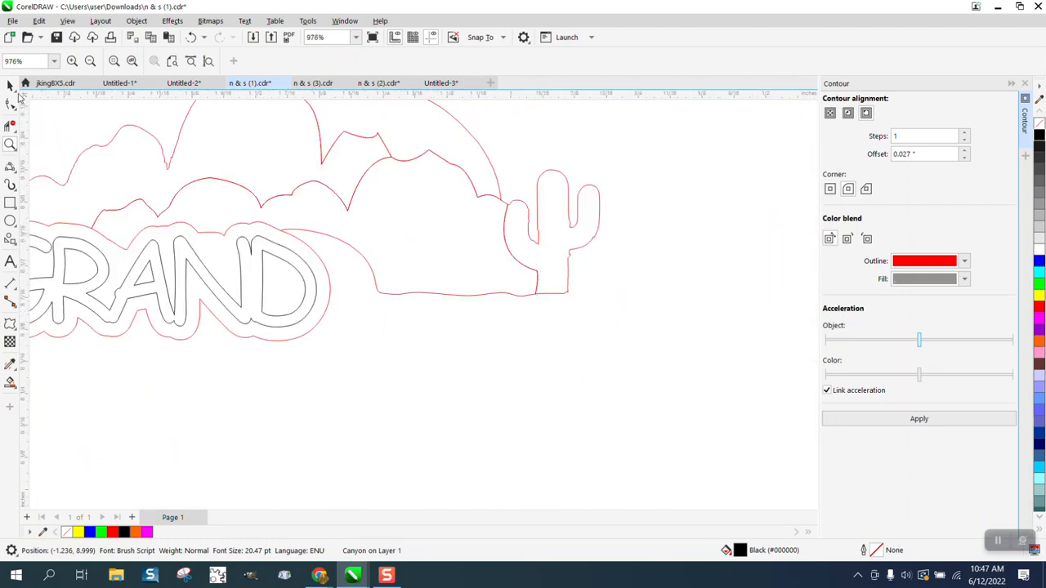
Move Canyon below GRAND, shrink it to 11.414 pt, and make it an unfilled black outline
{"action": "left_click", "coordinate": [10, 84]}
{"action": "scroll", "coordinate": [381, 261], "scroll_direction": "down", "scroll_amount": 3}
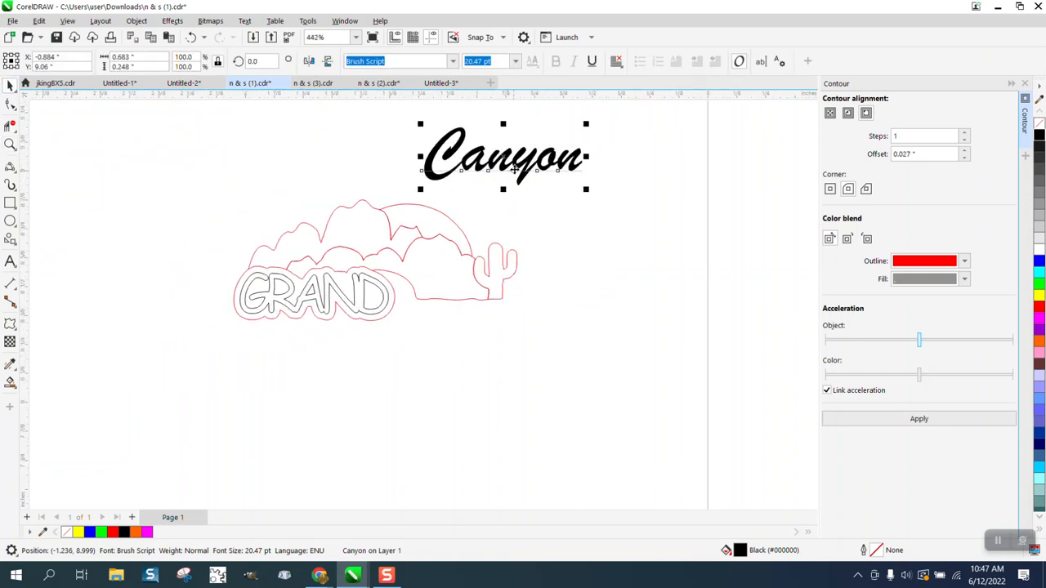
{"action": "left_click_drag", "start_coordinate": [513, 170], "coordinate": [513, 354]}
{"action": "left_click_drag", "start_coordinate": [587, 374], "coordinate": [559, 352]}
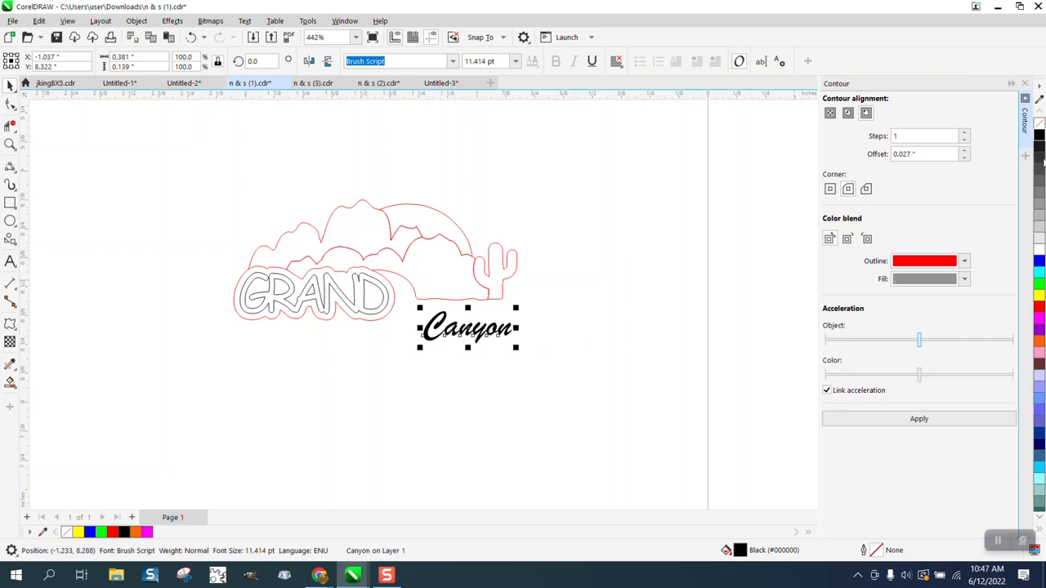
{"action": "left_click", "coordinate": [1039, 122]}
{"action": "right_click", "coordinate": [1039, 134]}
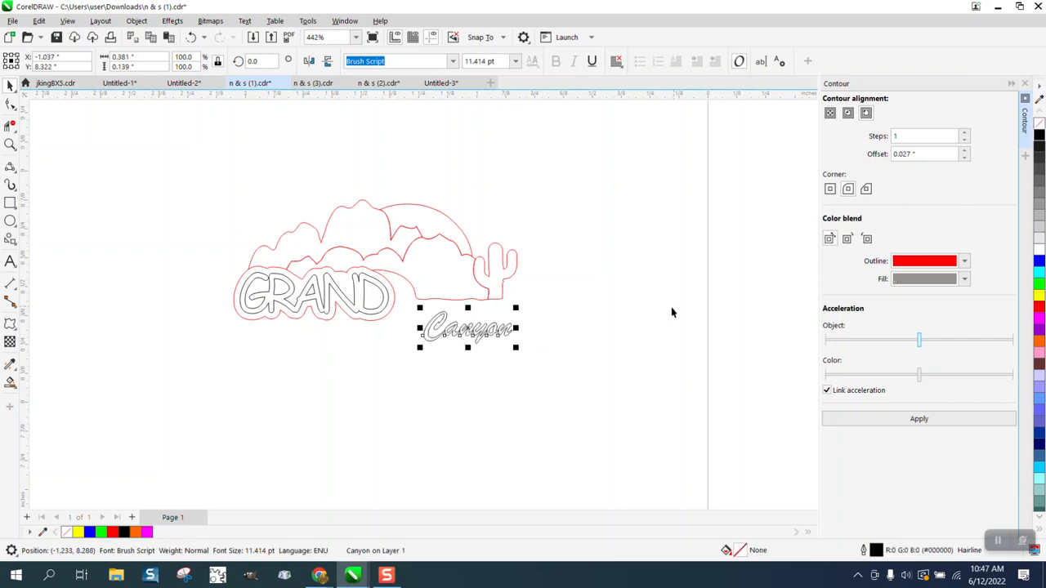
{"action": "left_click", "coordinate": [564, 323]}
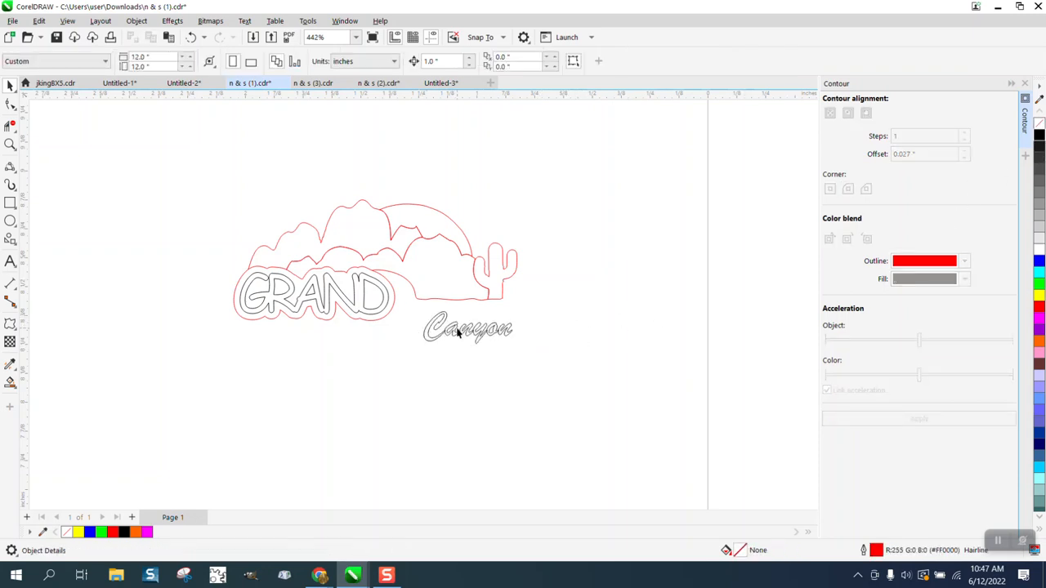
Break the Canyon text apart into six letters and convert them to curves
{"action": "left_click", "coordinate": [10, 145]}
{"action": "left_click_drag", "start_coordinate": [403, 308], "coordinate": [501, 349]}
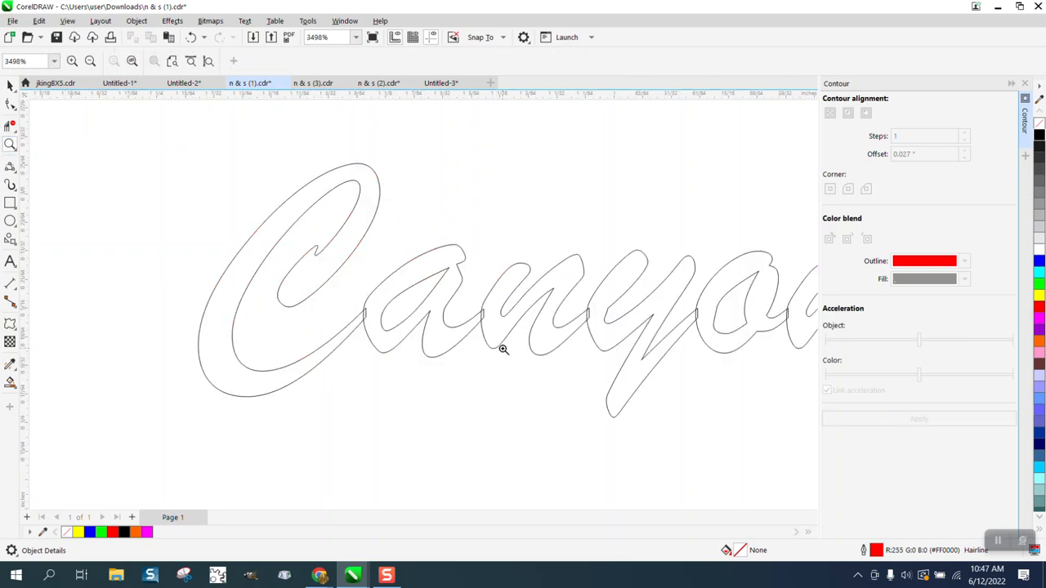
{"action": "scroll", "coordinate": [406, 311], "scroll_direction": "down", "scroll_amount": 2}
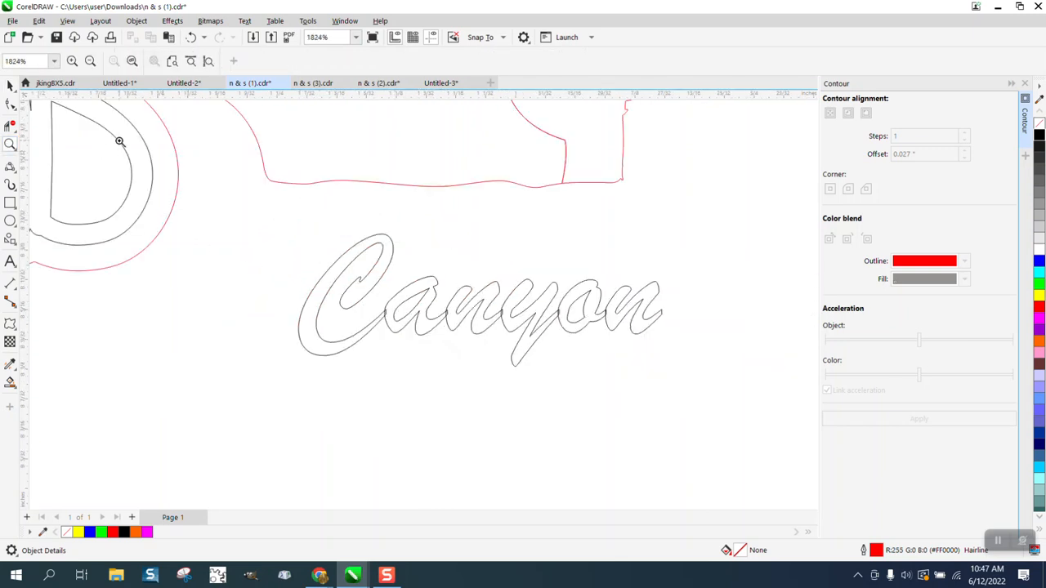
{"action": "left_click", "coordinate": [9, 85]}
{"action": "left_click_drag", "start_coordinate": [257, 214], "coordinate": [723, 384]}
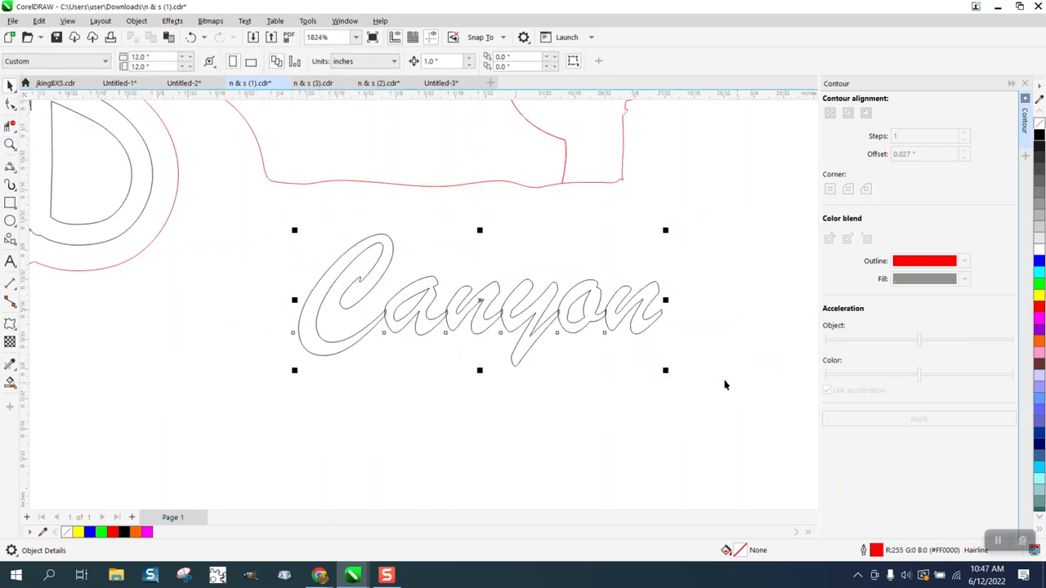
{"action": "left_click", "coordinate": [136, 21]}
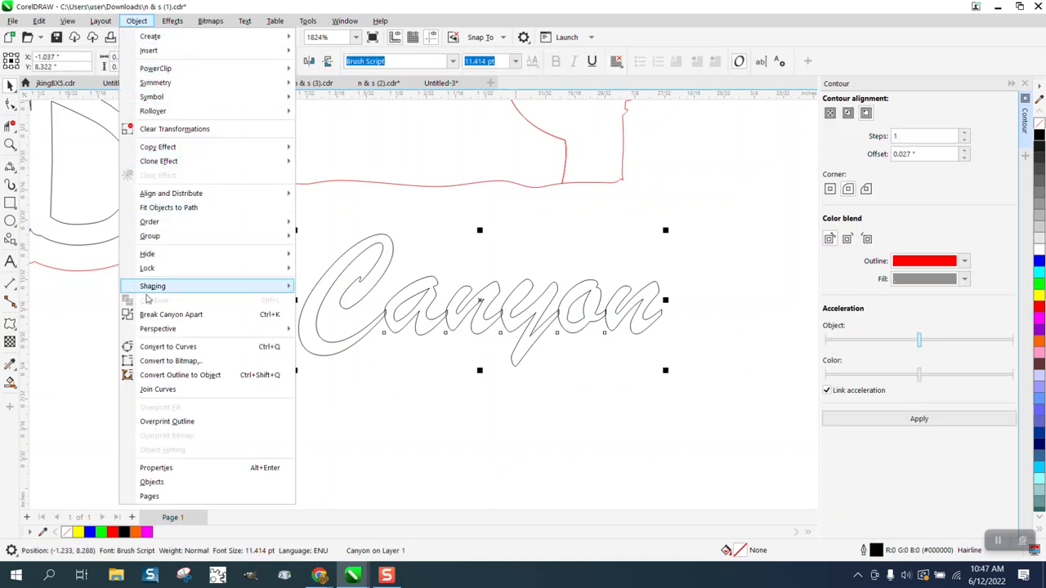
{"action": "left_click", "coordinate": [160, 314]}
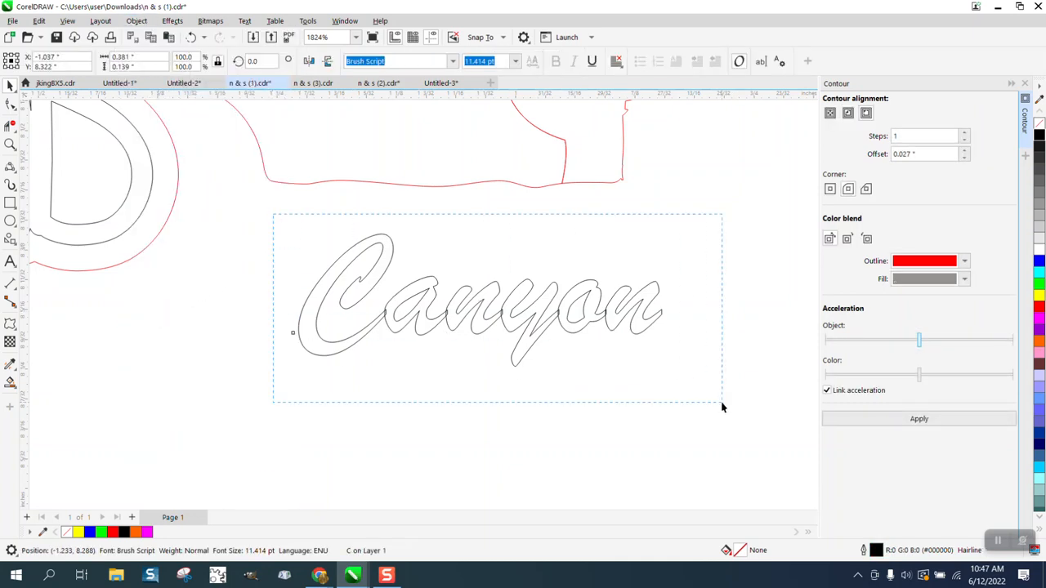
{"action": "left_click_drag", "start_coordinate": [721, 406], "coordinate": [721, 406]}
{"action": "left_click", "coordinate": [137, 21]}
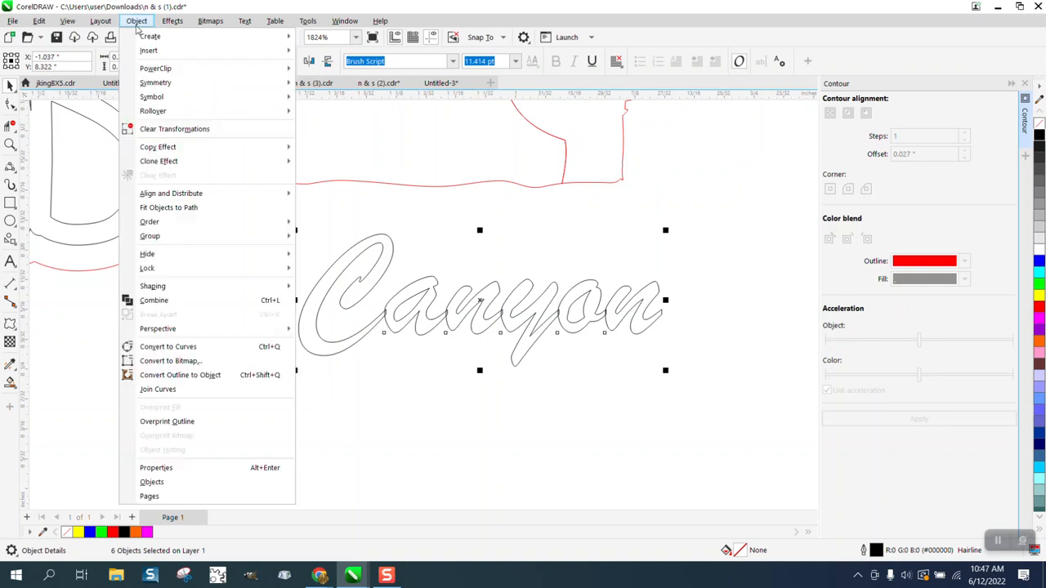
{"action": "left_click", "coordinate": [177, 346]}
Weld the Canyon letters into one curve and move it up against GRAND's D
{"action": "left_click_drag", "start_coordinate": [262, 220], "coordinate": [734, 405]}
{"action": "left_click", "coordinate": [376, 60]}
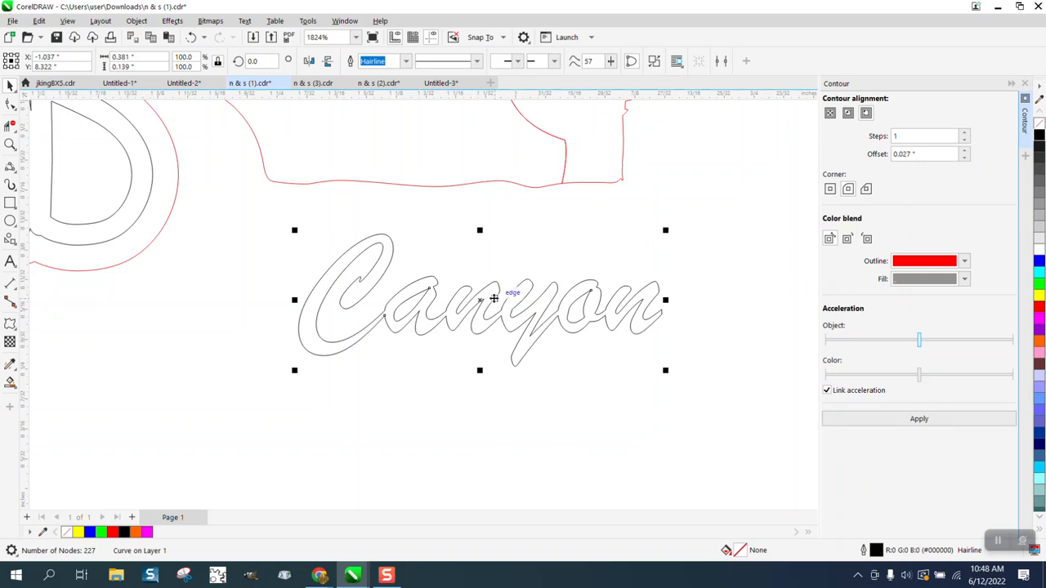
{"action": "left_click_drag", "start_coordinate": [494, 300], "coordinate": [367, 196]}
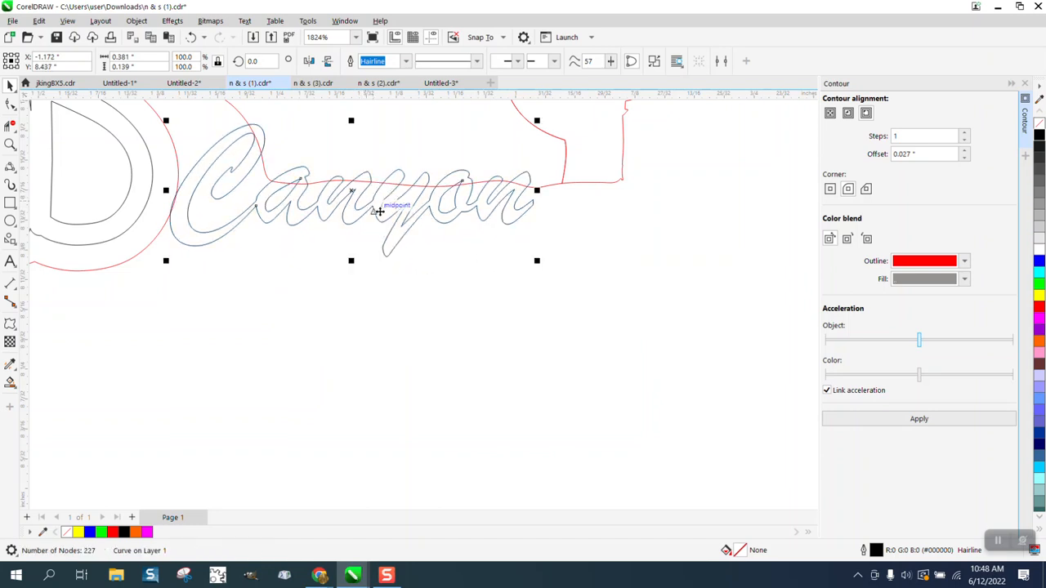
{"action": "scroll", "coordinate": [490, 311], "scroll_direction": "down", "scroll_amount": 3}
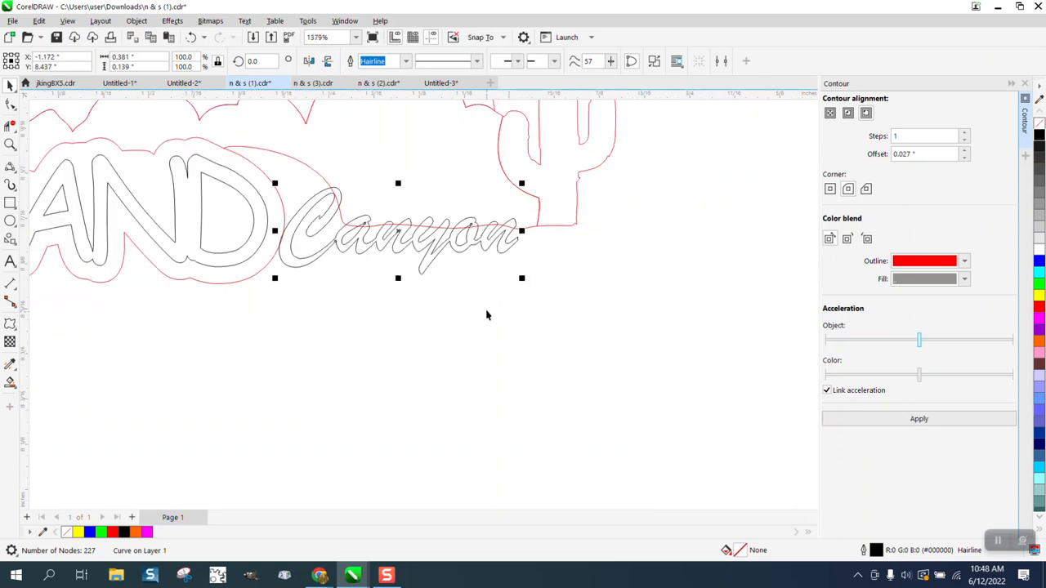
Use Virtual Segment Delete to remove the outline segments crossing the C, a, n and y of Canyon
{"action": "left_click", "coordinate": [9, 143]}
{"action": "left_click_drag", "start_coordinate": [269, 199], "coordinate": [382, 262]}
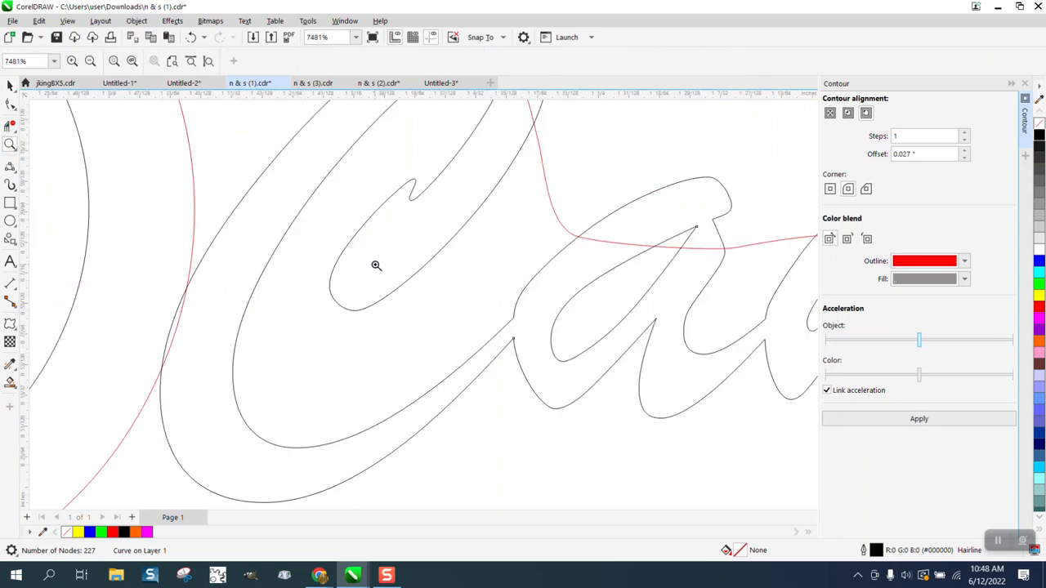
{"action": "left_click", "coordinate": [10, 125]}
{"action": "left_click_drag", "start_coordinate": [158, 302], "coordinate": [201, 327]}
{"action": "scroll", "coordinate": [201, 327], "scroll_direction": "down", "scroll_amount": 5}
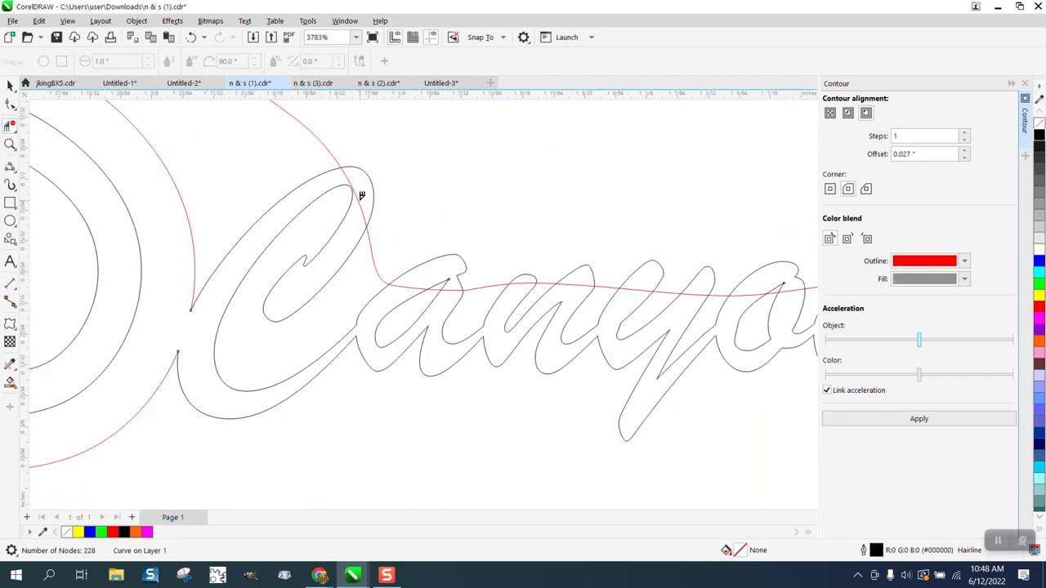
{"action": "left_click", "coordinate": [361, 196]}
{"action": "left_click", "coordinate": [418, 283]}
{"action": "left_click", "coordinate": [438, 284]}
{"action": "left_click", "coordinate": [568, 285]}
{"action": "left_click", "coordinate": [633, 286]}
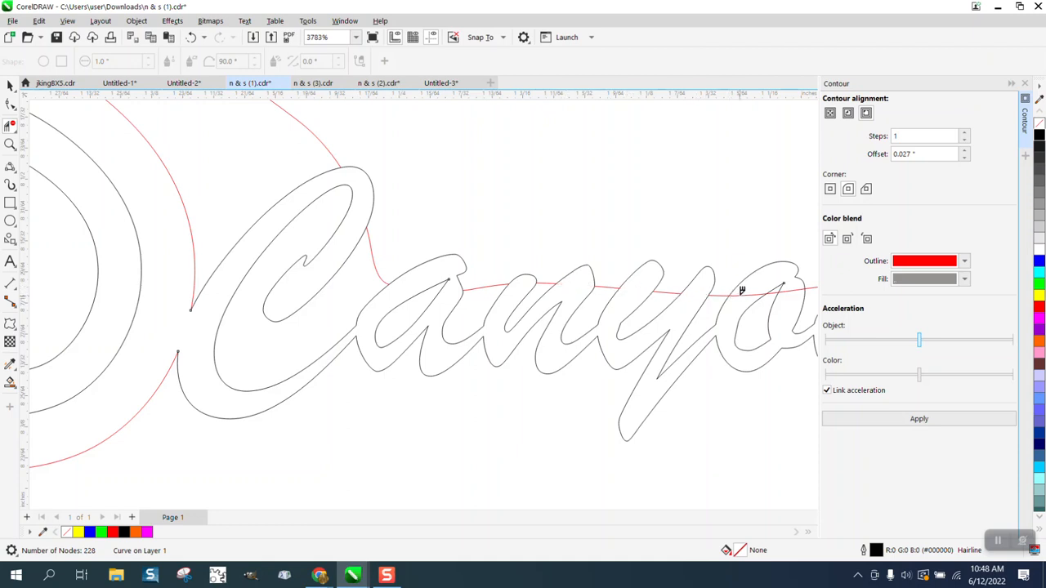
{"action": "left_click", "coordinate": [744, 290]}
{"action": "left_click", "coordinate": [791, 287]}
Smooth the kinked corner of the outline near the end of Canyon with the Smooth tool
{"action": "left_click", "coordinate": [10, 144]}
{"action": "scroll", "coordinate": [390, 318], "scroll_direction": "down", "scroll_amount": 1}
{"action": "scroll", "coordinate": [390, 319], "scroll_direction": "down", "scroll_amount": 3}
{"action": "left_click_drag", "start_coordinate": [542, 283], "coordinate": [764, 370]}
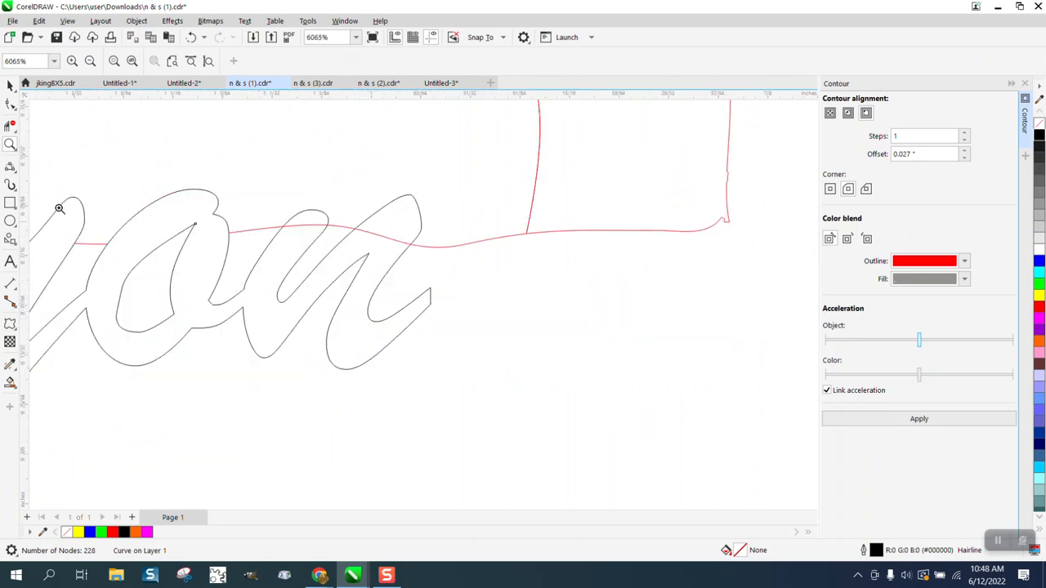
{"action": "left_click", "coordinate": [16, 134]}
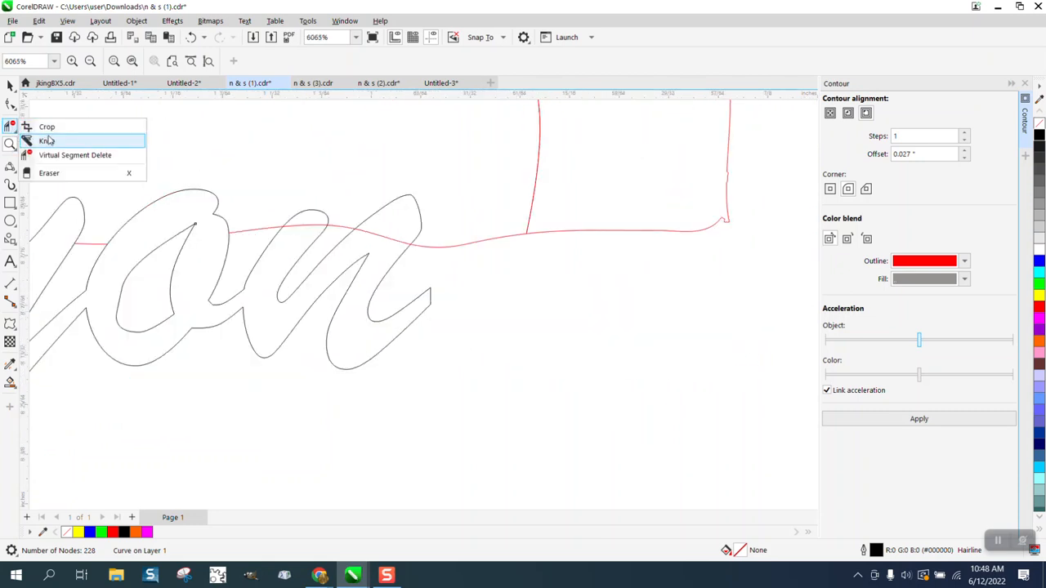
{"action": "left_click", "coordinate": [58, 155]}
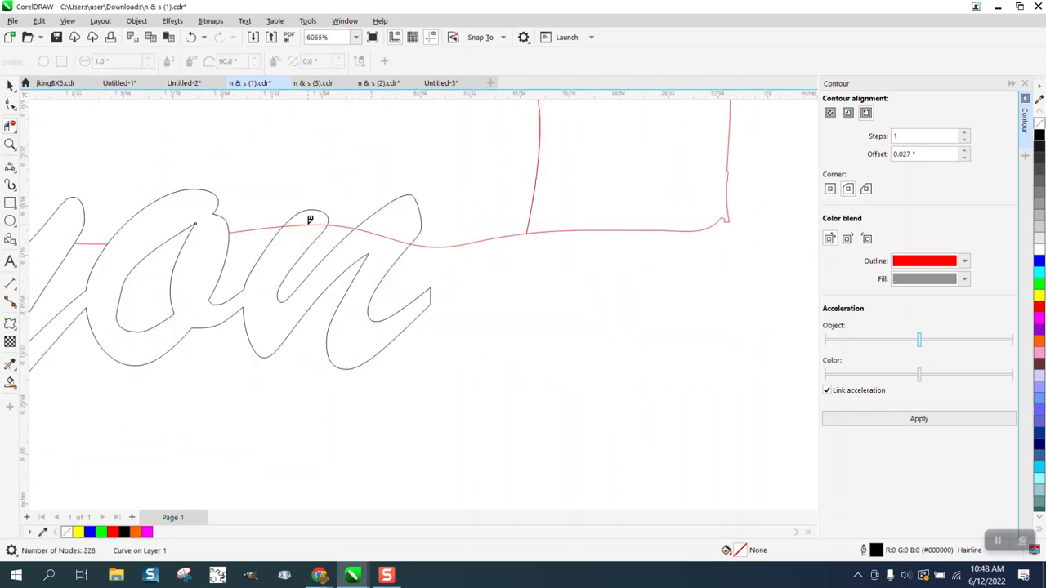
{"action": "scroll", "coordinate": [495, 319], "scroll_direction": "down", "scroll_amount": 1}
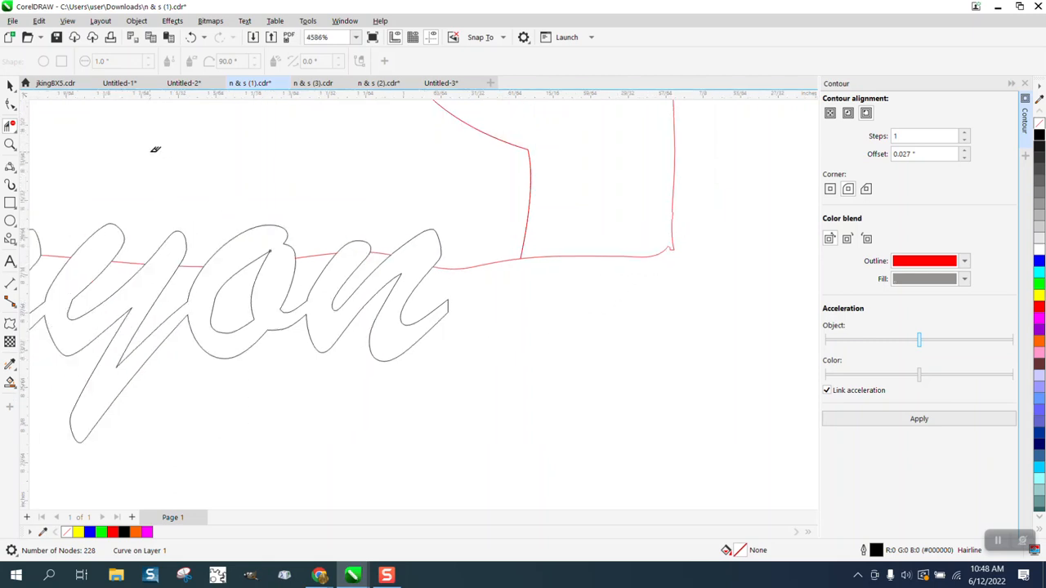
{"action": "left_click", "coordinate": [9, 104]}
{"action": "left_click", "coordinate": [51, 124]}
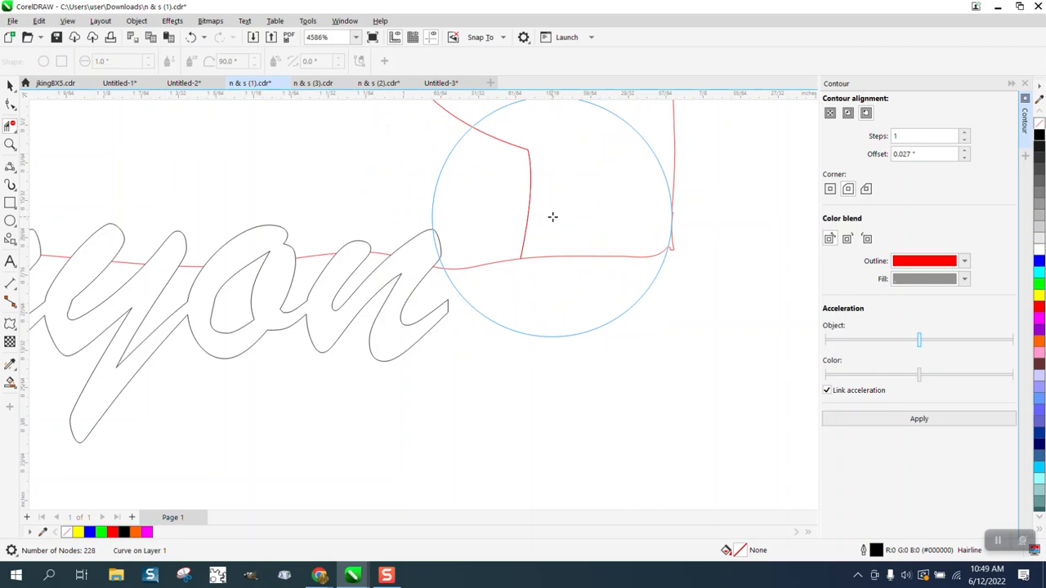
{"action": "left_click", "coordinate": [673, 237]}
{"action": "left_click", "coordinate": [672, 240]}
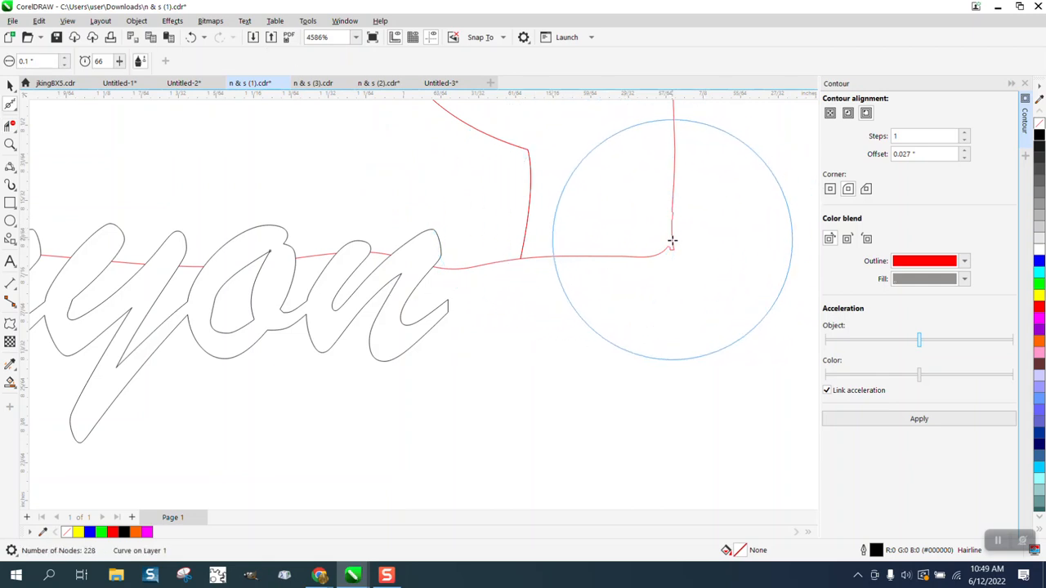
{"action": "left_click", "coordinate": [672, 247]}
{"action": "mouse_move", "coordinate": [672, 246]}
{"action": "left_mouse_down"}
{"action": "mouse_move", "coordinate": [636, 287]}
{"action": "mouse_move", "coordinate": [661, 215]}
{"action": "mouse_move", "coordinate": [675, 236]}
{"action": "mouse_move", "coordinate": [657, 263]}
{"action": "mouse_move", "coordinate": [652, 237]}
{"action": "mouse_move", "coordinate": [668, 198]}
{"action": "mouse_move", "coordinate": [631, 199]}
{"action": "mouse_move", "coordinate": [606, 184]}
{"action": "mouse_move", "coordinate": [602, 151]}
{"action": "mouse_move", "coordinate": [603, 226]}
{"action": "mouse_move", "coordinate": [651, 271]}
{"action": "left_mouse_up"}
Zoom out and marquee-select the cactus and the other six outline pieces
{"action": "scroll", "coordinate": [645, 277], "scroll_direction": "down", "scroll_amount": 2}
{"action": "scroll", "coordinate": [643, 283], "scroll_direction": "down", "scroll_amount": 1}
{"action": "scroll", "coordinate": [661, 261], "scroll_direction": "down", "scroll_amount": 3}
{"action": "scroll", "coordinate": [651, 271], "scroll_direction": "down", "scroll_amount": 1}
{"action": "scroll", "coordinate": [651, 270], "scroll_direction": "down", "scroll_amount": 3}
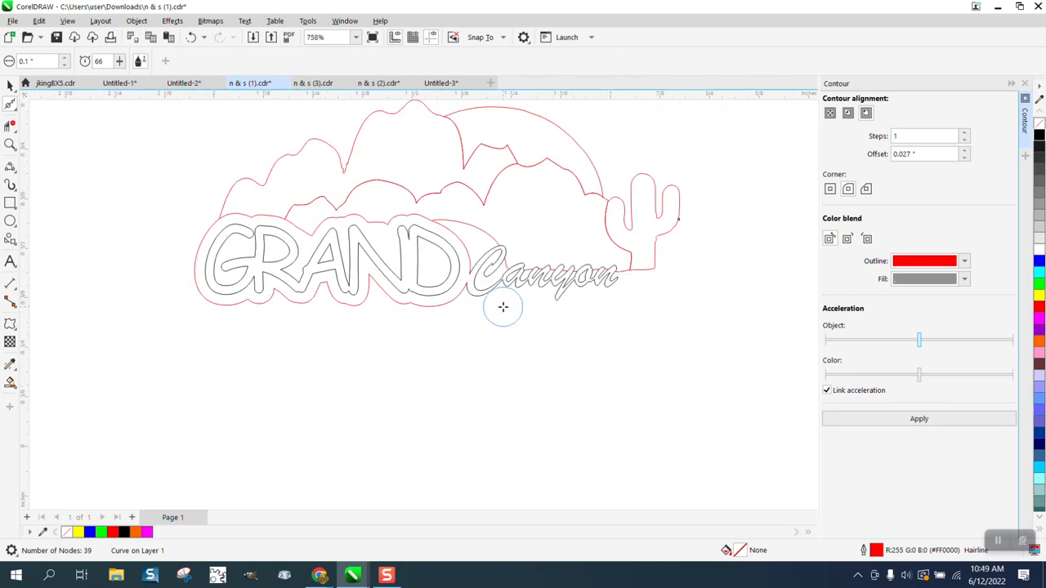
{"action": "left_click", "coordinate": [9, 84]}
{"action": "scroll", "coordinate": [270, 256], "scroll_direction": "down", "scroll_amount": 2}
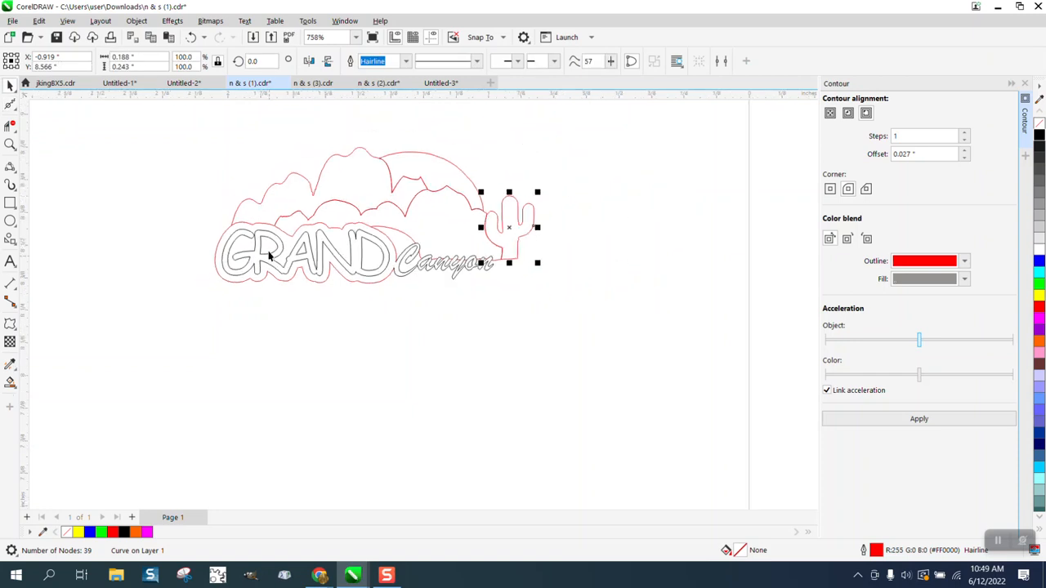
{"action": "left_click_drag", "start_coordinate": [194, 136], "coordinate": [603, 301]}
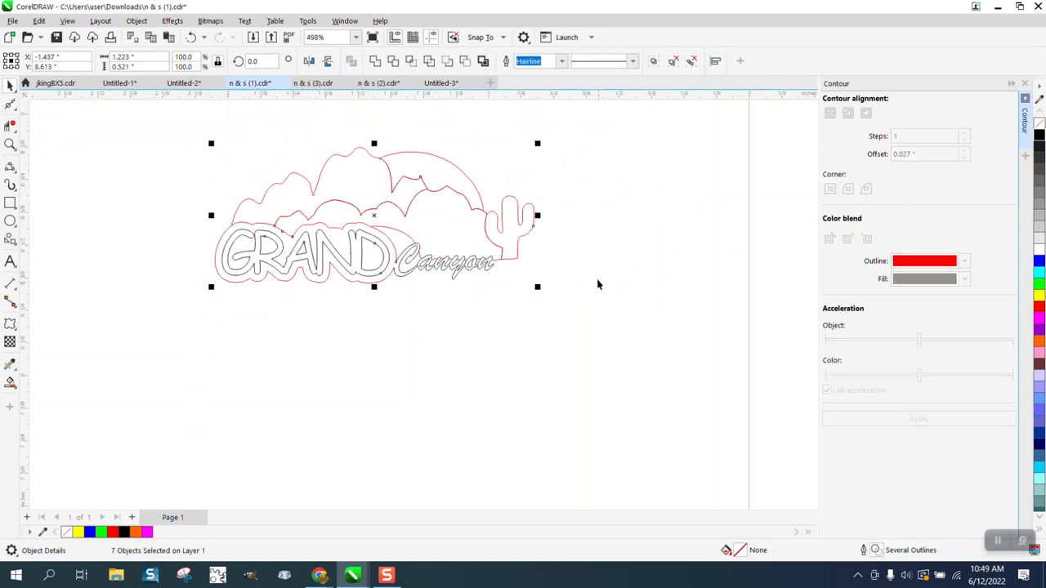
Group the seven pieces, trying an outer contour and undoing it
{"action": "left_click", "coordinate": [137, 21]}
{"action": "mouse_move", "coordinate": [276, 242]}
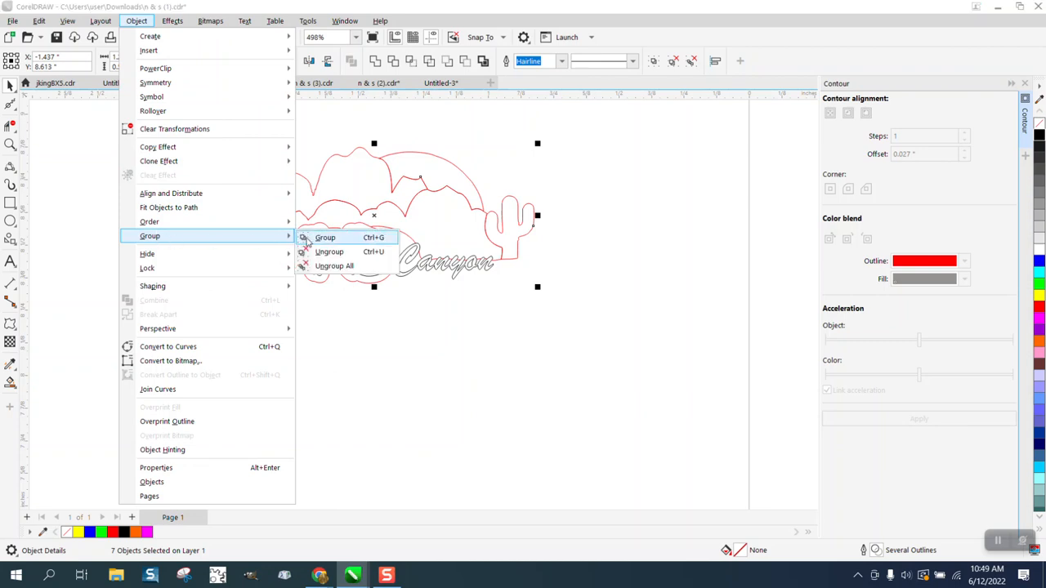
{"action": "left_click", "coordinate": [320, 238]}
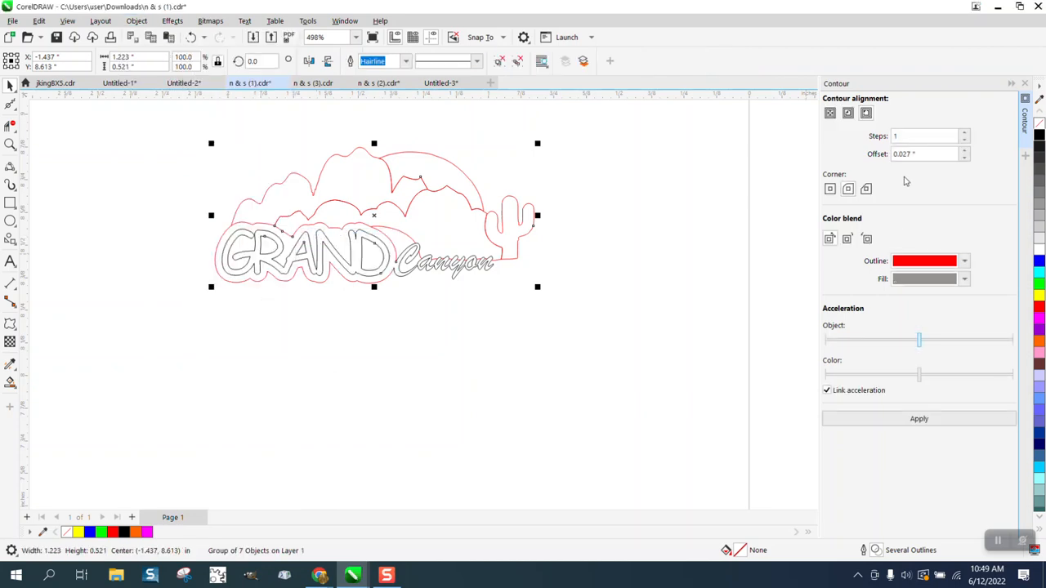
{"action": "left_click", "coordinate": [919, 421]}
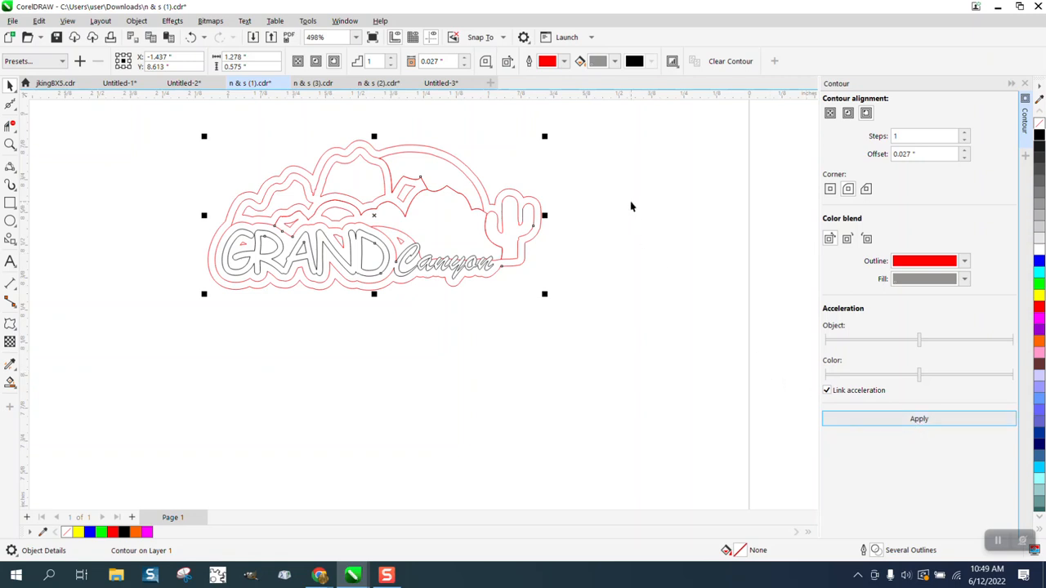
{"action": "left_click", "coordinate": [190, 37]}
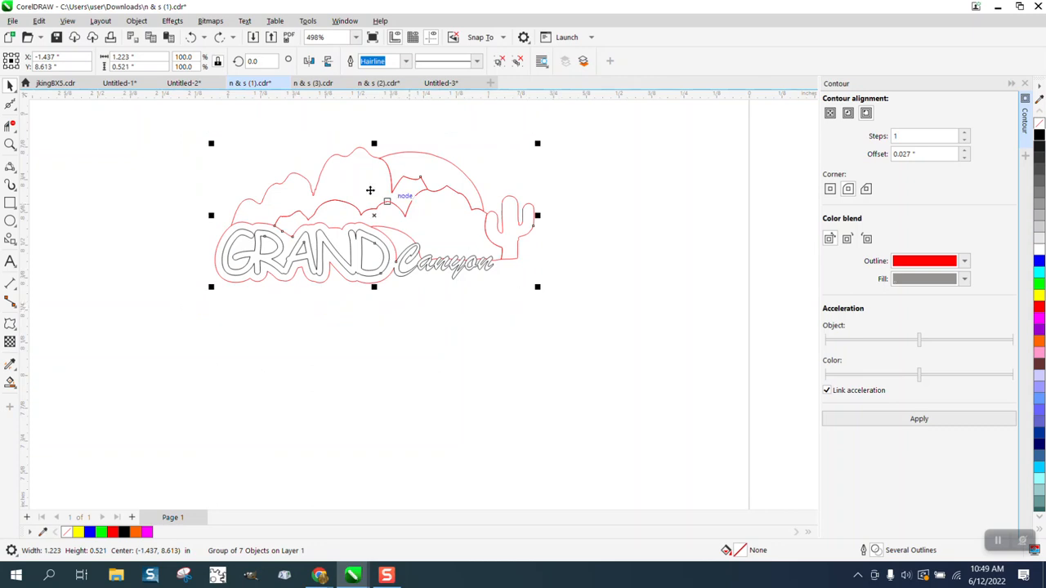
Ungroup, combine the pieces into one 215-node curve, and duplicate it one inch below
{"action": "left_click", "coordinate": [137, 21]}
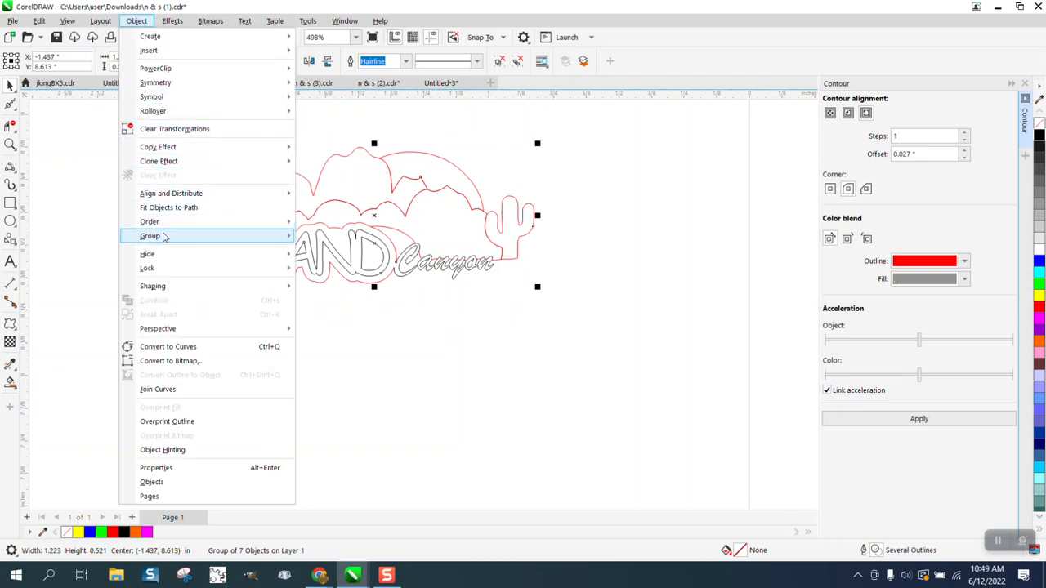
{"action": "mouse_move", "coordinate": [163, 237]}
{"action": "left_click", "coordinate": [319, 251]}
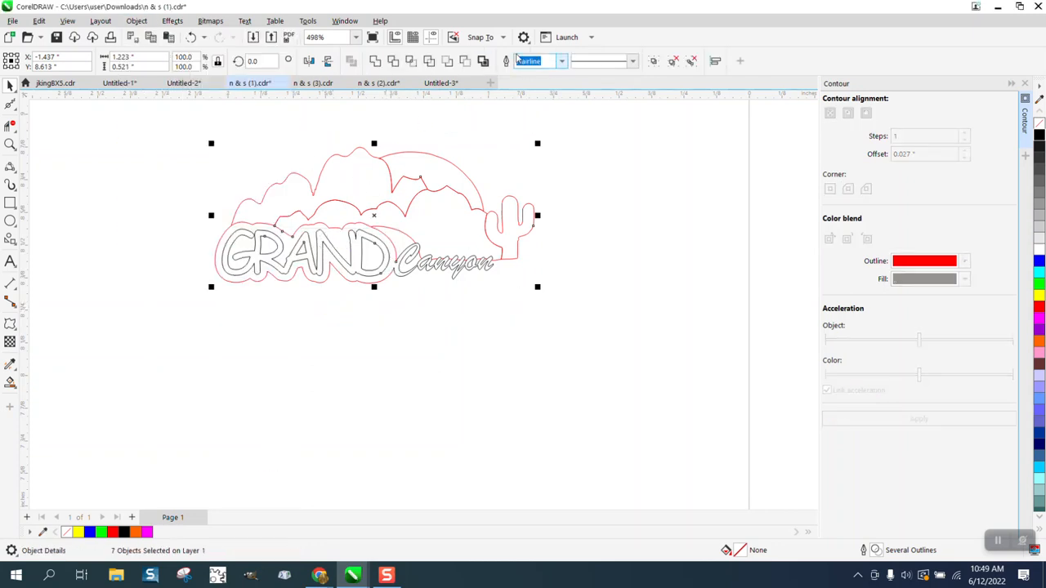
{"action": "left_click", "coordinate": [483, 61]}
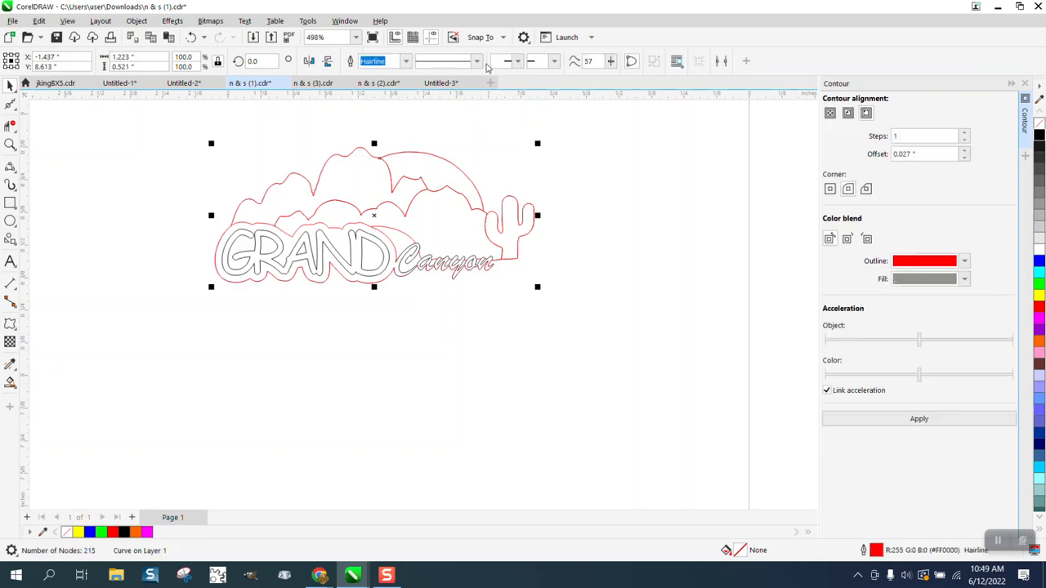
{"action": "key", "text": "ctrl+d"}
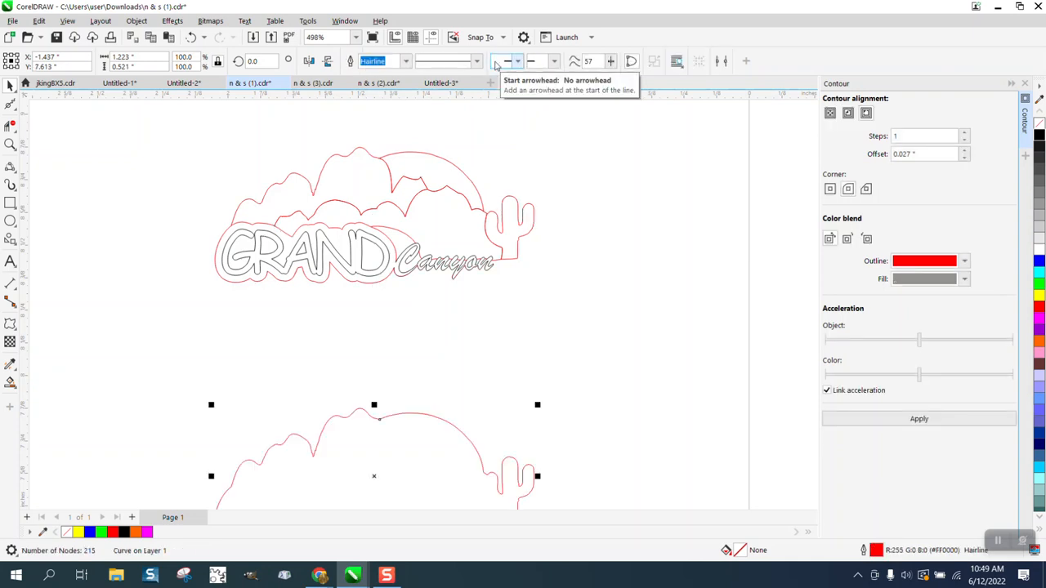
Give the lower copy a 0.027" outer contour, break it apart, and nudge the outline up 1 inch
{"action": "key", "text": "F3"}
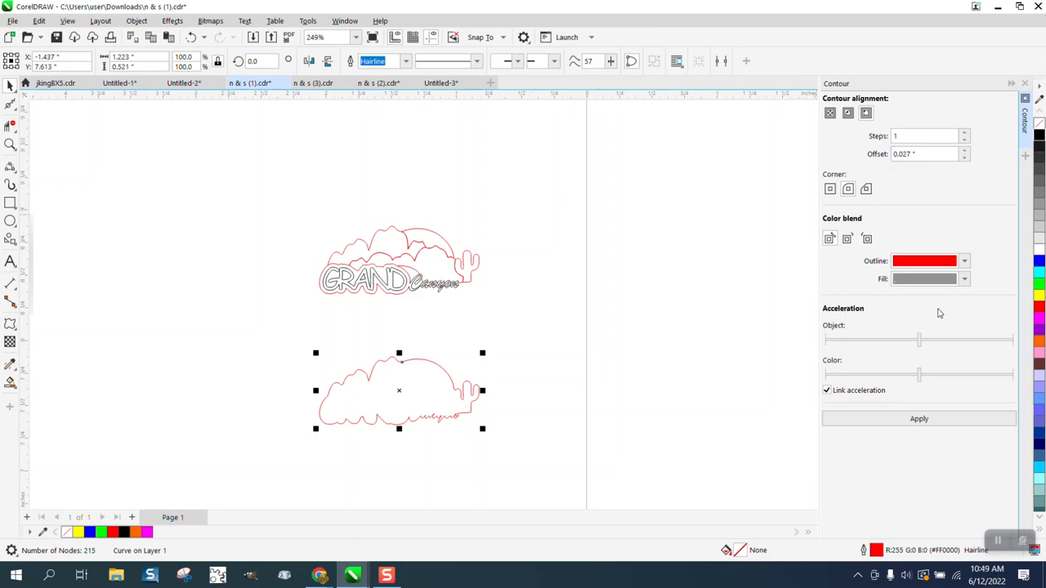
{"action": "left_click", "coordinate": [919, 420]}
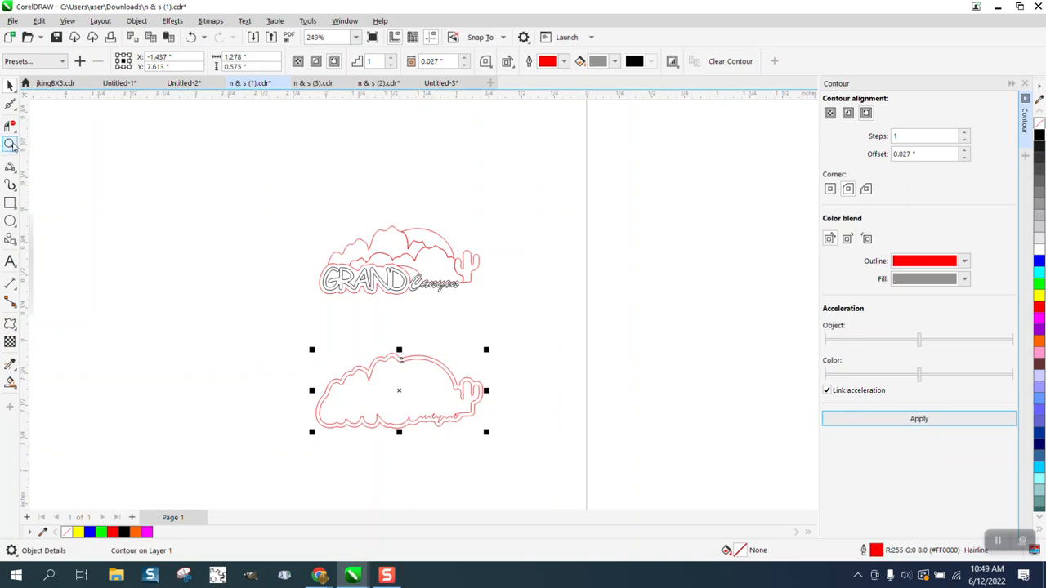
{"action": "left_click_drag", "start_coordinate": [262, 322], "coordinate": [531, 469]}
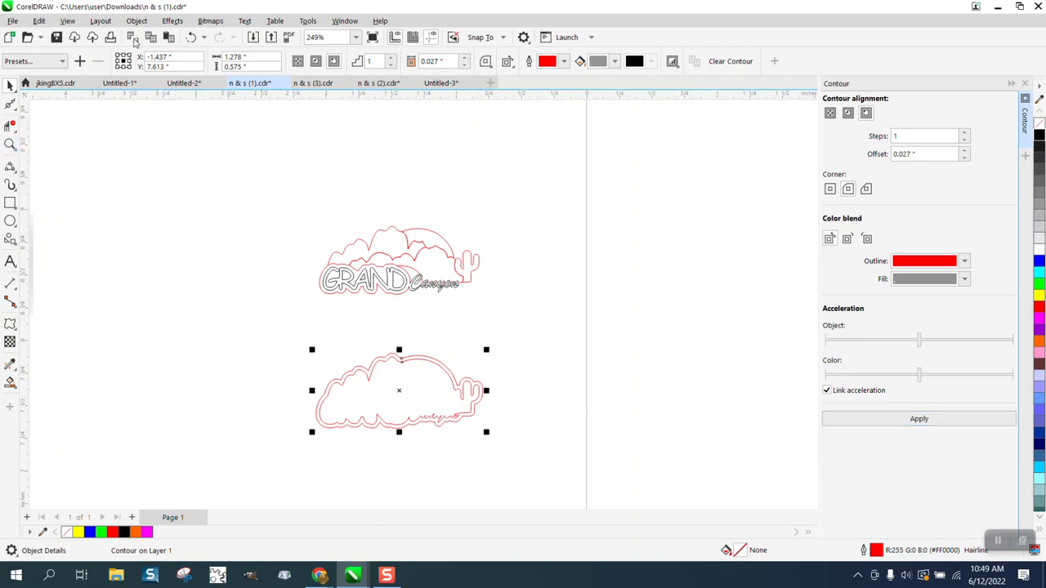
{"action": "left_click", "coordinate": [136, 23]}
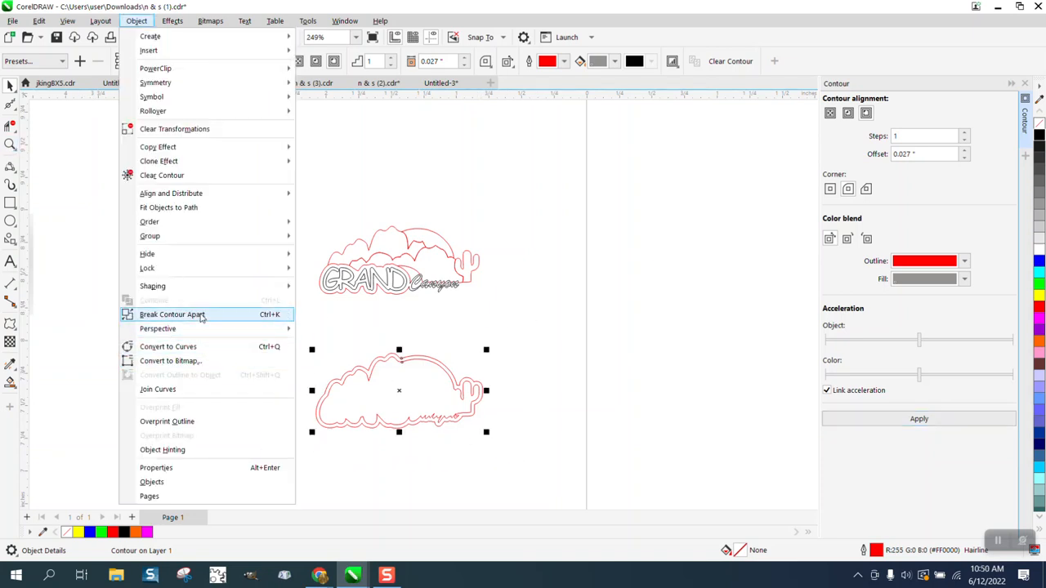
{"action": "left_click", "coordinate": [202, 315]}
{"action": "left_click", "coordinate": [380, 368]}
{"action": "left_click", "coordinate": [415, 369]}
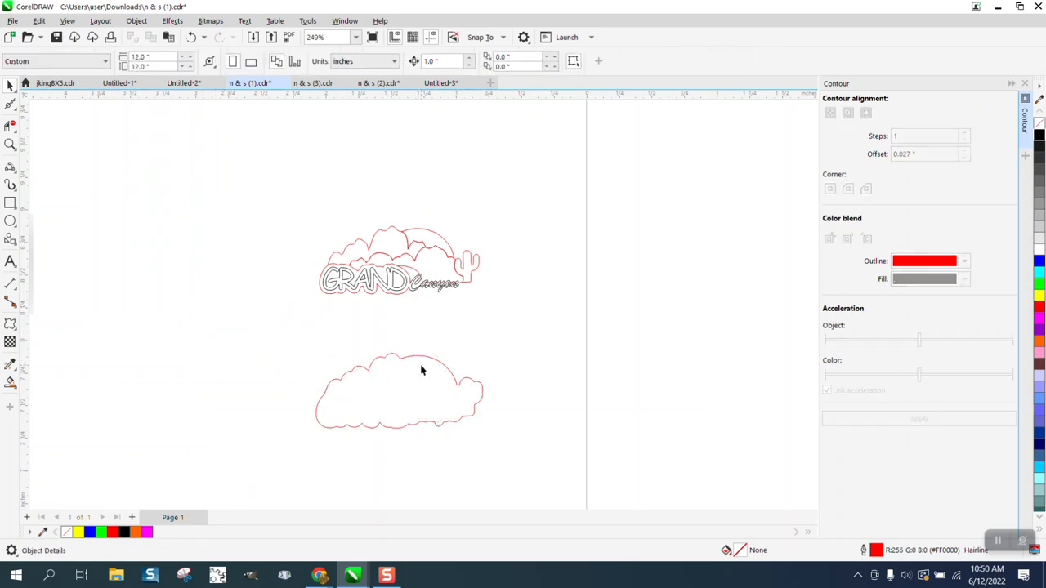
{"action": "left_click", "coordinate": [421, 364]}
{"action": "key", "text": "Up"}
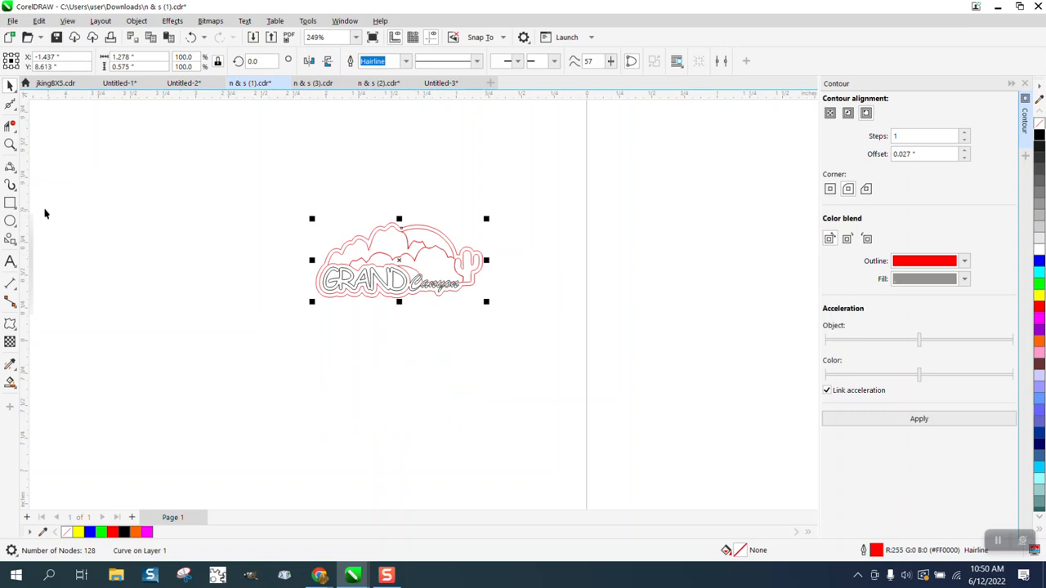
Move the cloud-shaped contour 1 inch down and fill it yellow with no outline
{"action": "left_click", "coordinate": [10, 143]}
{"action": "left_click_drag", "start_coordinate": [303, 205], "coordinate": [584, 308]}
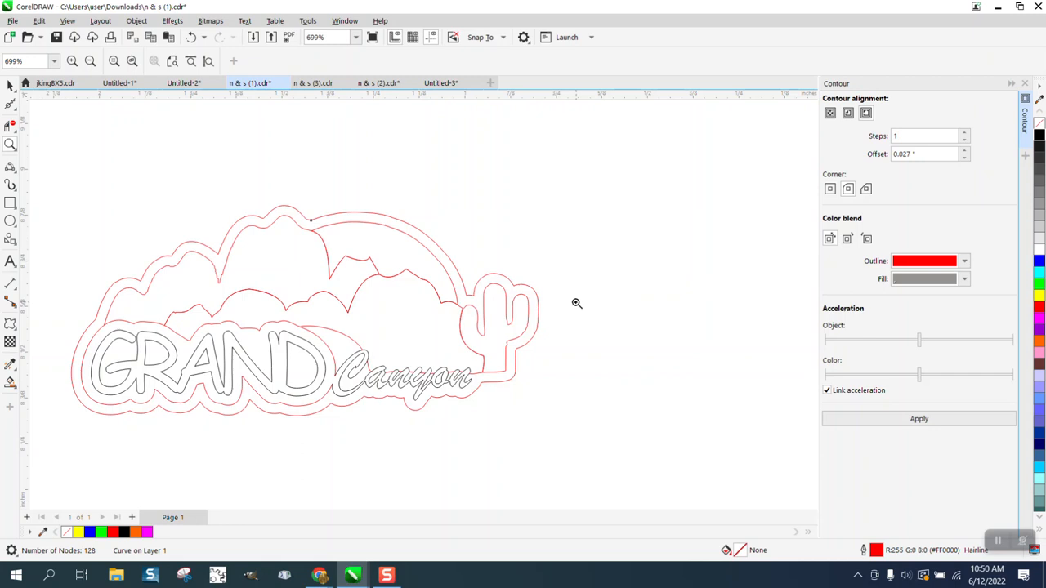
{"action": "scroll", "coordinate": [554, 269], "scroll_direction": "down", "scroll_amount": 2}
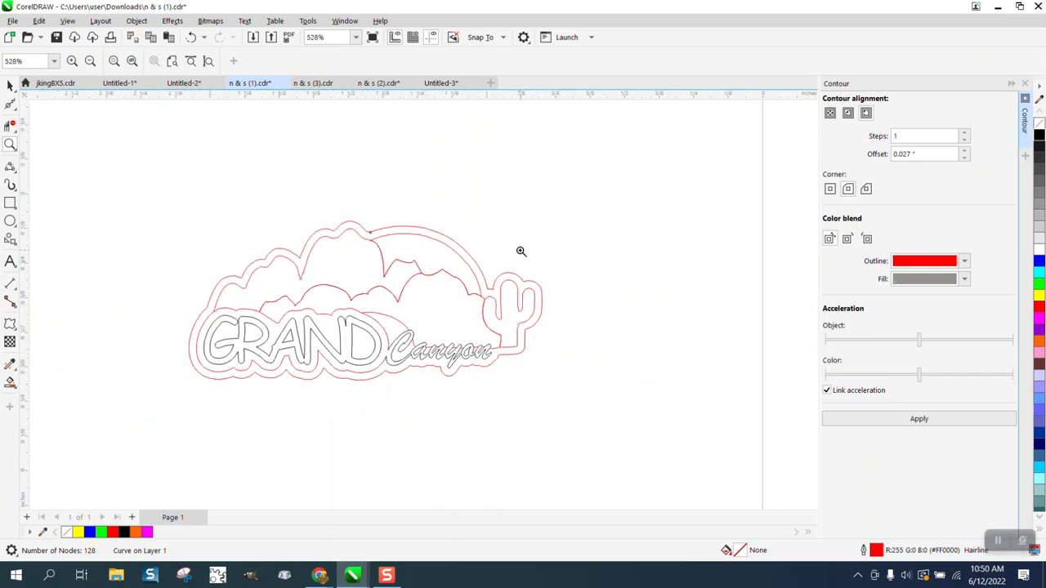
{"action": "scroll", "coordinate": [520, 251], "scroll_direction": "down", "scroll_amount": 1}
{"action": "left_click", "coordinate": [10, 85]}
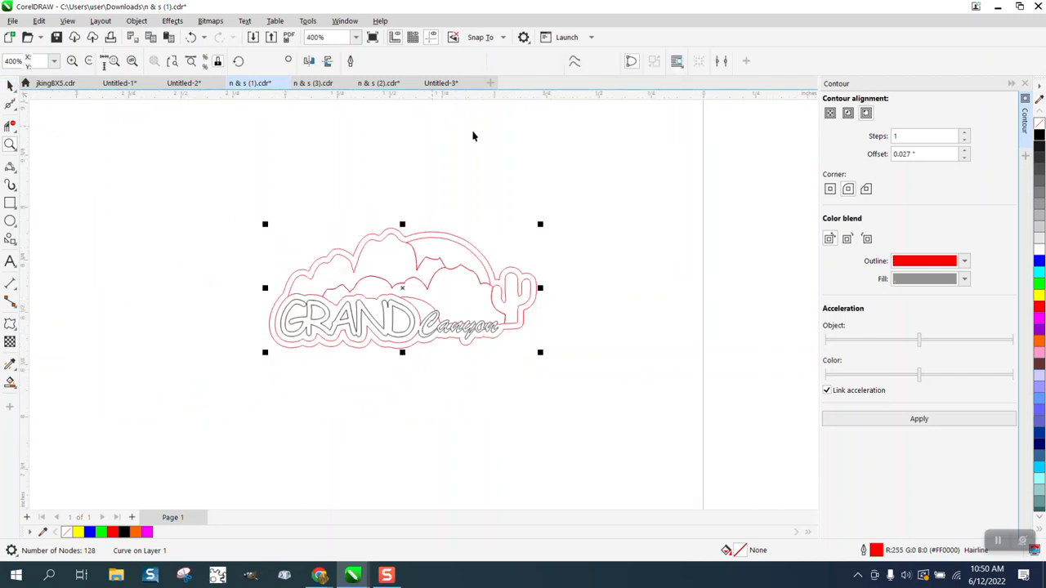
{"action": "scroll", "coordinate": [501, 144], "scroll_direction": "down", "scroll_amount": 1}
{"action": "key", "text": "Down"}
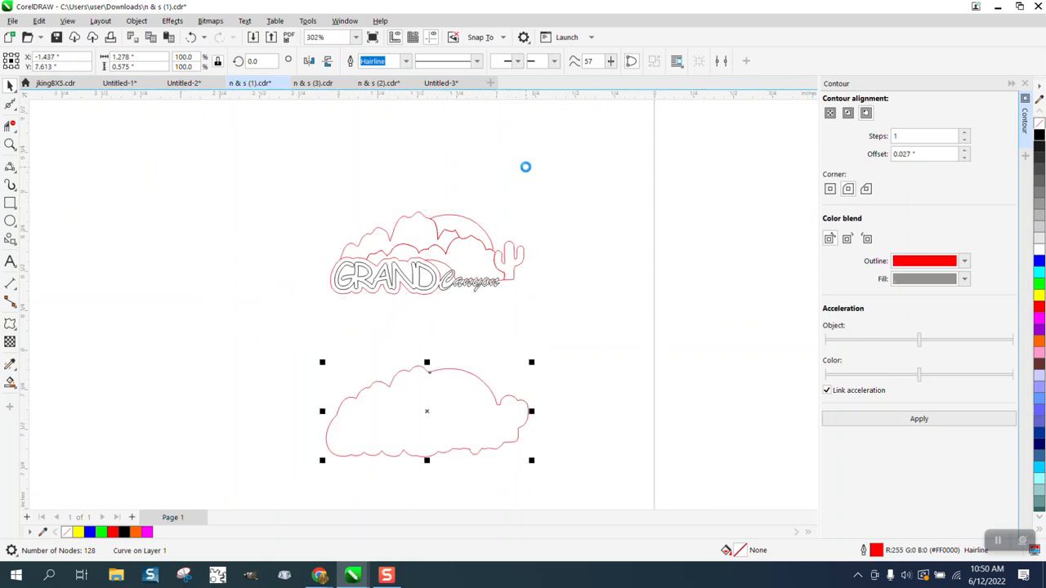
{"action": "left_click", "coordinate": [1038, 298]}
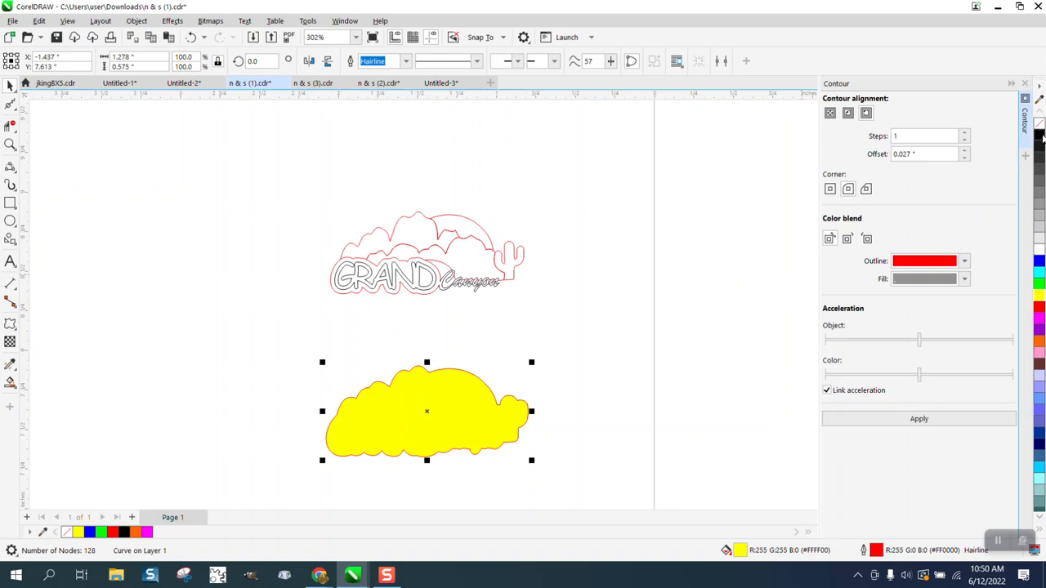
{"action": "right_click", "coordinate": [1038, 124]}
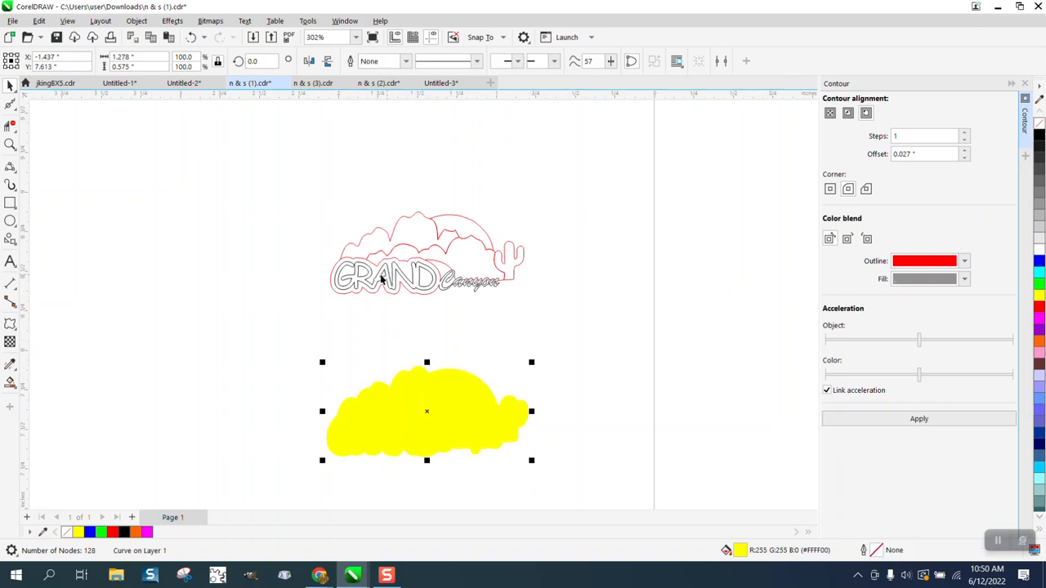
{"action": "left_click_drag", "start_coordinate": [321, 203], "coordinate": [641, 335]}
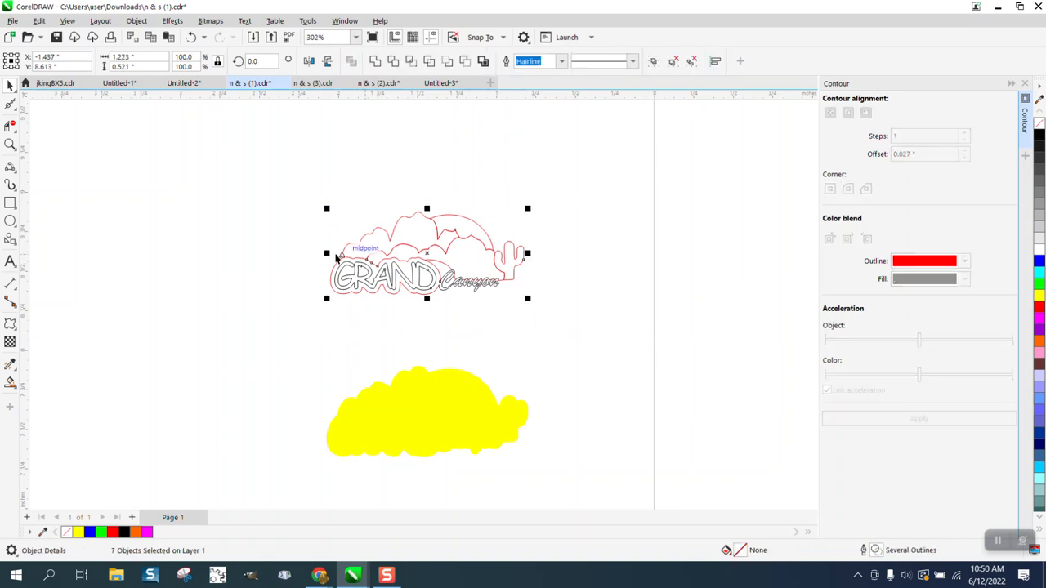
Smart Fill the GRAND letters blue and the backing around GRAND and Canyon black
{"action": "left_click", "coordinate": [9, 144]}
{"action": "left_click_drag", "start_coordinate": [282, 195], "coordinate": [602, 313]}
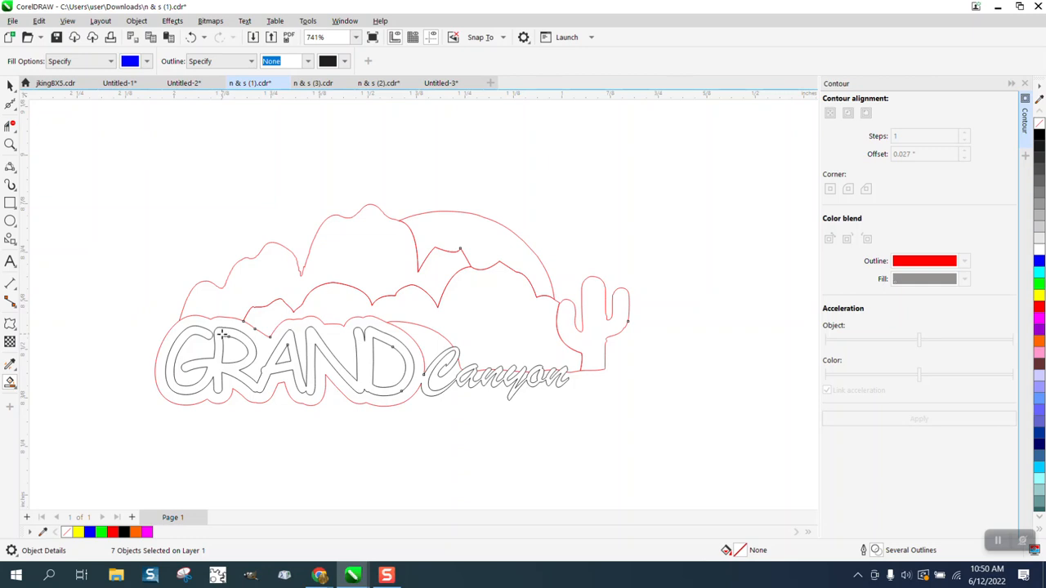
{"action": "left_click", "coordinate": [221, 335]}
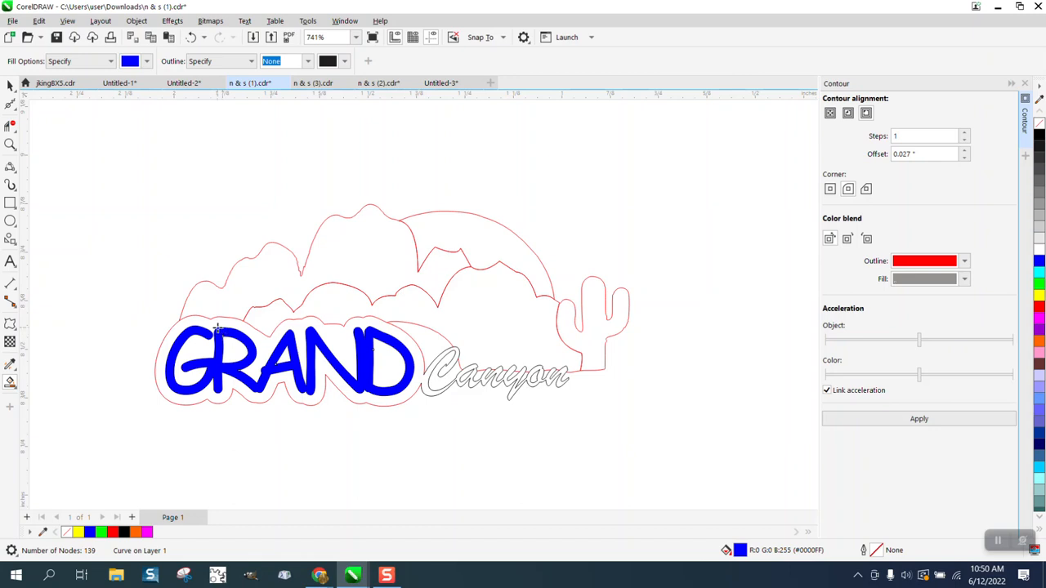
{"action": "left_click", "coordinate": [147, 62]}
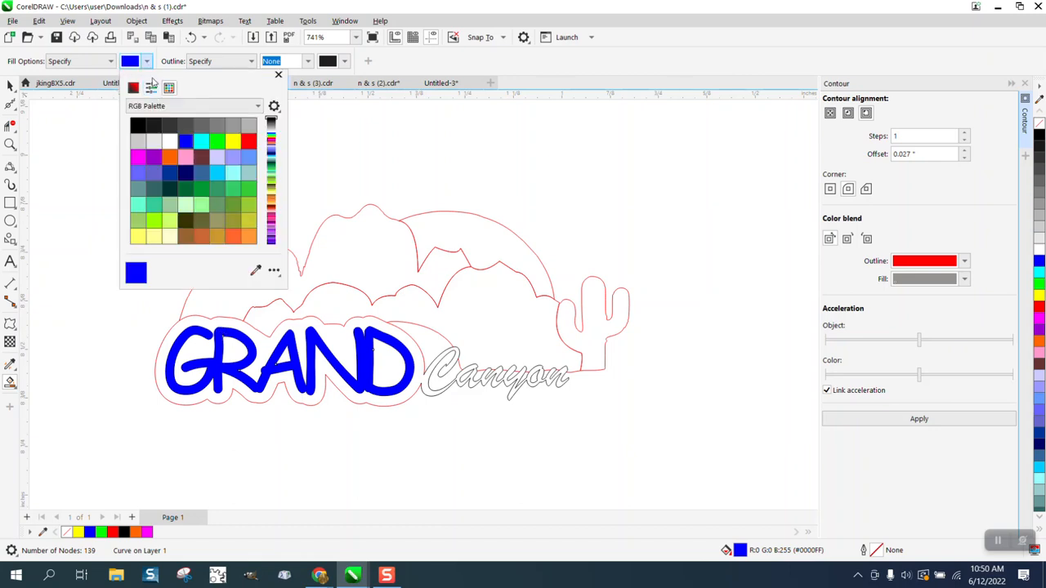
{"action": "left_click", "coordinate": [138, 126]}
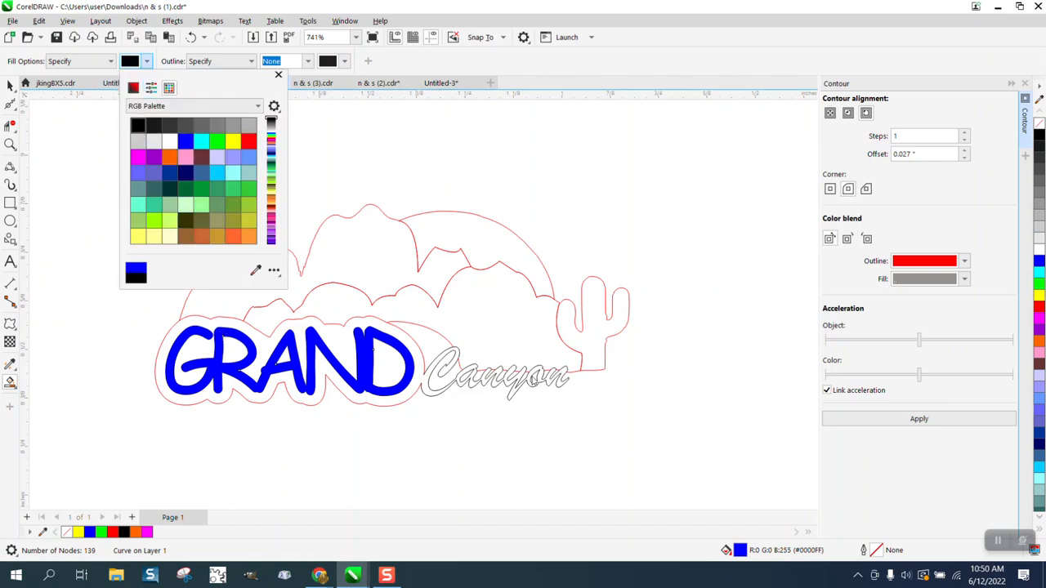
{"action": "left_click", "coordinate": [426, 390]}
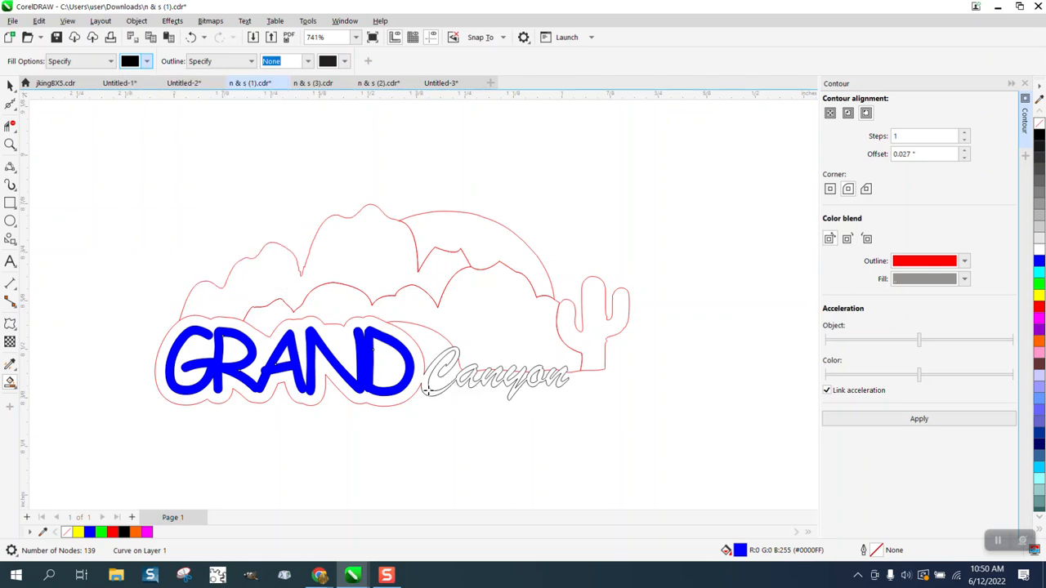
{"action": "left_click", "coordinate": [428, 390]}
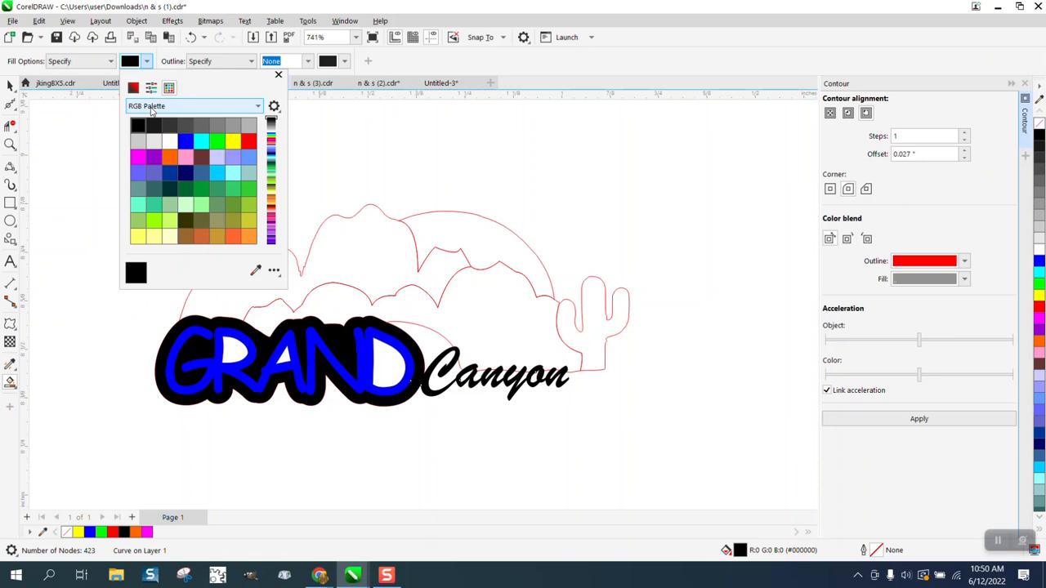
Smart Fill the sun yellow and the cactus teal-green
{"action": "left_click", "coordinate": [233, 141]}
{"action": "left_click", "coordinate": [470, 223]}
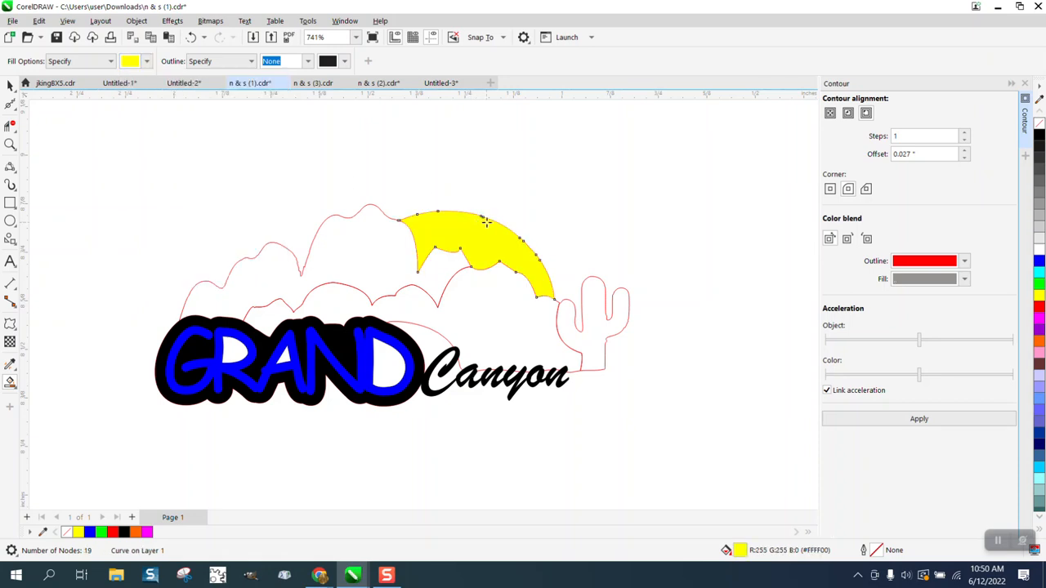
{"action": "left_click", "coordinate": [147, 62]}
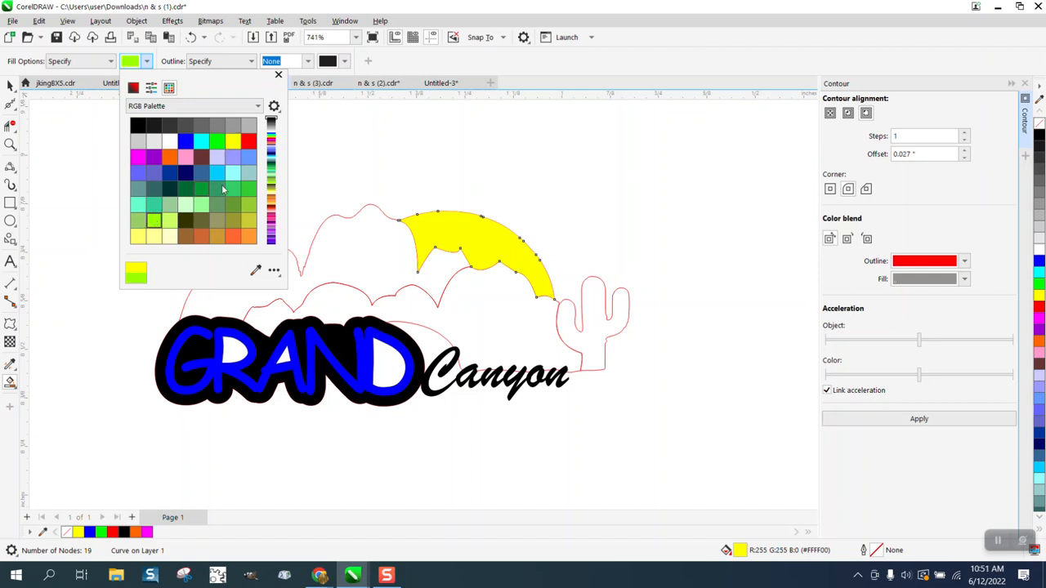
{"action": "left_click", "coordinate": [214, 190]}
{"action": "left_click", "coordinate": [587, 321]}
{"action": "left_click", "coordinate": [588, 320]}
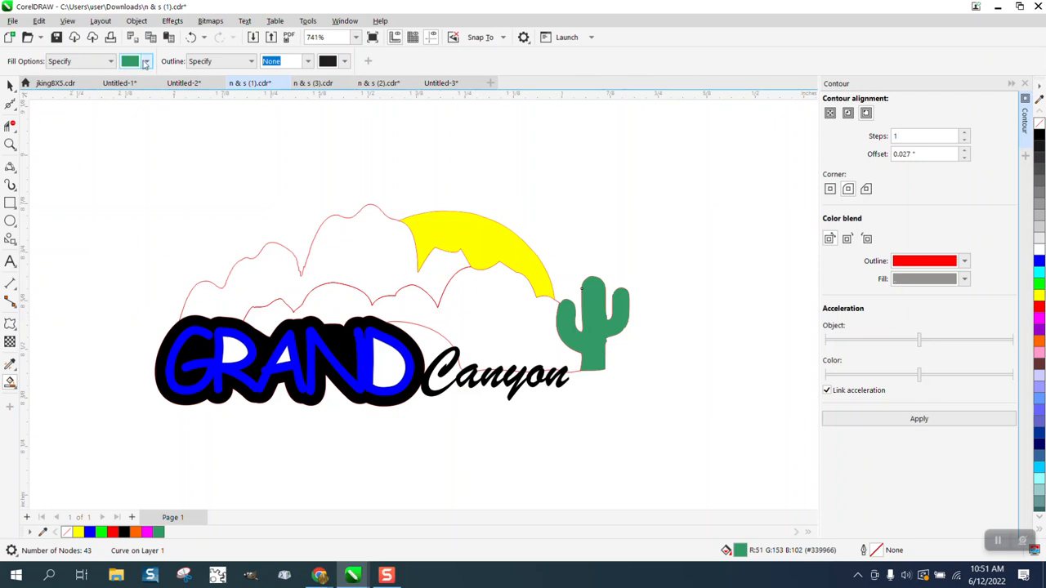
Fill the back mountain range brown, undoing a mistaken brown fill
{"action": "left_click", "coordinate": [146, 62]}
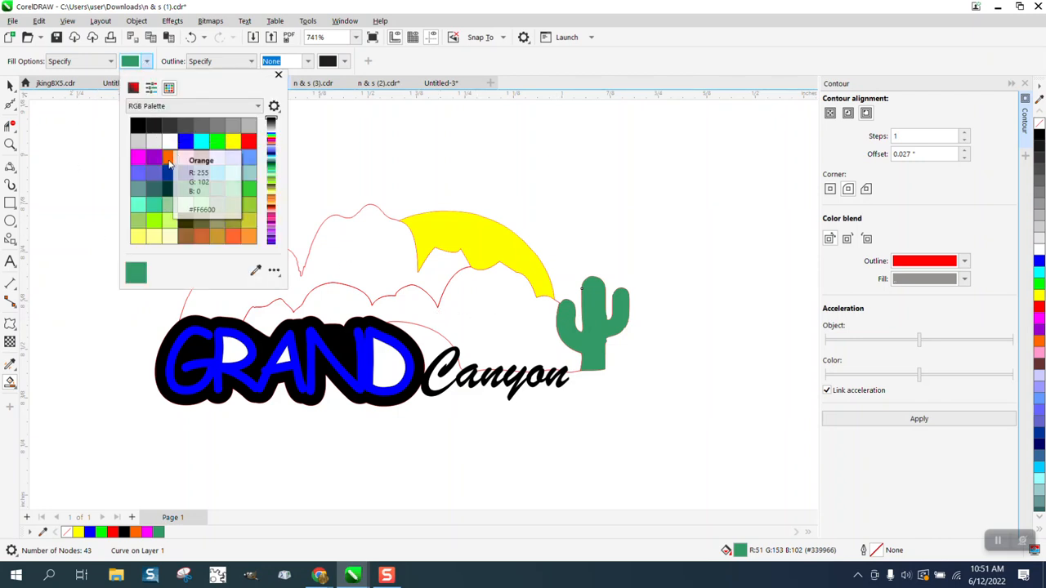
{"action": "left_click", "coordinate": [186, 236]}
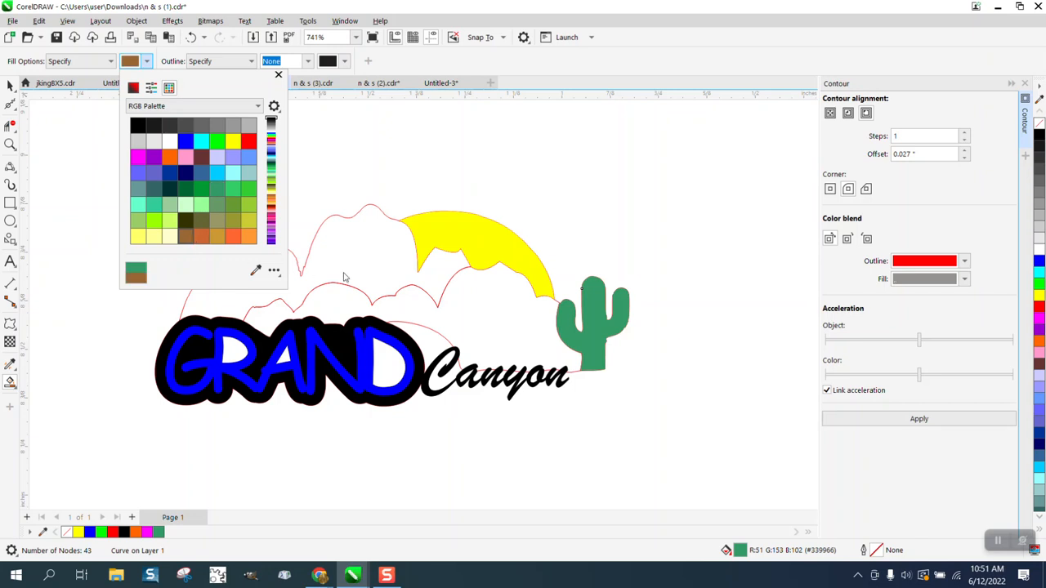
{"action": "left_click", "coordinate": [419, 303]}
{"action": "left_click", "coordinate": [417, 299]}
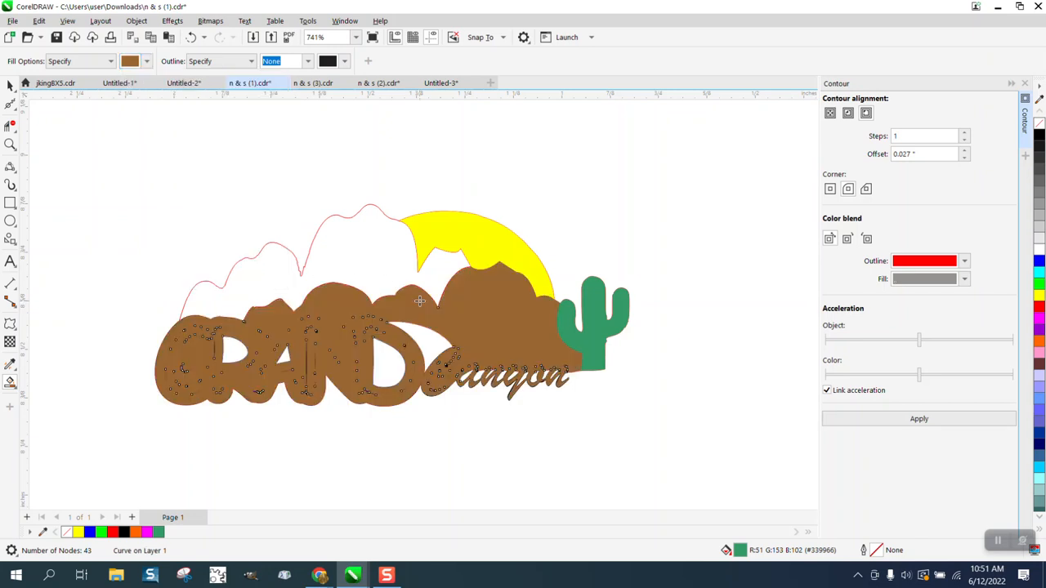
{"action": "left_click", "coordinate": [192, 38]}
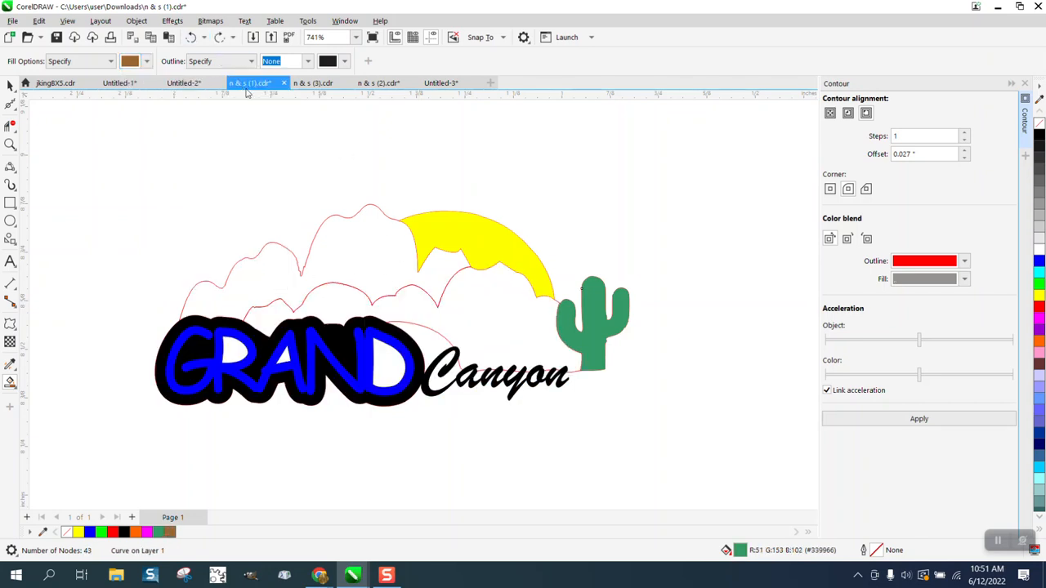
{"action": "left_click", "coordinate": [360, 246]}
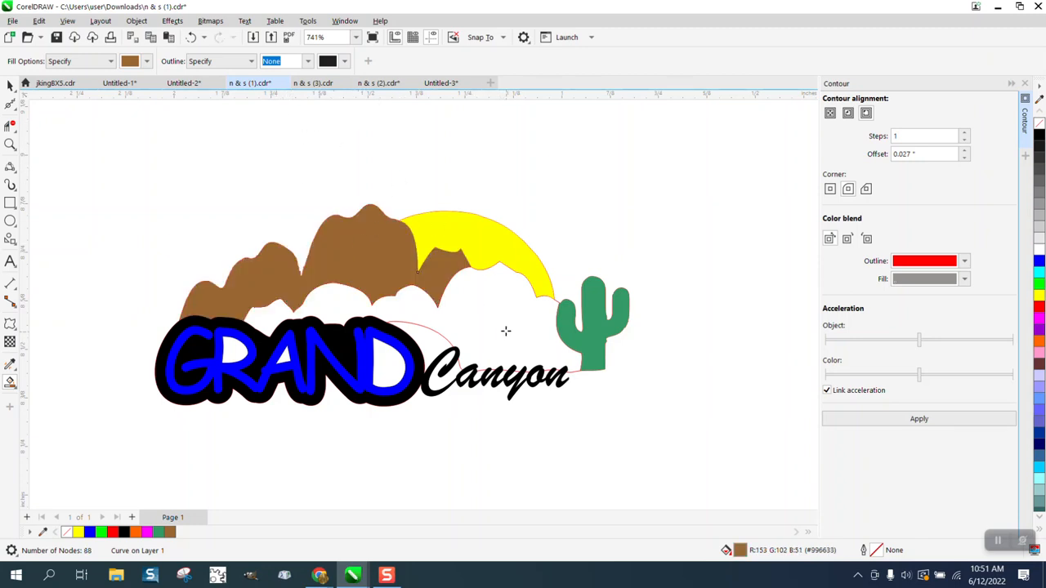
{"action": "scroll", "coordinate": [422, 255], "scroll_direction": "down", "scroll_amount": 1}
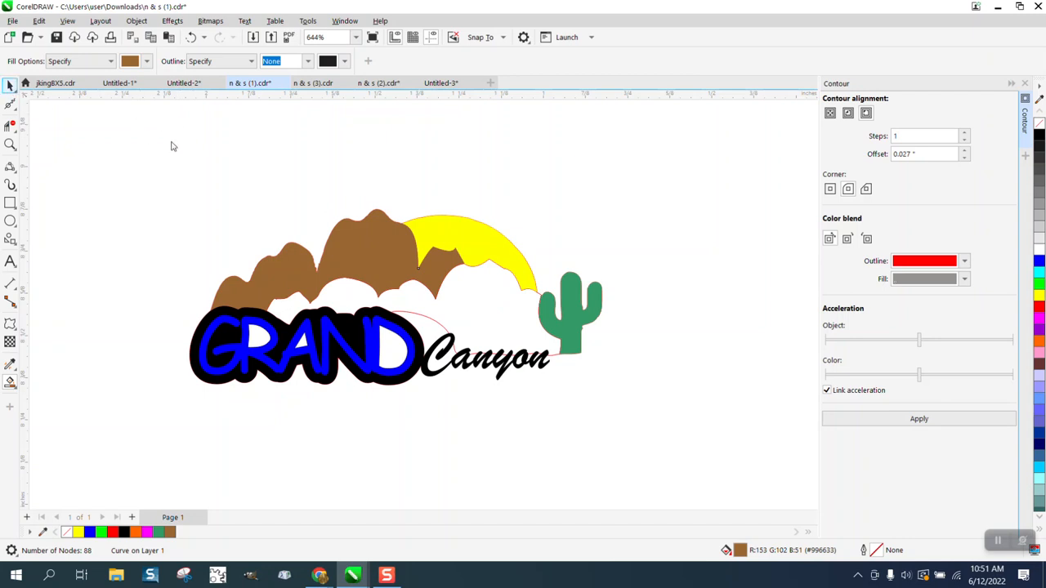
Shift the mountains, title, sun and cactus left to assemble the coloured logo
{"action": "key", "text": "space"}
{"action": "scroll", "coordinate": [525, 187], "scroll_direction": "down", "scroll_amount": 2}
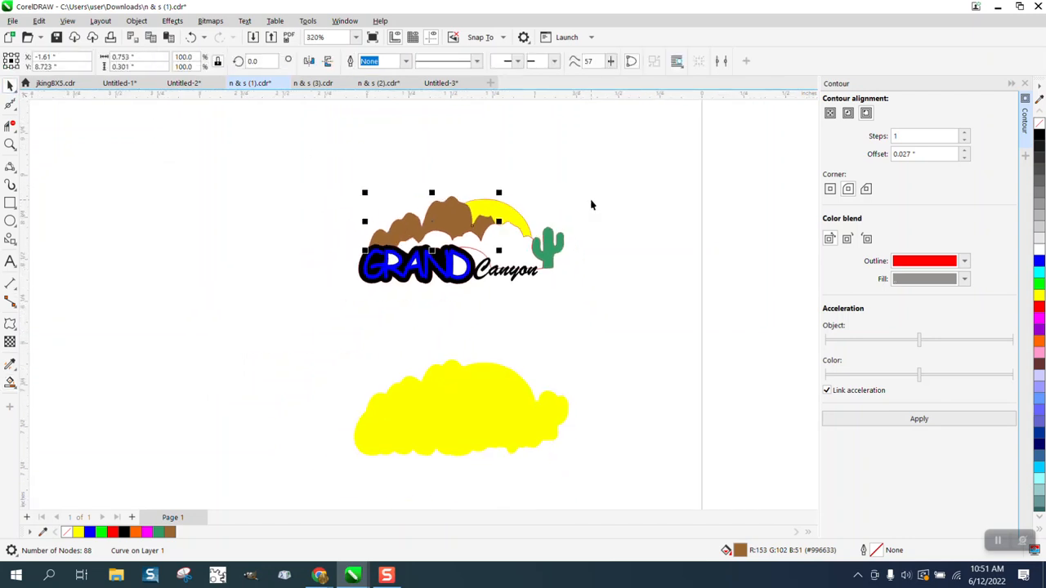
{"action": "key", "text": "Left"}
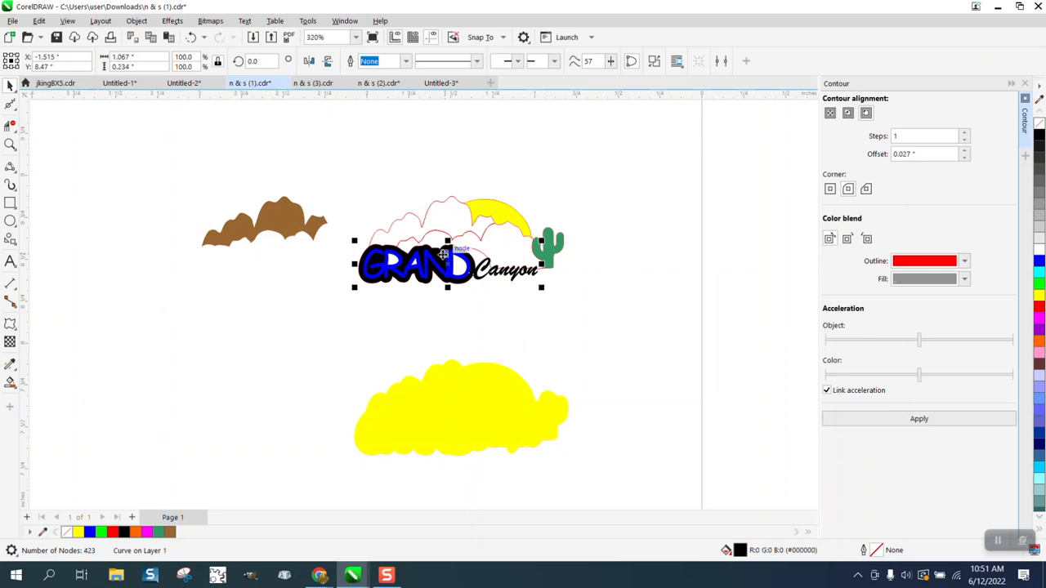
{"action": "left_click_drag", "start_coordinate": [446, 258], "coordinate": [278, 260]}
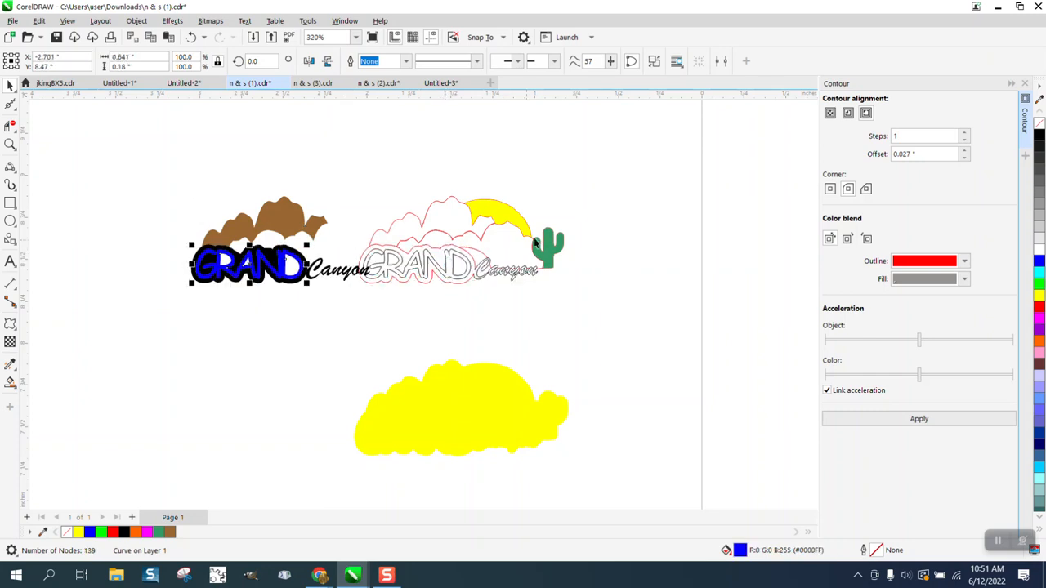
{"action": "left_click", "coordinate": [515, 221]}
{"action": "key", "text": "Left"}
{"action": "left_click", "coordinate": [553, 256]}
{"action": "key", "text": "Left"}
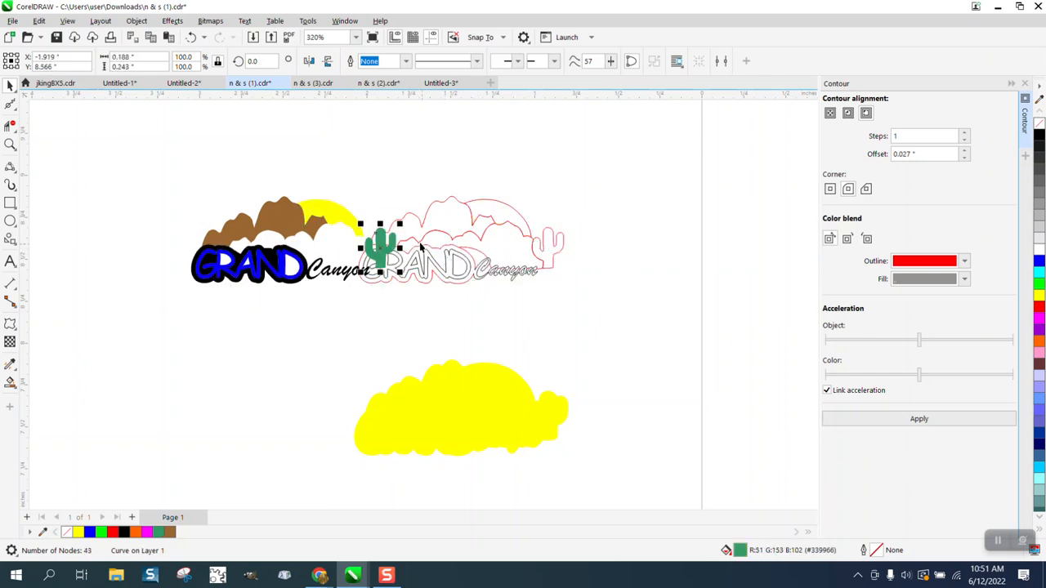
{"action": "left_click_drag", "start_coordinate": [175, 176], "coordinate": [384, 293]}
{"action": "key", "text": "Left"}
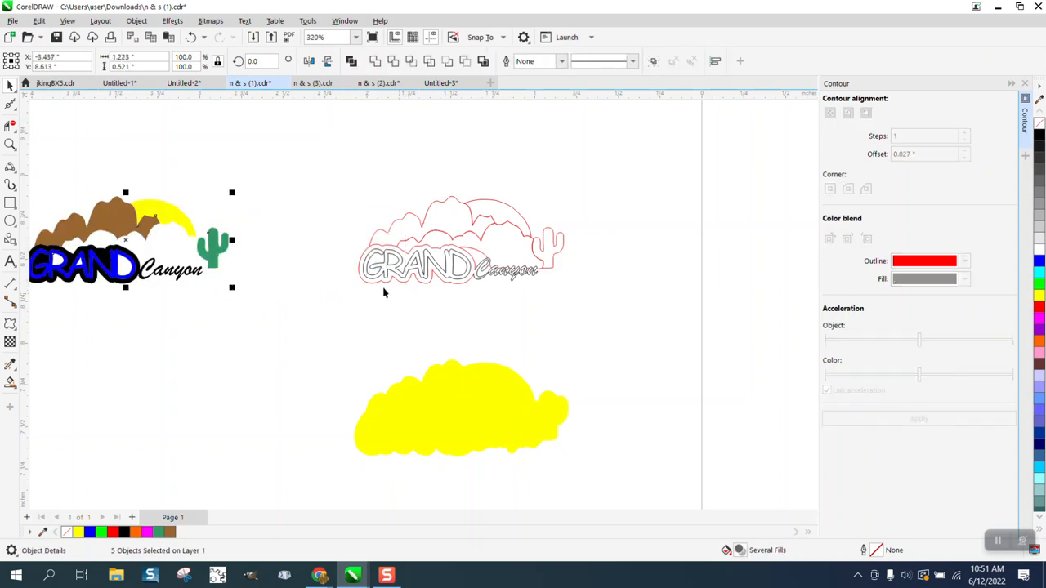
{"action": "left_click", "coordinate": [10, 144]}
{"action": "left_click_drag", "start_coordinate": [351, 208], "coordinate": [665, 341]}
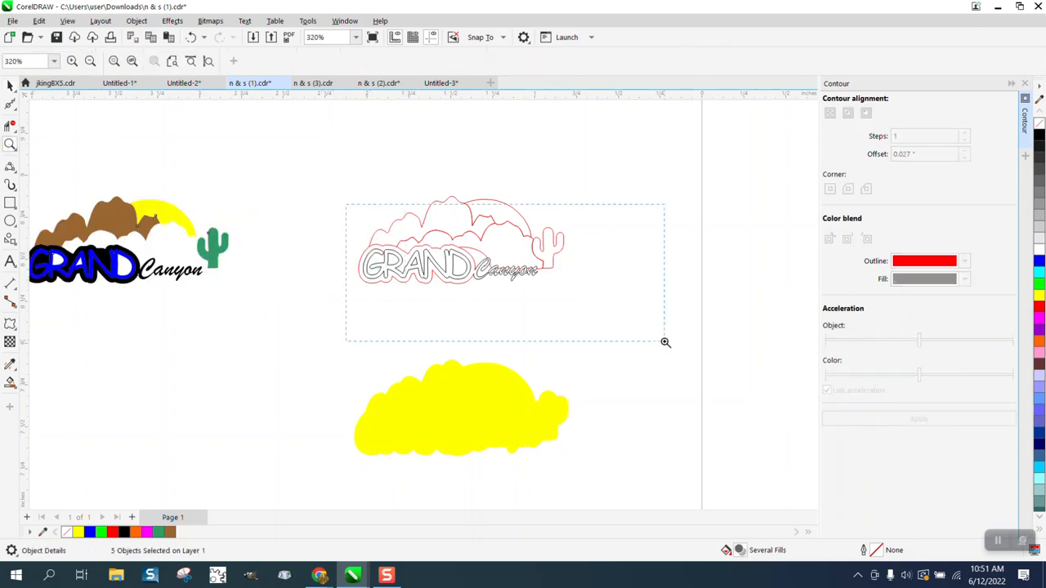
Frame the outline logo with a rectangle and Smart Fill its front mountains brown
{"action": "left_click", "coordinate": [10, 203]}
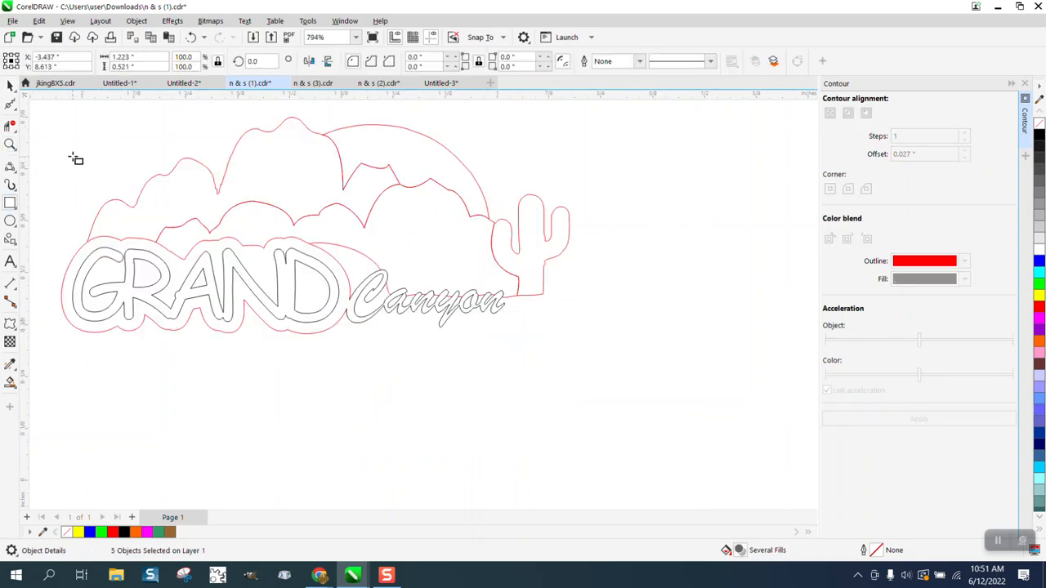
{"action": "mouse_move", "coordinate": [50, 114]}
{"action": "left_mouse_down"}
{"action": "mouse_move", "coordinate": [577, 346]}
{"action": "mouse_move", "coordinate": [597, 367]}
{"action": "left_mouse_up"}
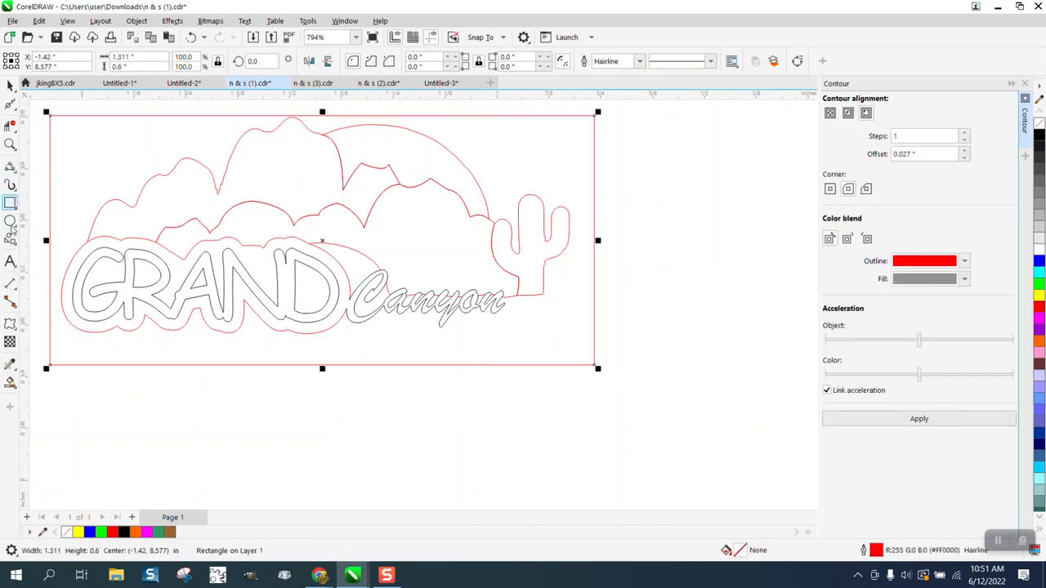
{"action": "left_click", "coordinate": [10, 382]}
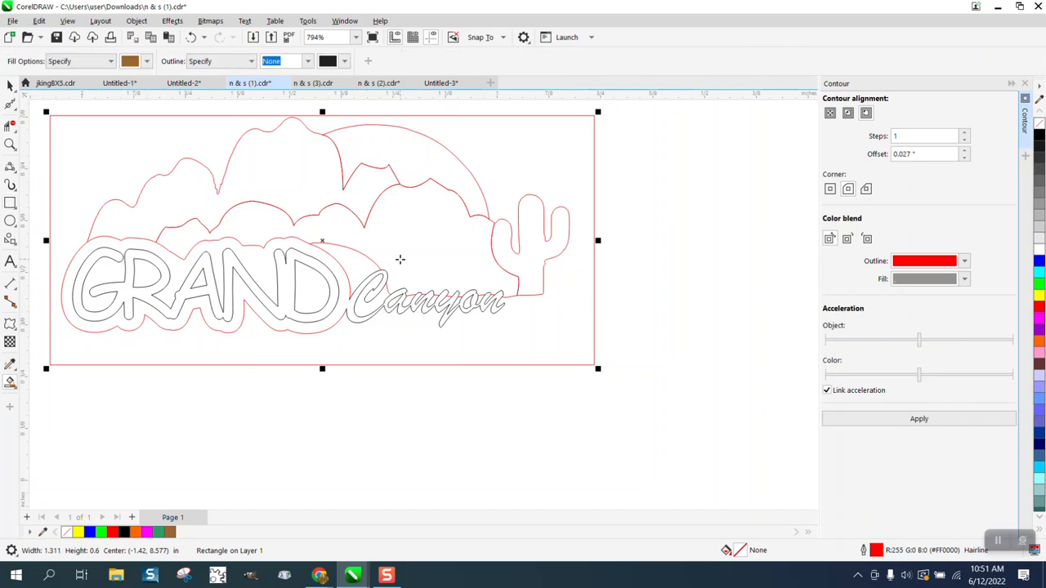
{"action": "left_click", "coordinate": [415, 254]}
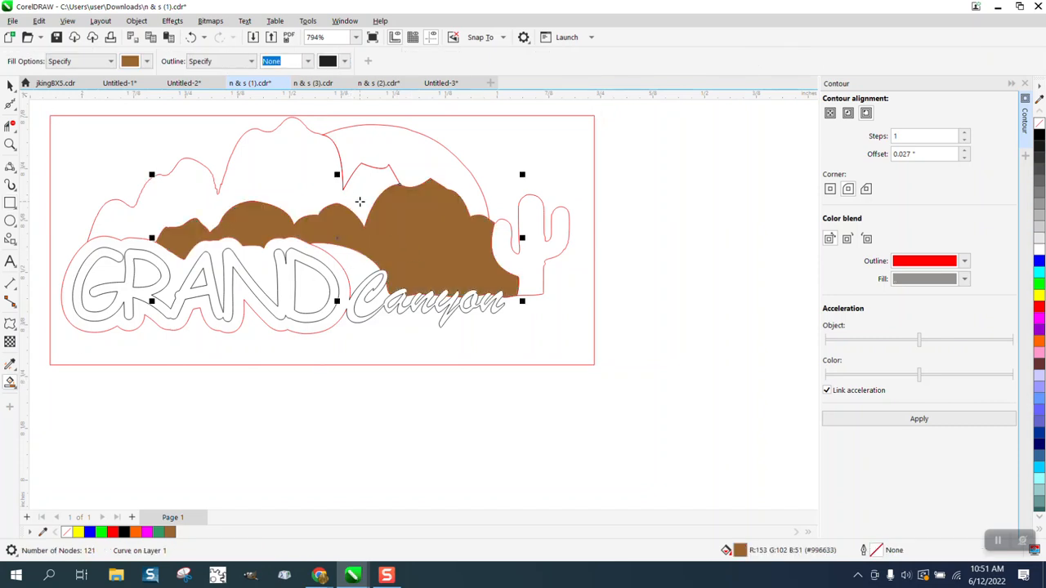
{"action": "scroll", "coordinate": [360, 201], "scroll_direction": "down", "scroll_amount": 6}
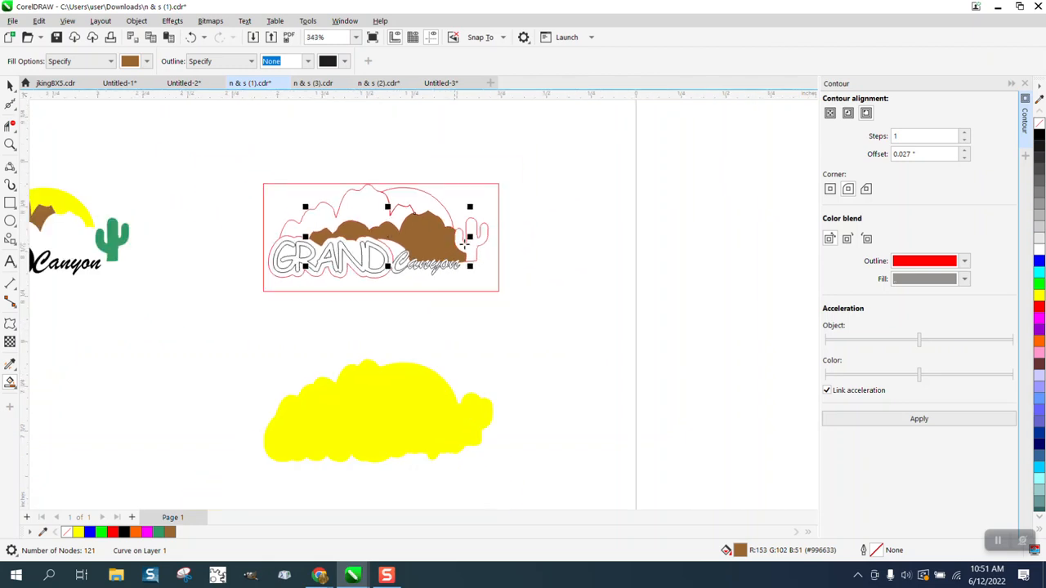
{"action": "key", "text": "Left"}
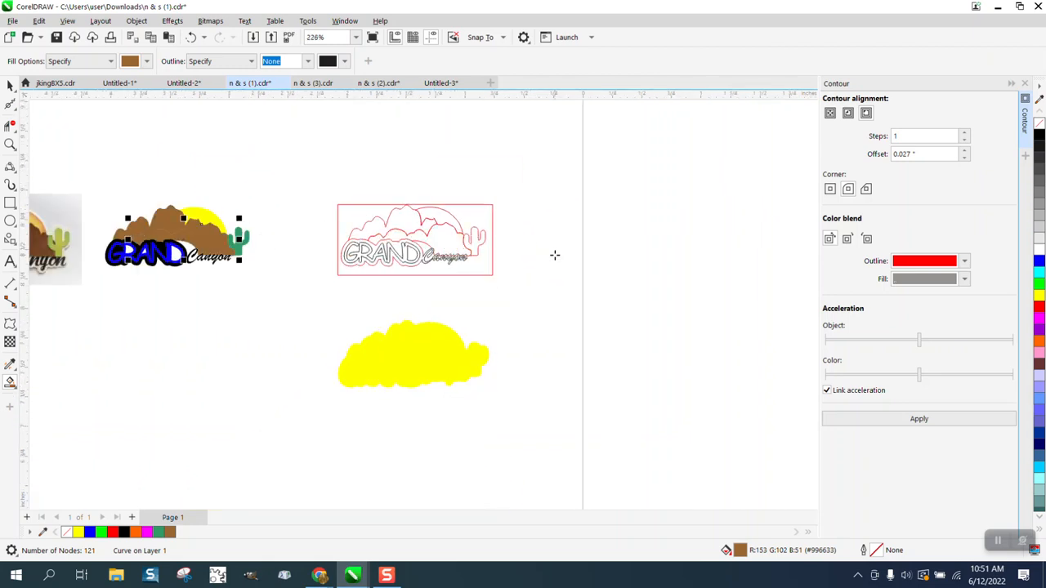
{"action": "key", "text": "Right"}
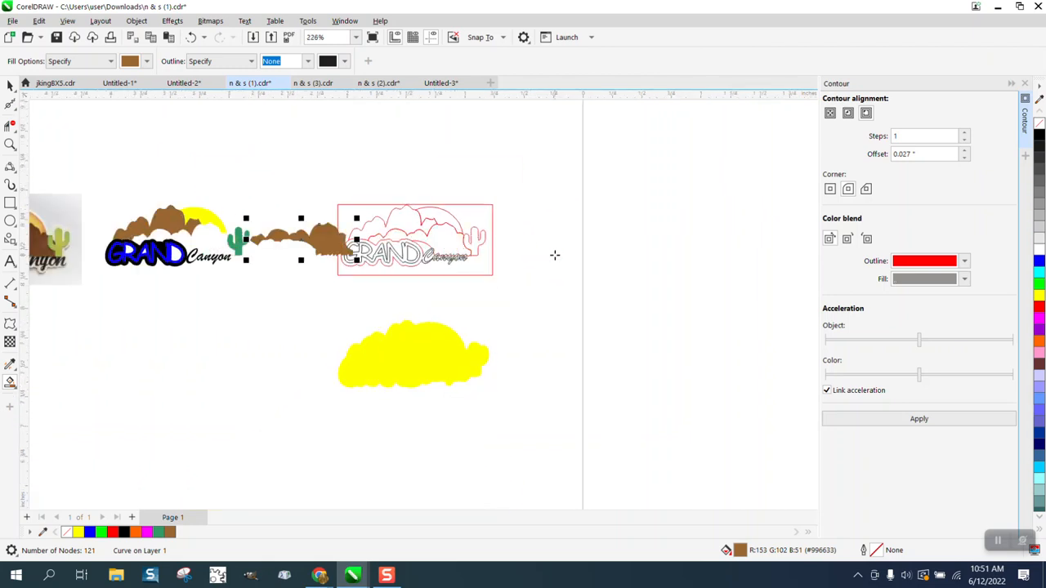
{"action": "key", "text": "Right"}
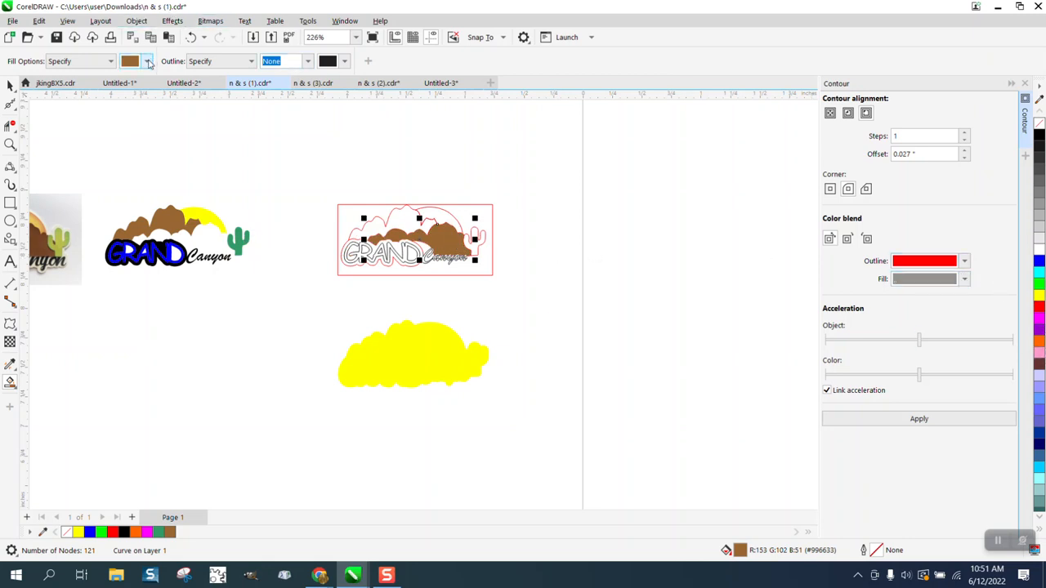
Replace the brown front mountains with a gold fill and move it onto the coloured logo
{"action": "left_click", "coordinate": [148, 62]}
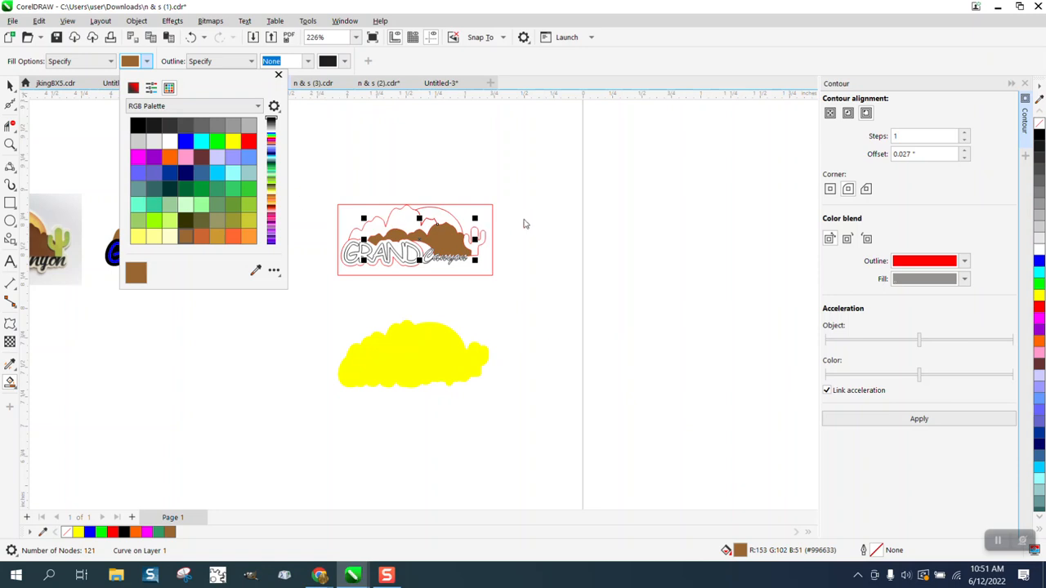
{"action": "key", "text": "Delete"}
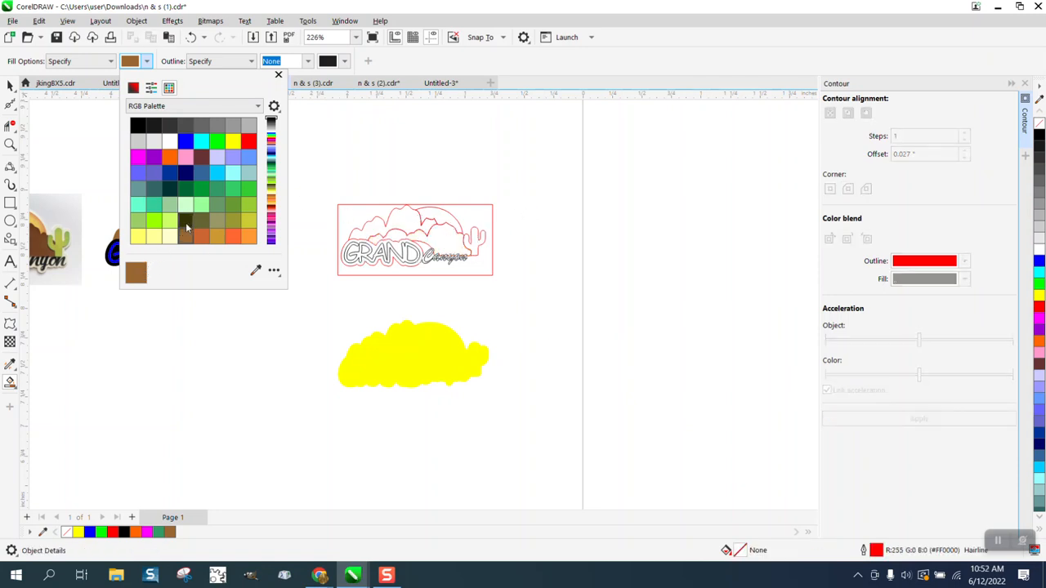
{"action": "left_click", "coordinate": [216, 236]}
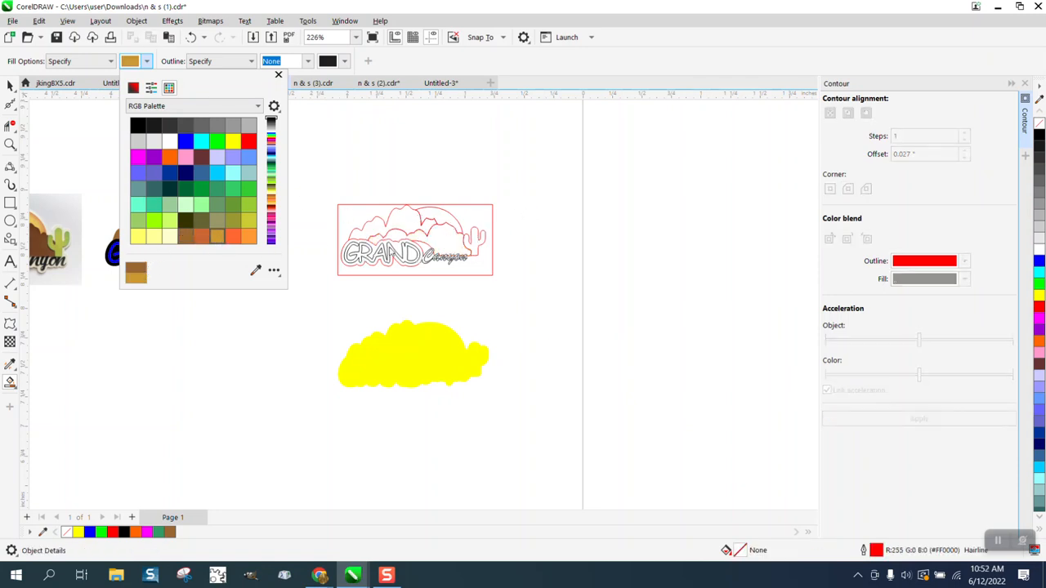
{"action": "left_click", "coordinate": [446, 244]}
{"action": "key", "text": "Left"}
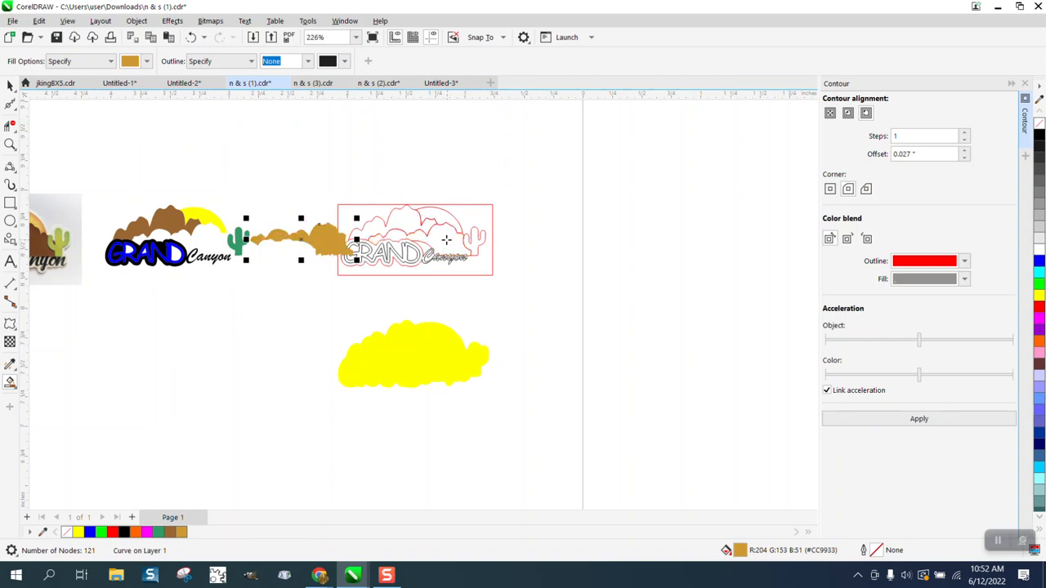
{"action": "key", "text": "Left"}
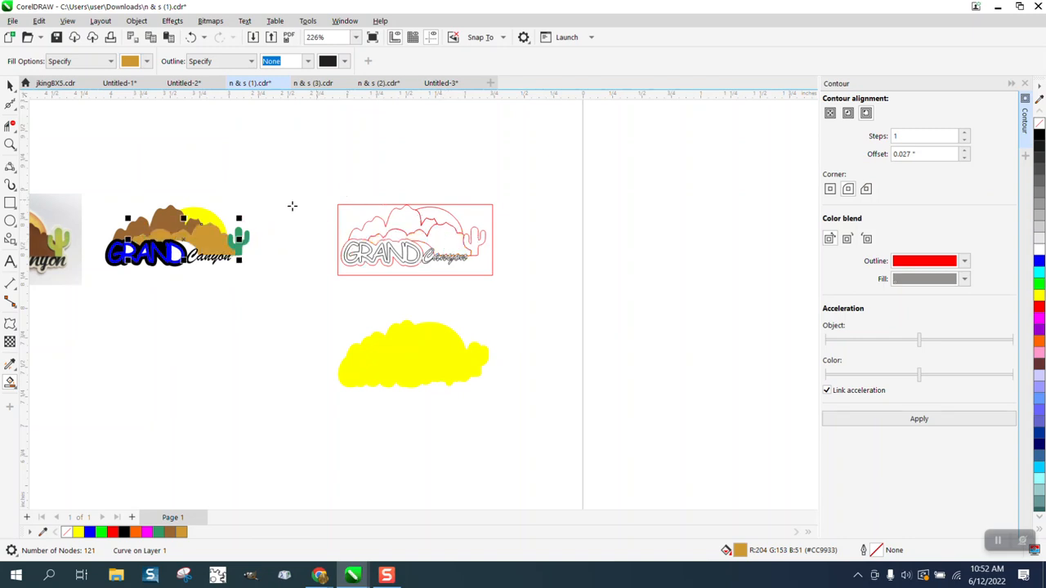
{"action": "left_click", "coordinate": [10, 86]}
Turn the cloud-shaped backing orange and nudge it left and up behind the logo
{"action": "left_click", "coordinate": [233, 200]}
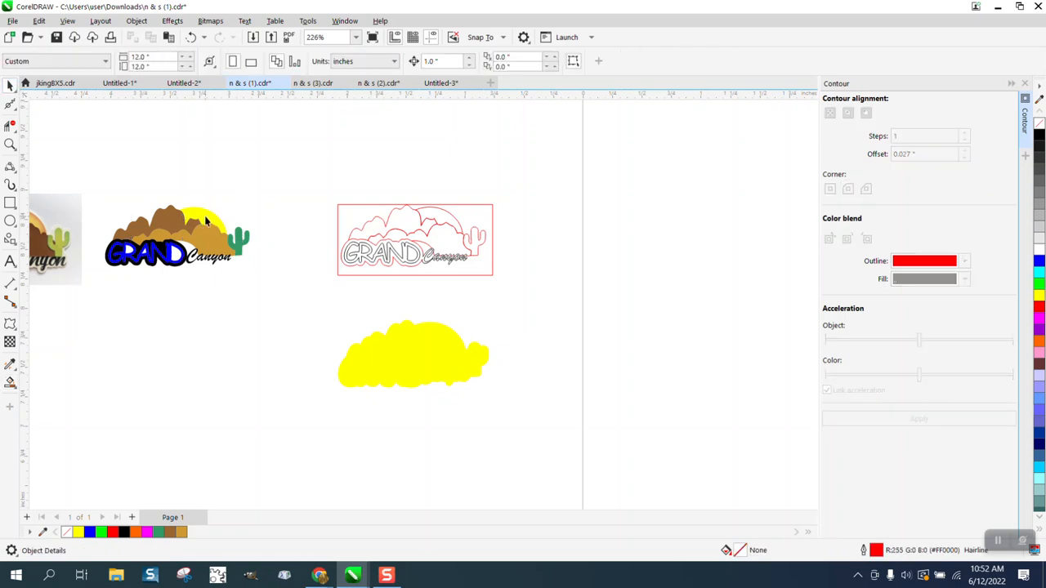
{"action": "left_click", "coordinate": [205, 218]}
{"action": "left_click", "coordinate": [400, 348]}
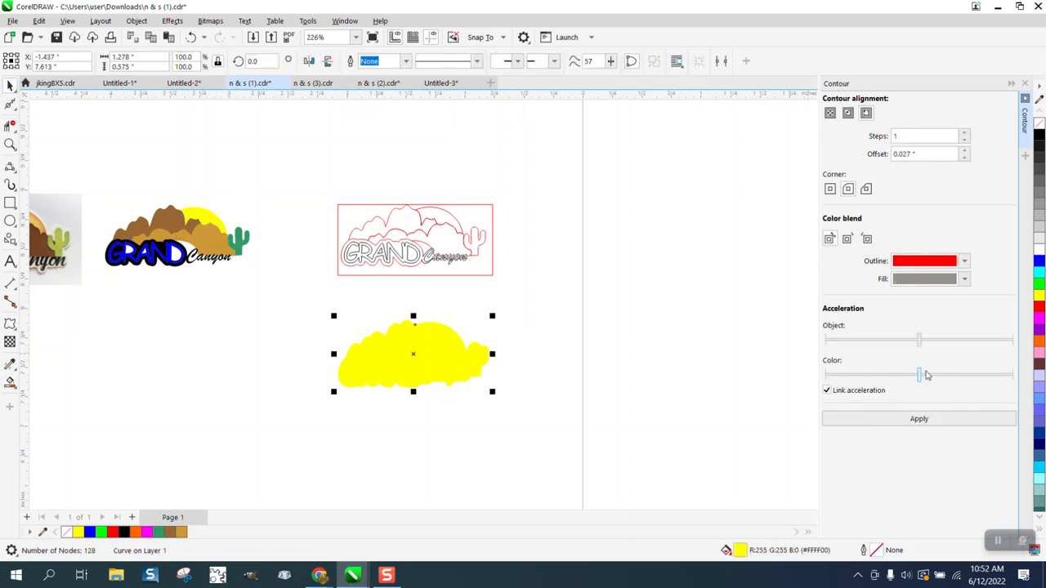
{"action": "left_click", "coordinate": [1038, 342]}
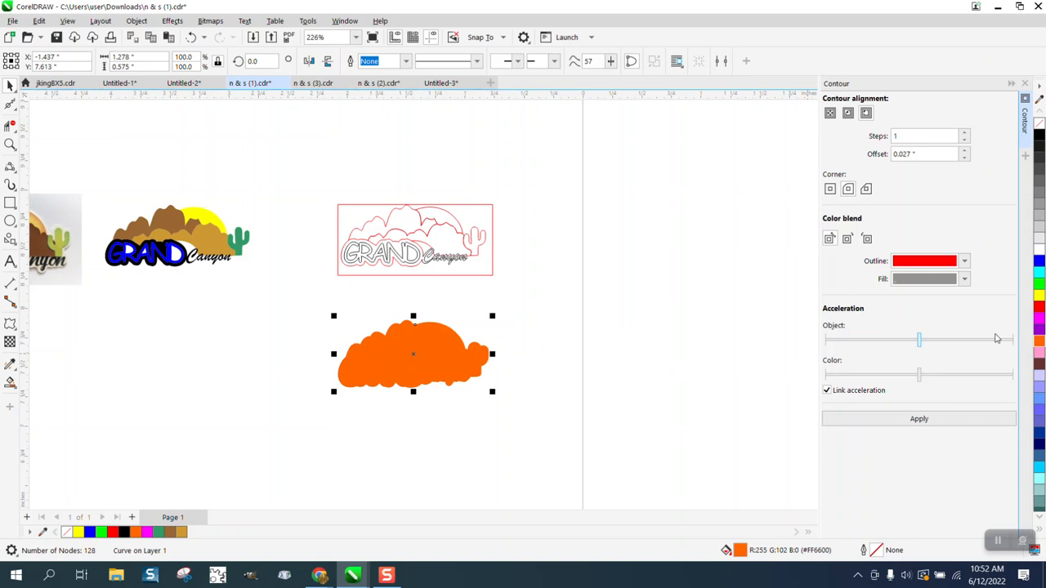
{"action": "key", "text": "Left"}
{"action": "key", "text": "Left"}
{"action": "key", "text": "Up"}
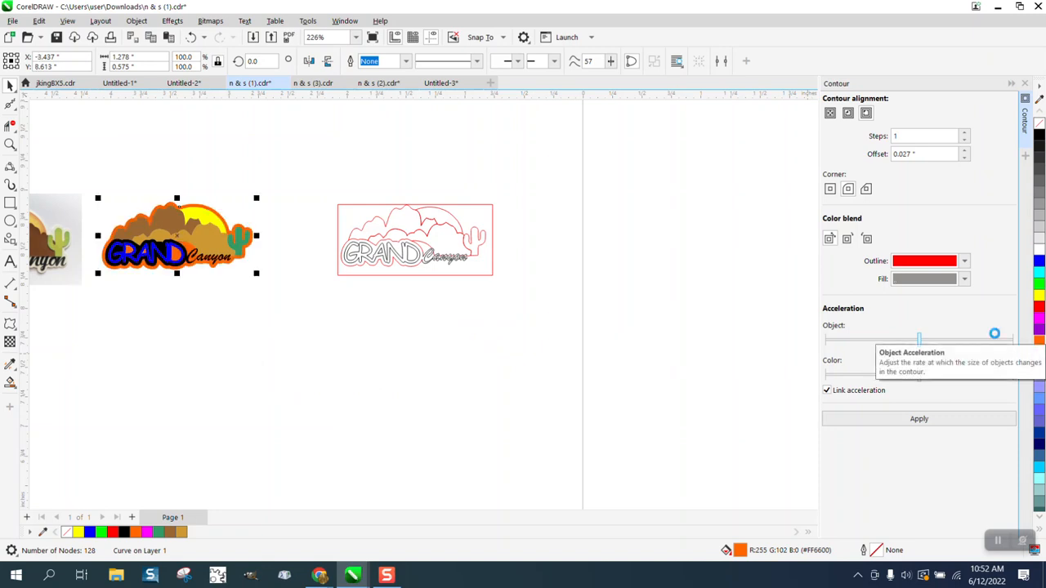
Zoom in on the finished coloured logo and select its tan mountain piece
{"action": "left_click", "coordinate": [10, 145]}
{"action": "left_click_drag", "start_coordinate": [88, 196], "coordinate": [291, 283]}
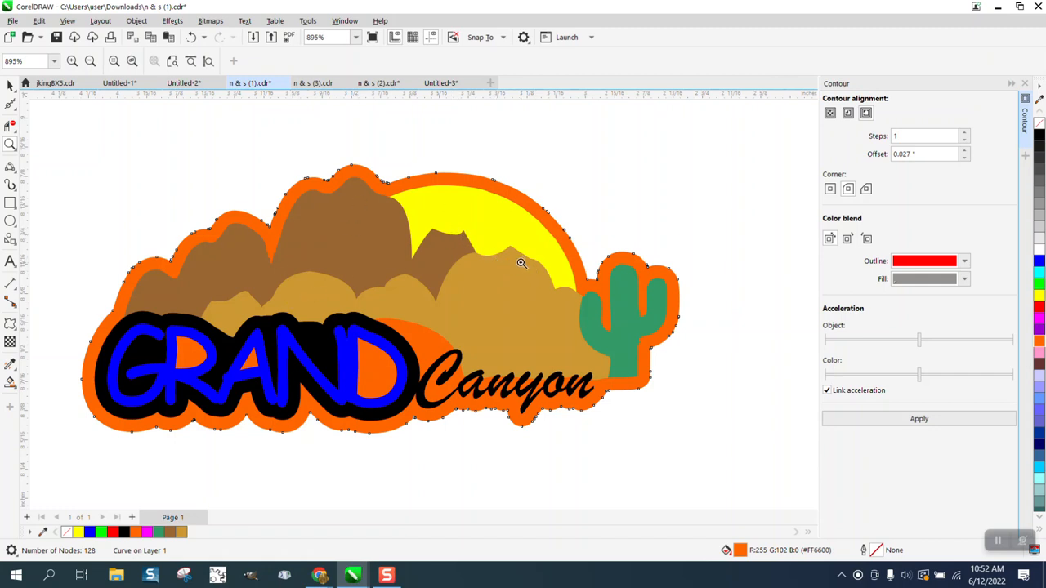
{"action": "scroll", "coordinate": [515, 253], "scroll_direction": "down", "scroll_amount": 1}
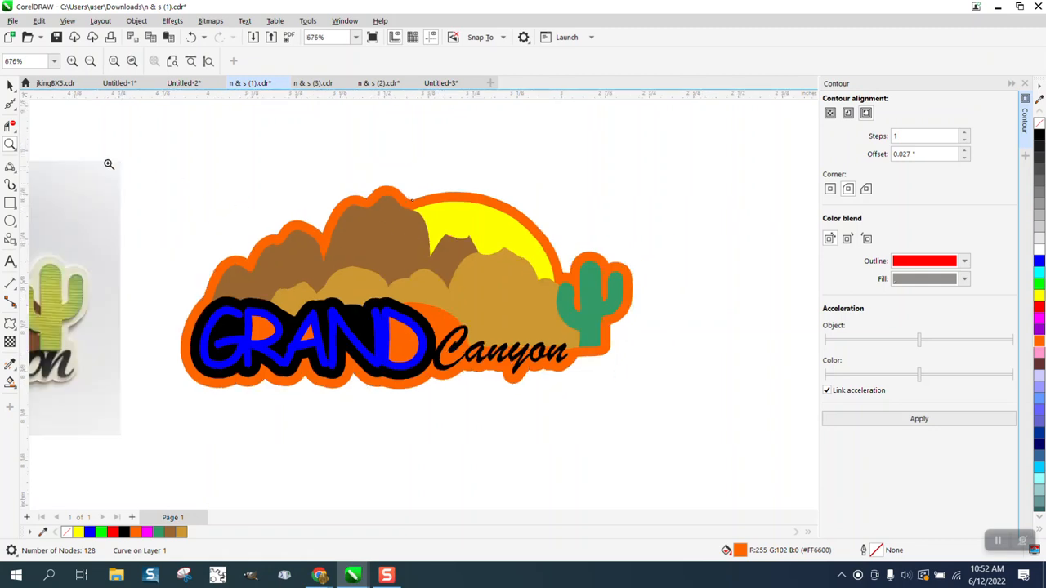
{"action": "left_click", "coordinate": [12, 86]}
{"action": "scroll", "coordinate": [324, 229], "scroll_direction": "down", "scroll_amount": 2}
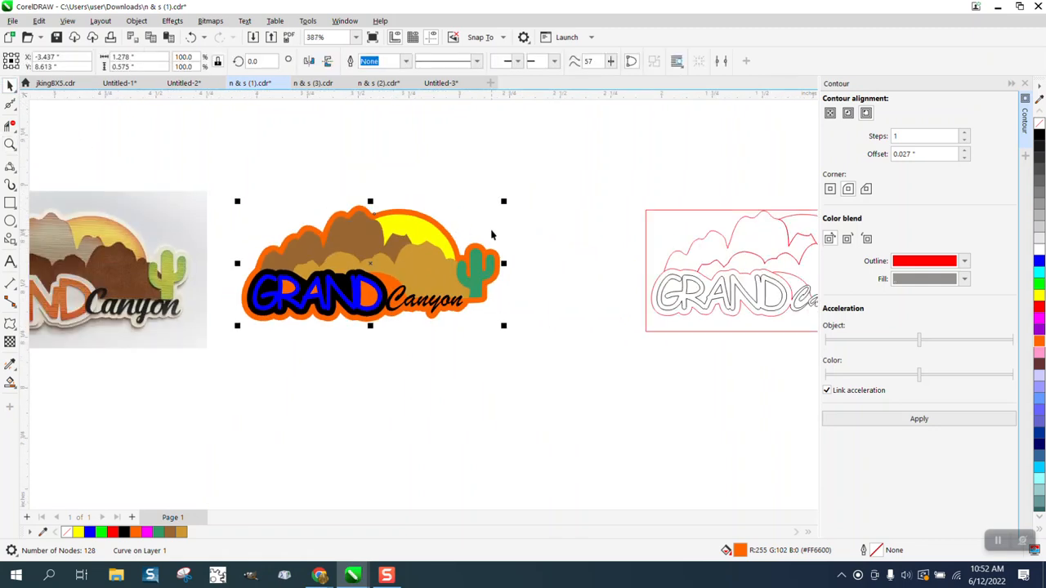
{"action": "left_click", "coordinate": [421, 278]}
Pull the tan mountain down and the orange backing up, making the mountain an unfilled black outline
{"action": "left_click_drag", "start_coordinate": [422, 278], "coordinate": [422, 480]}
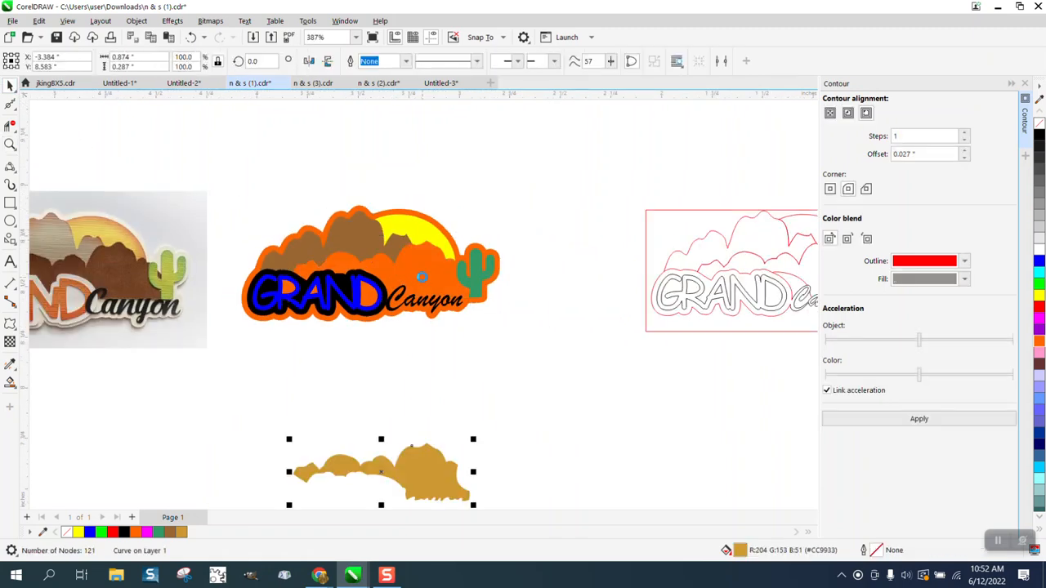
{"action": "scroll", "coordinate": [449, 276], "scroll_direction": "down", "scroll_amount": 1}
{"action": "left_click", "coordinate": [438, 278]}
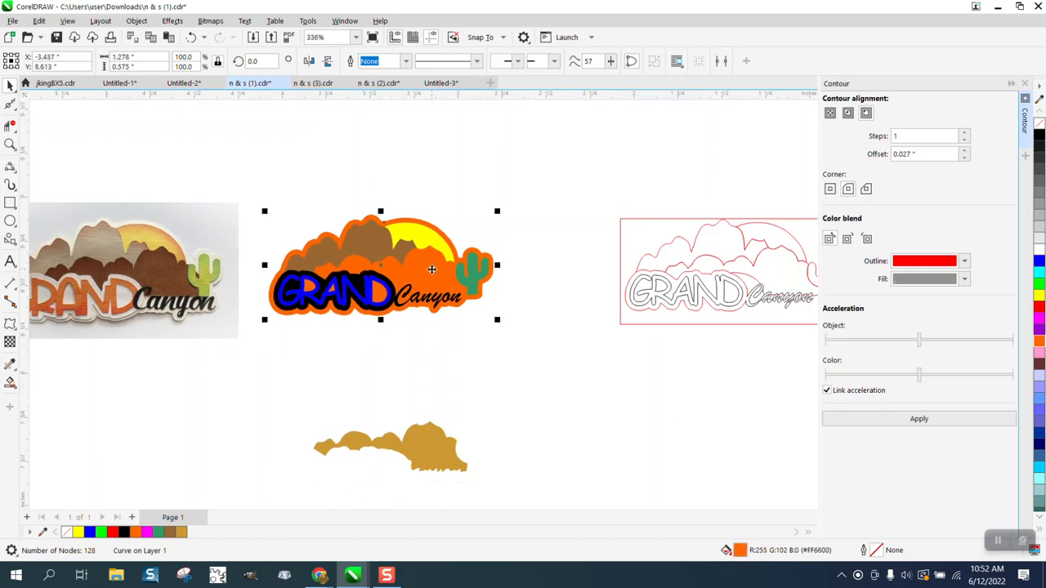
{"action": "left_click_drag", "start_coordinate": [437, 278], "coordinate": [437, 98]}
{"action": "left_click", "coordinate": [440, 424]}
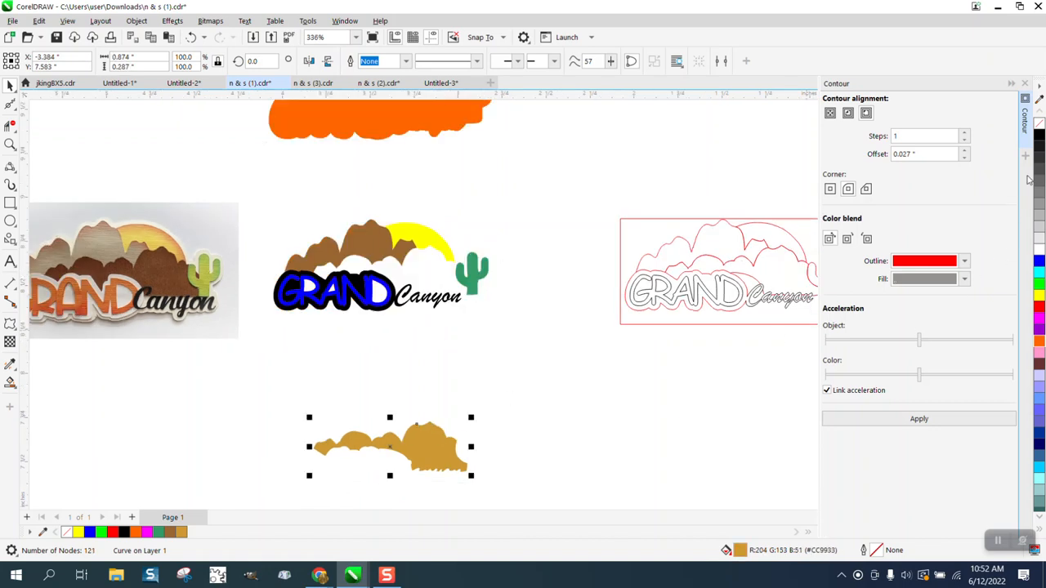
{"action": "left_click", "coordinate": [1038, 122]}
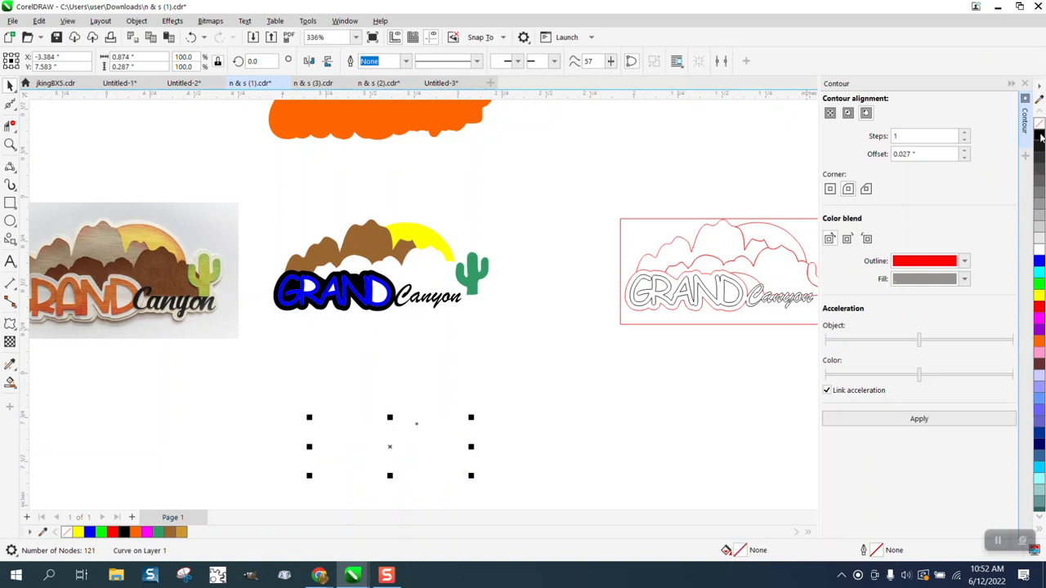
{"action": "right_click", "coordinate": [1038, 135]}
Reshape the mountain's tallest peak by editing its node and control handles with the Shape tool
{"action": "left_click", "coordinate": [10, 144]}
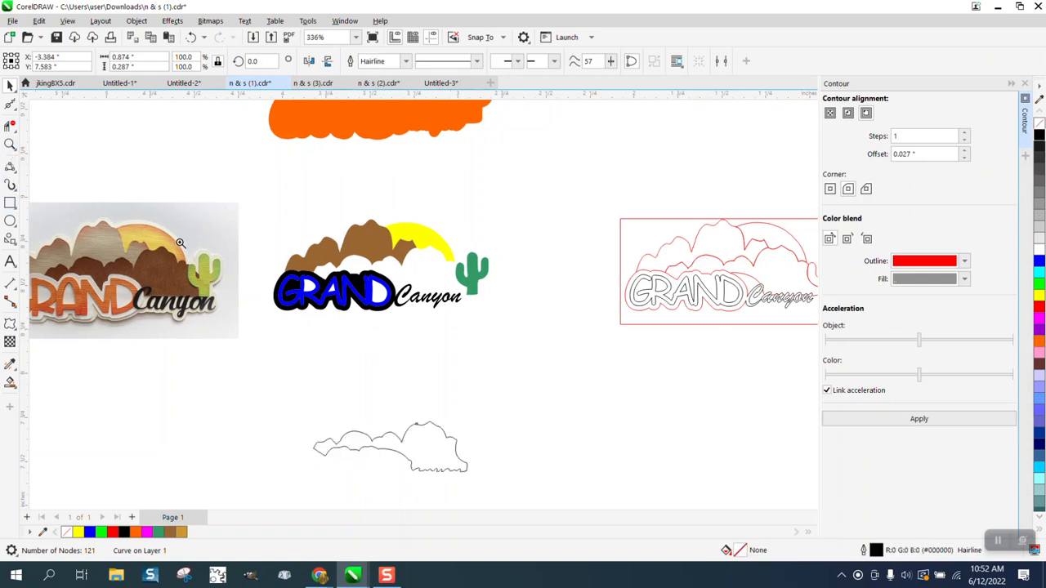
{"action": "left_click_drag", "start_coordinate": [351, 397], "coordinate": [509, 478]}
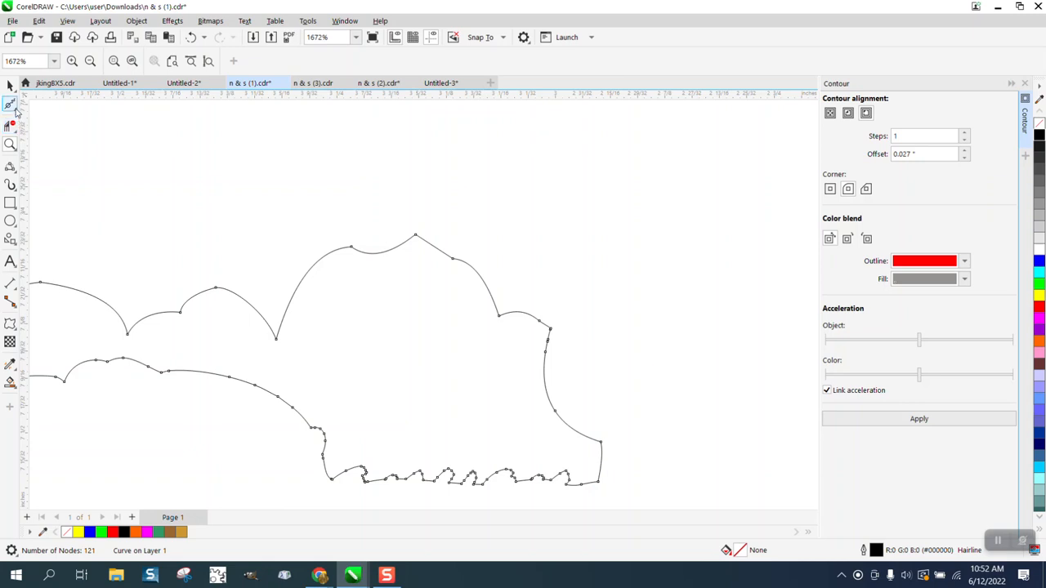
{"action": "left_click", "coordinate": [11, 105]}
{"action": "left_click", "coordinate": [50, 105]}
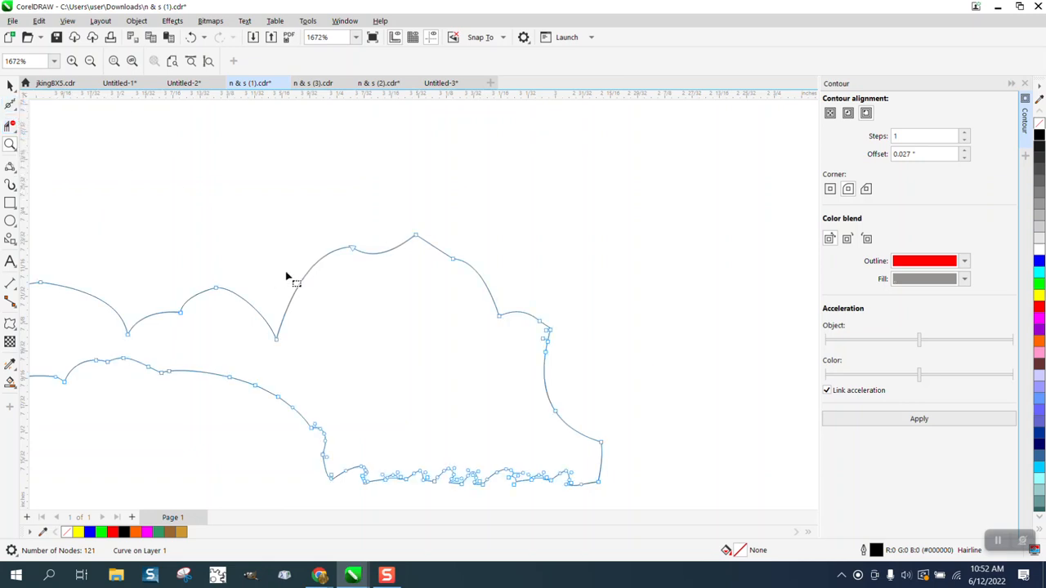
{"action": "left_click", "coordinate": [352, 247]}
{"action": "left_click_drag", "start_coordinate": [389, 256], "coordinate": [376, 214]}
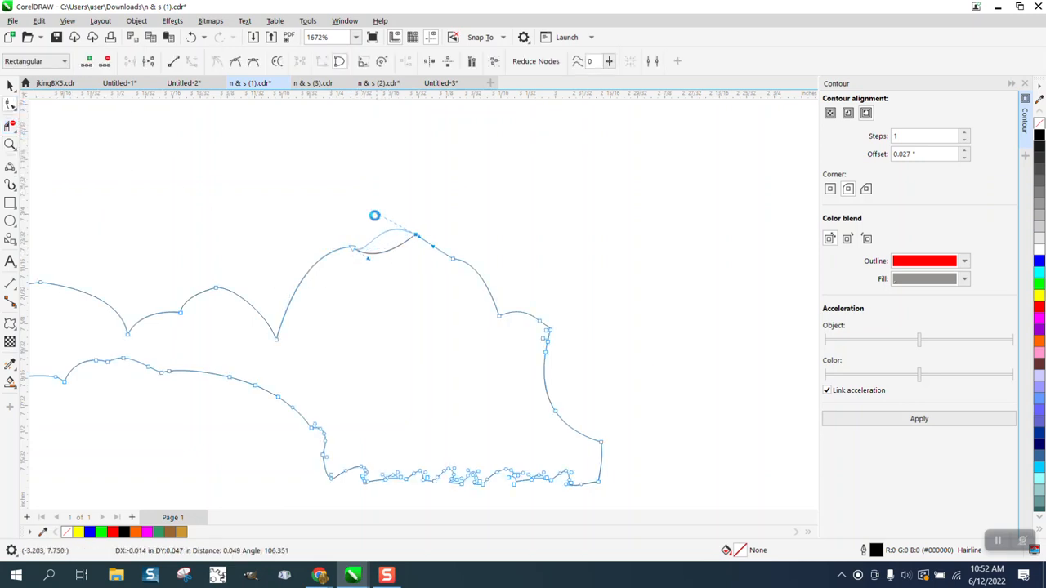
{"action": "left_click_drag", "start_coordinate": [369, 259], "coordinate": [365, 228]}
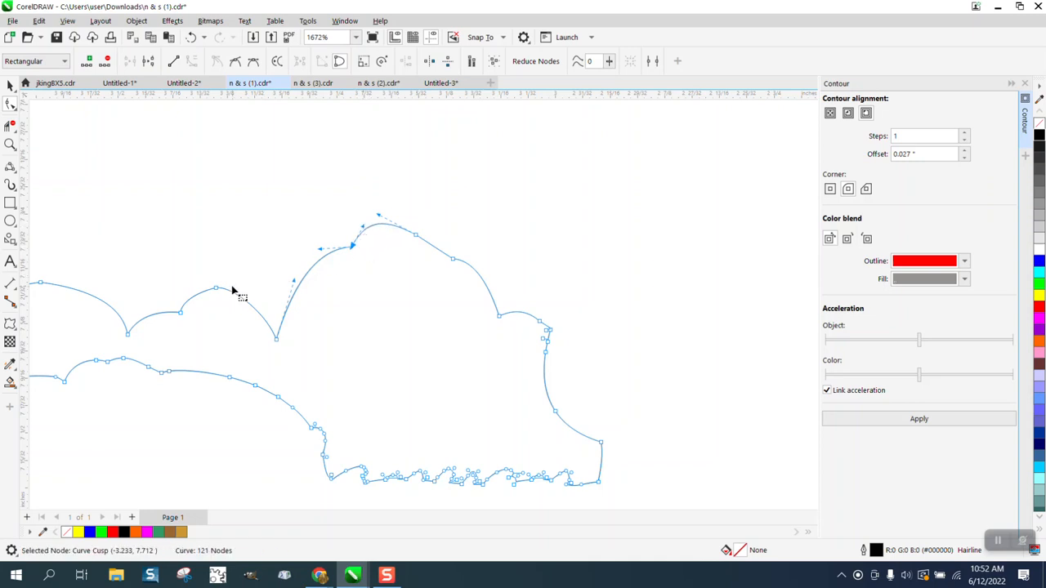
{"action": "scroll", "coordinate": [371, 328], "scroll_direction": "down", "scroll_amount": 2}
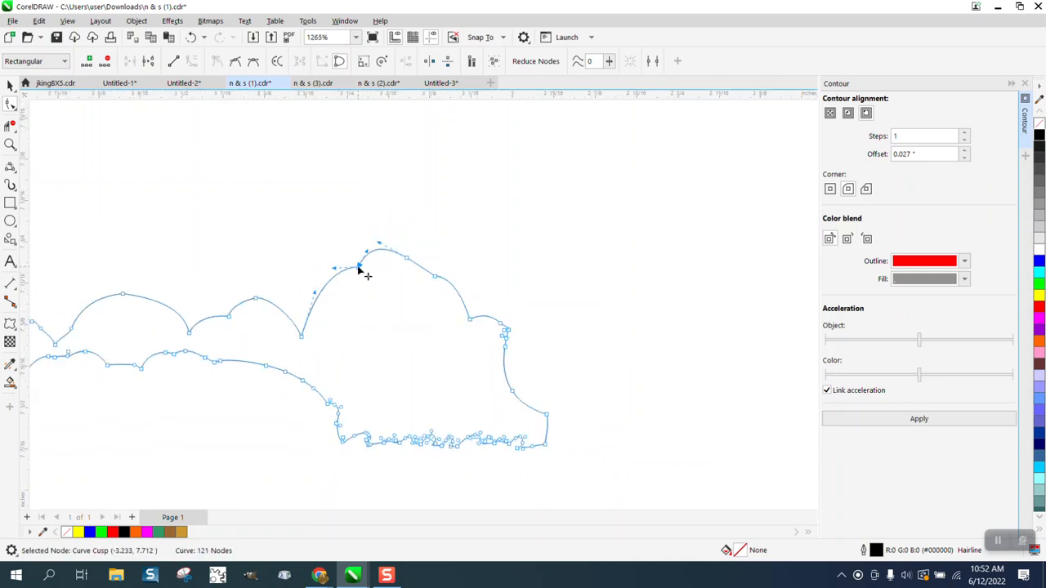
{"action": "left_click_drag", "start_coordinate": [358, 266], "coordinate": [338, 276]}
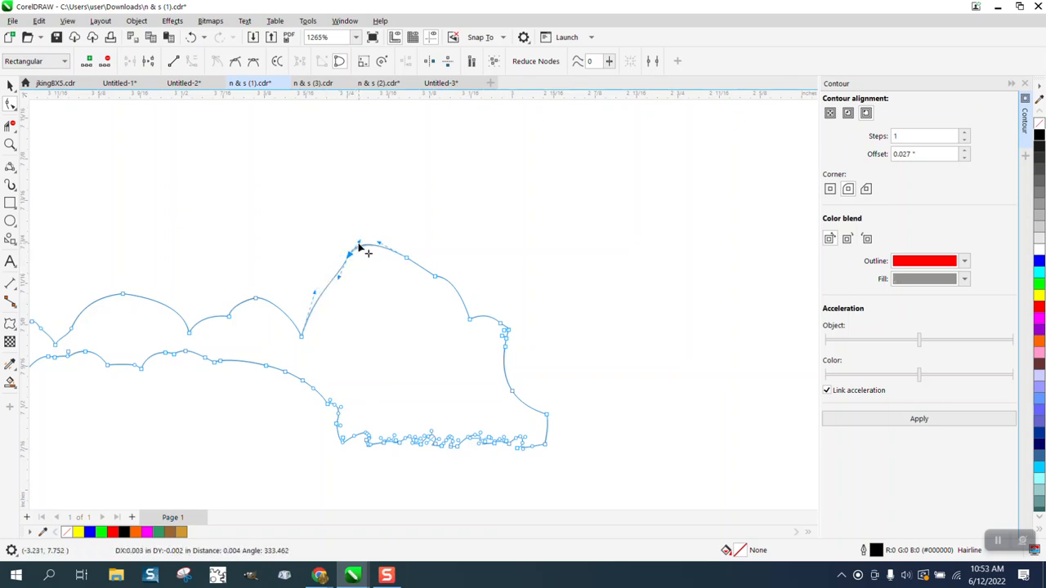
{"action": "scroll", "coordinate": [432, 300], "scroll_direction": "down", "scroll_amount": 2}
{"action": "scroll", "coordinate": [482, 335], "scroll_direction": "down", "scroll_amount": 2}
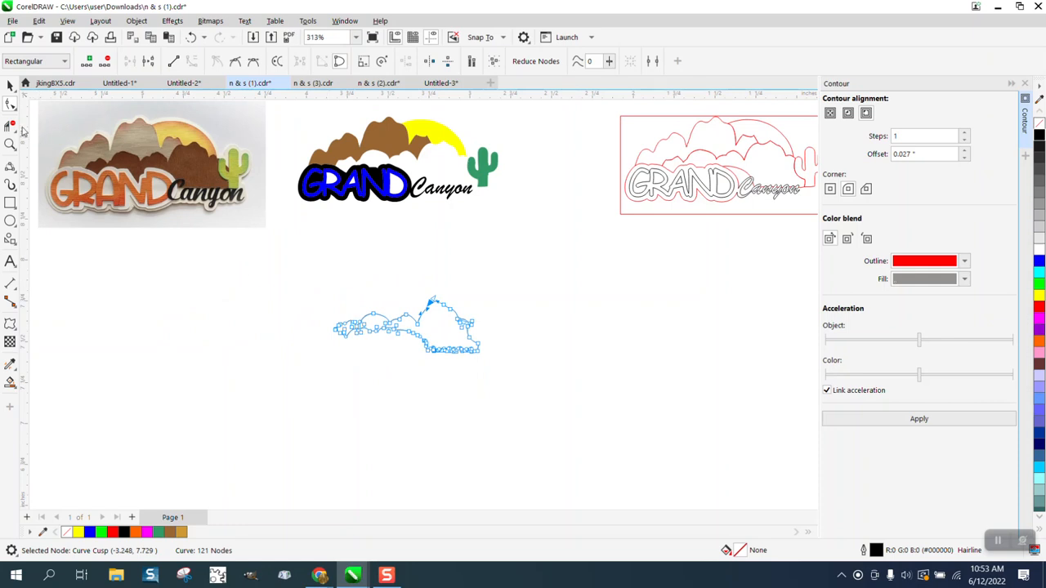
{"action": "left_click", "coordinate": [10, 85]}
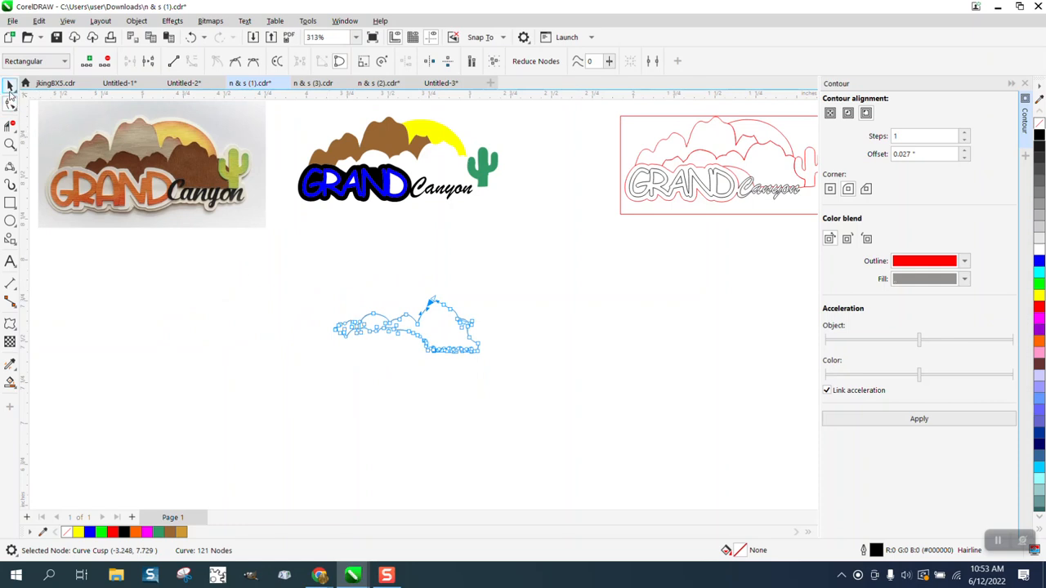
Make the yellow sun an unfilled black outline, restoring it after an accidental delete
{"action": "left_click", "coordinate": [452, 140]}
{"action": "key", "text": "Delete"}
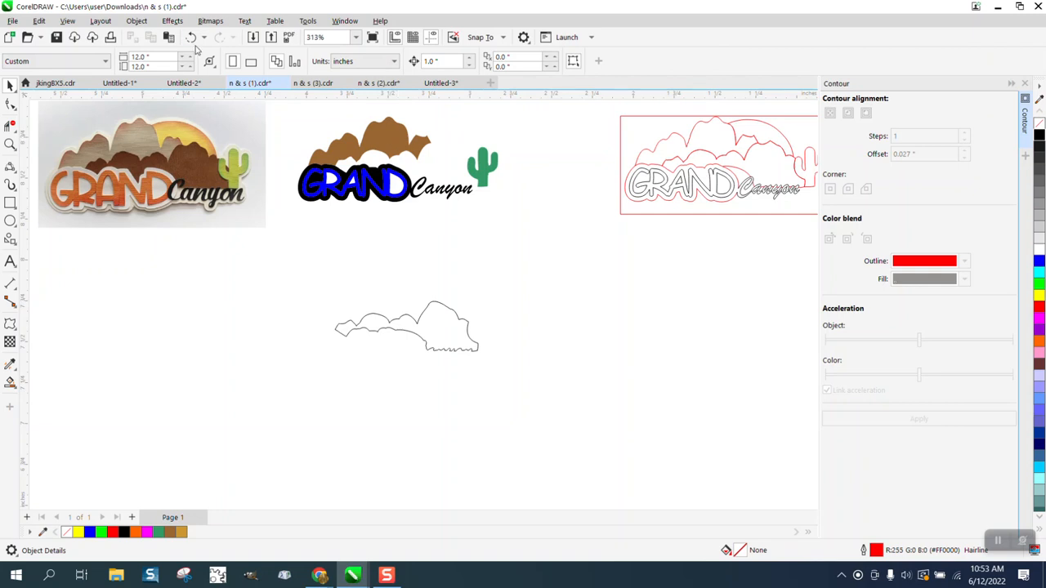
{"action": "left_click", "coordinate": [190, 36]}
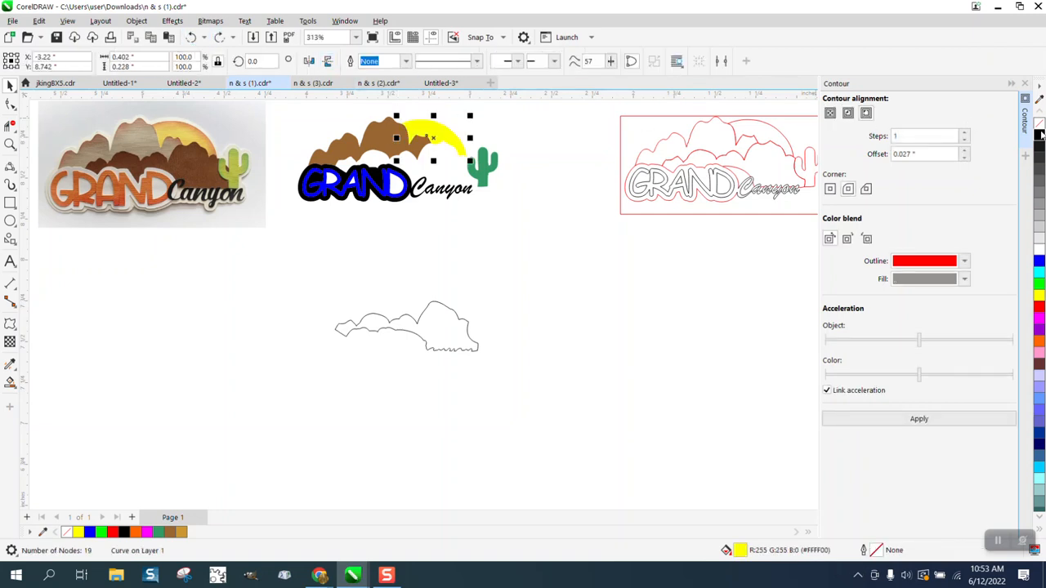
{"action": "left_click", "coordinate": [1039, 123]}
{"action": "right_click", "coordinate": [1039, 135]}
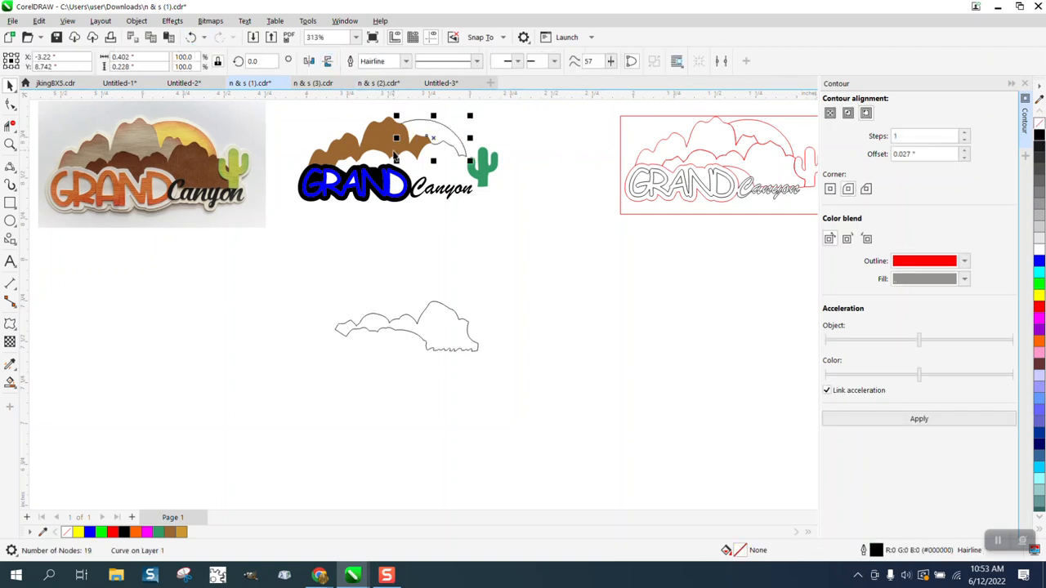
Make the brown mountain an unfilled black outline and nudge the tan outline back into the logo
{"action": "left_click", "coordinate": [394, 155]}
{"action": "left_click", "coordinate": [1039, 122]}
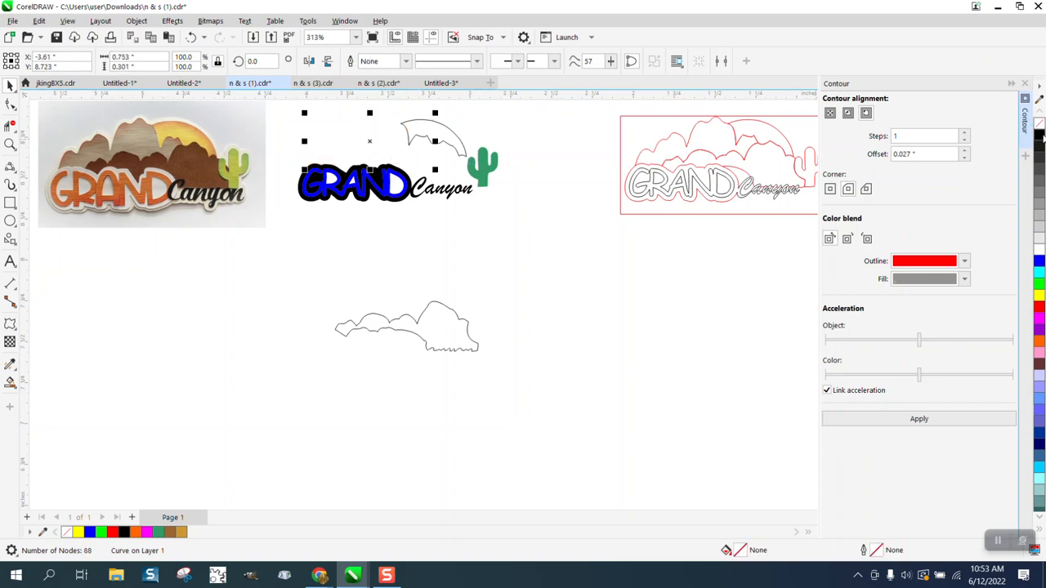
{"action": "right_click", "coordinate": [1039, 135]}
{"action": "left_click", "coordinate": [454, 351]}
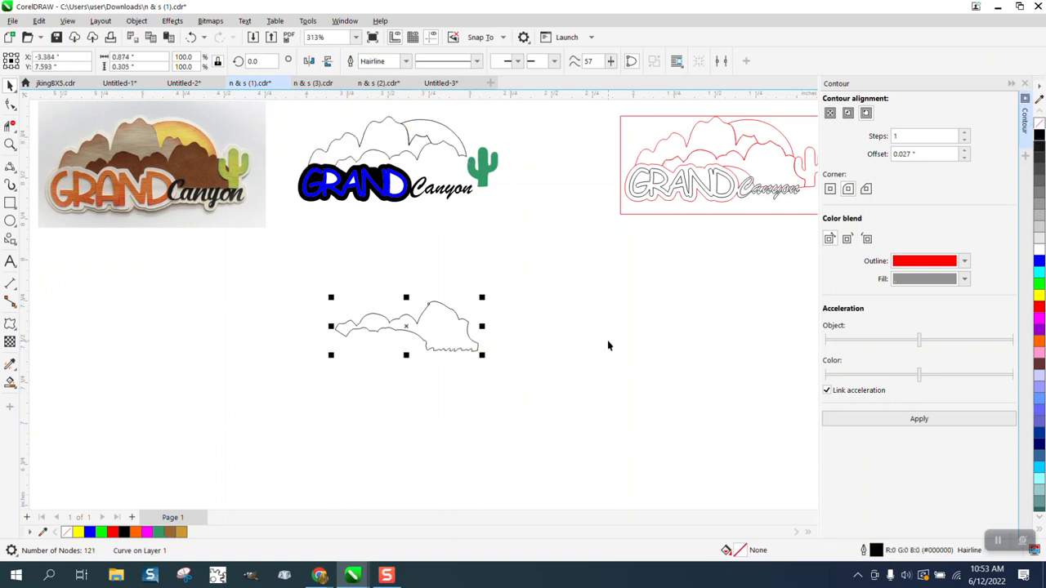
{"action": "key", "text": "Up"}
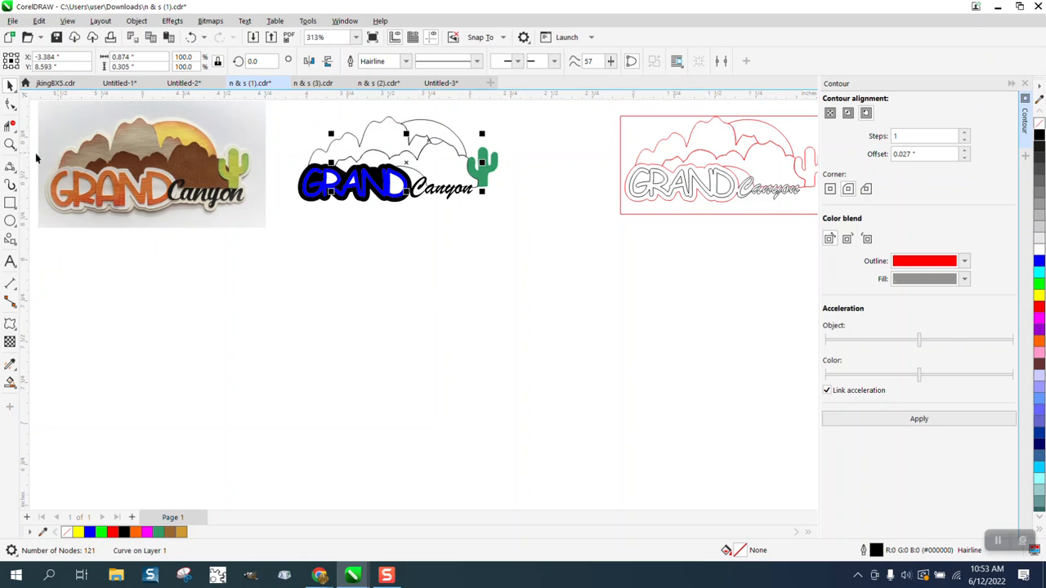
Zoom in closely on the sharp mountain point beside the sun
{"action": "left_click", "coordinate": [10, 144]}
{"action": "left_click_drag", "start_coordinate": [391, 115], "coordinate": [523, 193]}
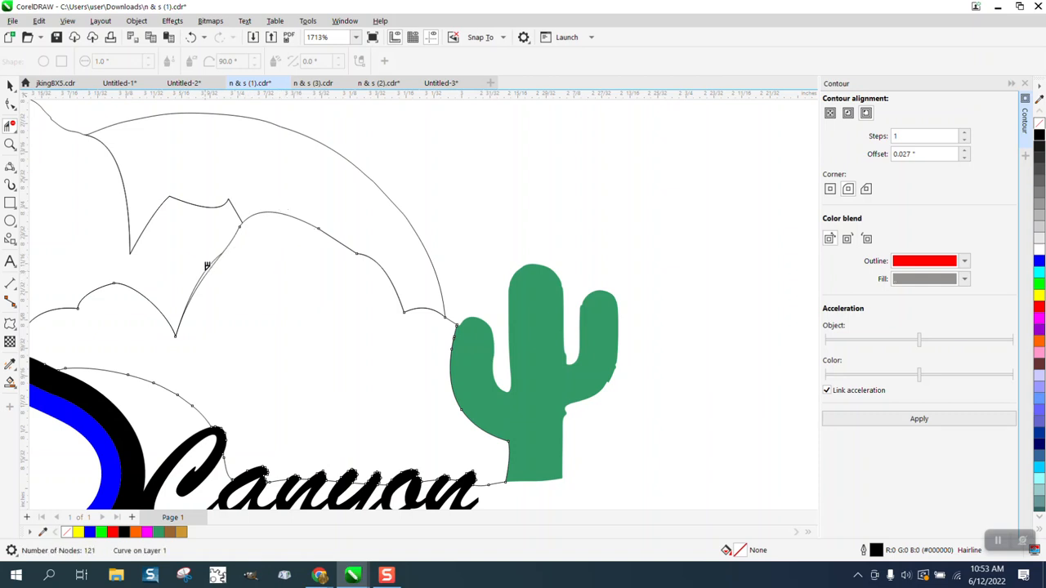
{"action": "scroll", "coordinate": [302, 254], "scroll_direction": "down", "scroll_amount": 1}
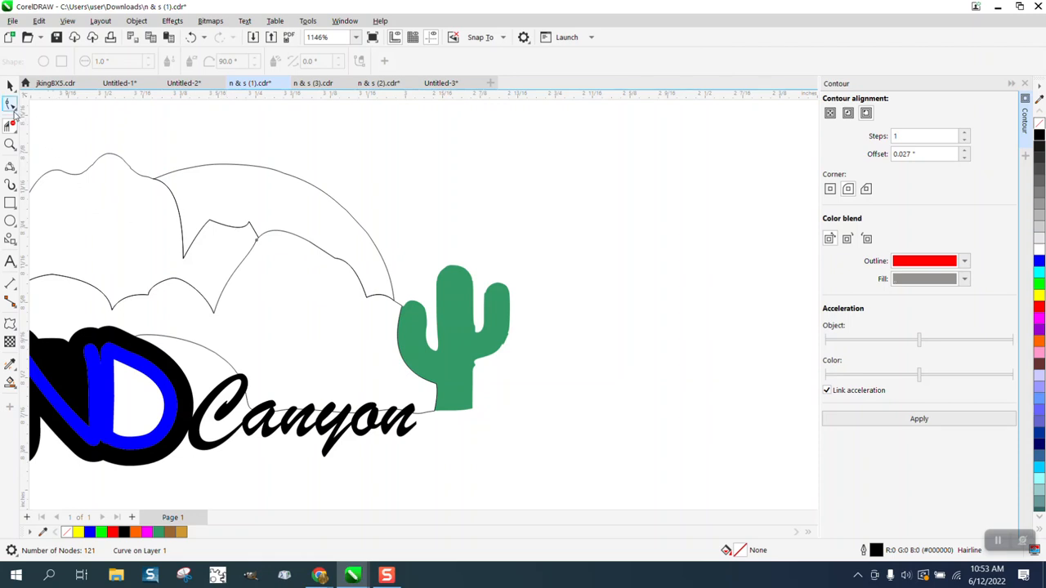
{"action": "left_click", "coordinate": [10, 144]}
{"action": "left_click_drag", "start_coordinate": [203, 177], "coordinate": [371, 283]}
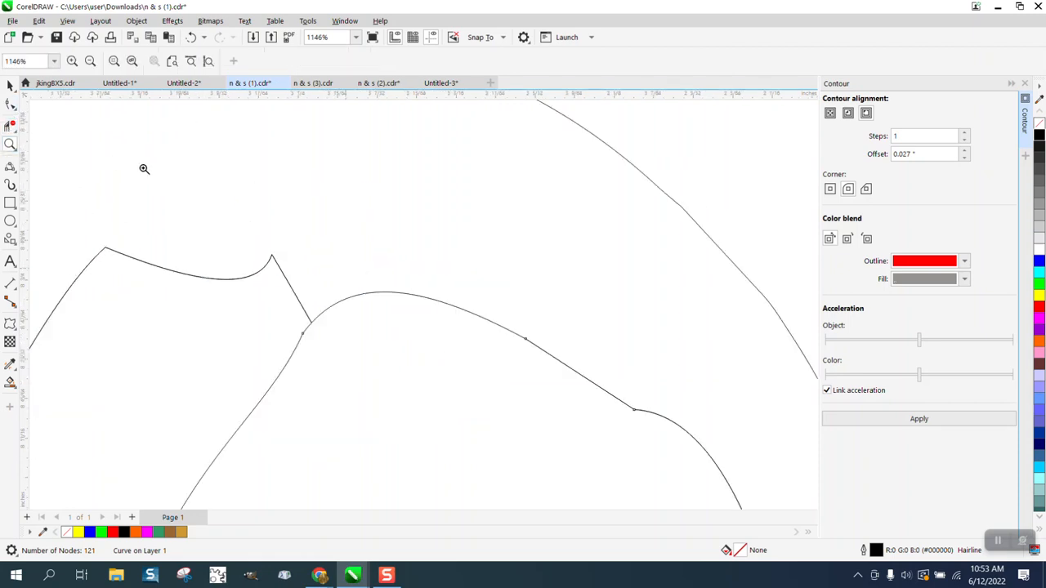
Drag the cusp node's handles upward to round the sharp point into a smooth hump
{"action": "left_click", "coordinate": [11, 104]}
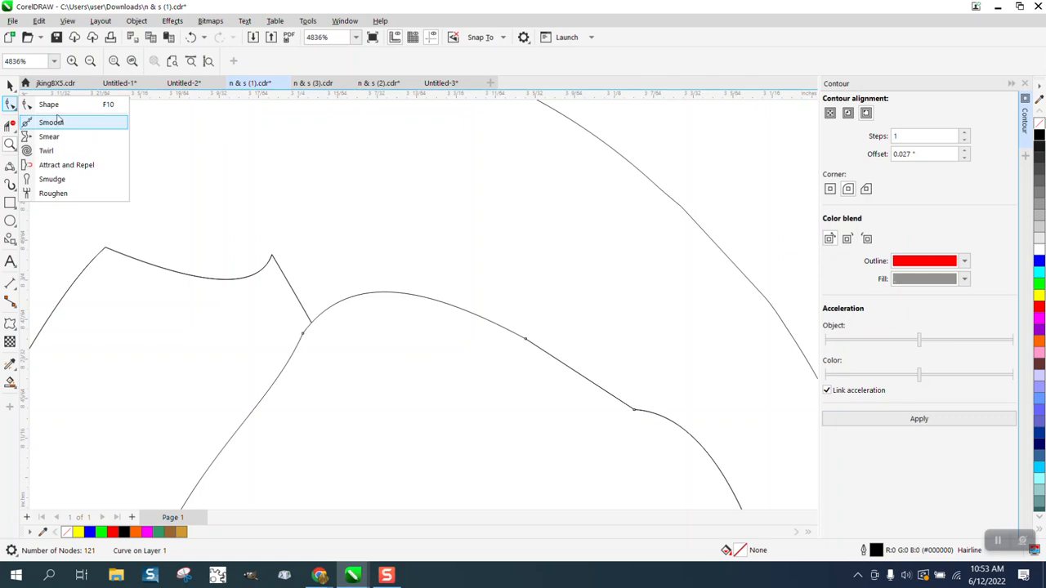
{"action": "left_click", "coordinate": [49, 104]}
{"action": "left_click", "coordinate": [274, 259]}
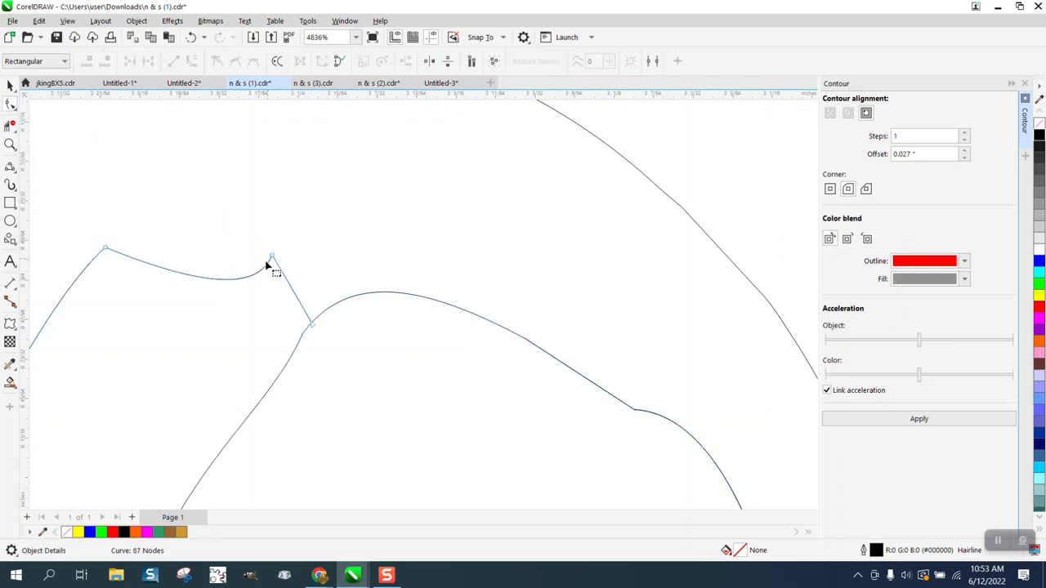
{"action": "left_click", "coordinate": [272, 258]}
{"action": "left_click_drag", "start_coordinate": [260, 291], "coordinate": [193, 172]}
{"action": "left_click_drag", "start_coordinate": [203, 288], "coordinate": [140, 215]}
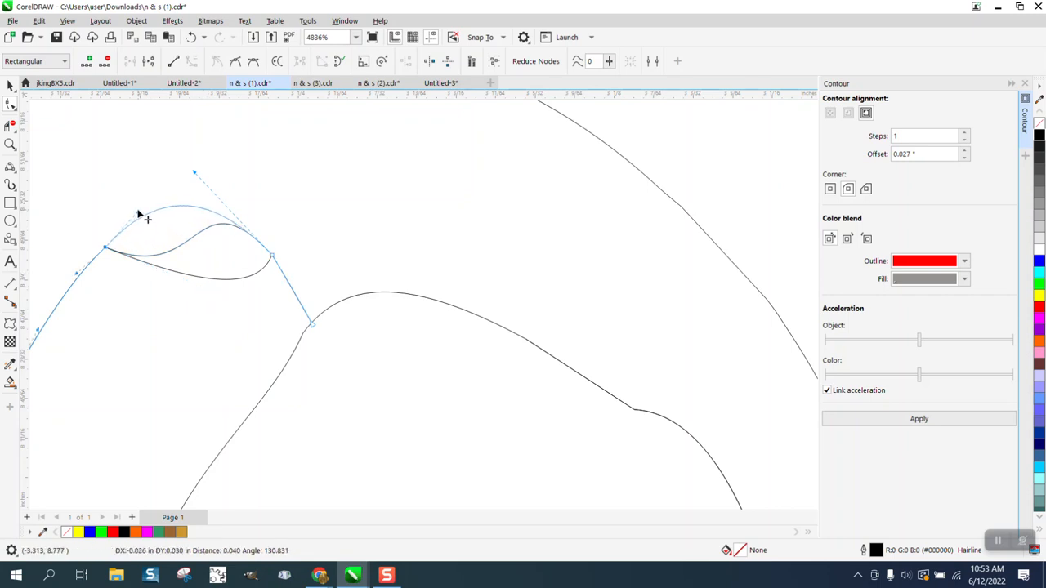
{"action": "scroll", "coordinate": [252, 259], "scroll_direction": "down", "scroll_amount": 5}
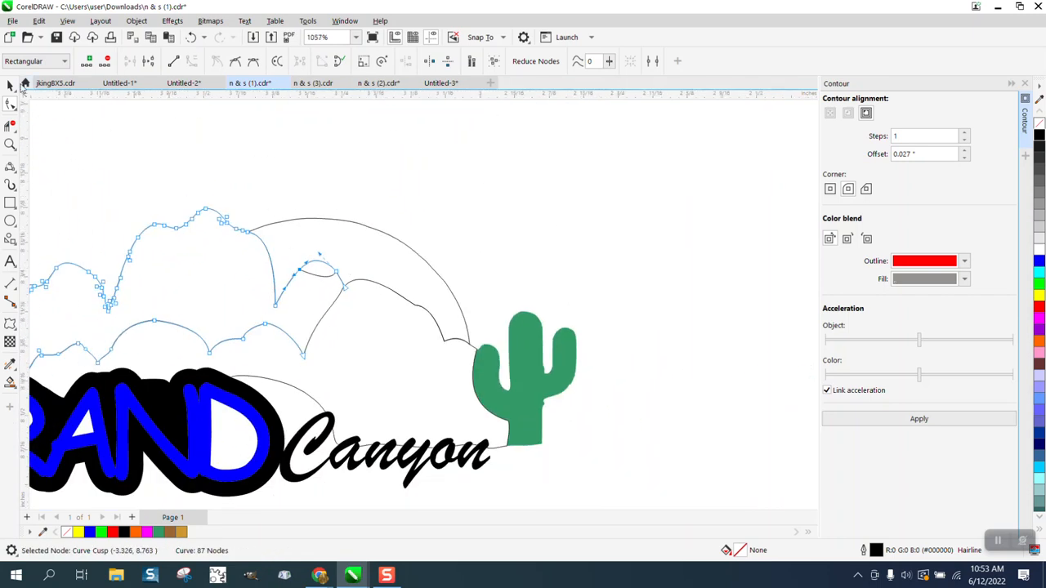
{"action": "left_click", "coordinate": [10, 85]}
{"action": "scroll", "coordinate": [482, 281], "scroll_direction": "down", "scroll_amount": 3}
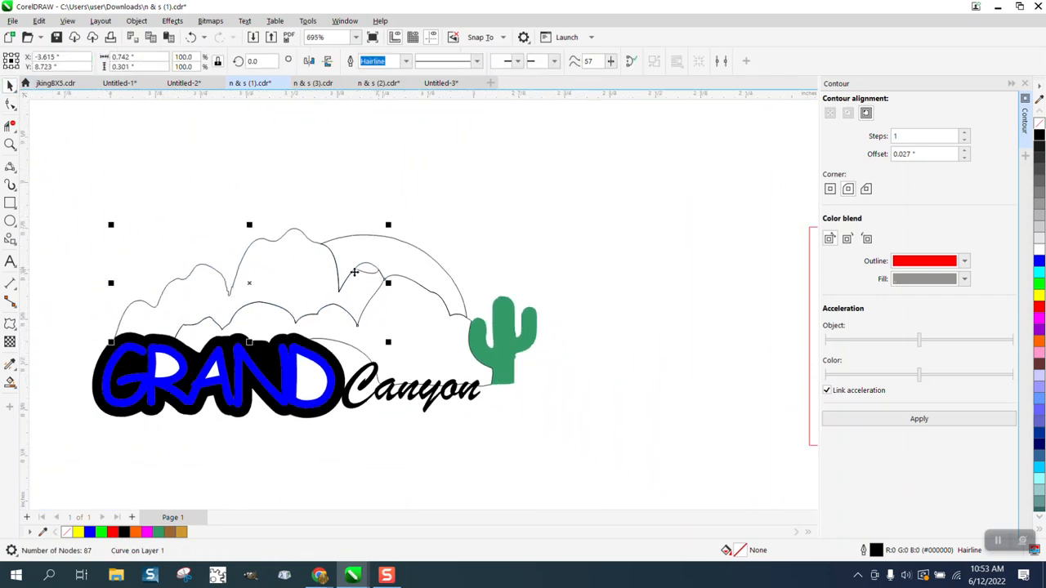
Smart Fill the front mountain area gold
{"action": "left_click", "coordinate": [10, 125]}
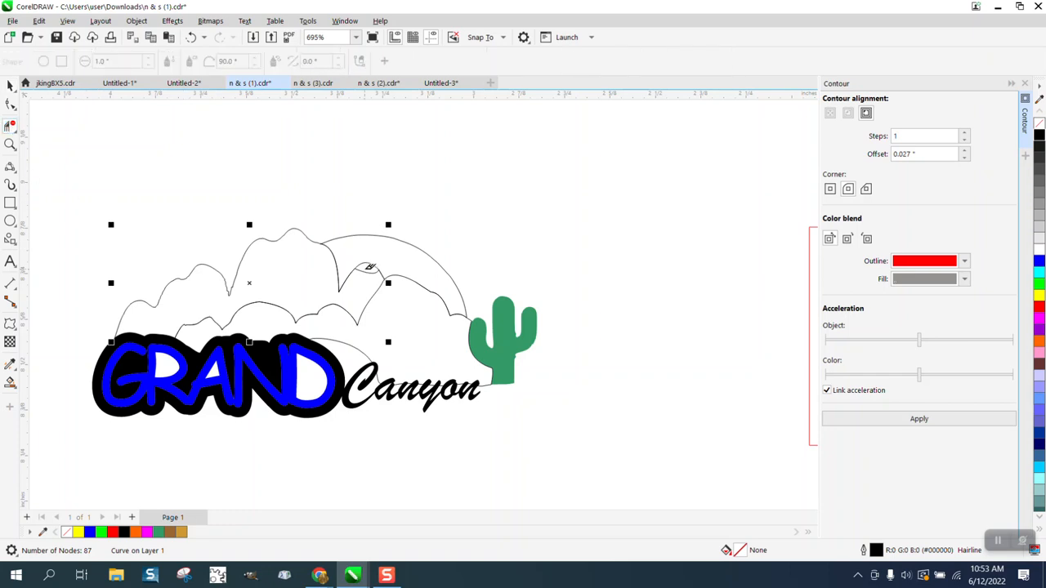
{"action": "scroll", "coordinate": [384, 295], "scroll_direction": "down", "scroll_amount": 2}
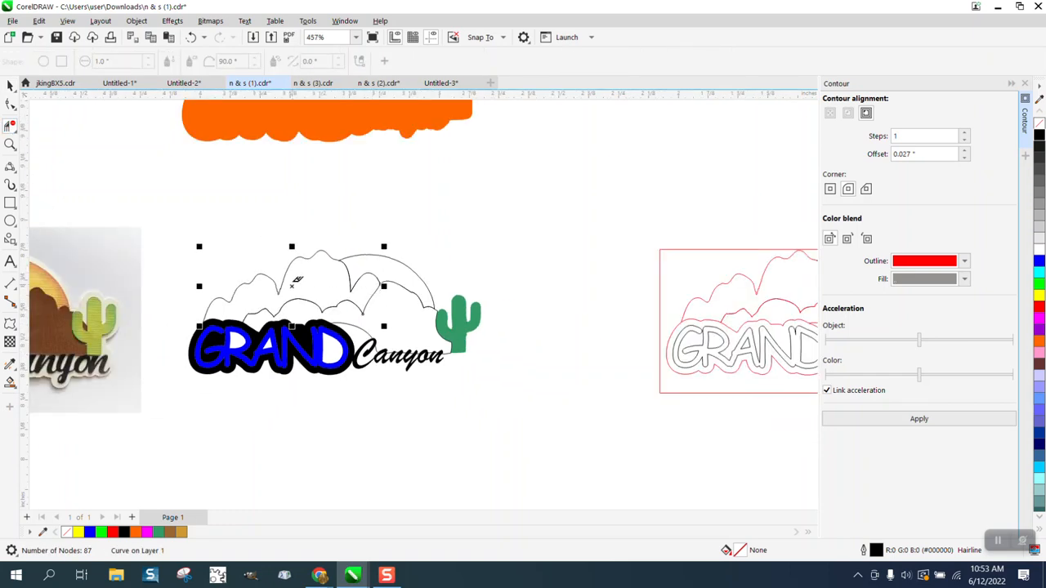
{"action": "left_click", "coordinate": [10, 85]}
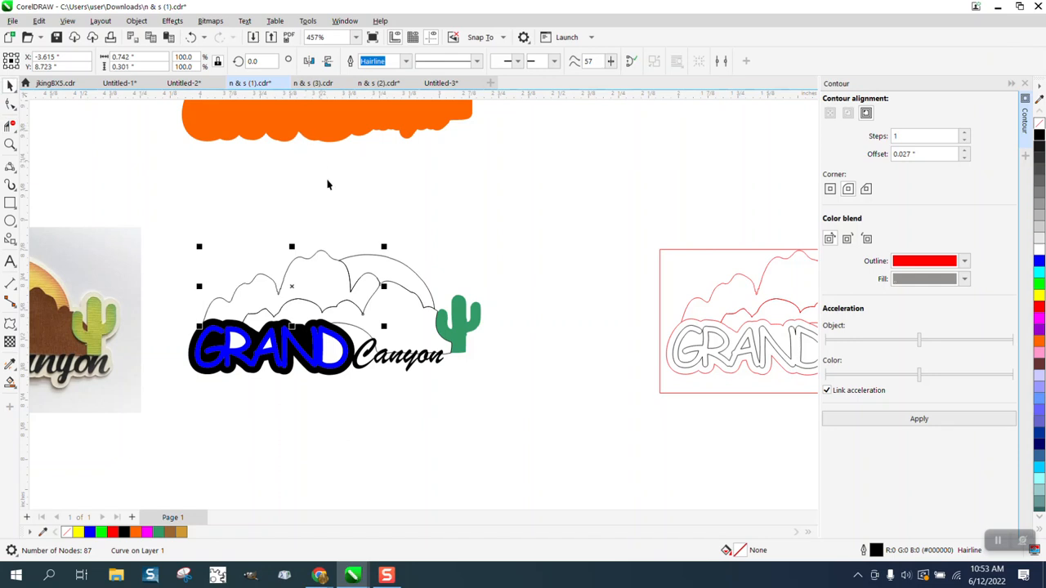
{"action": "left_click", "coordinate": [12, 383]}
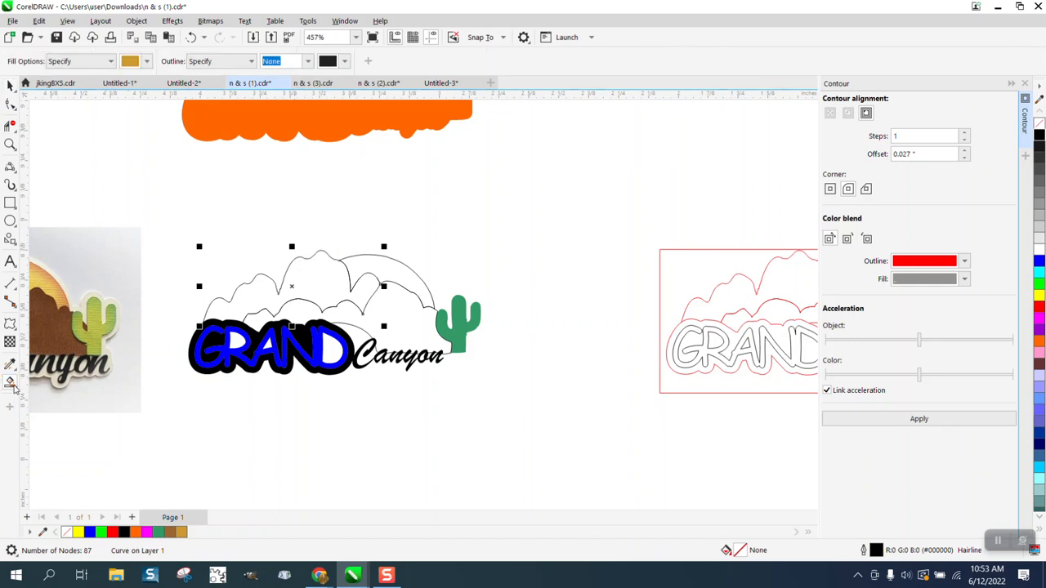
{"action": "left_click", "coordinate": [395, 312]}
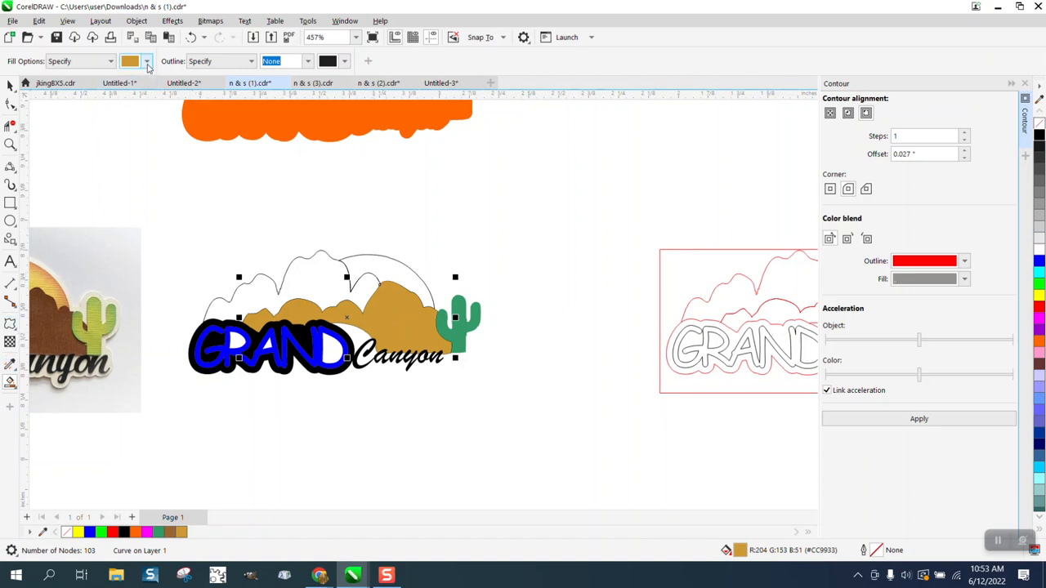
Smart Fill the back mountain regions brown
{"action": "left_click", "coordinate": [146, 62]}
{"action": "left_click", "coordinate": [186, 237]}
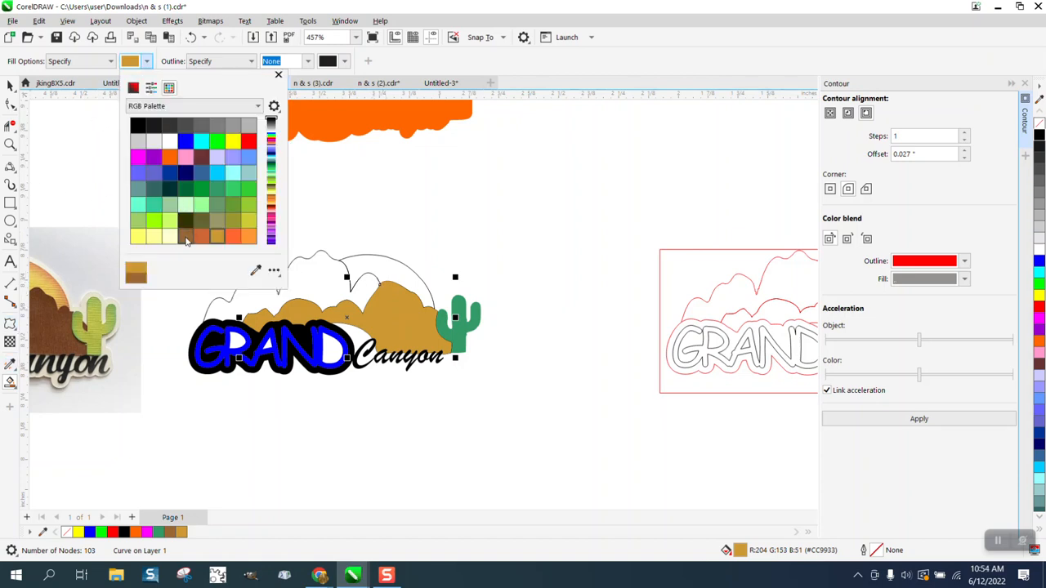
{"action": "left_click", "coordinate": [320, 278]}
{"action": "left_click", "coordinate": [314, 274]}
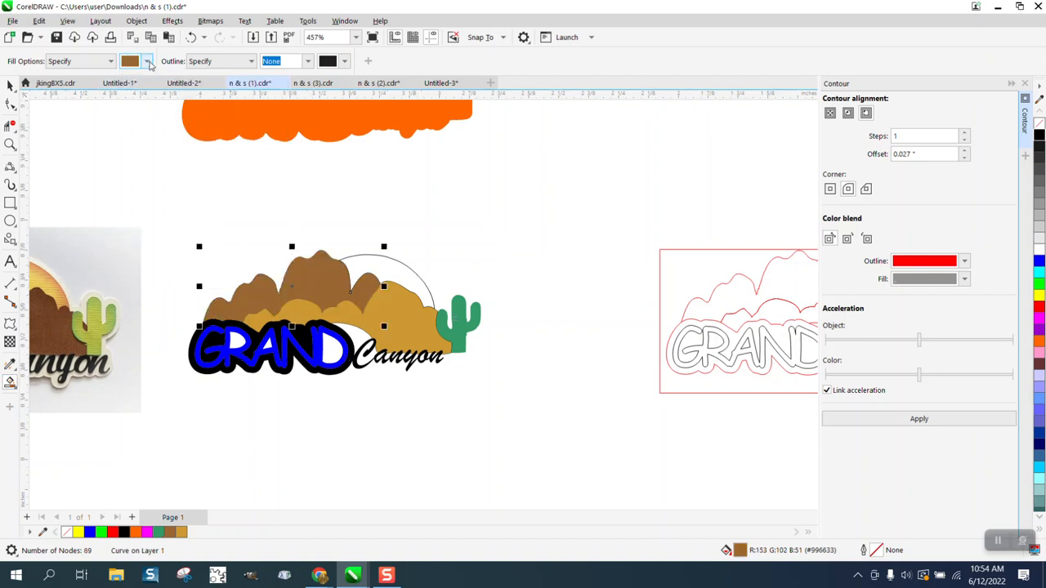
Try filling the area behind the mountains yellow, then undo the oversized fill
{"action": "left_click", "coordinate": [149, 62]}
{"action": "left_click", "coordinate": [232, 142]}
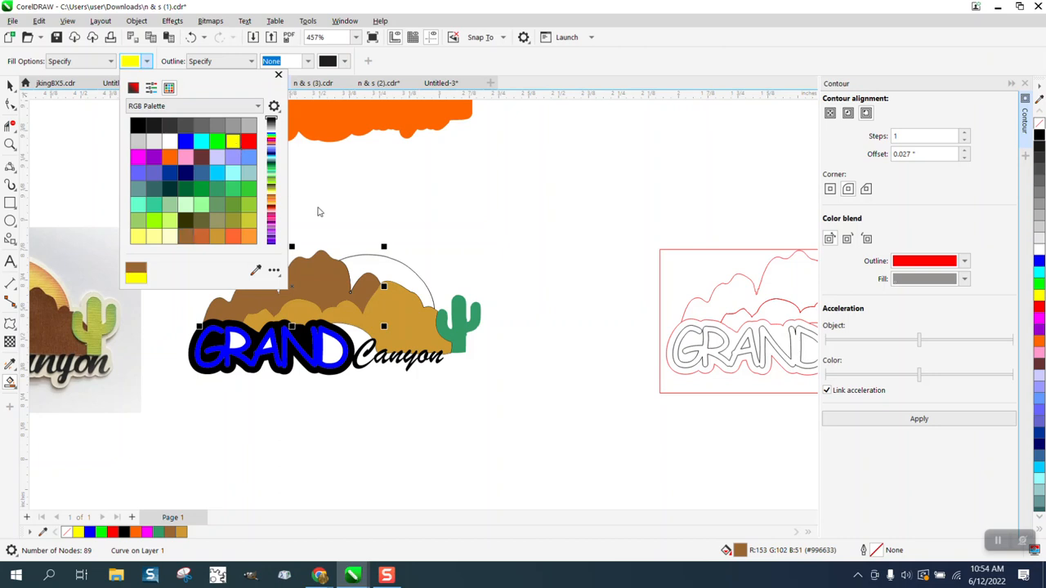
{"action": "left_click", "coordinate": [398, 277]}
{"action": "left_click", "coordinate": [398, 277]}
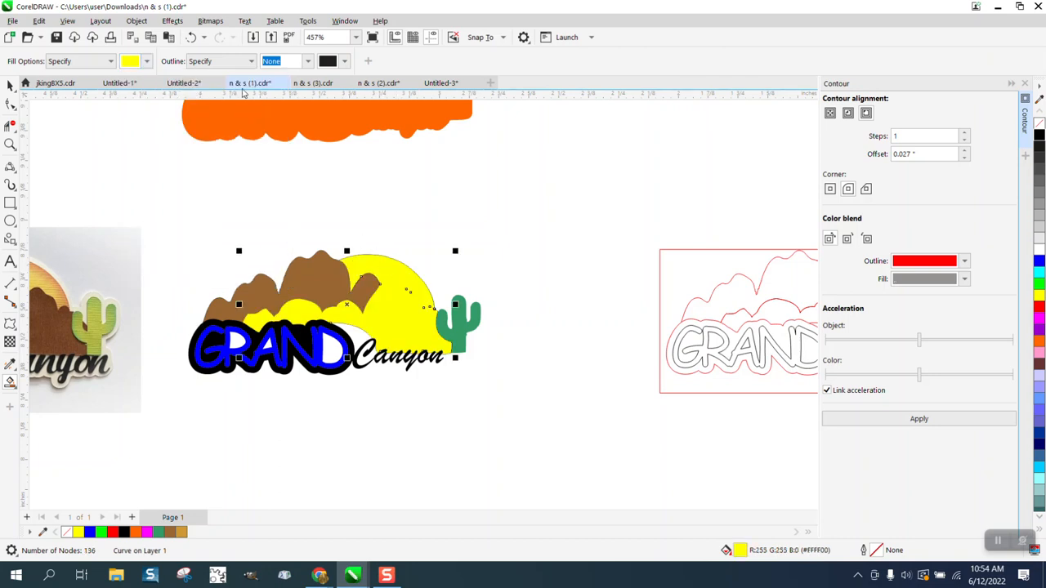
{"action": "left_click", "coordinate": [191, 39]}
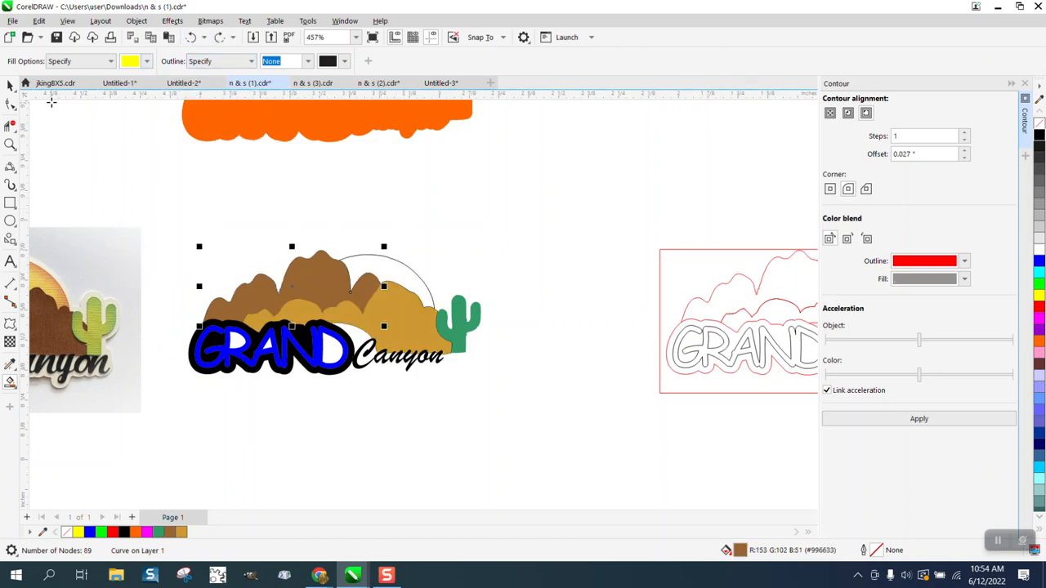
Take the gold mountain out of the logo and Smart Fill the sun crescent yellow
{"action": "left_click", "coordinate": [10, 85]}
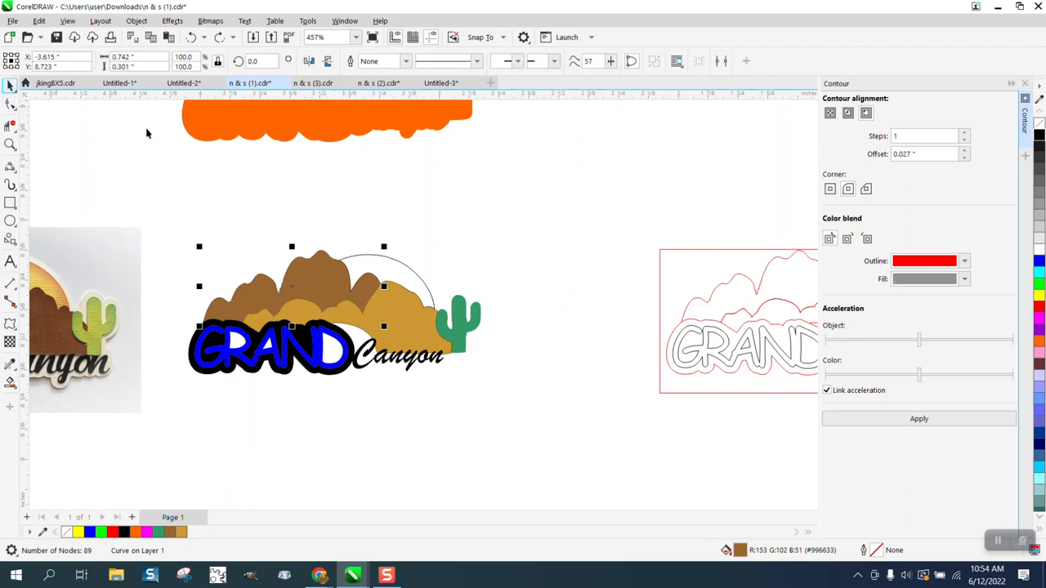
{"action": "left_click", "coordinate": [439, 275]}
{"action": "key", "text": "Delete"}
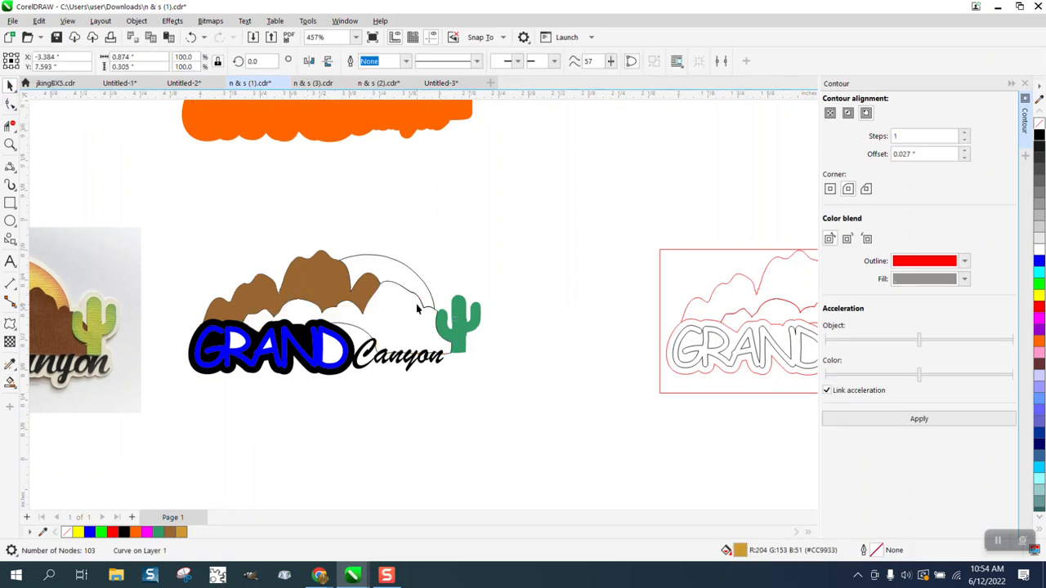
{"action": "left_click", "coordinate": [10, 382]}
{"action": "left_click", "coordinate": [399, 276]}
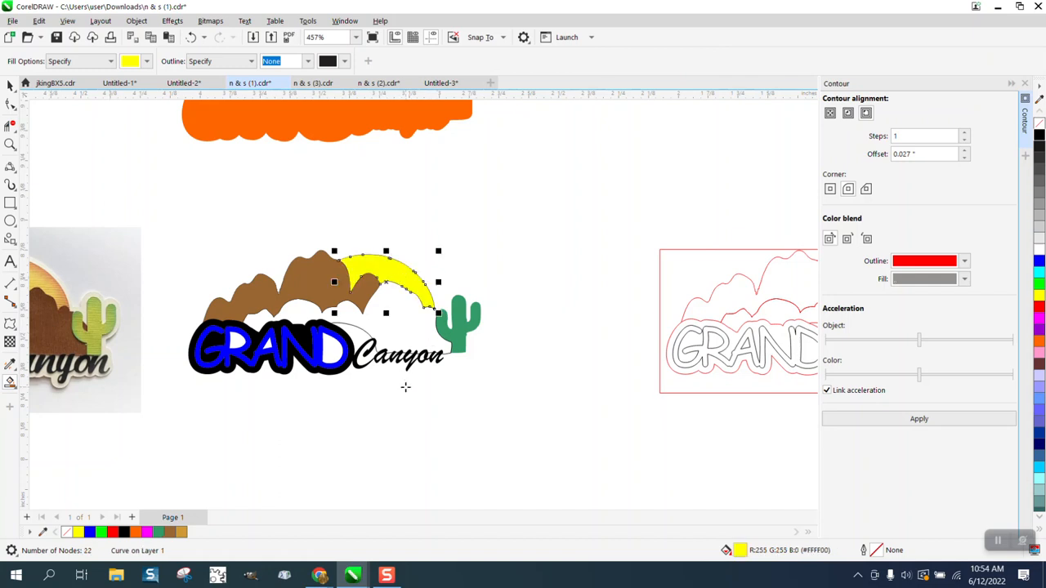
{"action": "scroll", "coordinate": [406, 386], "scroll_direction": "down", "scroll_amount": 2}
{"action": "left_click", "coordinate": [10, 103]}
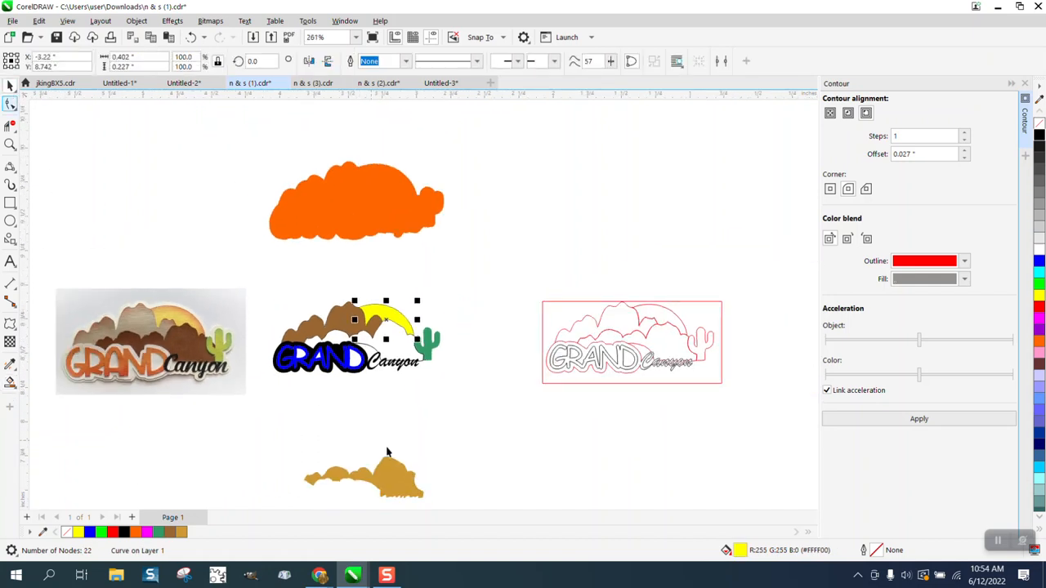
Return the gold mountain into the logo and put the orange backing behind it
{"action": "left_click", "coordinate": [403, 471]}
{"action": "key", "text": "ctrl+z"}
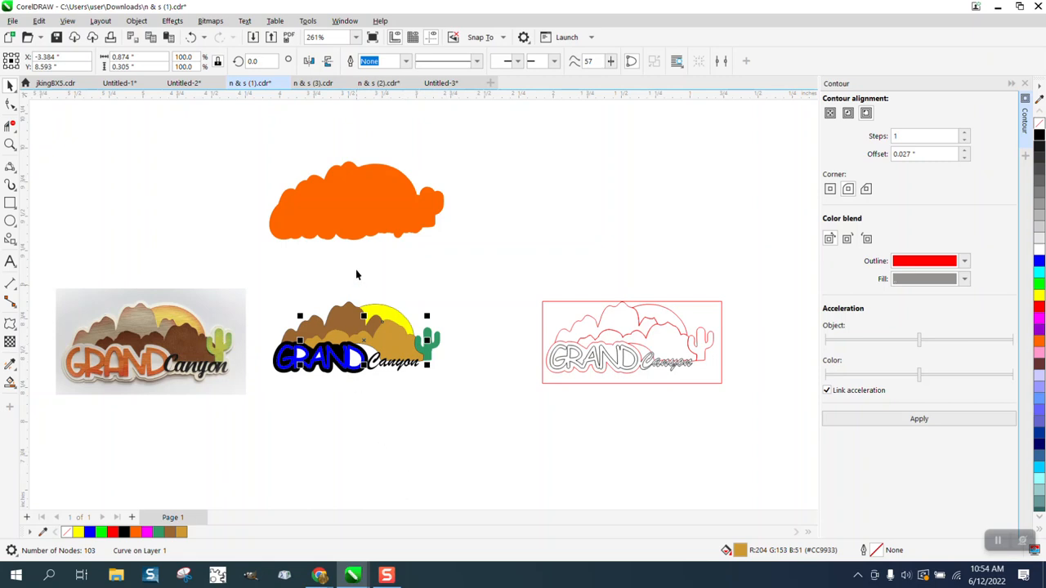
{"action": "left_click", "coordinate": [355, 214]}
{"action": "key", "text": "ctrl+z"}
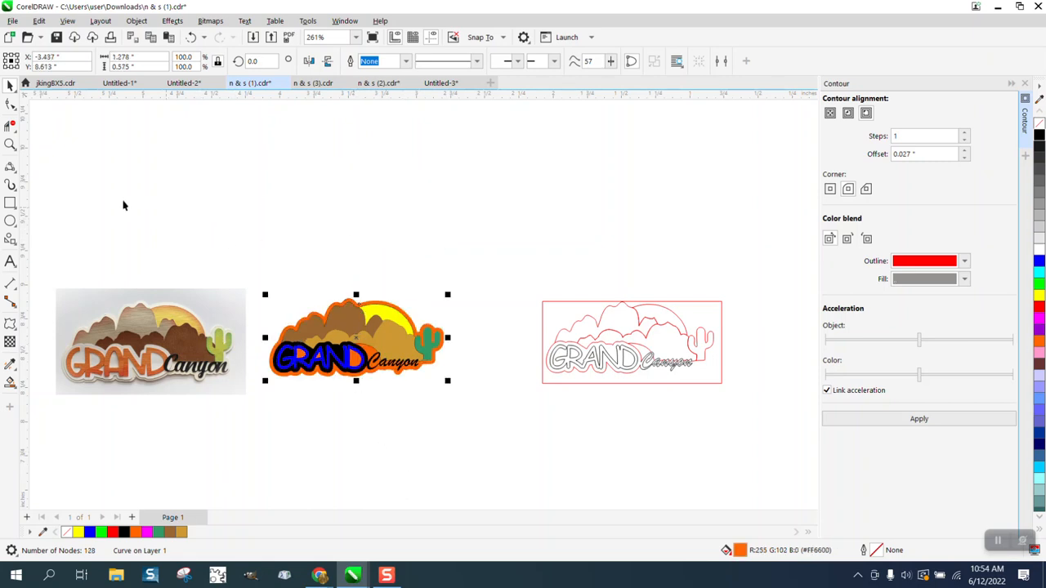
Select all ten logo pieces and remove their outlines with the no-colour swatch
{"action": "left_click", "coordinate": [10, 145]}
{"action": "left_click_drag", "start_coordinate": [264, 253], "coordinate": [514, 400]}
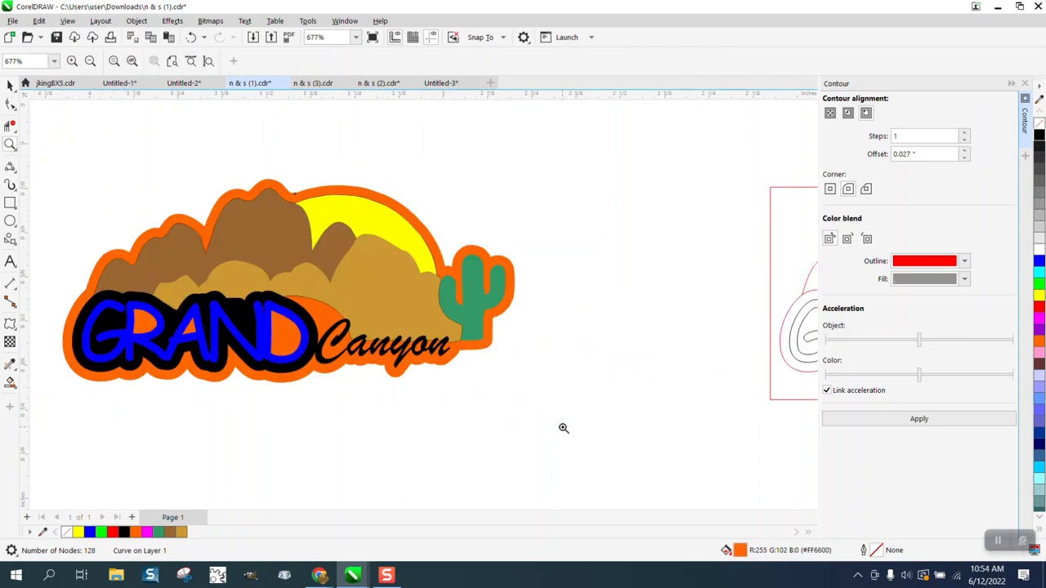
{"action": "left_click", "coordinate": [11, 85]}
{"action": "left_click_drag", "start_coordinate": [44, 179], "coordinate": [576, 433]}
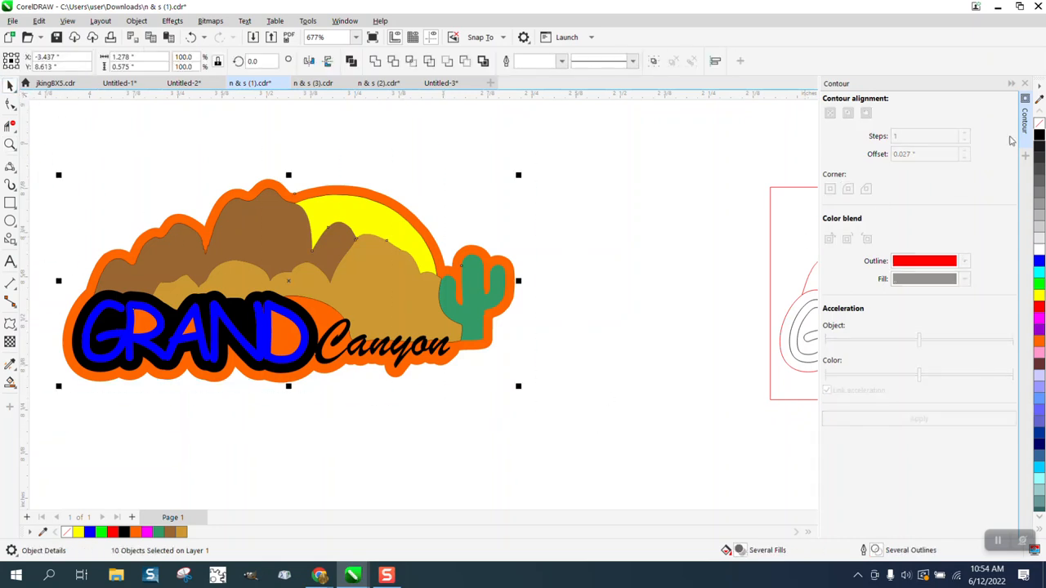
{"action": "right_click", "coordinate": [1040, 124]}
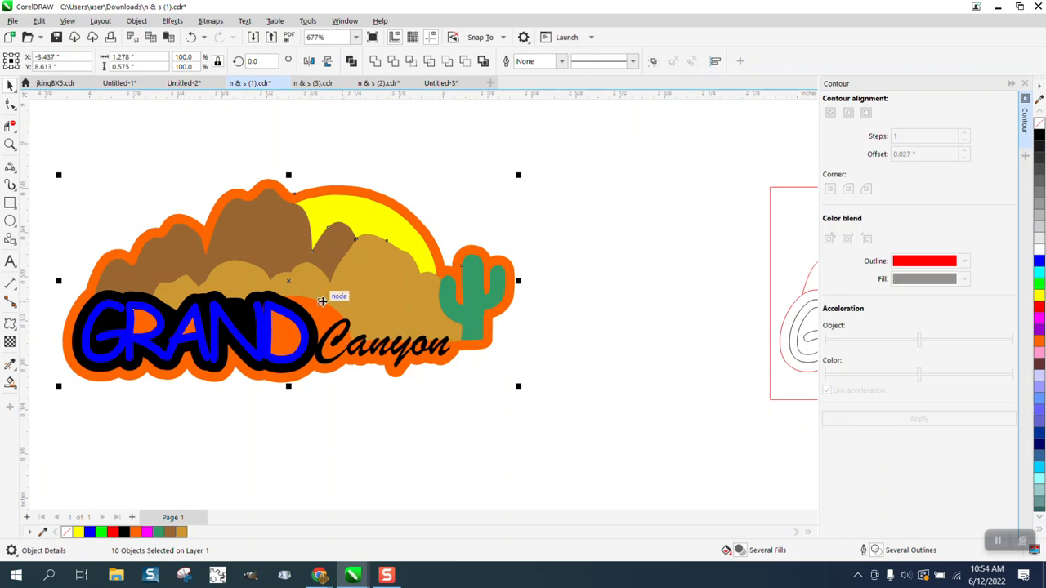
{"action": "scroll", "coordinate": [522, 316], "scroll_direction": "down", "scroll_amount": 2}
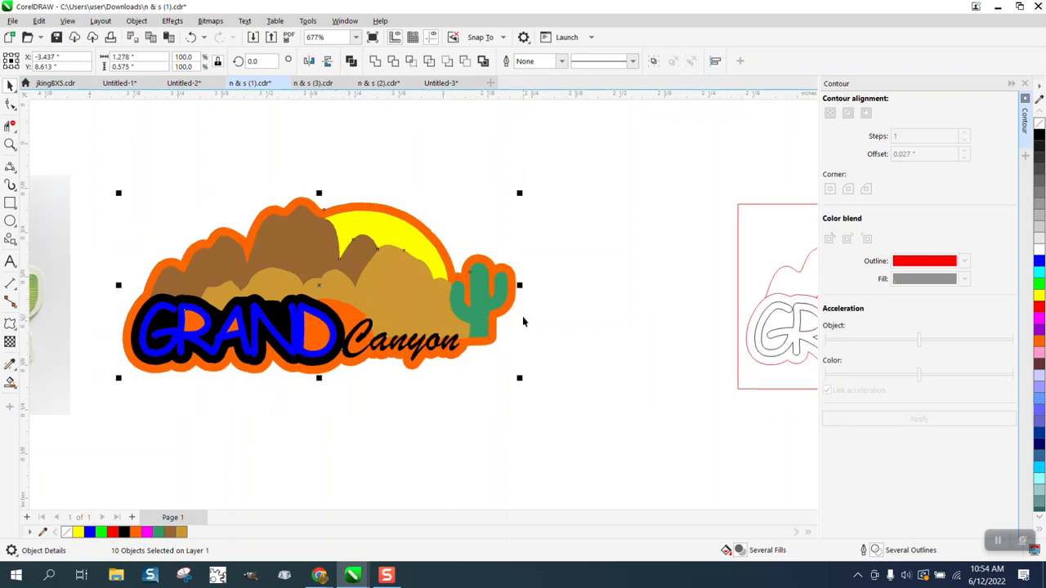
{"action": "scroll", "coordinate": [522, 255], "scroll_direction": "down", "scroll_amount": 3}
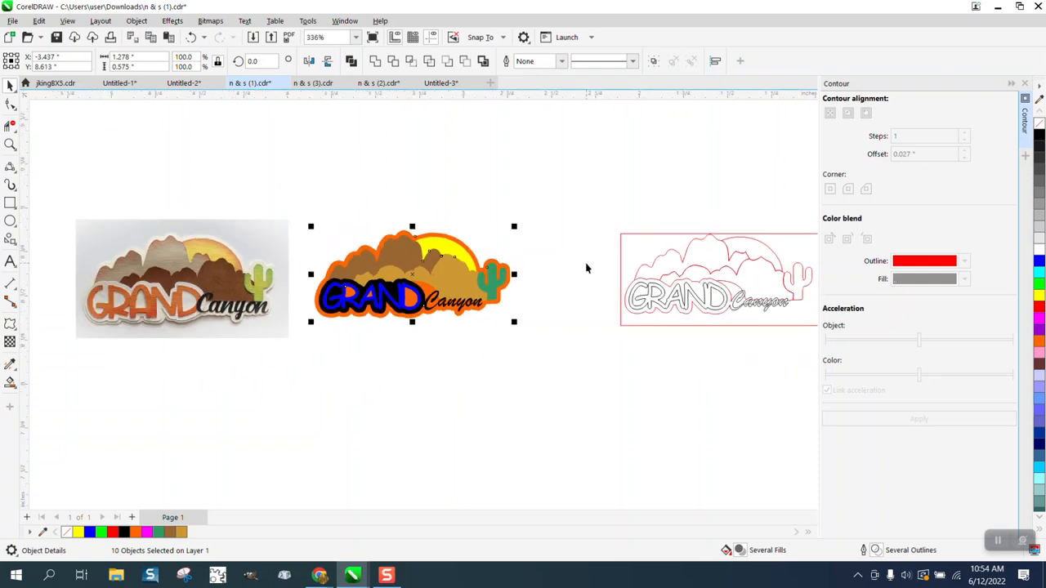
{"action": "left_click", "coordinate": [515, 301]}
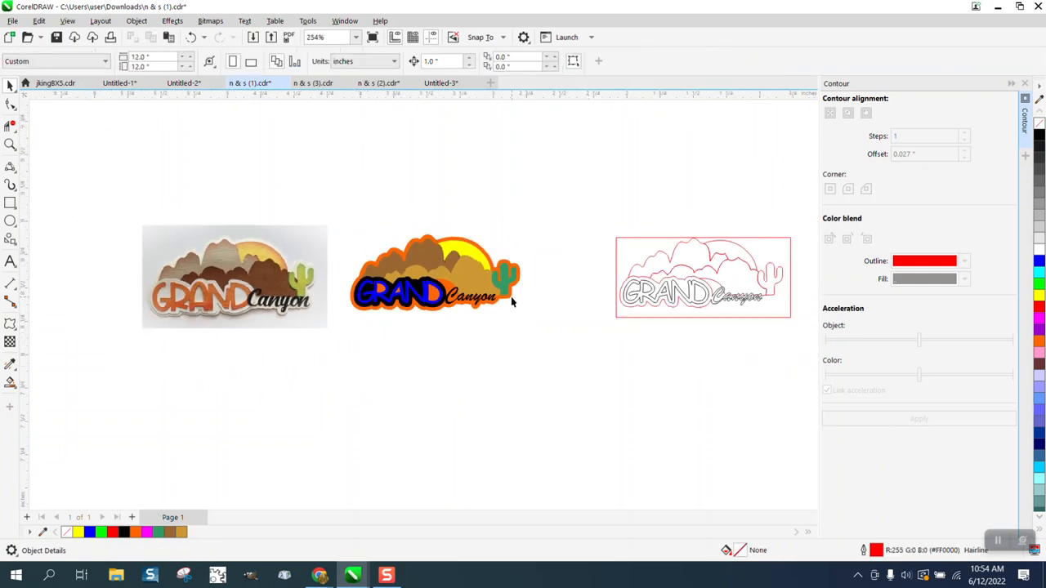
Move the orange backing down and the cactus up one inch each
{"action": "key", "text": "Down"}
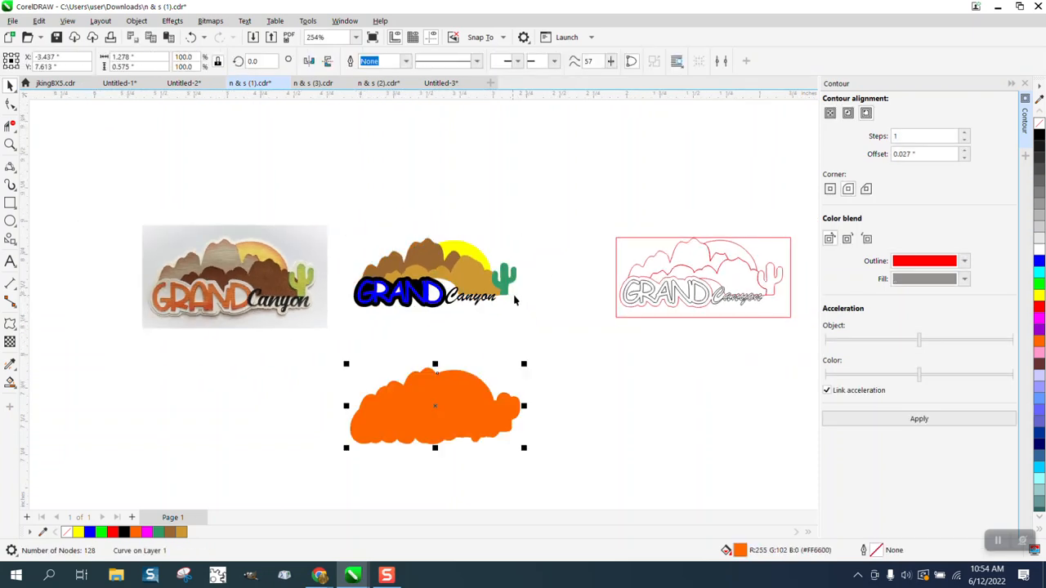
{"action": "left_click", "coordinate": [507, 284]}
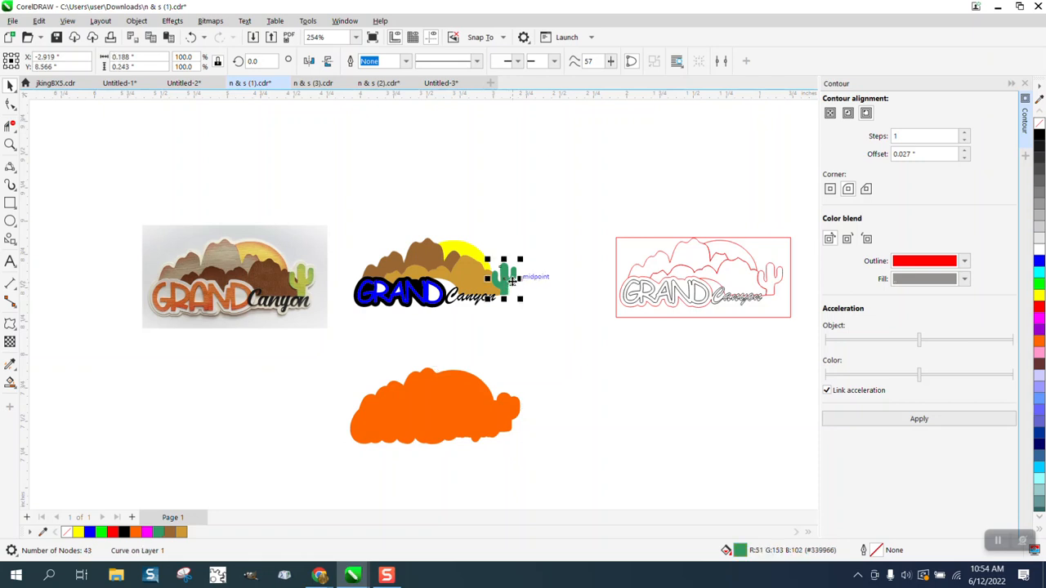
{"action": "key", "text": "Page_Down"}
{"action": "left_click", "coordinate": [607, 380]}
{"action": "key", "text": "Up"}
Shift the gold mountain up and left, and drag the sun and black title outline apart
{"action": "left_click", "coordinate": [483, 282]}
{"action": "key", "text": "Up"}
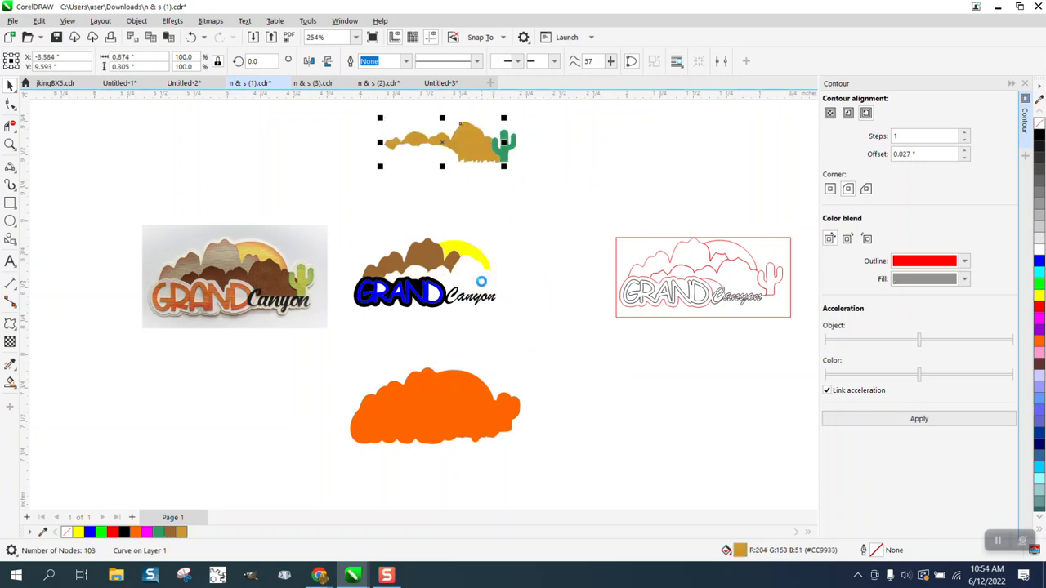
{"action": "key", "text": "Left"}
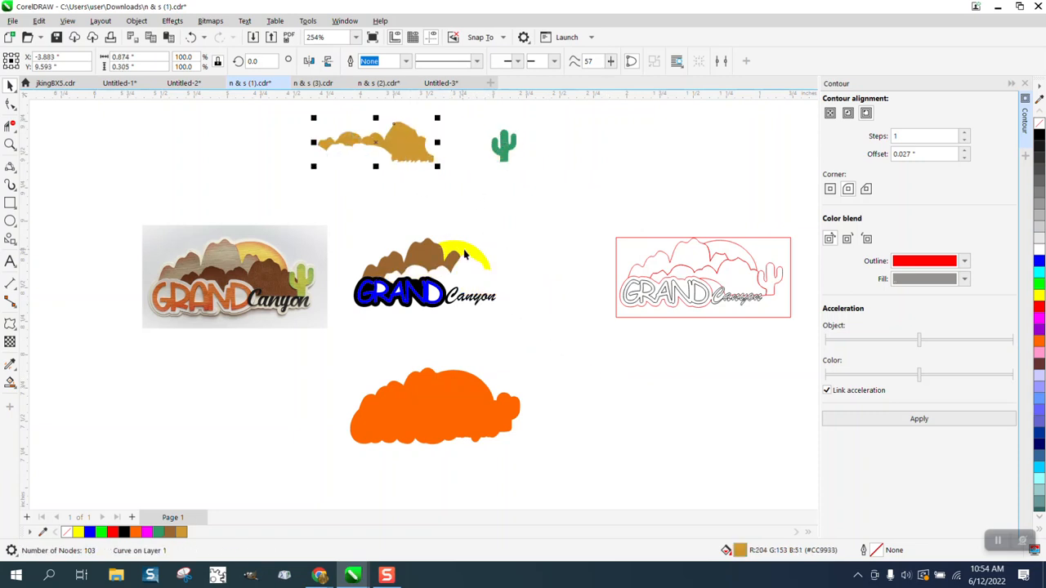
{"action": "left_click_drag", "start_coordinate": [464, 255], "coordinate": [468, 198]}
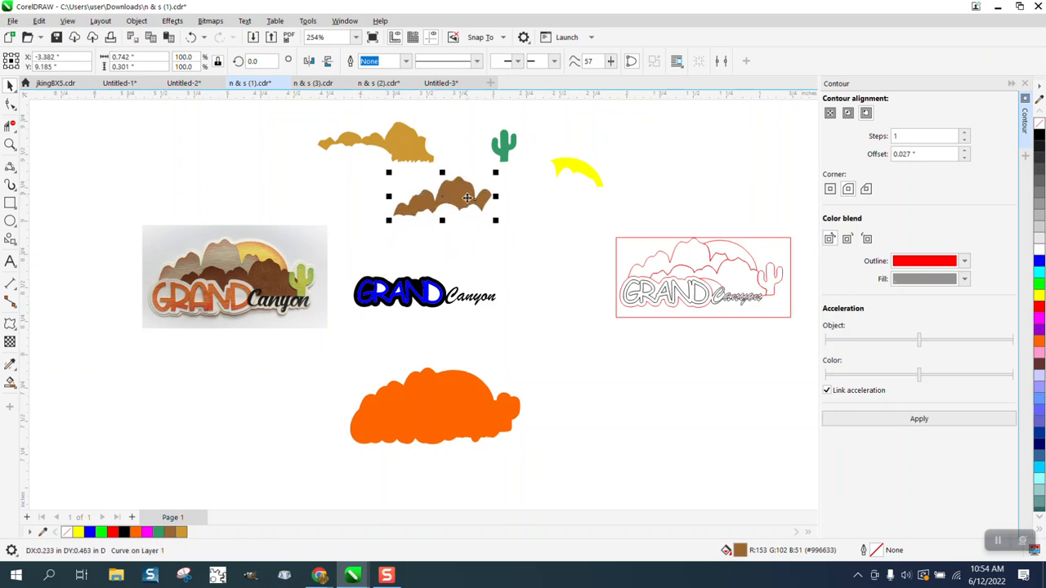
{"action": "left_click_drag", "start_coordinate": [425, 288], "coordinate": [425, 250]}
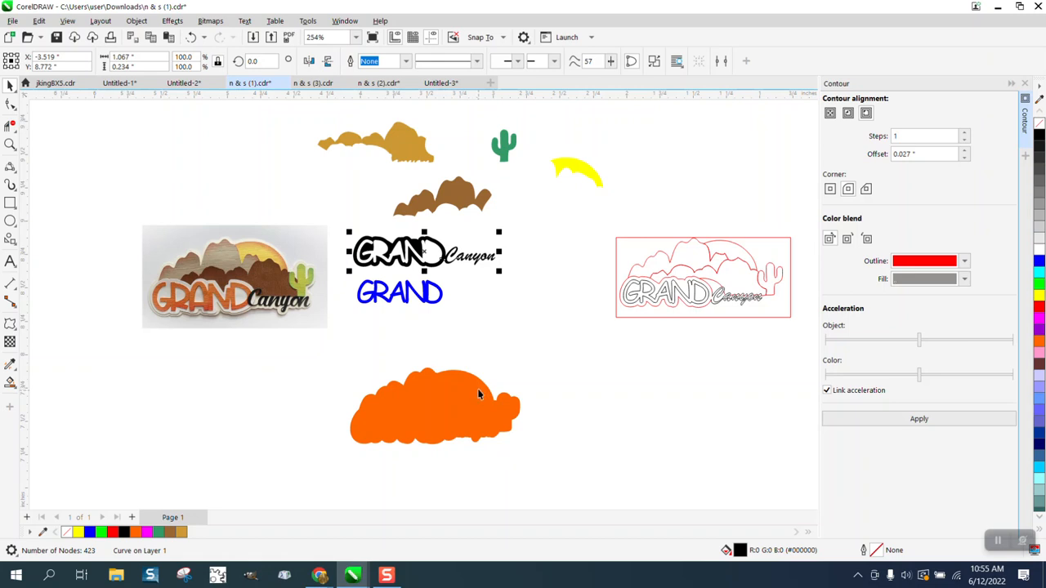
Undo the four earlier layer moves and deselect the cactus
{"action": "left_click", "coordinate": [417, 145]}
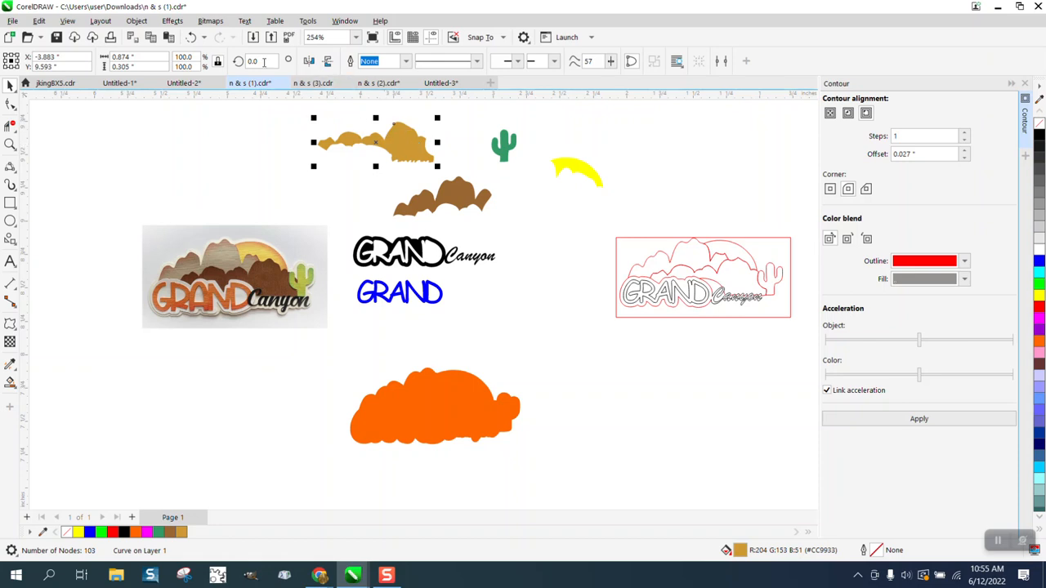
{"action": "left_click", "coordinate": [190, 38]}
{"action": "left_click", "coordinate": [190, 38]}
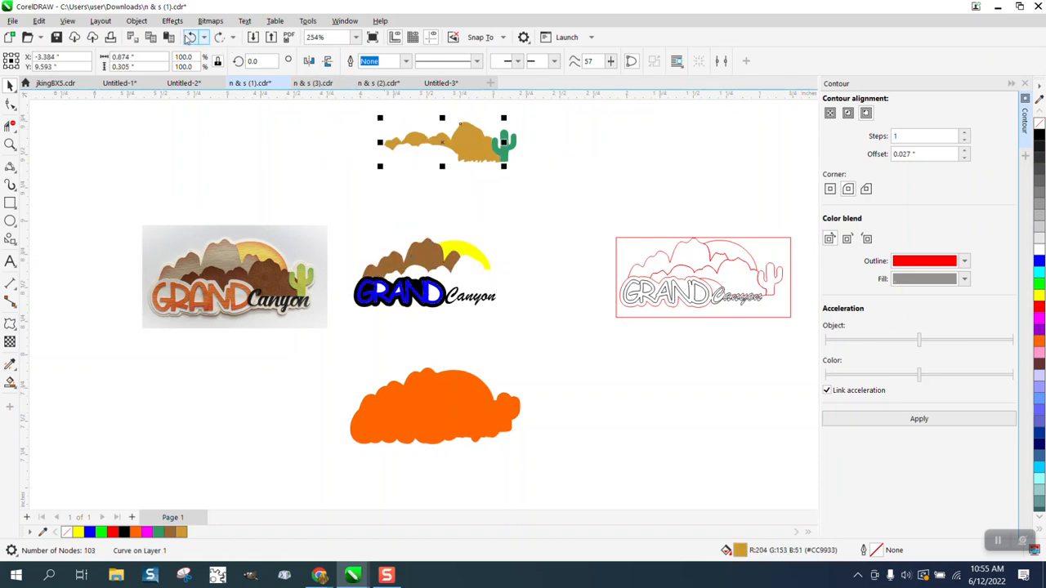
{"action": "left_click", "coordinate": [190, 38]}
{"action": "left_click", "coordinate": [189, 38]}
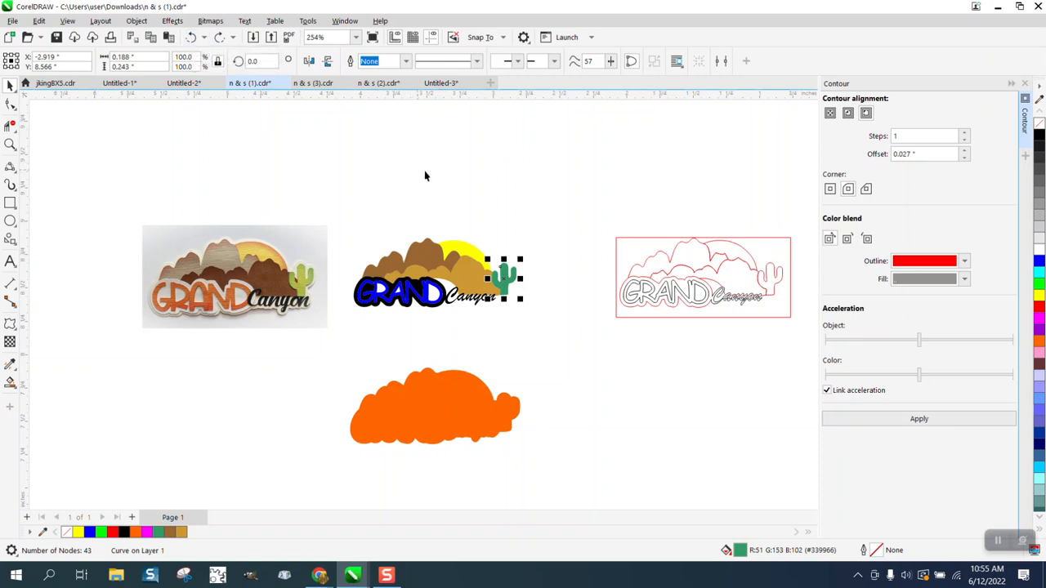
{"action": "left_click", "coordinate": [548, 203]}
Nudge the brown mountains, sun, tan mountains and cactus down onto the orange backing
{"action": "left_click", "coordinate": [420, 258]}
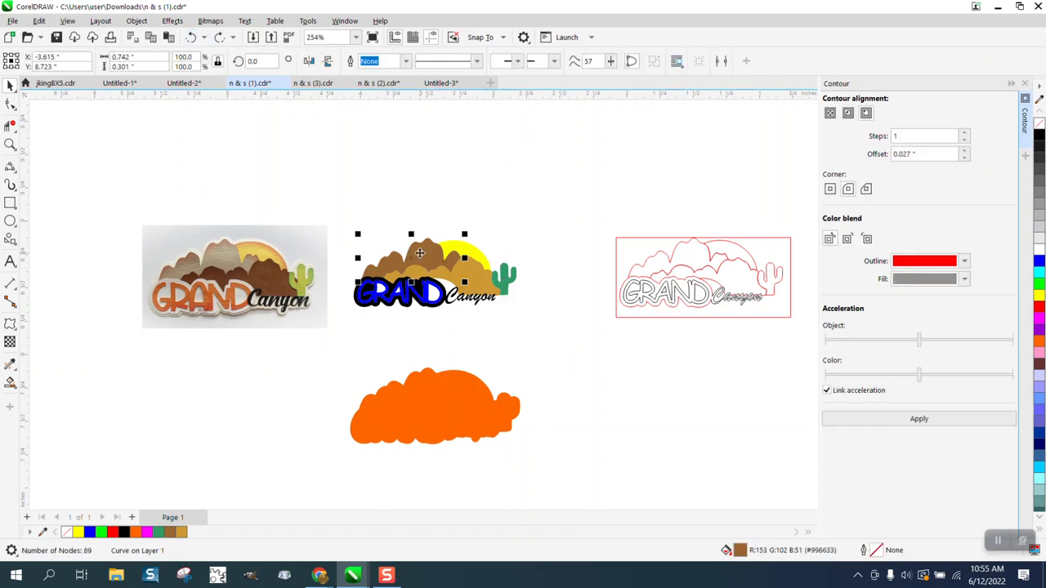
{"action": "key", "text": "Down"}
{"action": "left_click", "coordinate": [464, 255]}
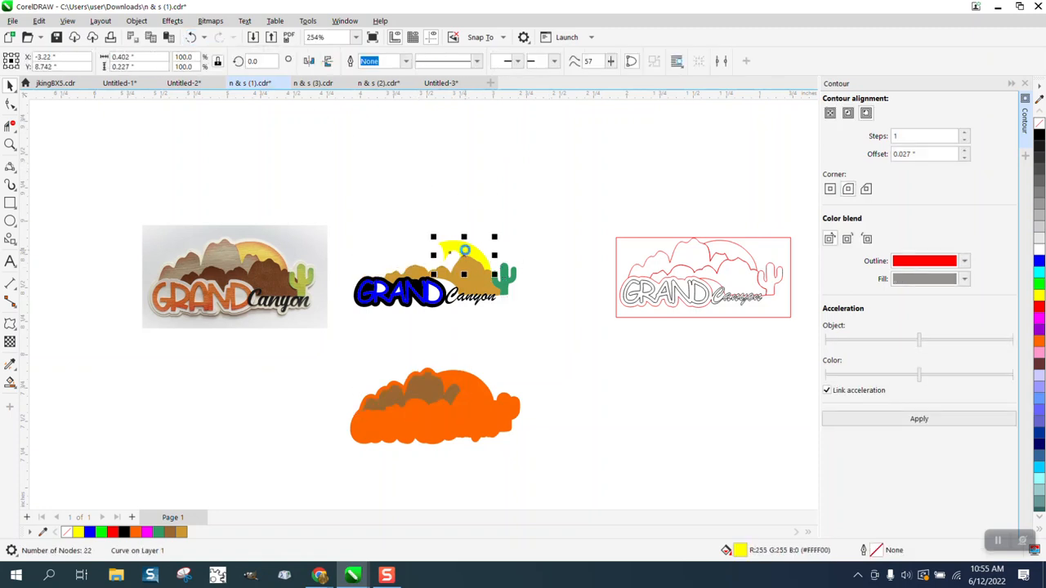
{"action": "key", "text": "Down"}
{"action": "left_click", "coordinate": [479, 290]}
{"action": "key", "text": "Down"}
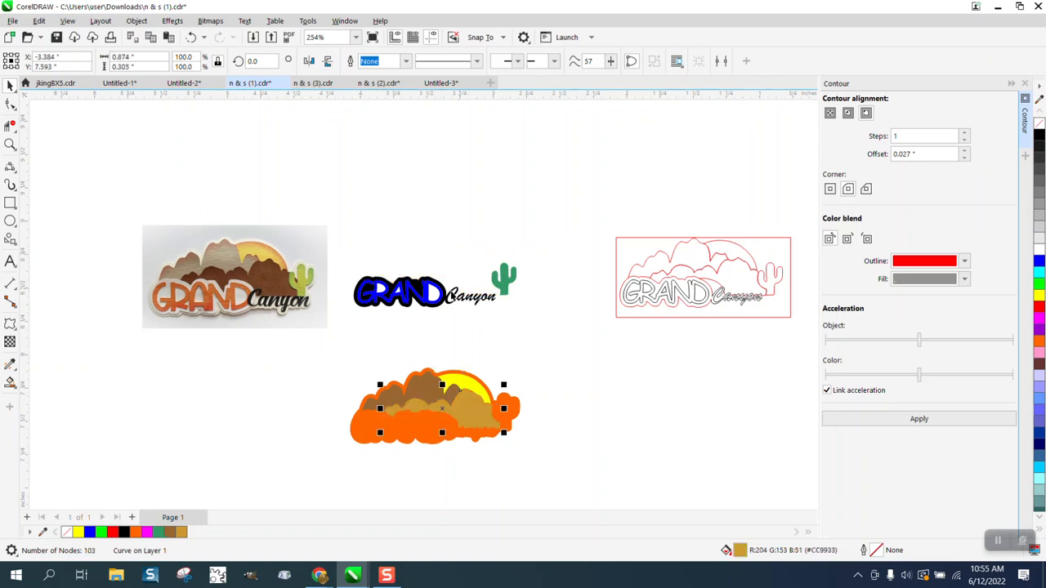
{"action": "left_click", "coordinate": [504, 283]}
{"action": "key", "text": "Down"}
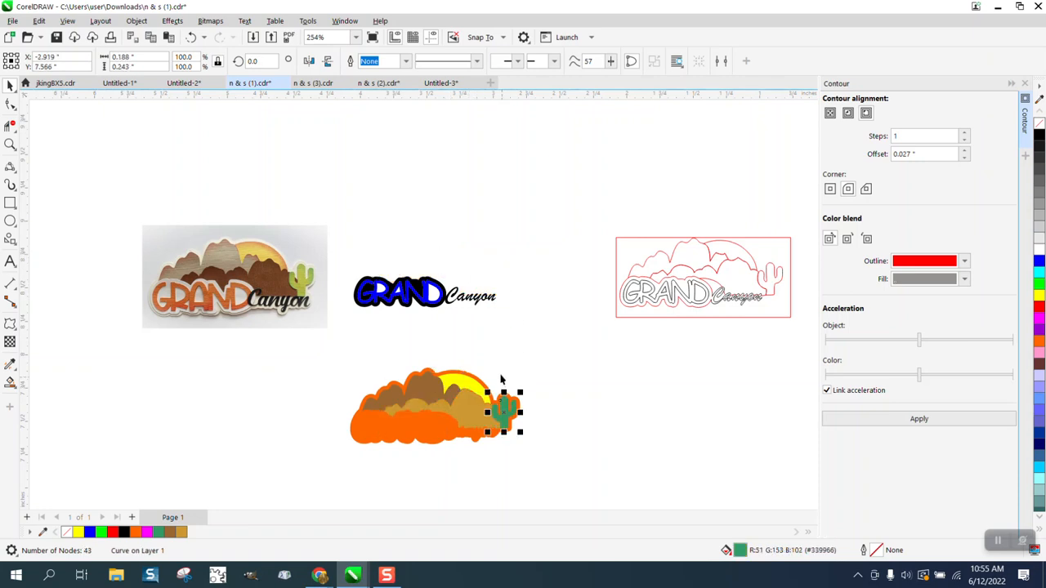
Nudge the black GRAND Canyon lettering back down onto the orange backing
{"action": "left_click", "coordinate": [415, 291]}
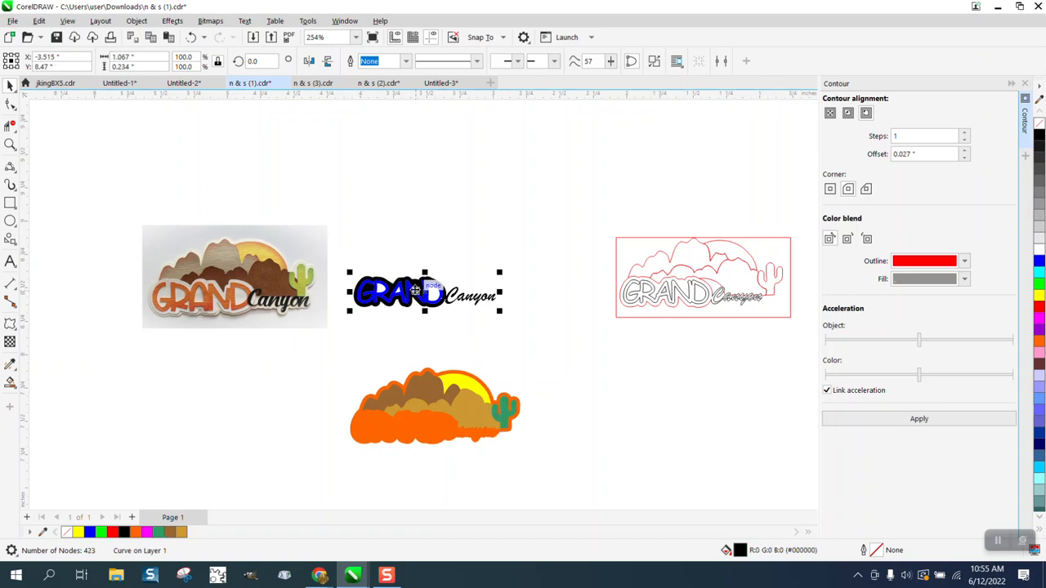
{"action": "key", "text": "Up"}
{"action": "key", "text": "Down"}
{"action": "key", "text": "Down"}
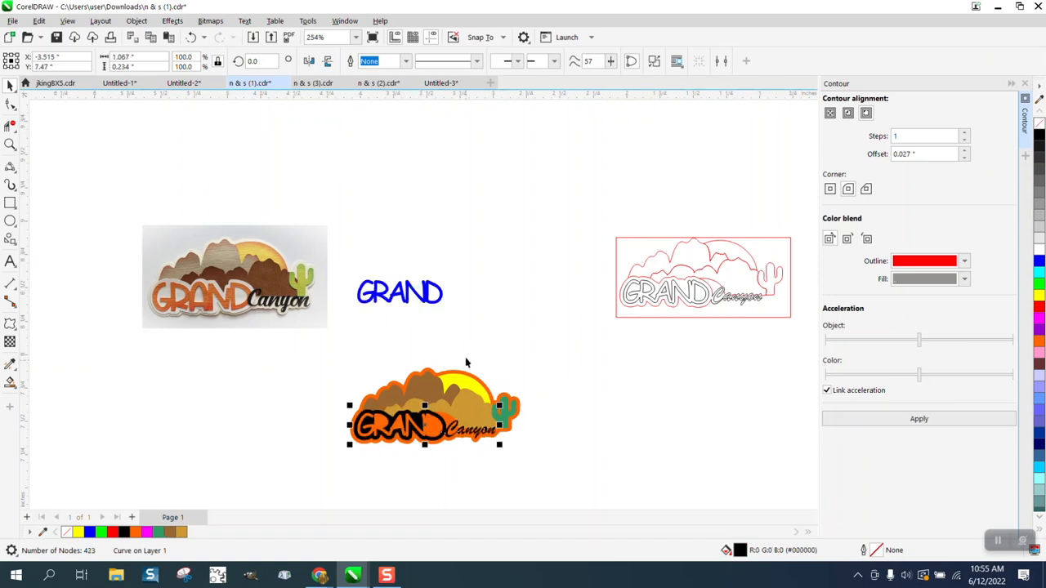
{"action": "left_click", "coordinate": [10, 145]}
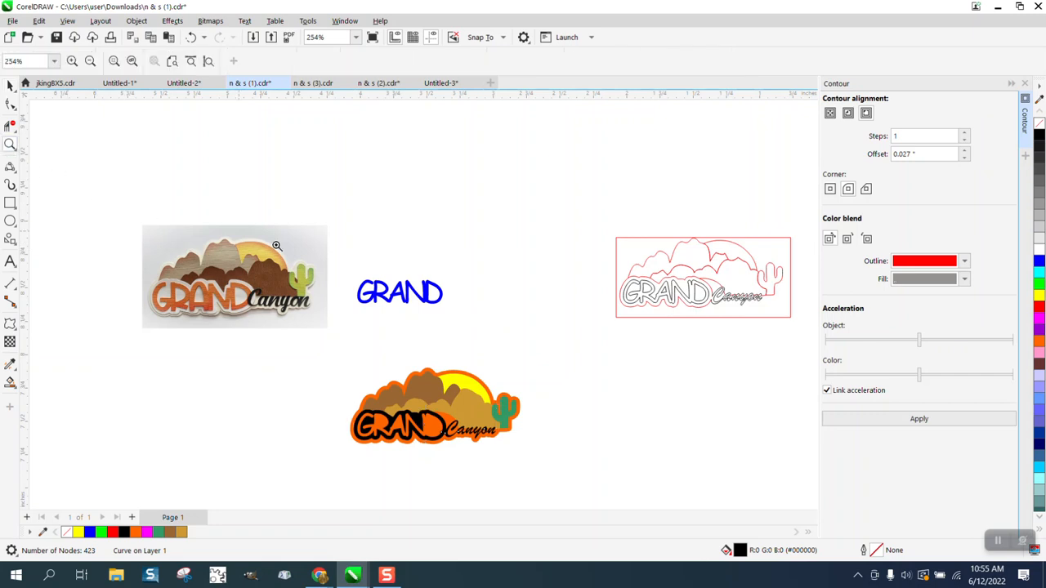
Move the blue GRAND down two steps, below the logo
{"action": "left_click_drag", "start_coordinate": [312, 286], "coordinate": [638, 485]}
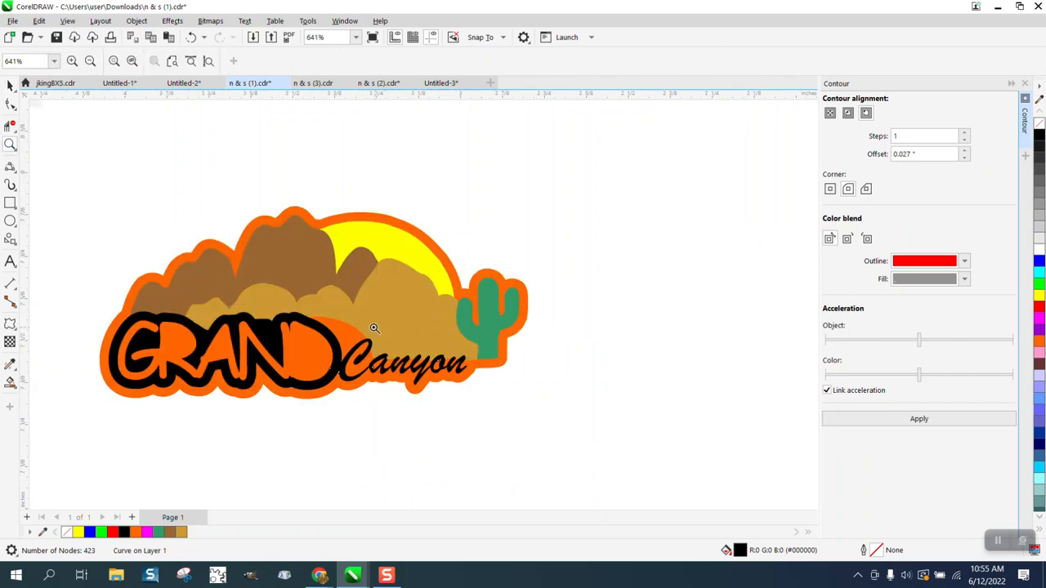
{"action": "right_click", "coordinate": [414, 304]}
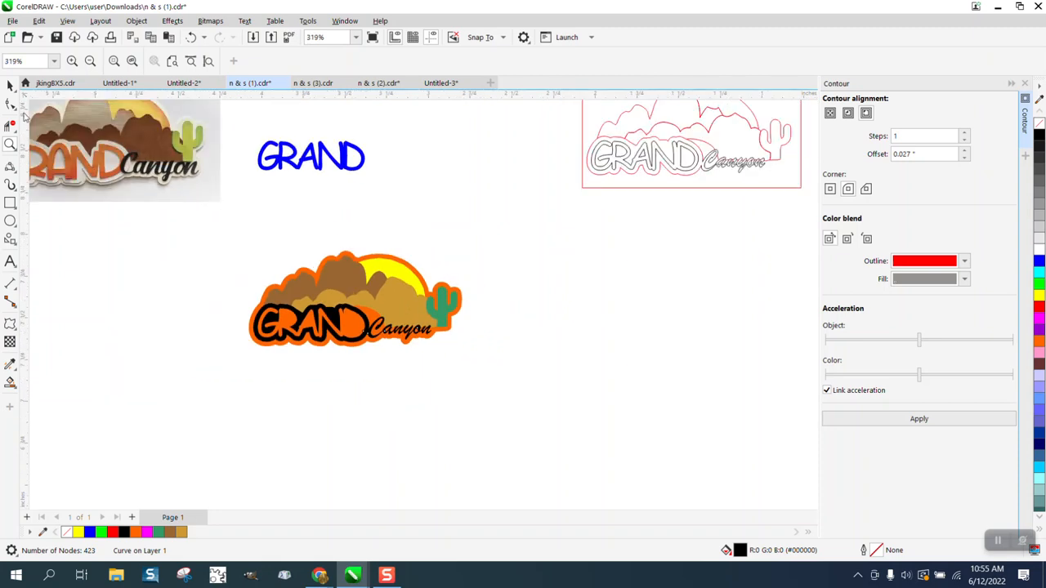
{"action": "left_click", "coordinate": [10, 85]}
{"action": "left_click", "coordinate": [311, 151]}
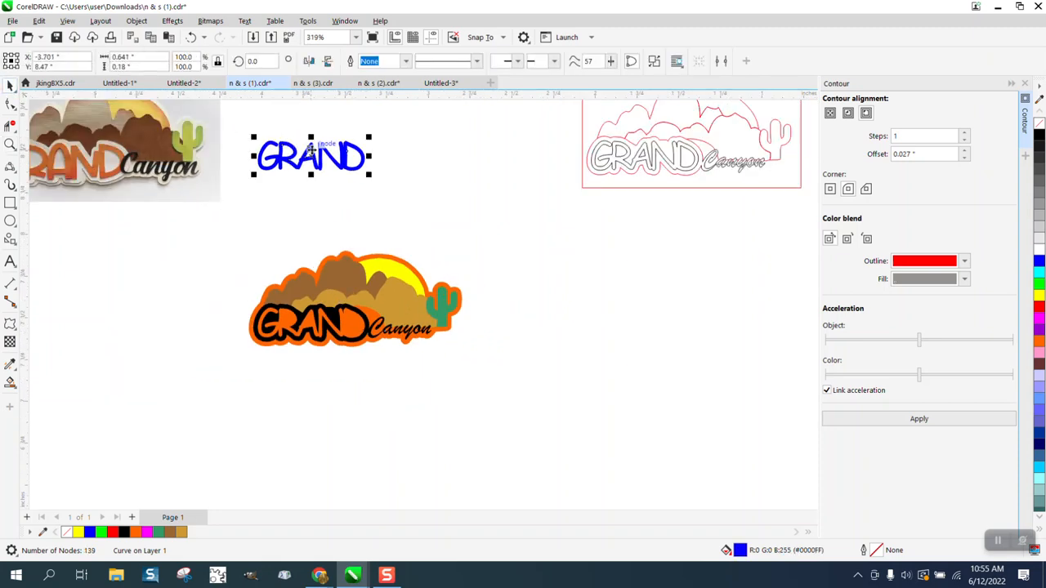
{"action": "key", "text": "Down"}
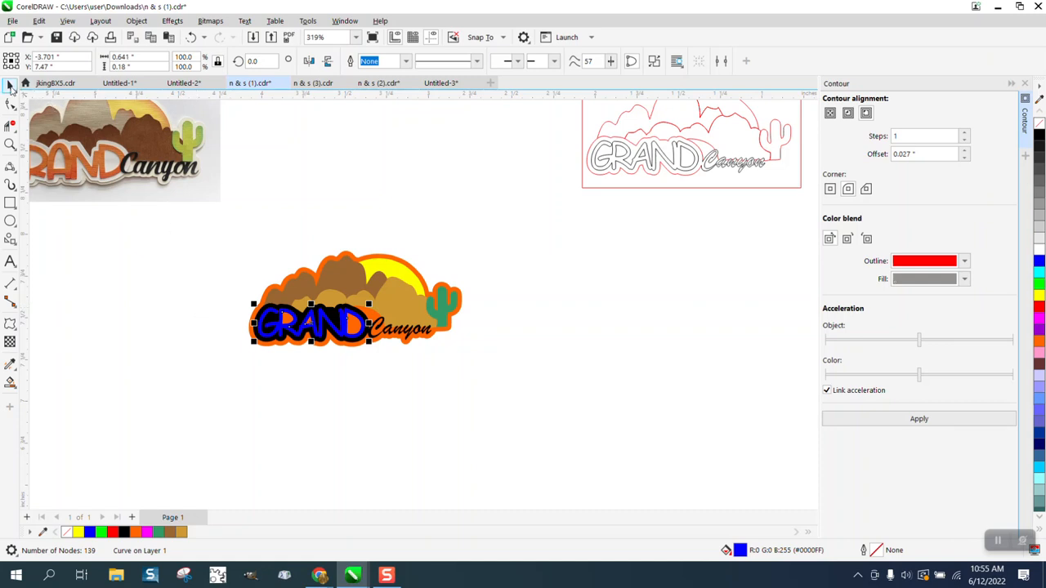
{"action": "key", "text": "Down"}
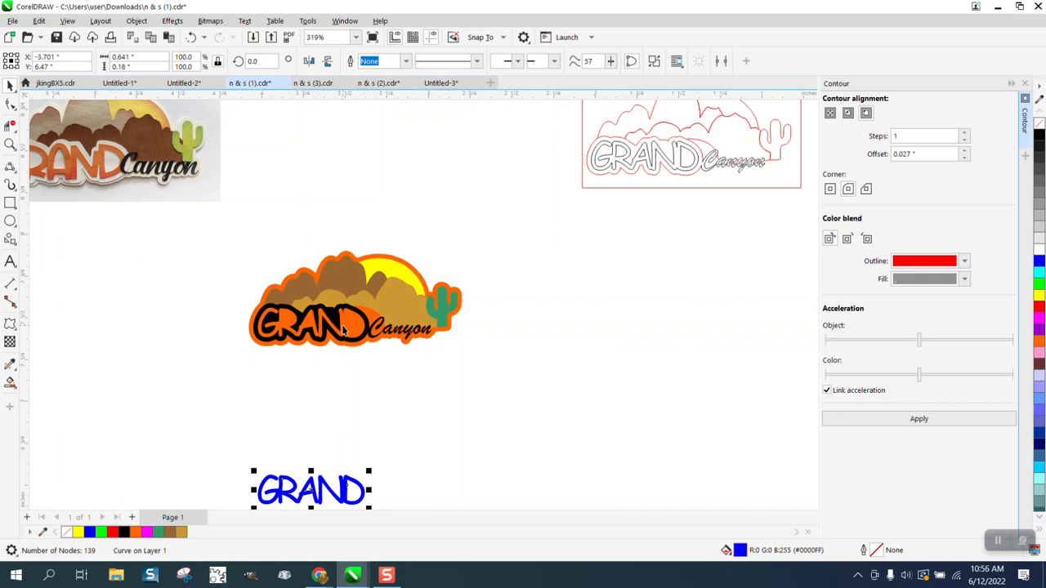
Give the GRAND Canyon lettering no fill and a black hairline outline
{"action": "left_click", "coordinate": [343, 326]}
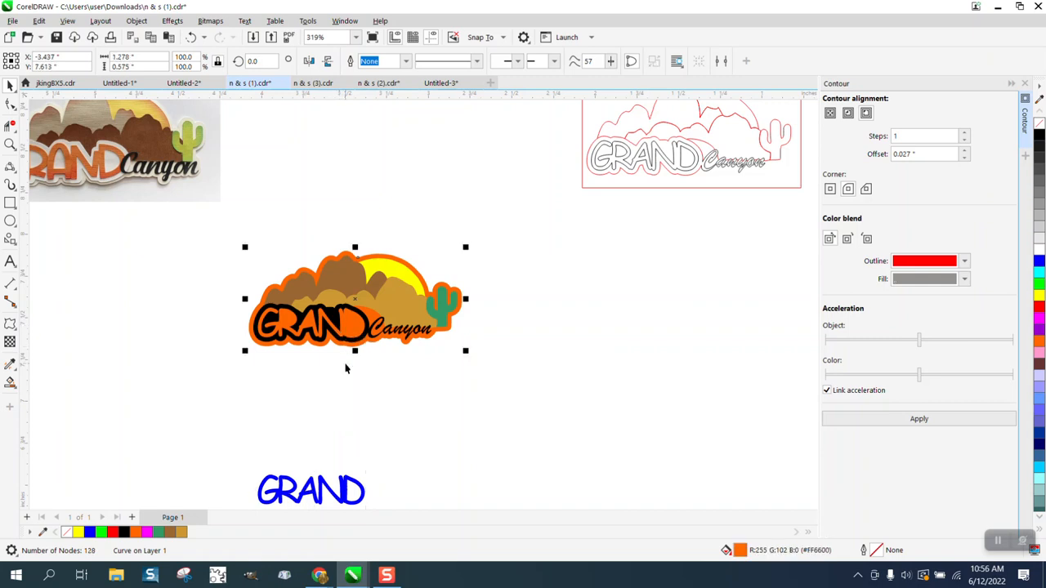
{"action": "left_click", "coordinate": [350, 353]}
{"action": "left_click", "coordinate": [341, 343]}
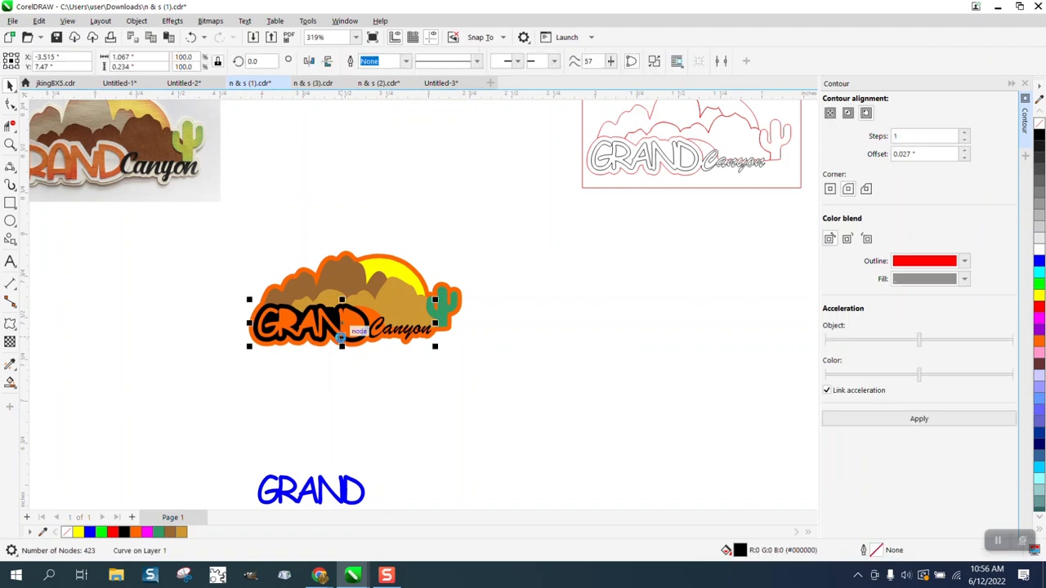
{"action": "key", "text": "Down"}
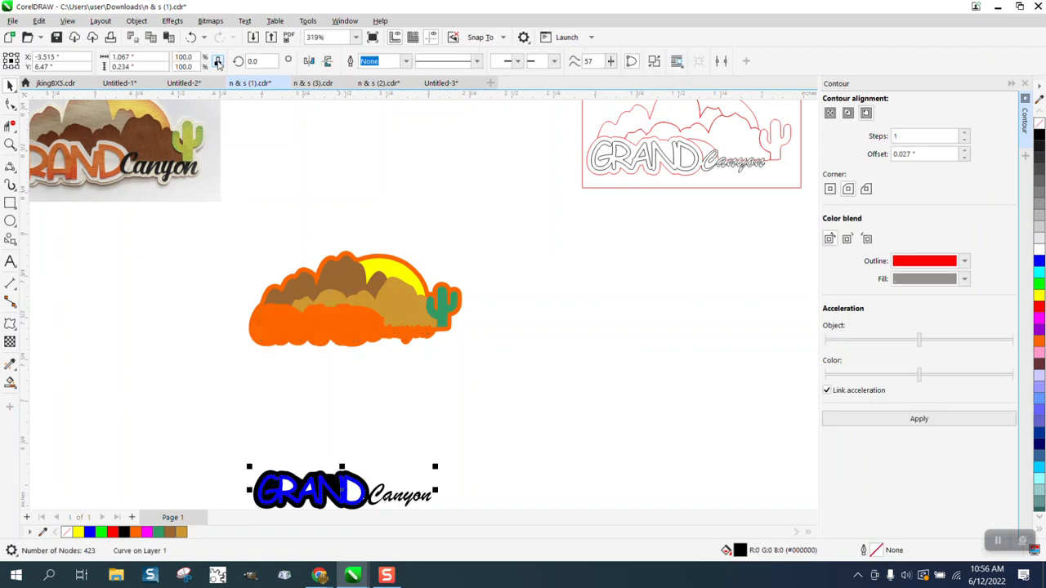
{"action": "left_click", "coordinate": [191, 37]}
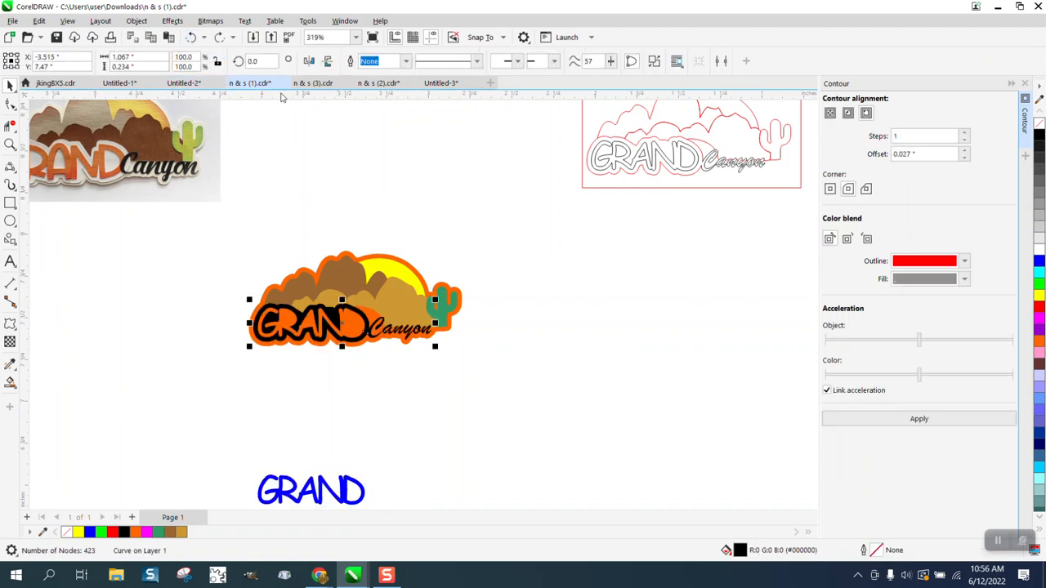
{"action": "left_click", "coordinate": [1038, 123]}
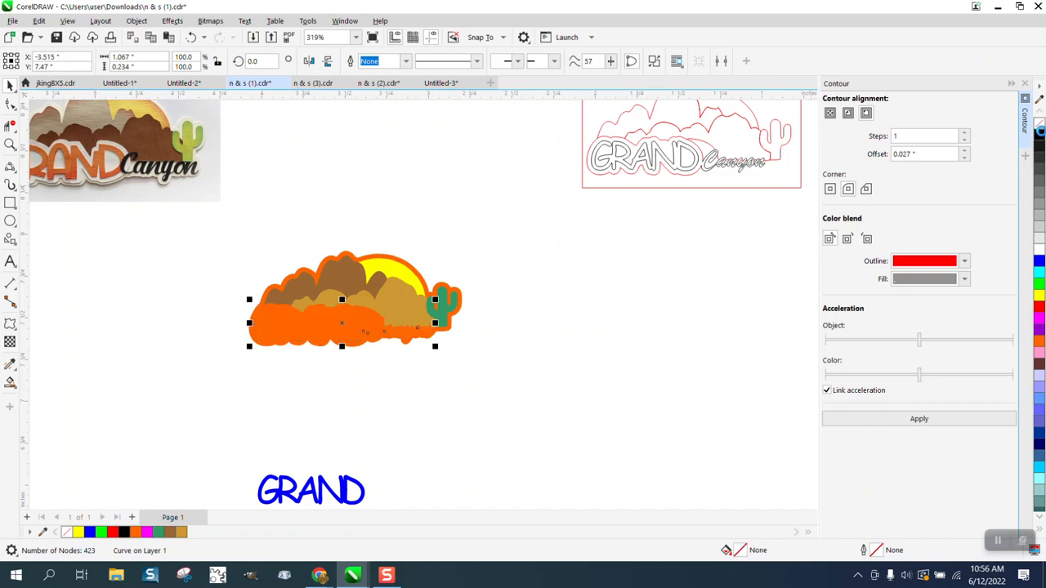
{"action": "right_click", "coordinate": [1039, 134]}
{"action": "left_click", "coordinate": [10, 143]}
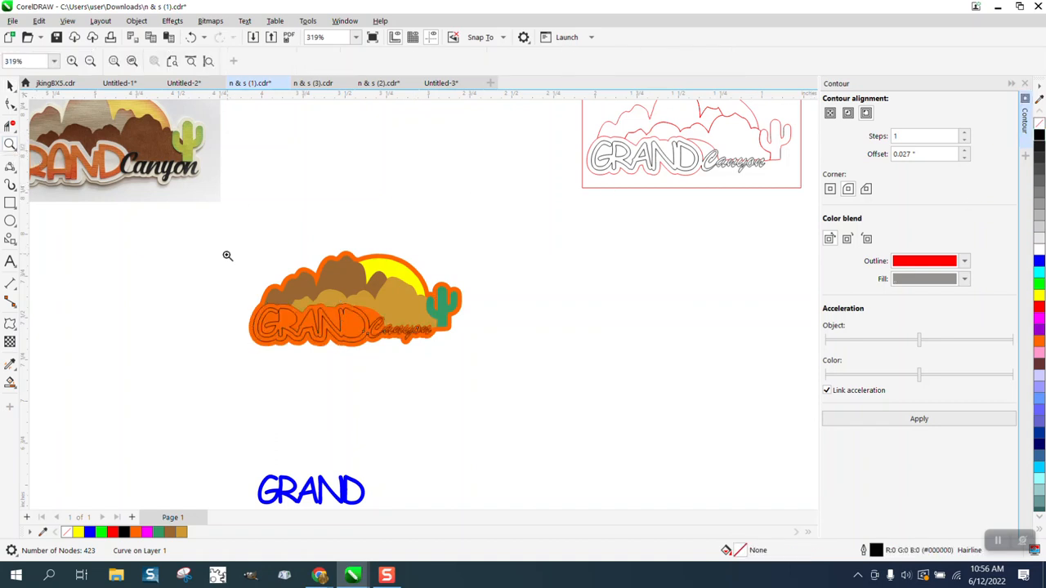
Draw a short two-node polyline between the D and the Canyon lettering
{"action": "left_click_drag", "start_coordinate": [237, 284], "coordinate": [487, 370]}
{"action": "scroll", "coordinate": [415, 306], "scroll_direction": "down", "scroll_amount": 3}
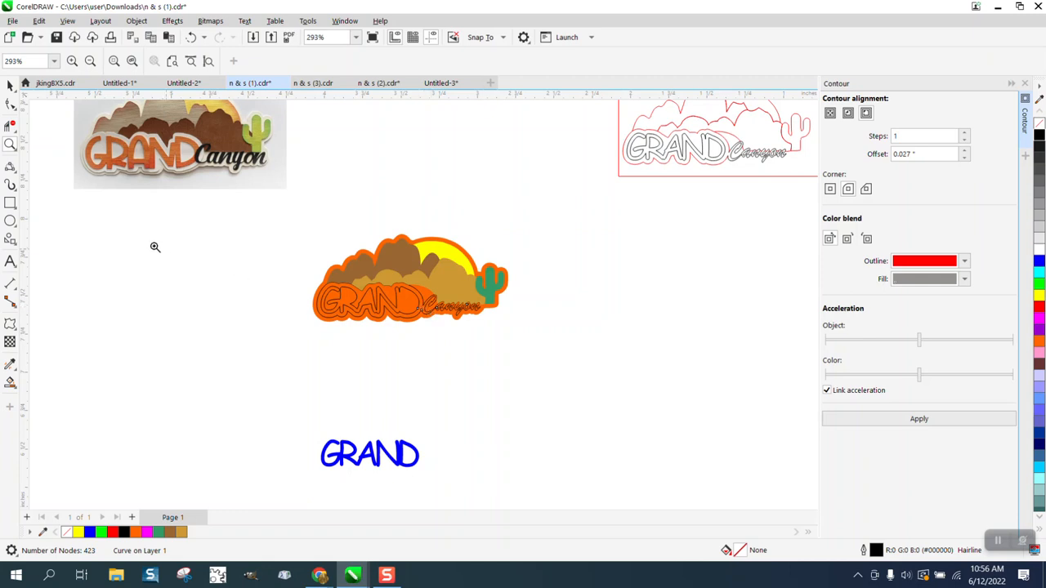
{"action": "left_click_drag", "start_coordinate": [386, 265], "coordinate": [499, 345]}
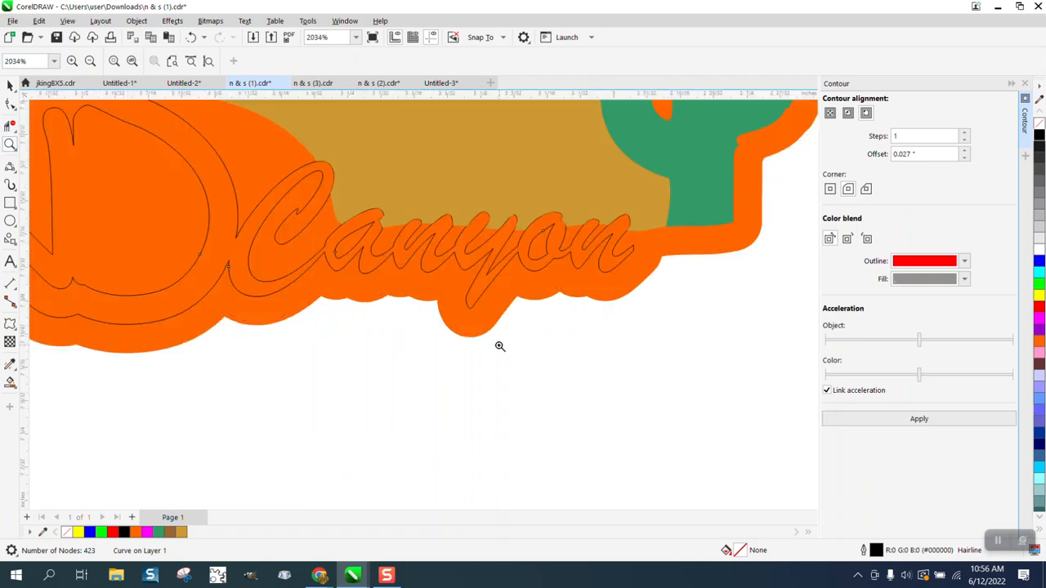
{"action": "left_click", "coordinate": [9, 167]}
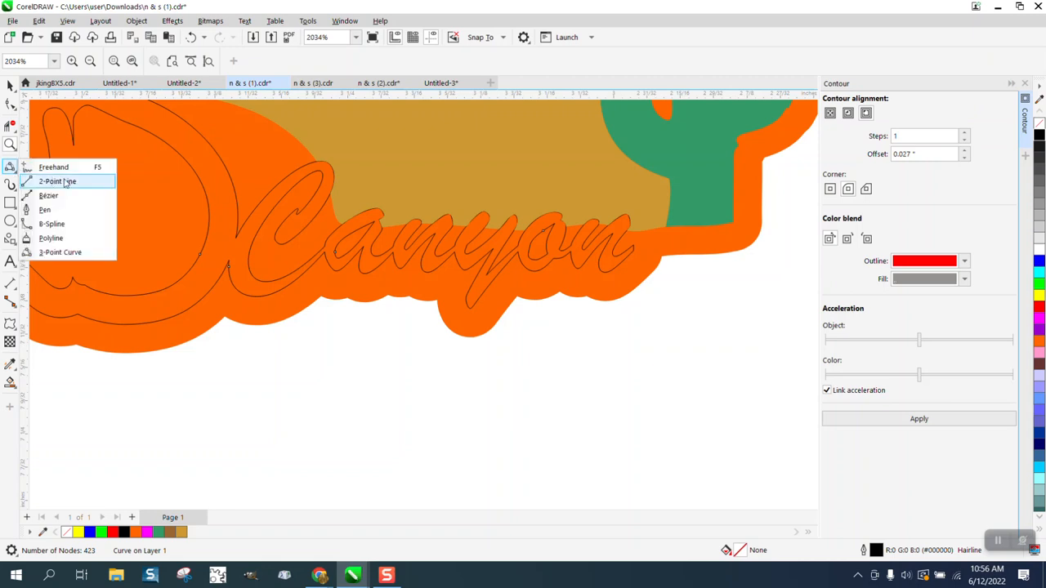
{"action": "left_click", "coordinate": [50, 238]}
{"action": "left_click", "coordinate": [237, 246]}
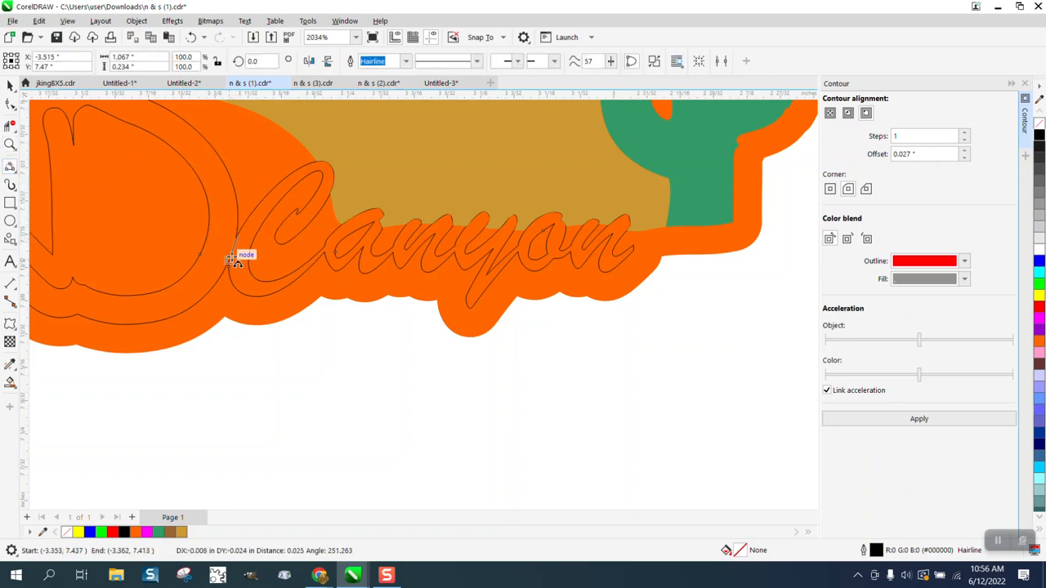
{"action": "double_click", "coordinate": [231, 255]}
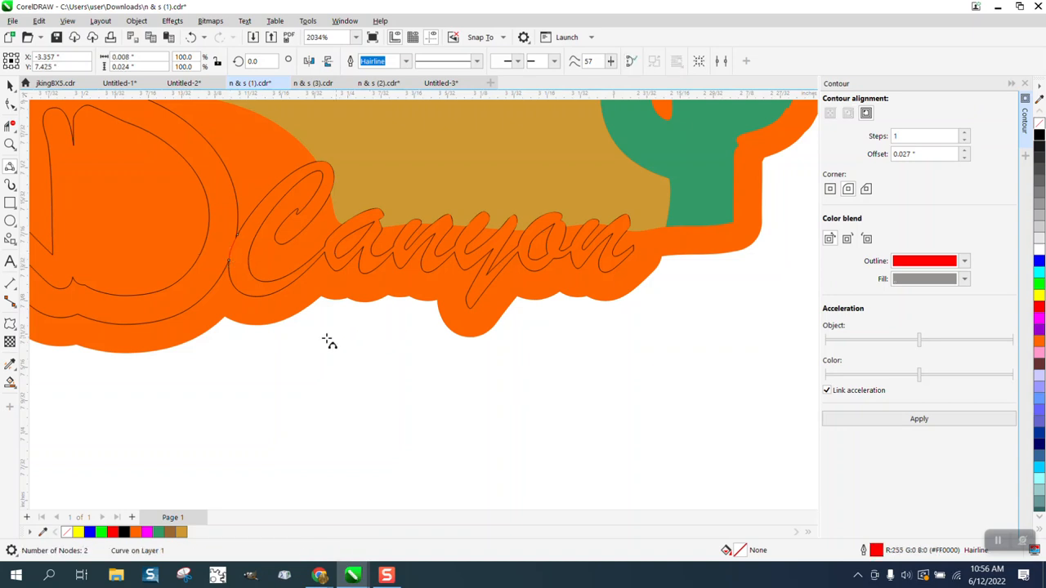
Trim away the inner outline segments of N and D and beside Canyon's C
{"action": "scroll", "coordinate": [343, 335], "scroll_direction": "down", "scroll_amount": 3}
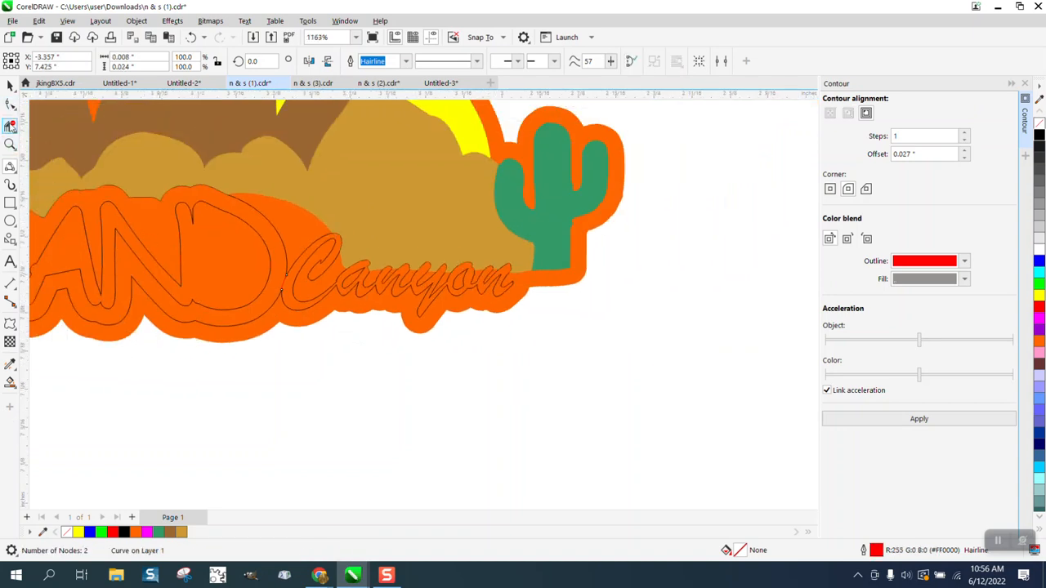
{"action": "left_click", "coordinate": [10, 124]}
{"action": "left_click", "coordinate": [192, 215]}
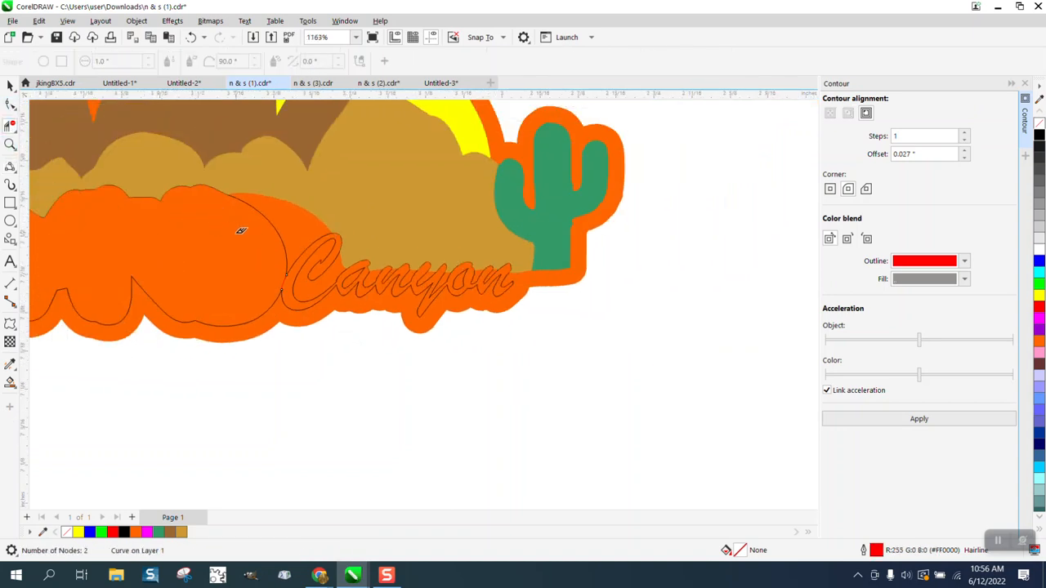
{"action": "scroll", "coordinate": [264, 243], "scroll_direction": "down", "scroll_amount": 2}
{"action": "left_click", "coordinate": [275, 231]}
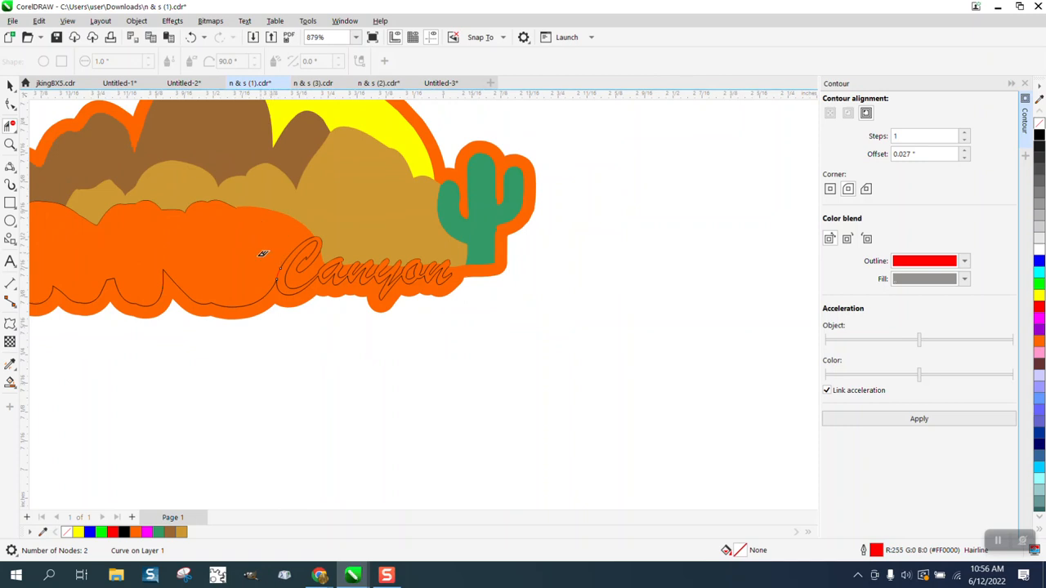
Select the stray curve running under the orange hills
{"action": "left_click", "coordinate": [245, 301]}
{"action": "scroll", "coordinate": [250, 296], "scroll_direction": "down", "scroll_amount": 3}
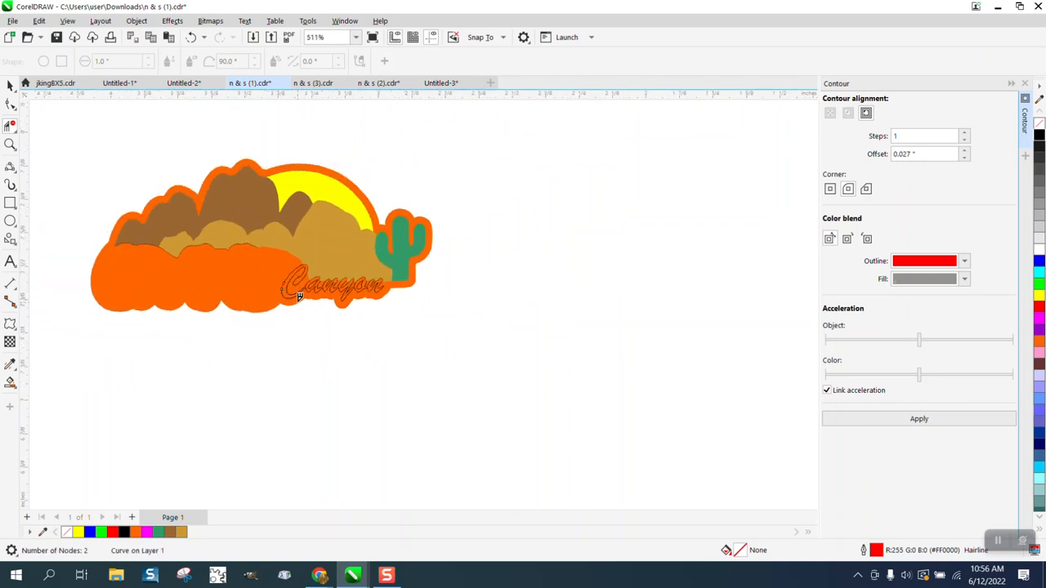
{"action": "scroll", "coordinate": [261, 309], "scroll_direction": "down", "scroll_amount": 3}
{"action": "left_click", "coordinate": [10, 104]}
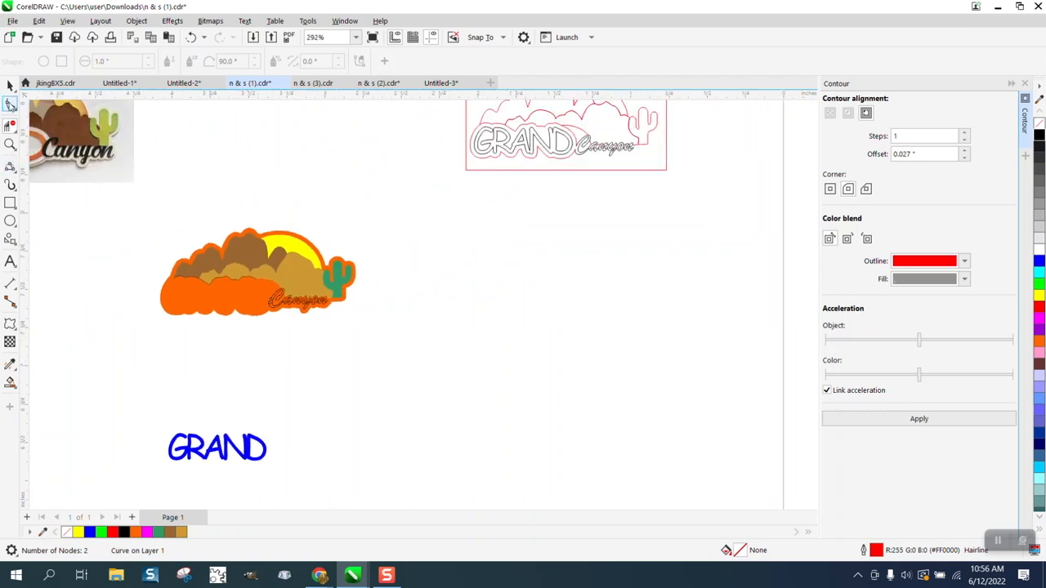
Nudge the blue GRAND up one inch onto the orange backing
{"action": "left_click", "coordinate": [10, 86]}
{"action": "left_click", "coordinate": [247, 441]}
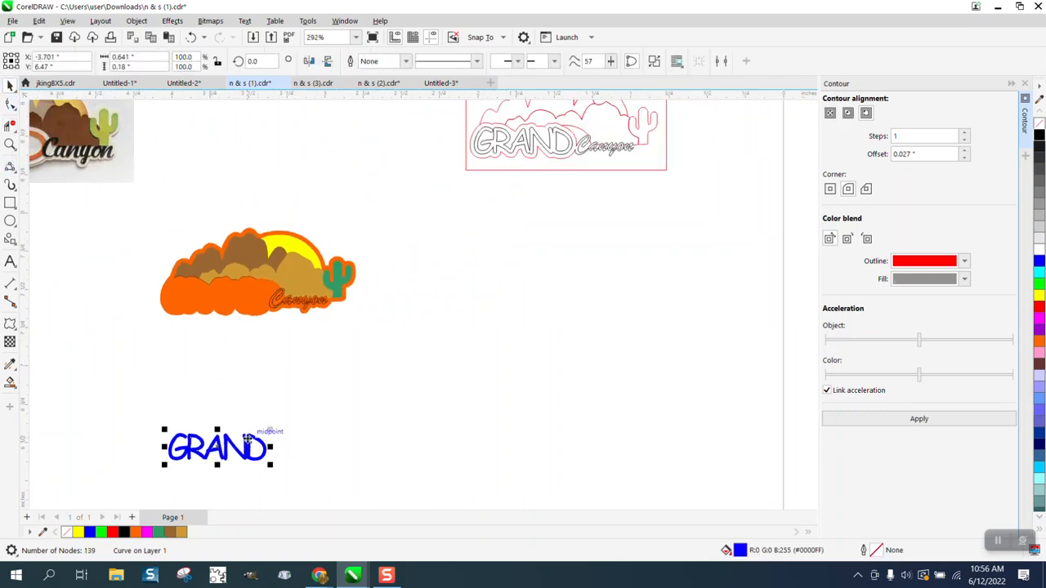
{"action": "key", "text": "Up"}
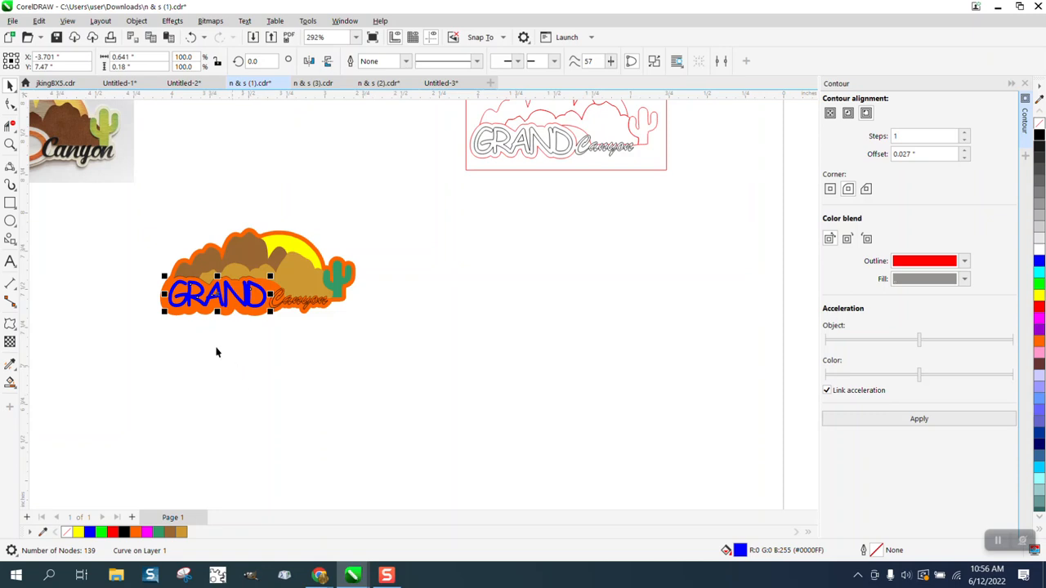
{"action": "left_click", "coordinate": [10, 144]}
{"action": "left_click_drag", "start_coordinate": [153, 192], "coordinate": [411, 339]}
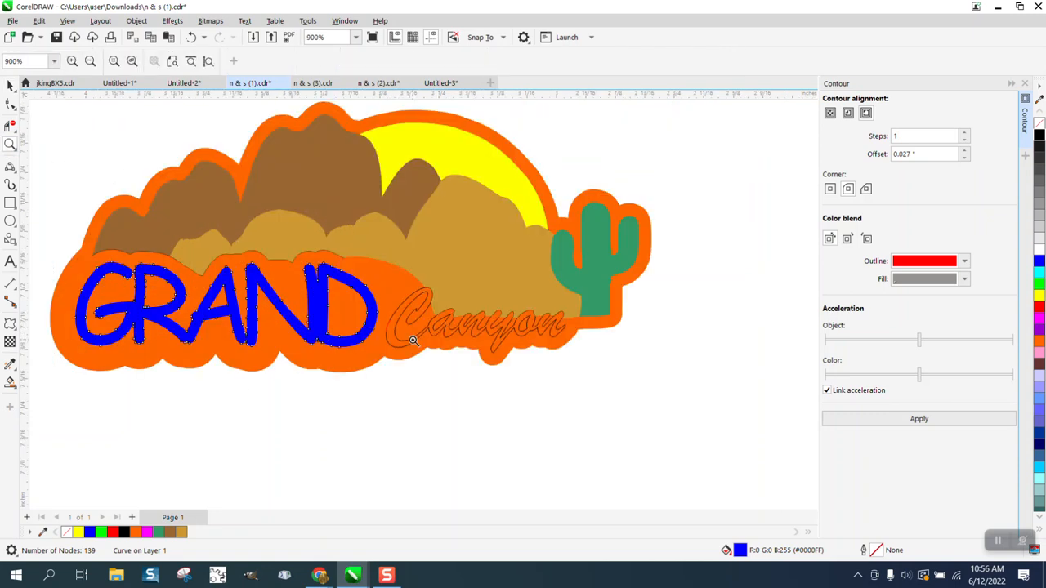
Try a black Smart Fill on the Canyon lettering area, then undo it
{"action": "left_click", "coordinate": [10, 86]}
{"action": "scroll", "coordinate": [177, 108], "scroll_direction": "down", "scroll_amount": 2}
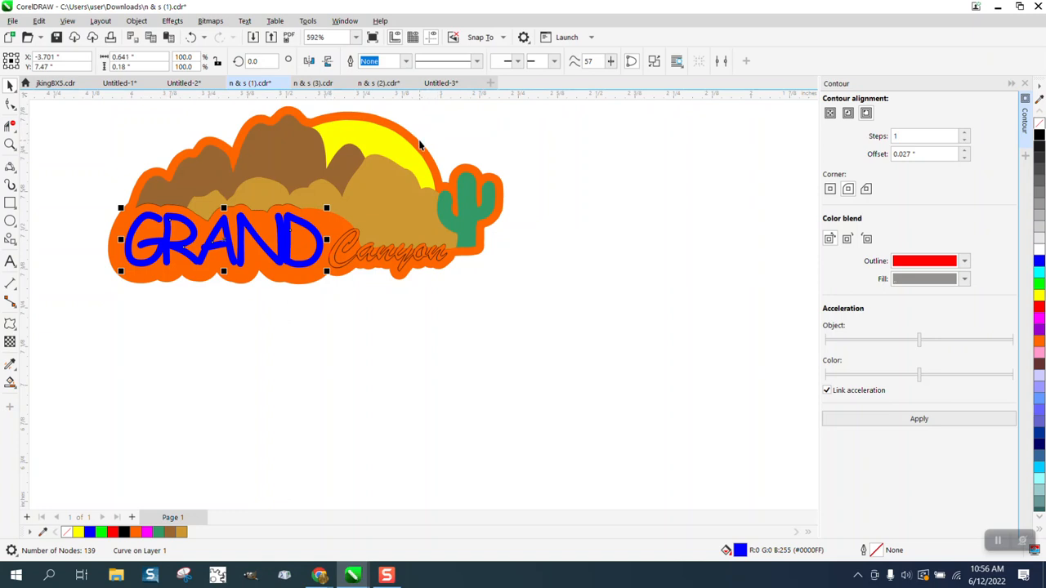
{"action": "left_click", "coordinate": [404, 252]}
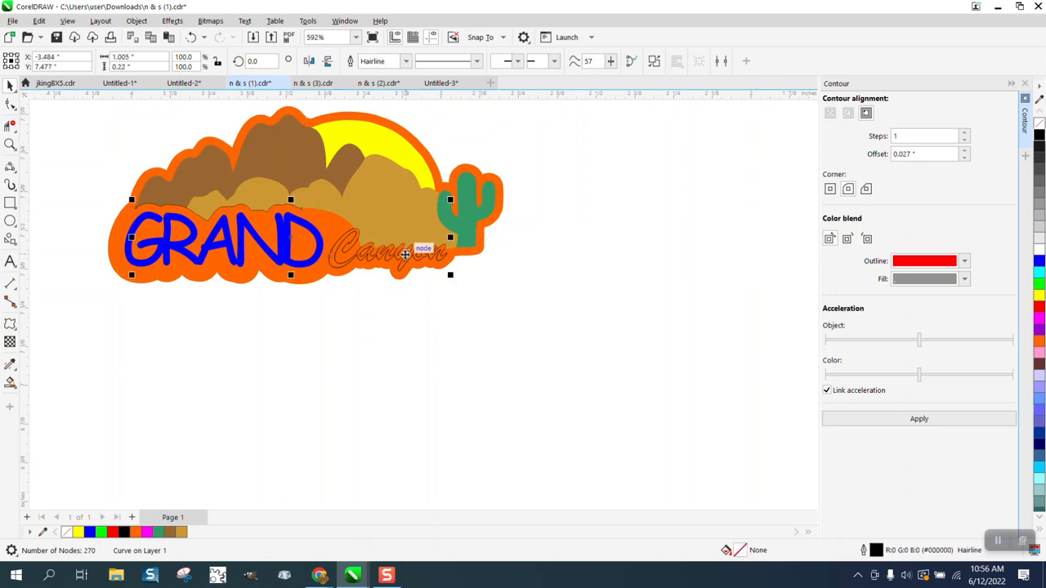
{"action": "left_click", "coordinate": [11, 381]}
{"action": "left_click", "coordinate": [147, 63]}
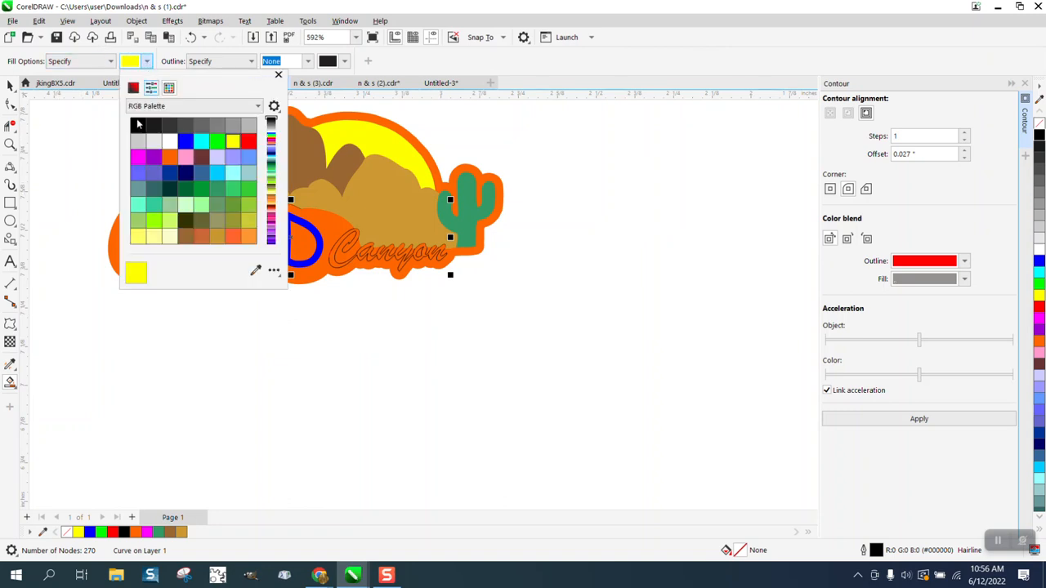
{"action": "left_click", "coordinate": [134, 124]}
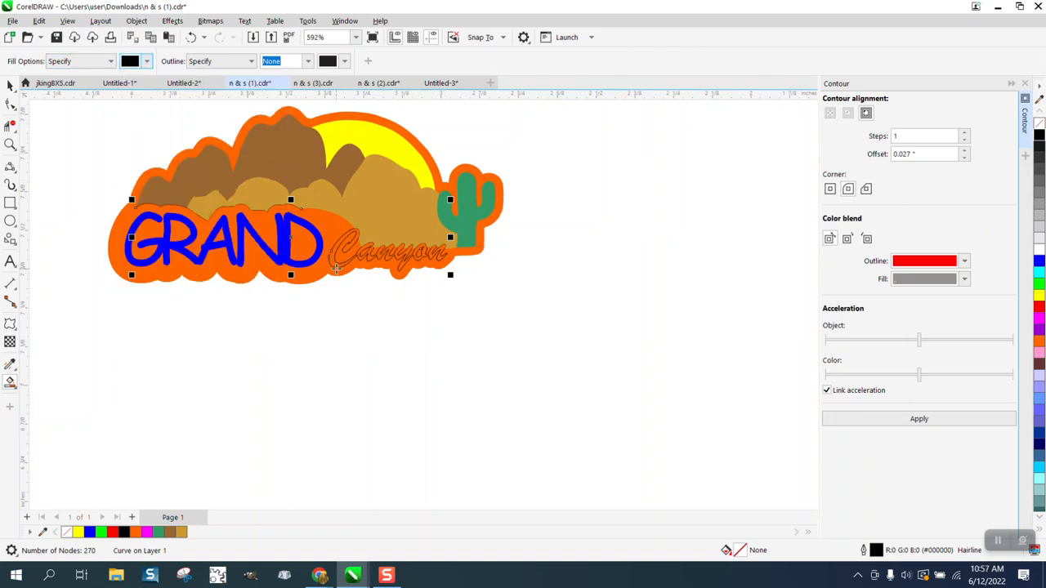
{"action": "left_click", "coordinate": [335, 263]}
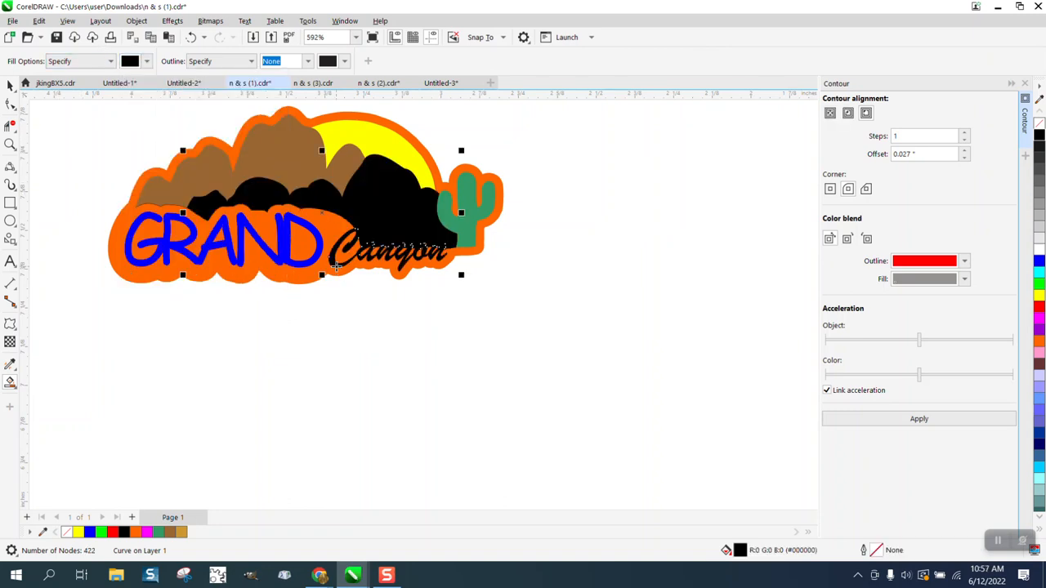
{"action": "left_click", "coordinate": [191, 37]}
Lift the tan mountain layer off the logo and select the lettering's outline curve
{"action": "key", "text": "space"}
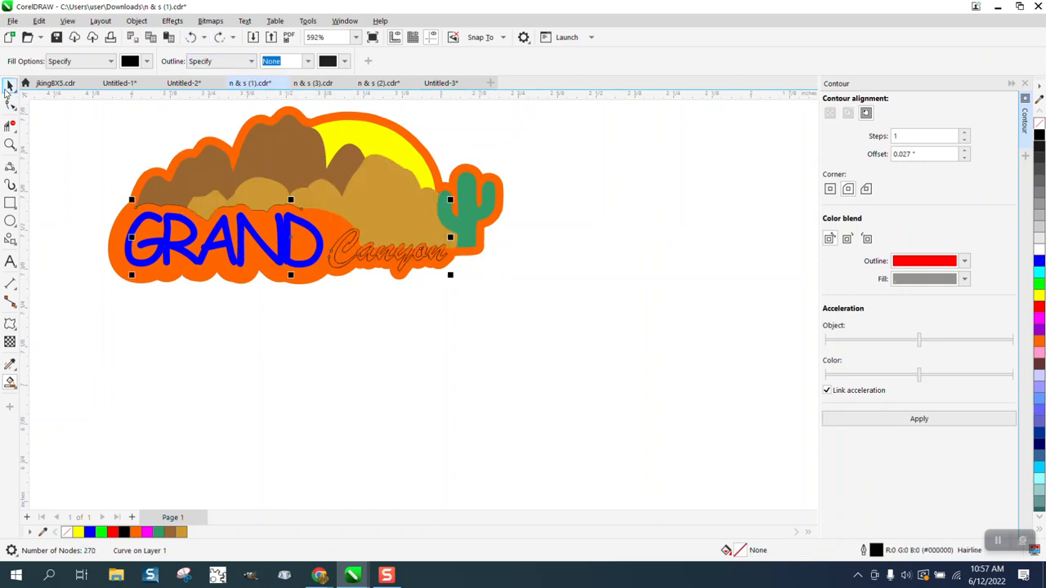
{"action": "left_click", "coordinate": [413, 202]}
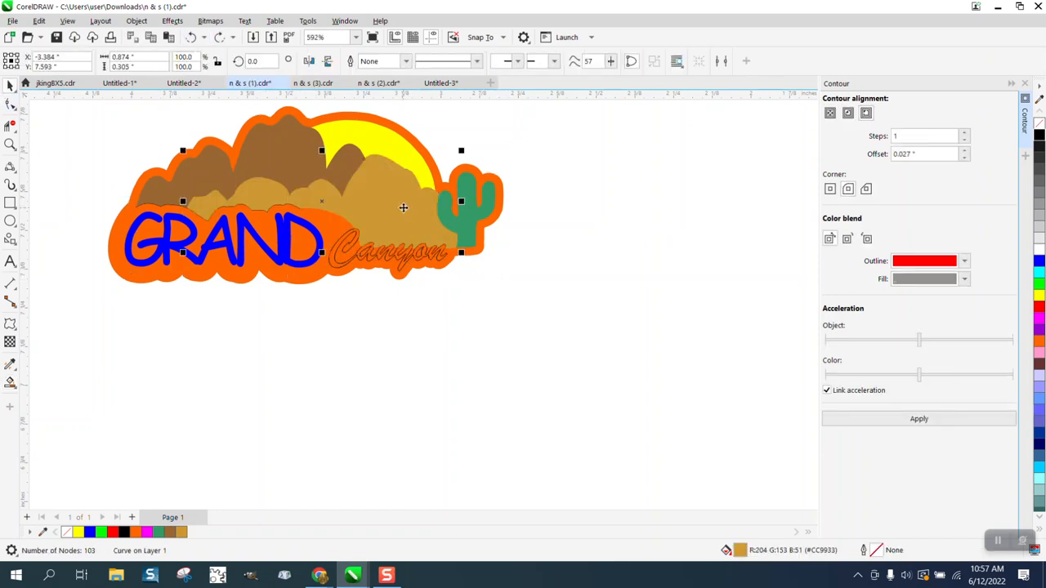
{"action": "key", "text": "Delete"}
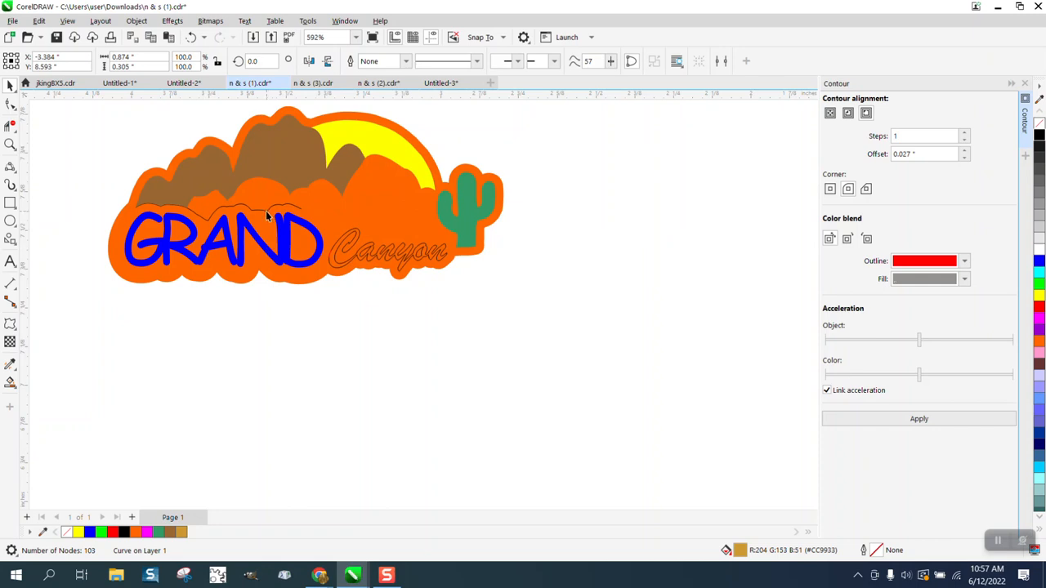
{"action": "left_click", "coordinate": [266, 212]}
Break the lettering outline curve apart and delete the stray piece above GRAND
{"action": "key", "text": "Delete"}
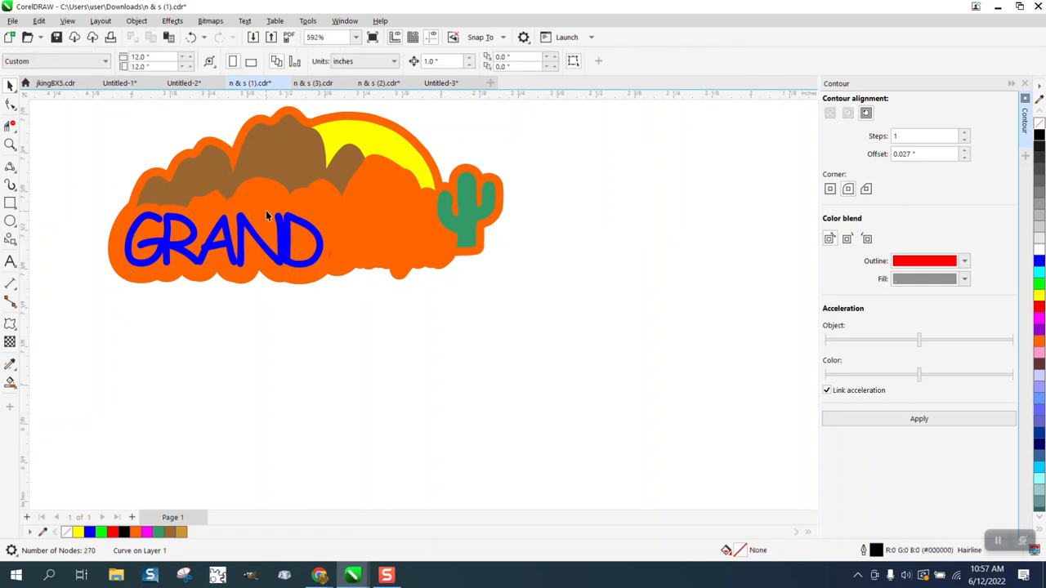
{"action": "left_click", "coordinate": [190, 36]}
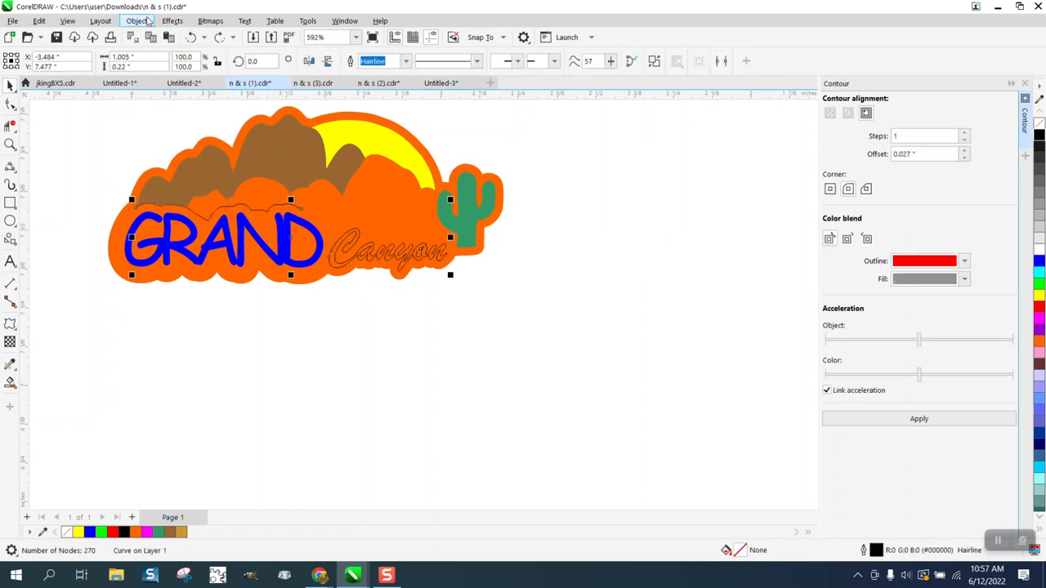
{"action": "left_click", "coordinate": [137, 20]}
{"action": "left_click", "coordinate": [181, 315]}
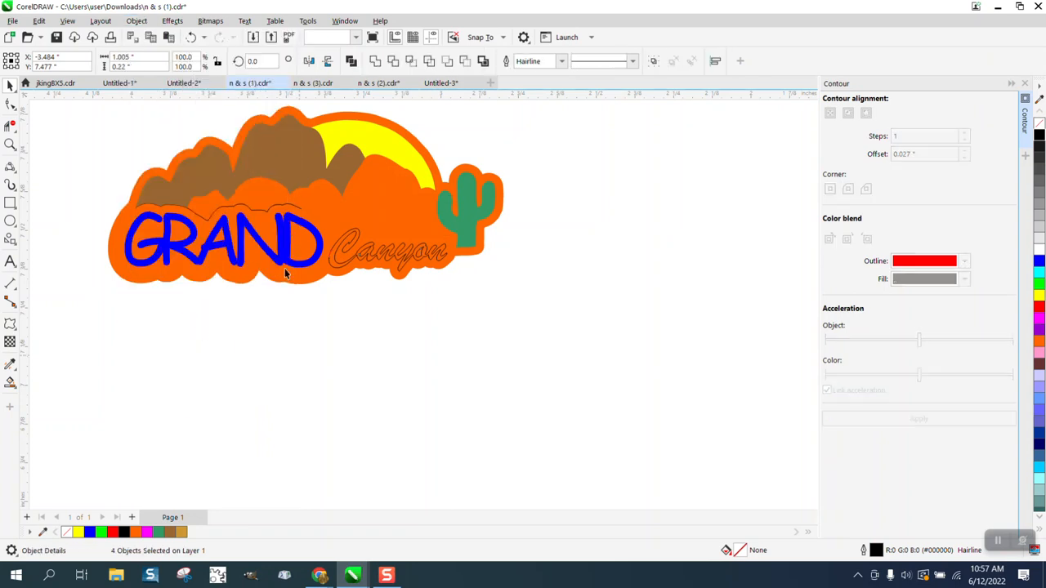
{"action": "key", "text": "Escape"}
{"action": "left_click", "coordinate": [288, 210]}
{"action": "key", "text": "Delete"}
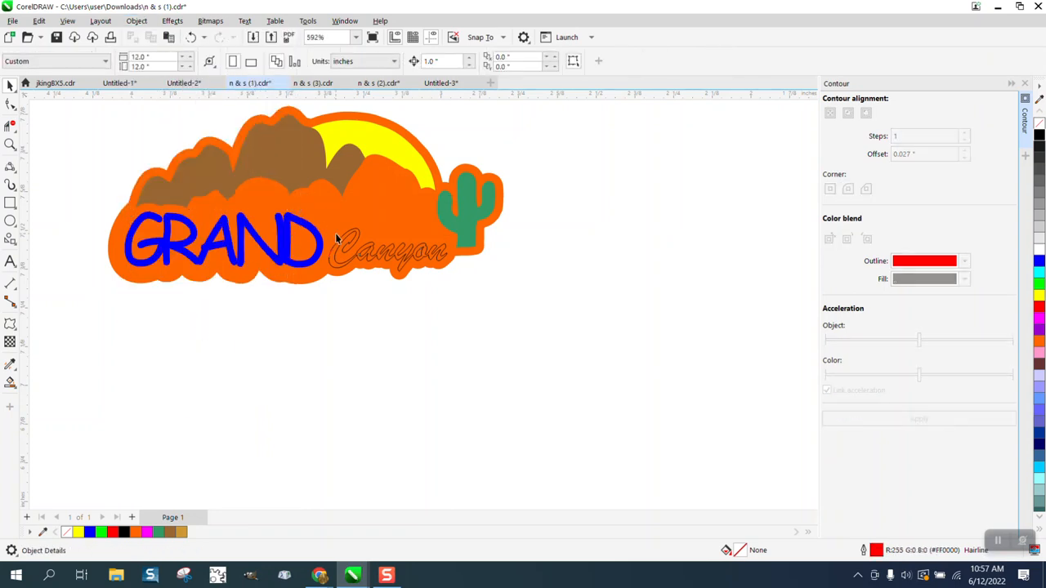
Smart Fill the Canyon lettering black and move the tan mountains back onto the logo
{"action": "left_click", "coordinate": [10, 382]}
{"action": "left_click", "coordinate": [332, 262]}
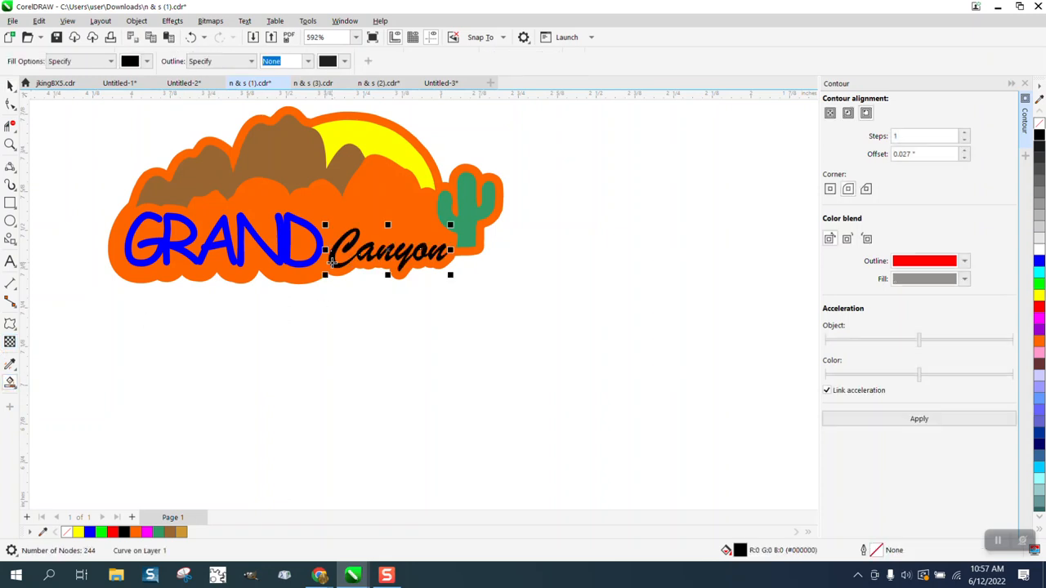
{"action": "scroll", "coordinate": [374, 276], "scroll_direction": "down", "scroll_amount": 3}
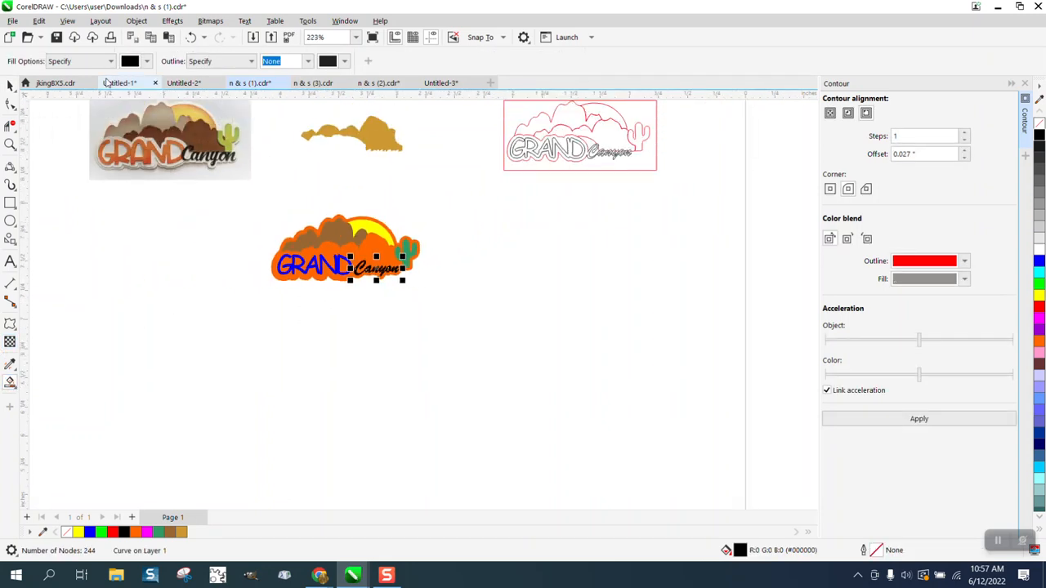
{"action": "left_click", "coordinate": [10, 85]}
{"action": "left_click", "coordinate": [353, 130]}
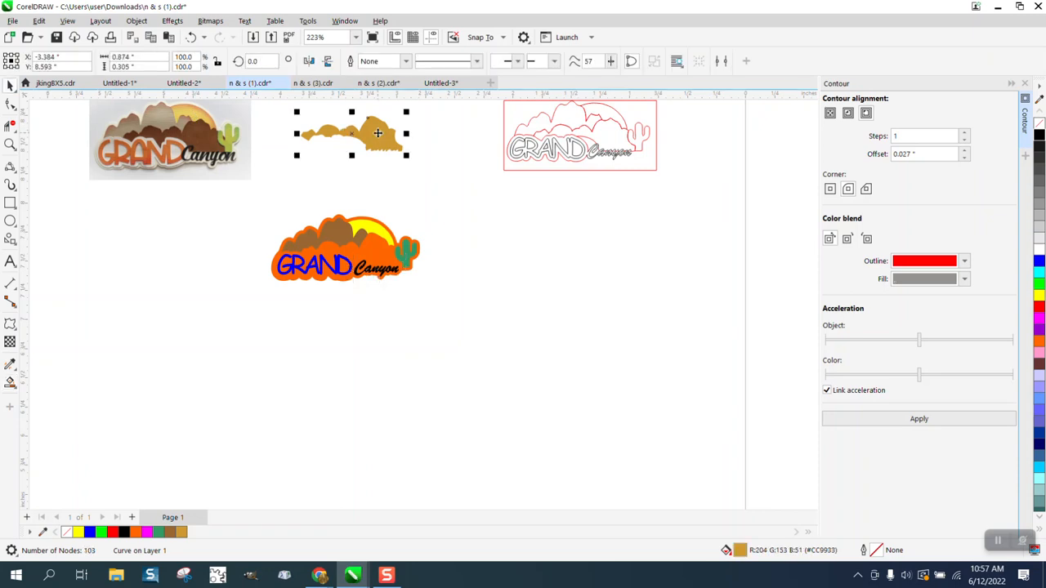
{"action": "key", "text": "Down"}
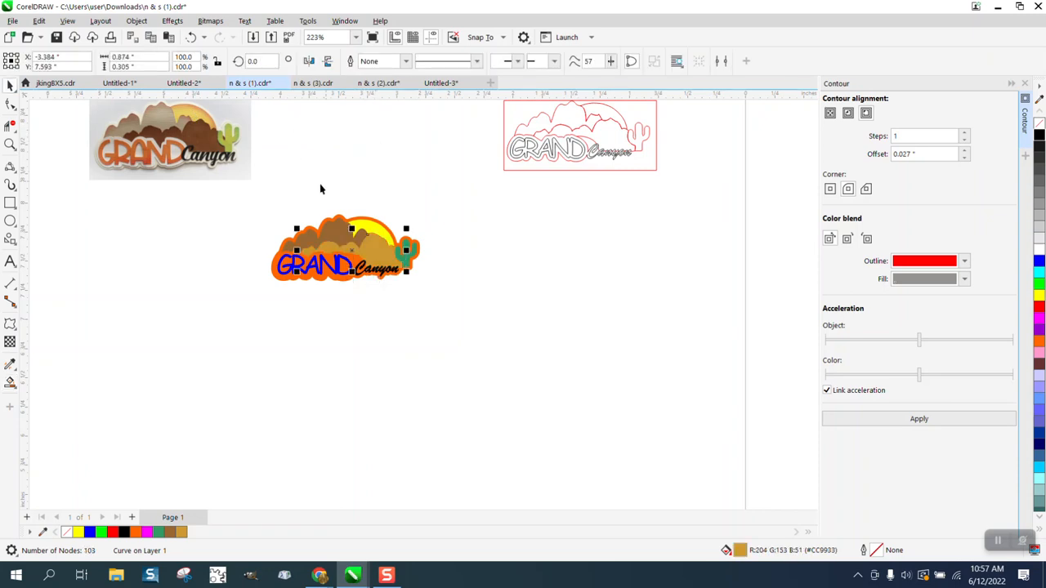
Duplicate the whole logo and shift the copy to the right
{"action": "left_click_drag", "start_coordinate": [266, 223], "coordinate": [468, 292]}
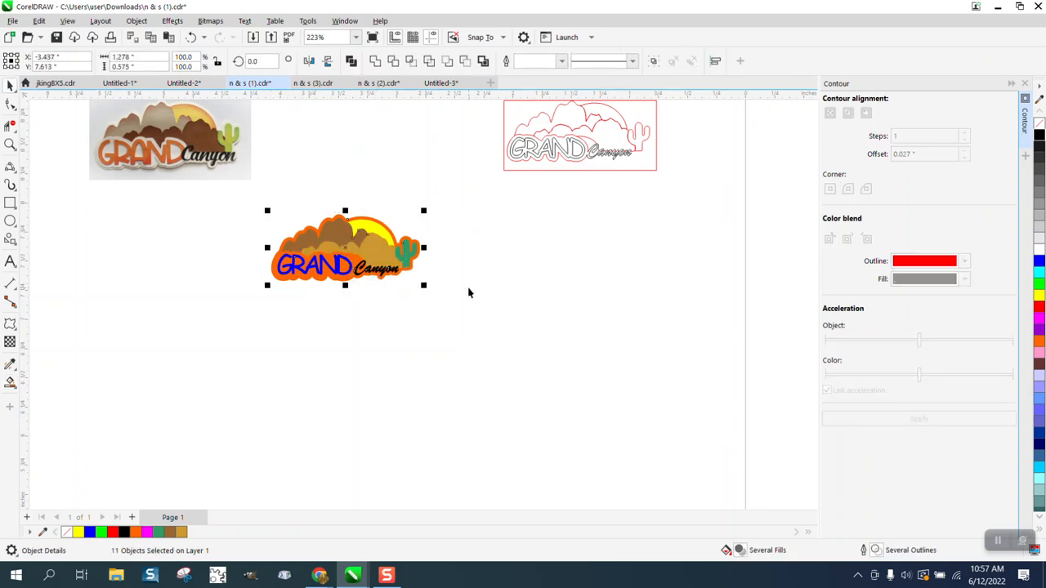
{"action": "key", "text": "ctrl+d"}
{"action": "key", "text": "Right"}
{"action": "key", "text": "Right"}
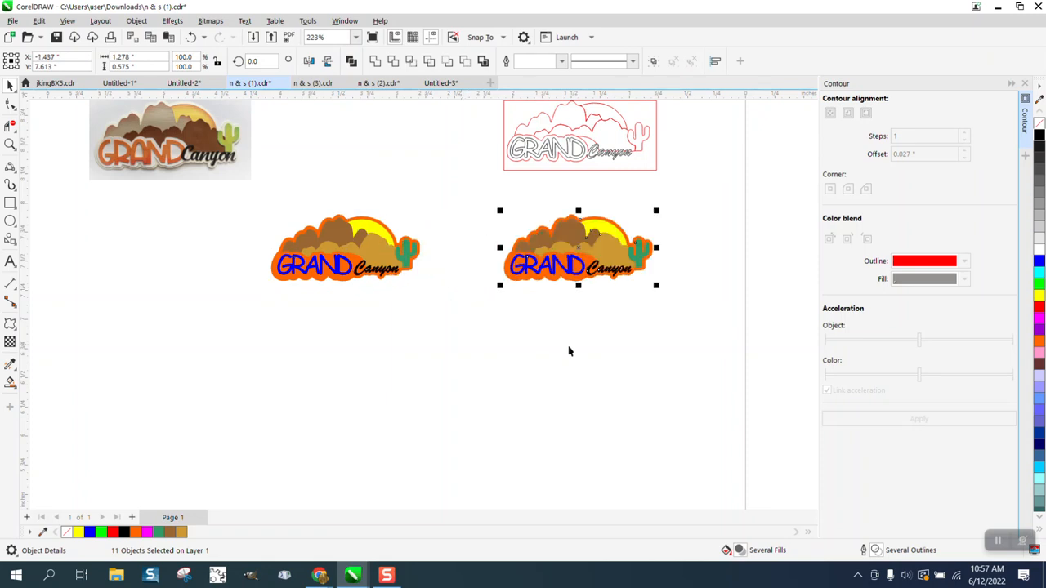
{"action": "left_click", "coordinate": [567, 346]}
{"action": "left_click", "coordinate": [552, 277]}
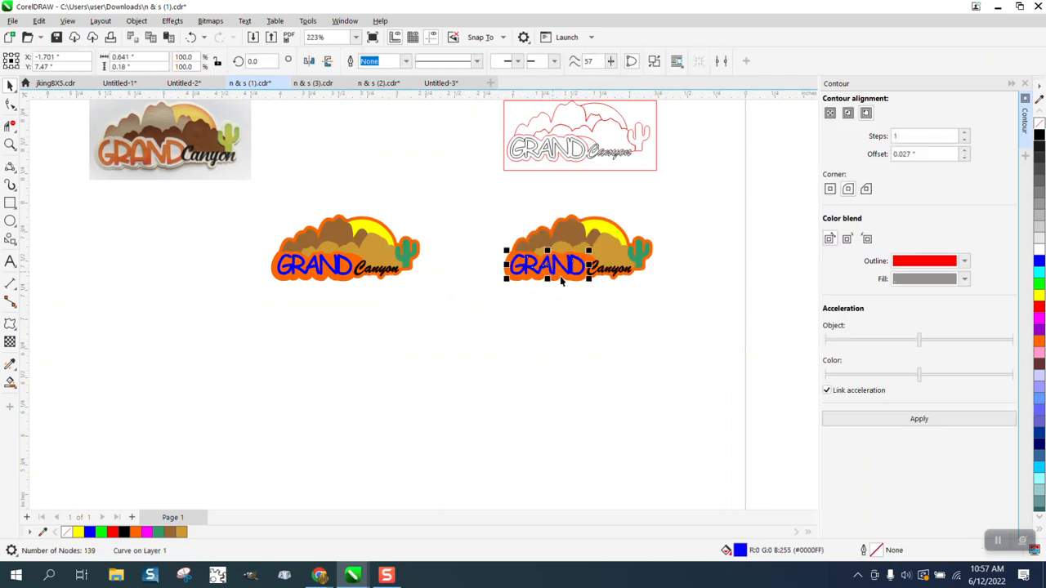
Add an outward contour around the copied GRAND and separate it from the lettering
{"action": "key", "text": "Down"}
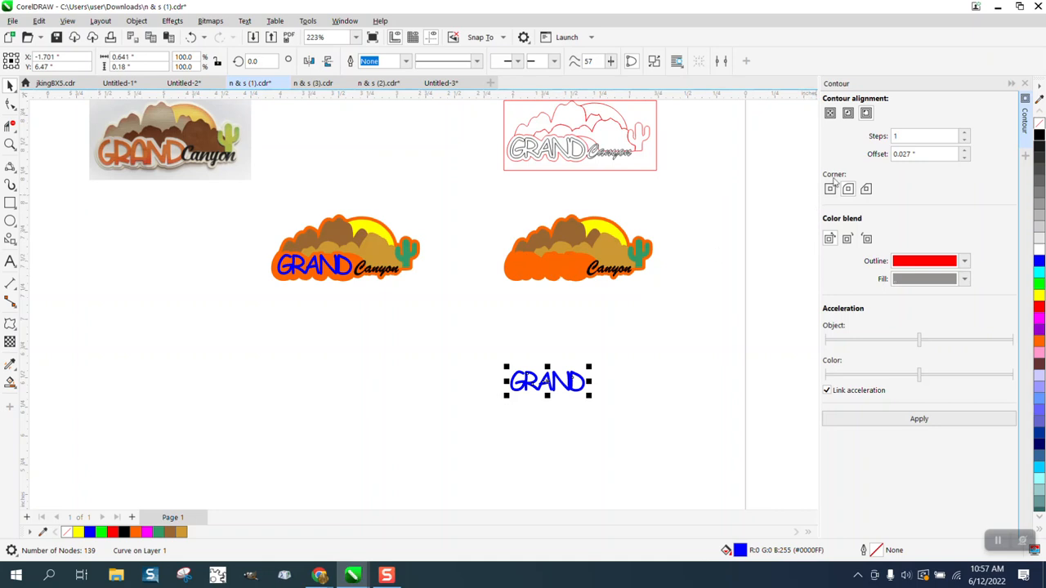
{"action": "left_click", "coordinate": [866, 112]}
{"action": "left_click", "coordinate": [919, 420]}
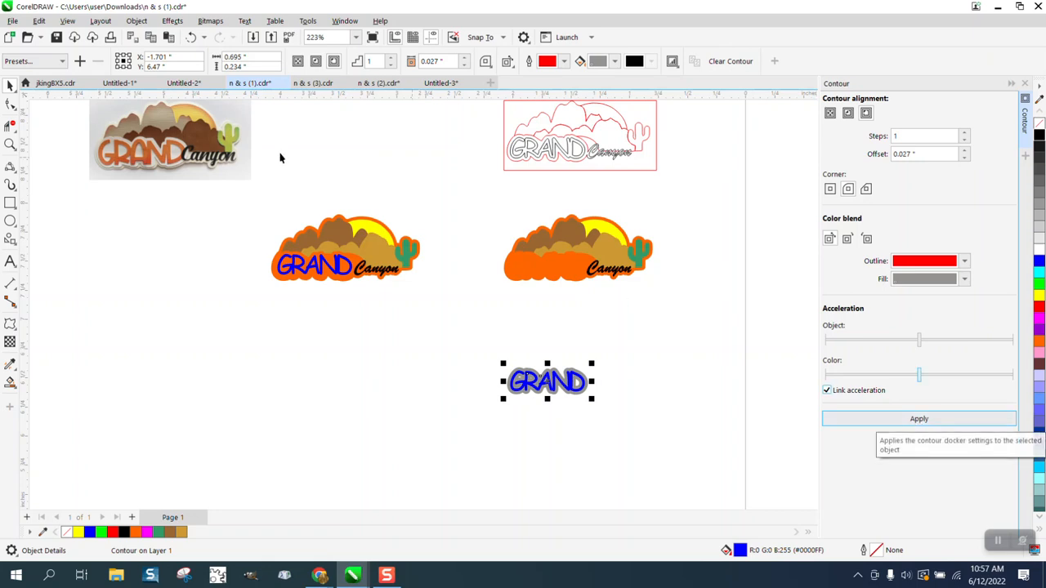
{"action": "left_click", "coordinate": [136, 20]}
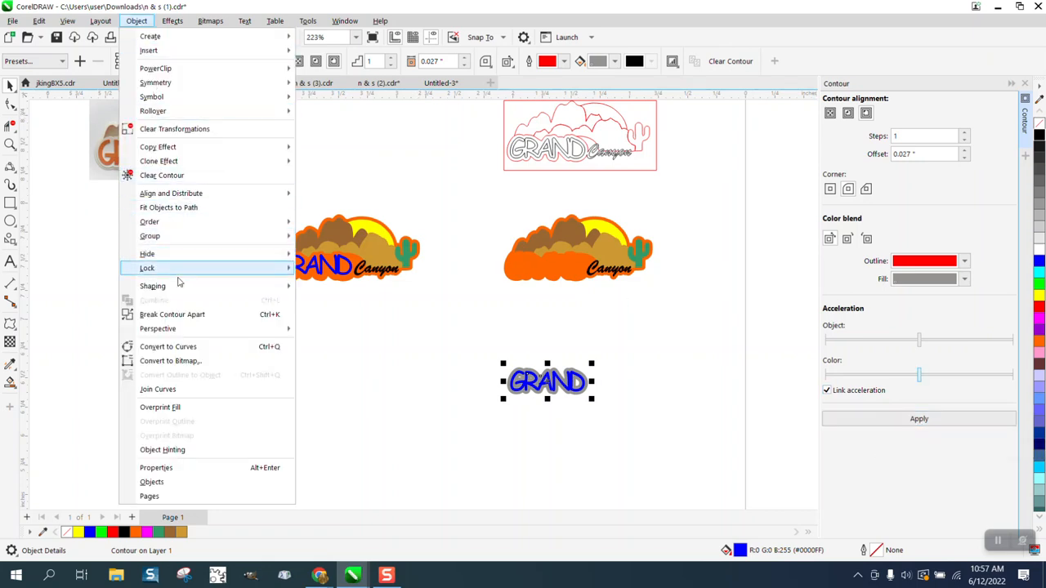
{"action": "left_click", "coordinate": [195, 315]}
Nudge blue GRAND left off the contour, then give the contour no fill and black outline
{"action": "left_click", "coordinate": [668, 317]}
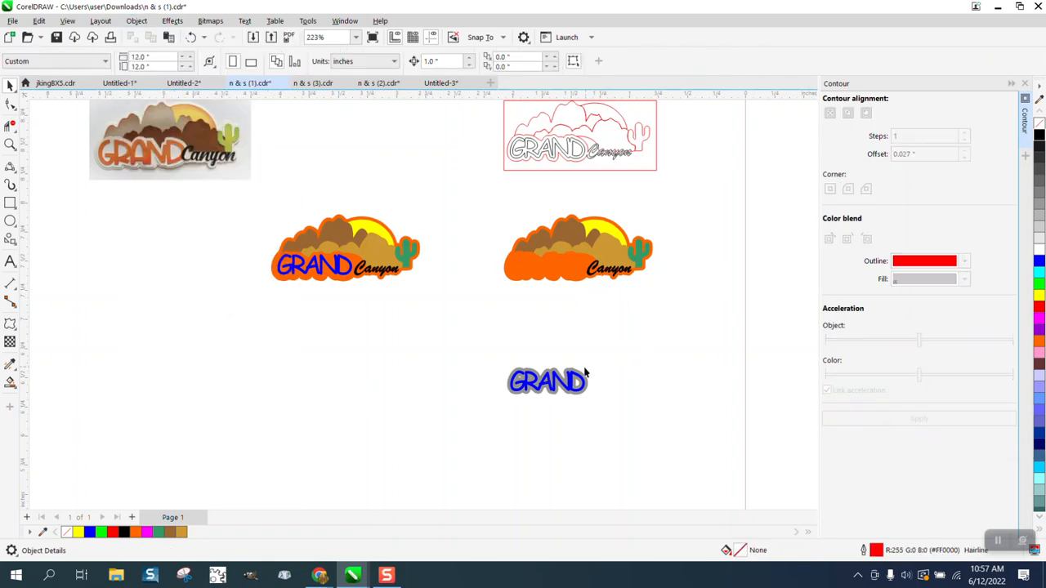
{"action": "left_click", "coordinate": [576, 378]}
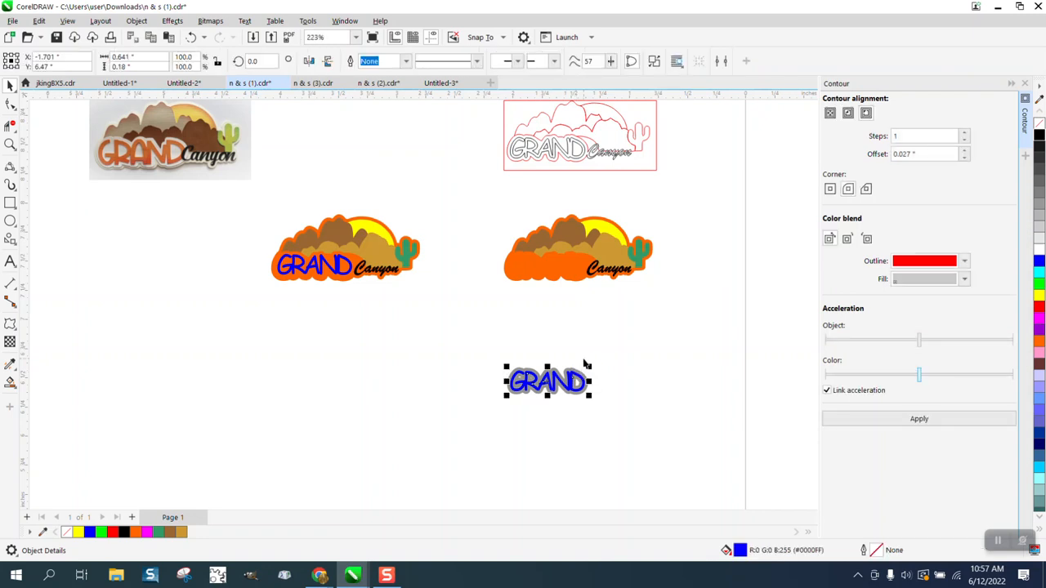
{"action": "key", "text": "Up"}
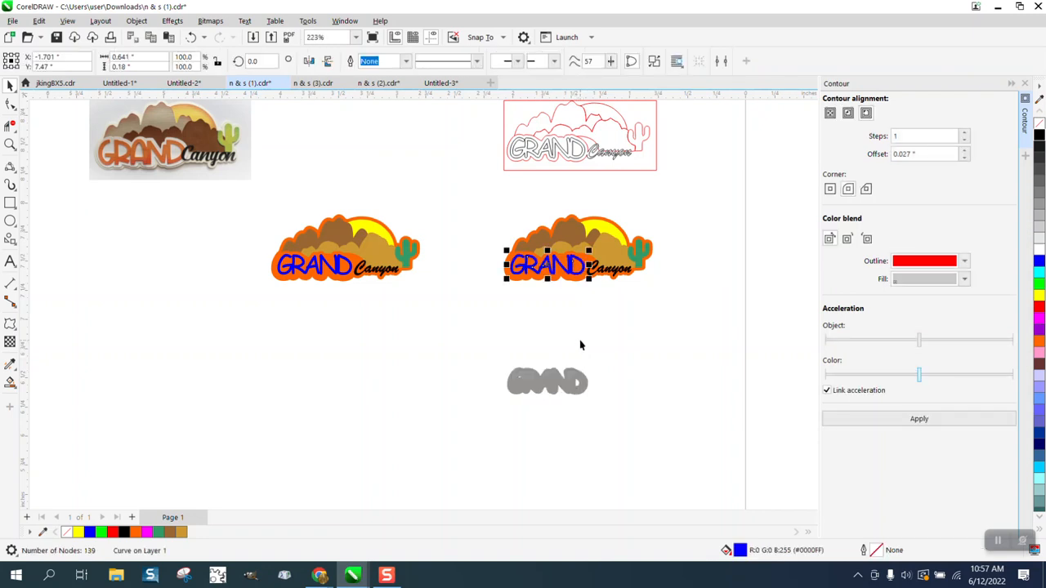
{"action": "key", "text": "ctrl+z"}
{"action": "key", "text": "Left"}
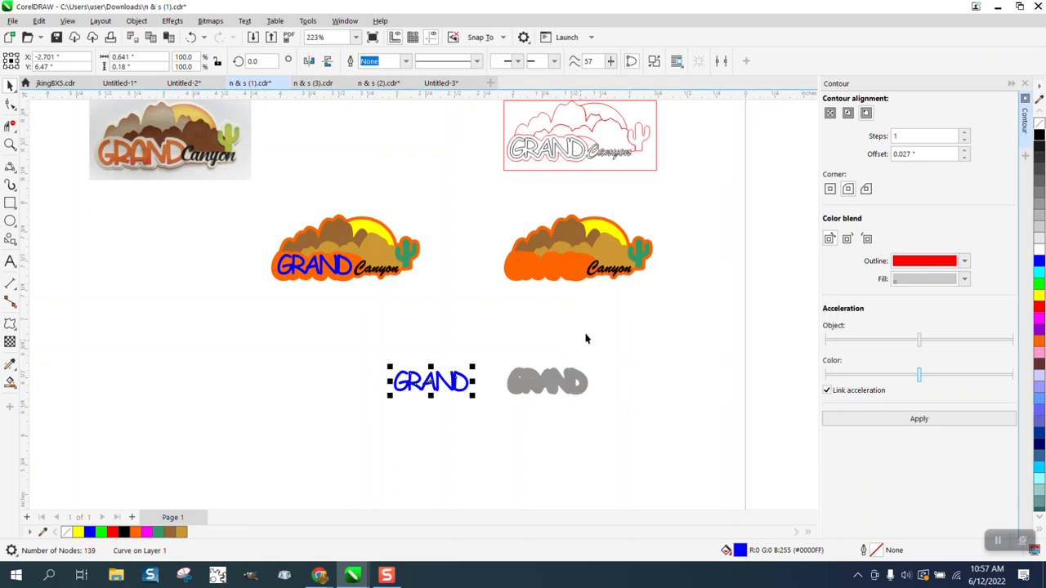
{"action": "left_click", "coordinate": [583, 385]}
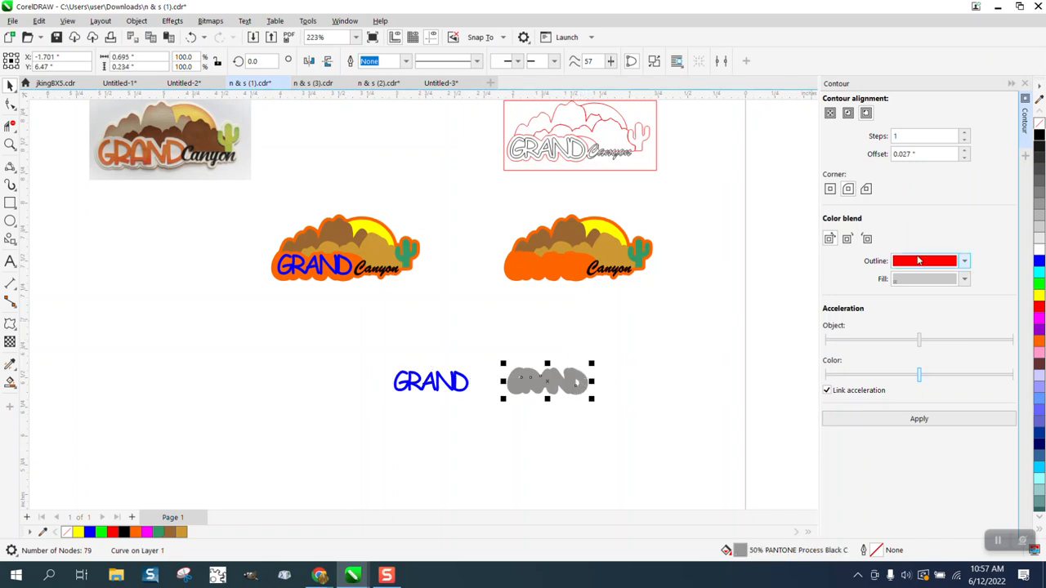
{"action": "left_click", "coordinate": [1038, 124]}
{"action": "right_click", "coordinate": [1038, 136]}
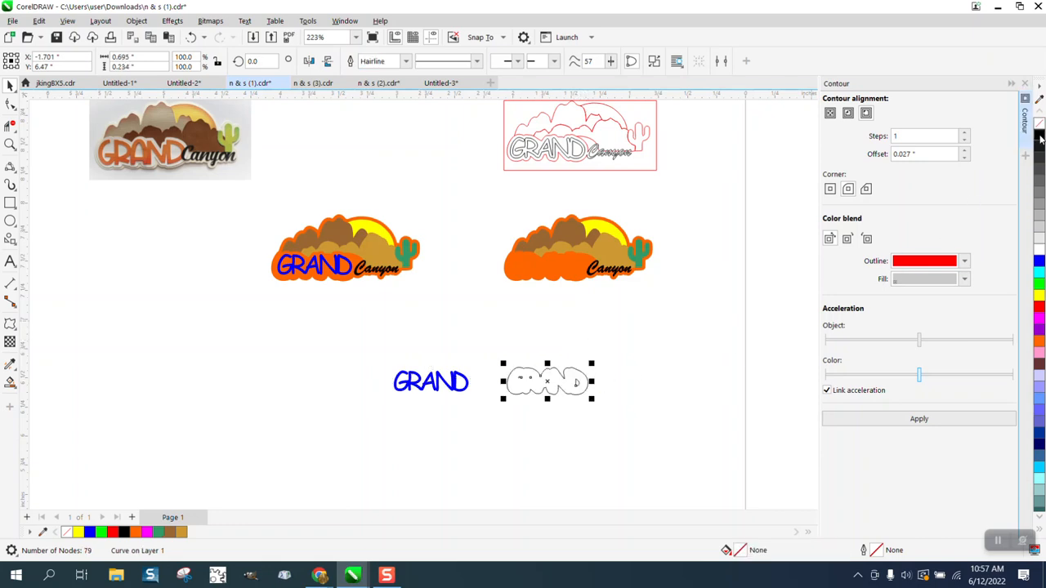
Break the contour outline apart and pick out its small inner letter-hole pieces
{"action": "left_click", "coordinate": [16, 146]}
{"action": "left_click_drag", "start_coordinate": [504, 341], "coordinate": [700, 437]}
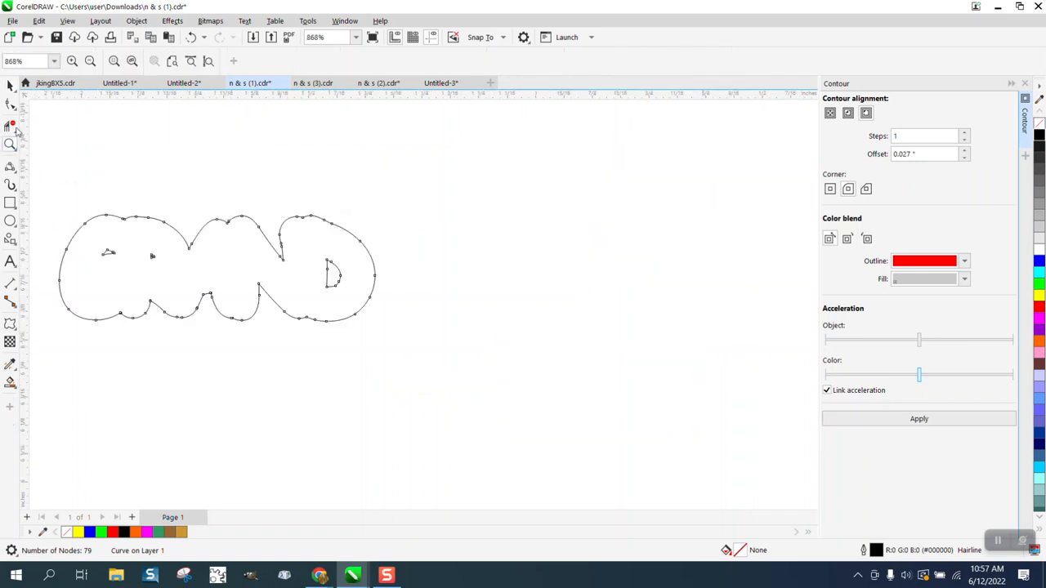
{"action": "left_click", "coordinate": [10, 85]}
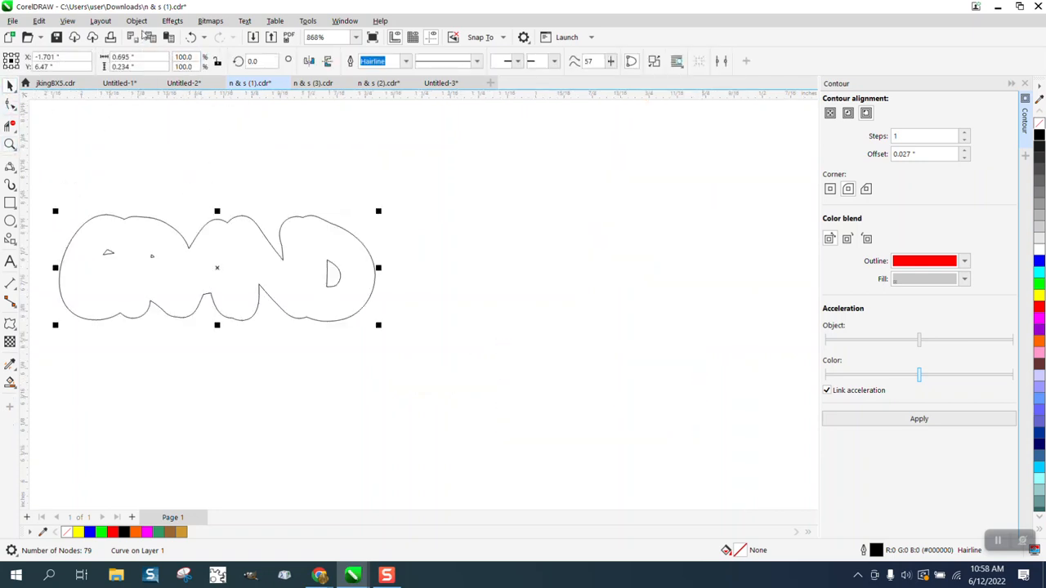
{"action": "left_click", "coordinate": [136, 21]}
{"action": "left_click", "coordinate": [187, 312]}
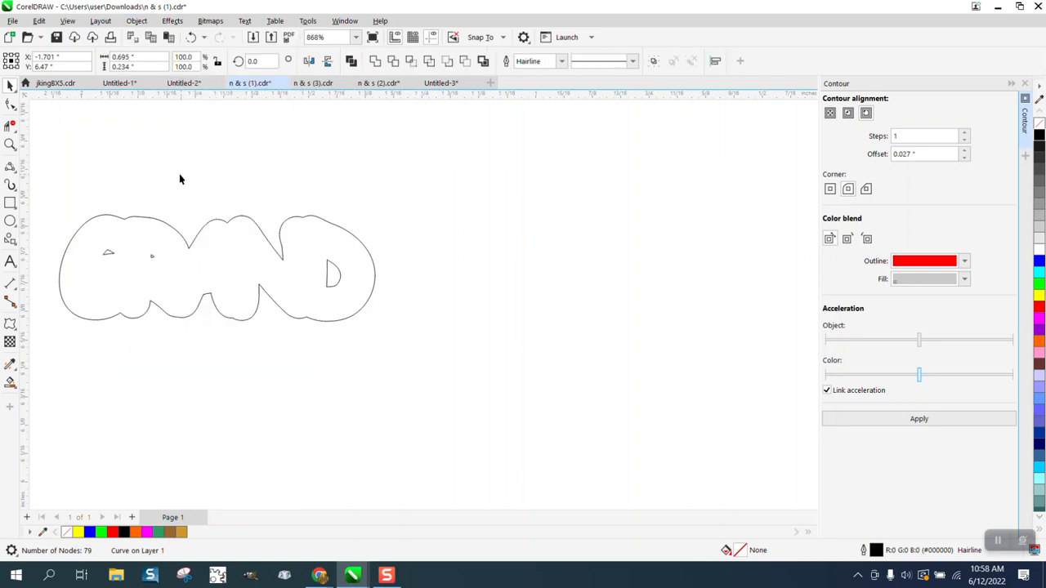
{"action": "left_click", "coordinate": [181, 178]}
{"action": "left_click_drag", "start_coordinate": [349, 299], "coordinate": [350, 301]}
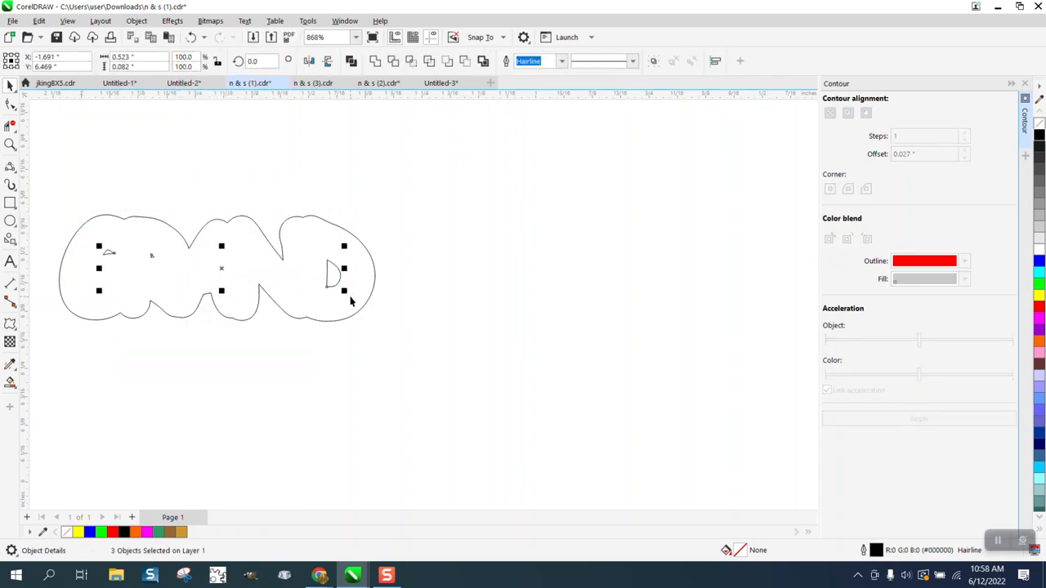
{"action": "left_click", "coordinate": [350, 296]}
{"action": "scroll", "coordinate": [357, 299], "scroll_direction": "down", "scroll_amount": 5}
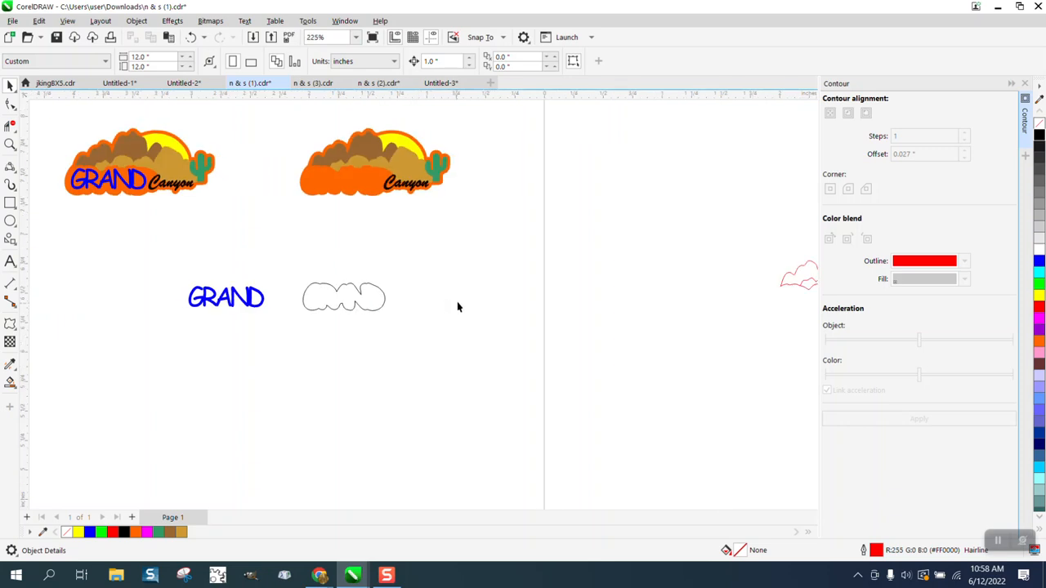
Make the GRAND backing magenta with no outline and stack it and blue GRAND on the right logo
{"action": "left_click", "coordinate": [380, 301]}
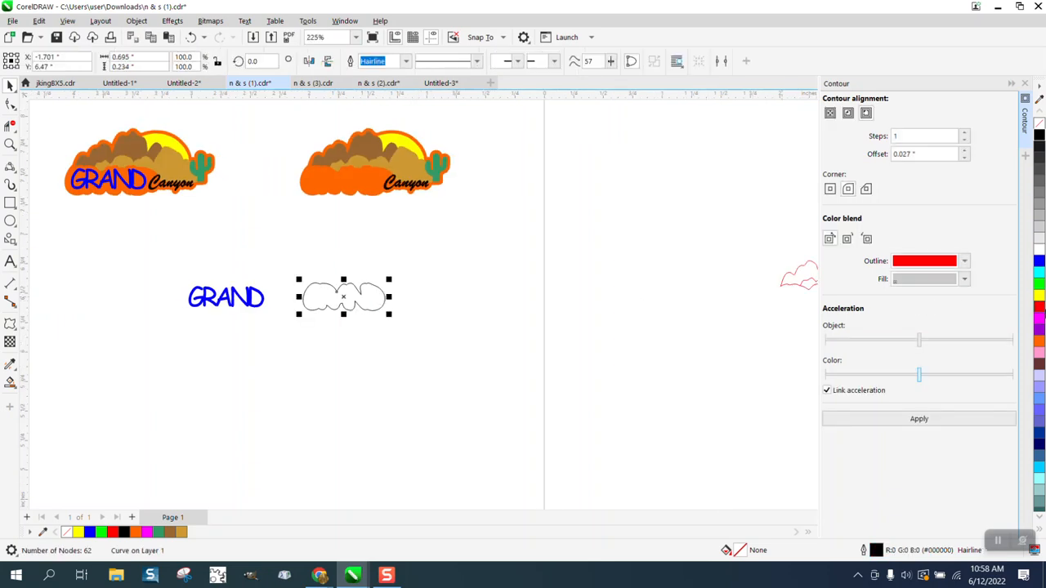
{"action": "left_click", "coordinate": [1041, 323]}
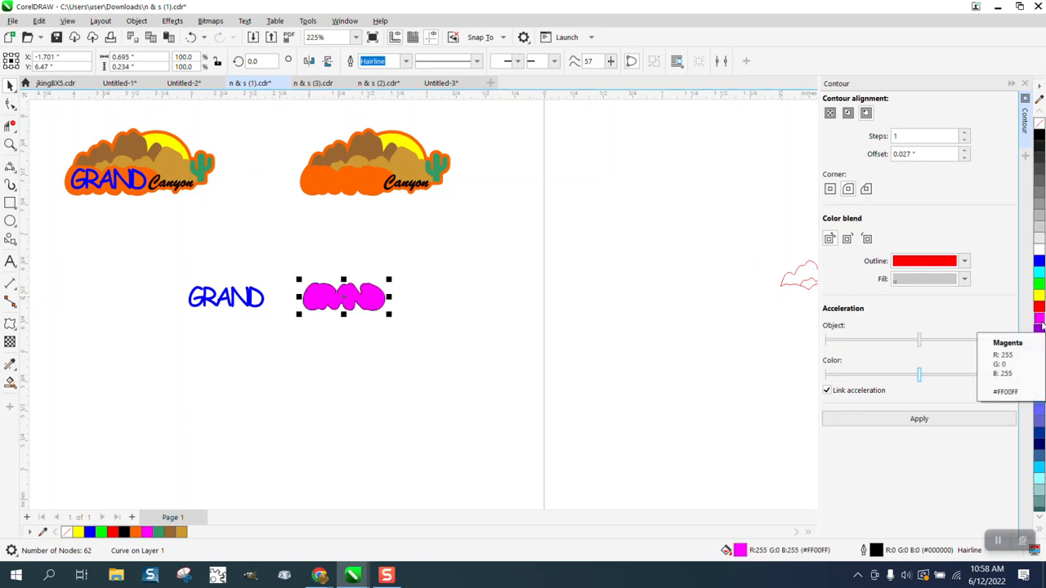
{"action": "right_click", "coordinate": [1040, 124]}
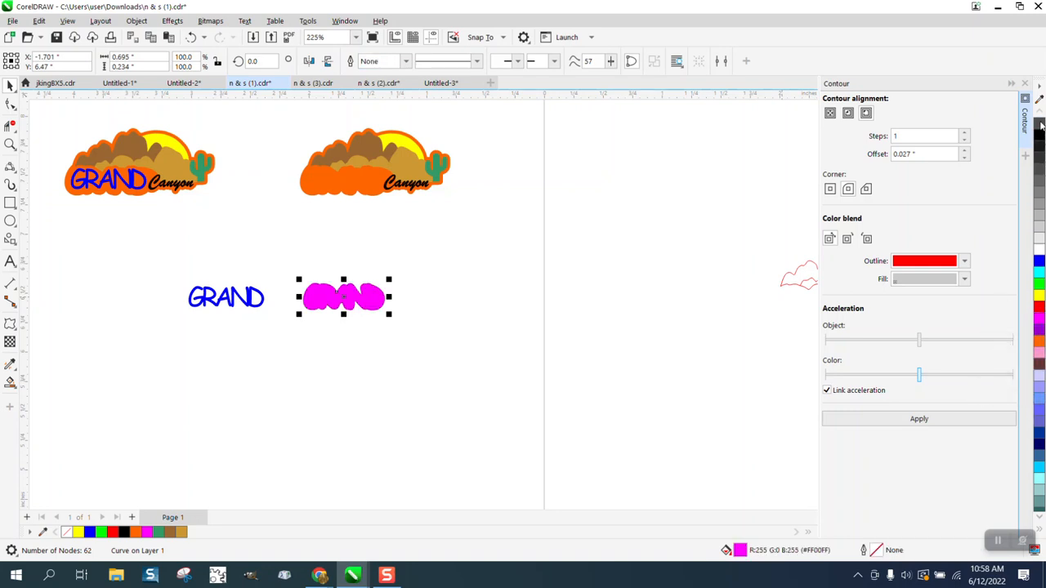
{"action": "key", "text": "Up"}
{"action": "left_click", "coordinate": [263, 299]}
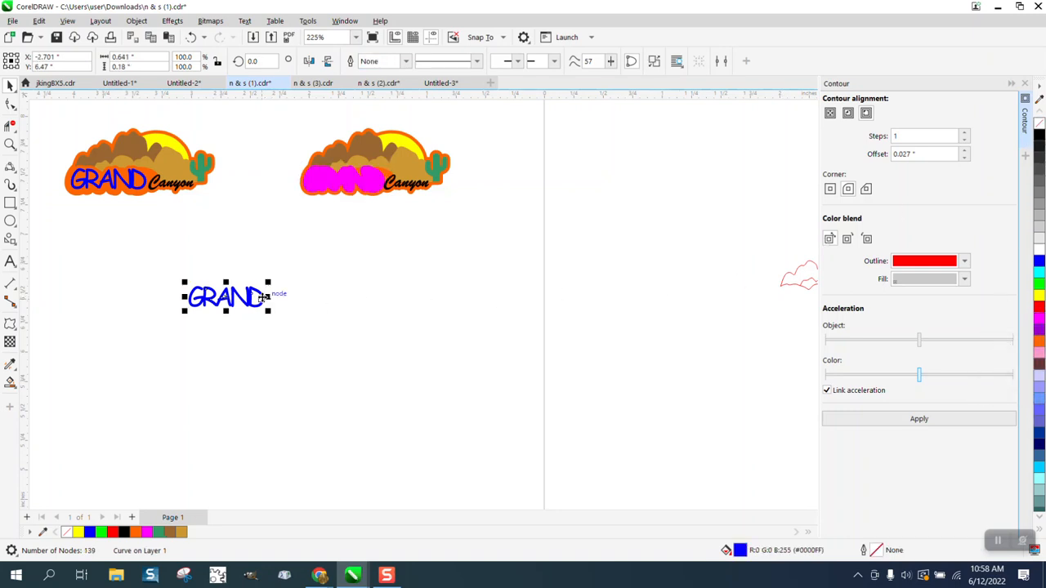
{"action": "key", "text": "Down"}
{"action": "key", "text": "Right"}
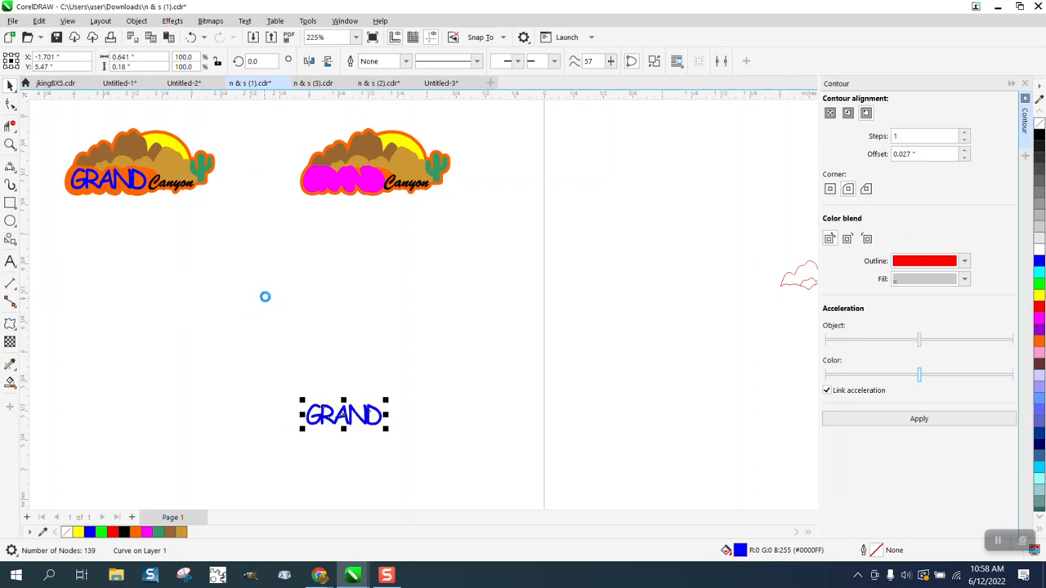
{"action": "key", "text": "Up"}
{"action": "key", "text": "Up"}
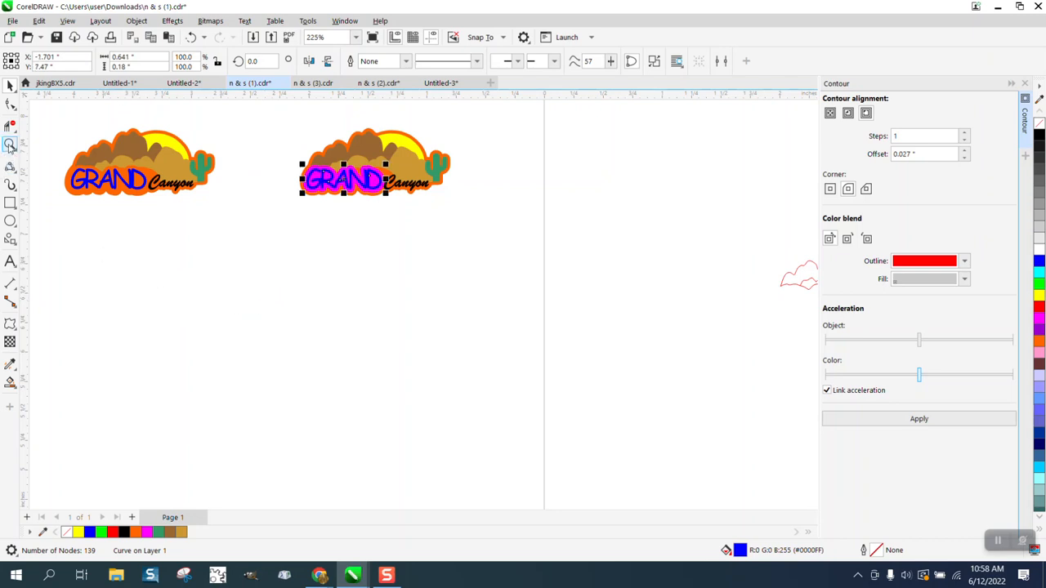
Move the whole left Grand Canyon logo directly below the right logo
{"action": "left_click", "coordinate": [10, 145]}
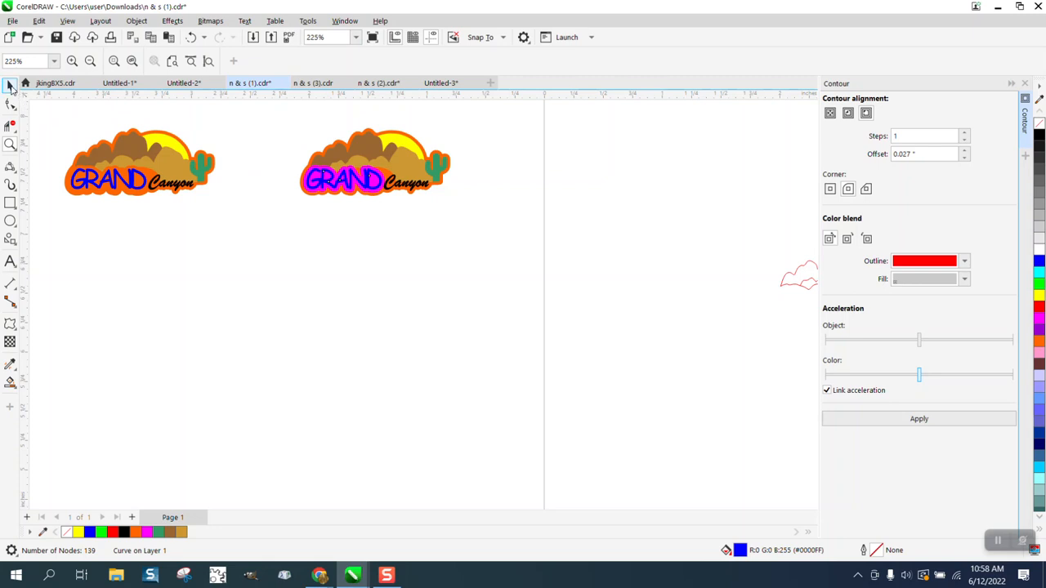
{"action": "left_click", "coordinate": [10, 85]}
{"action": "left_click_drag", "start_coordinate": [41, 117], "coordinate": [243, 235]}
{"action": "left_click_drag", "start_coordinate": [155, 177], "coordinate": [387, 250]}
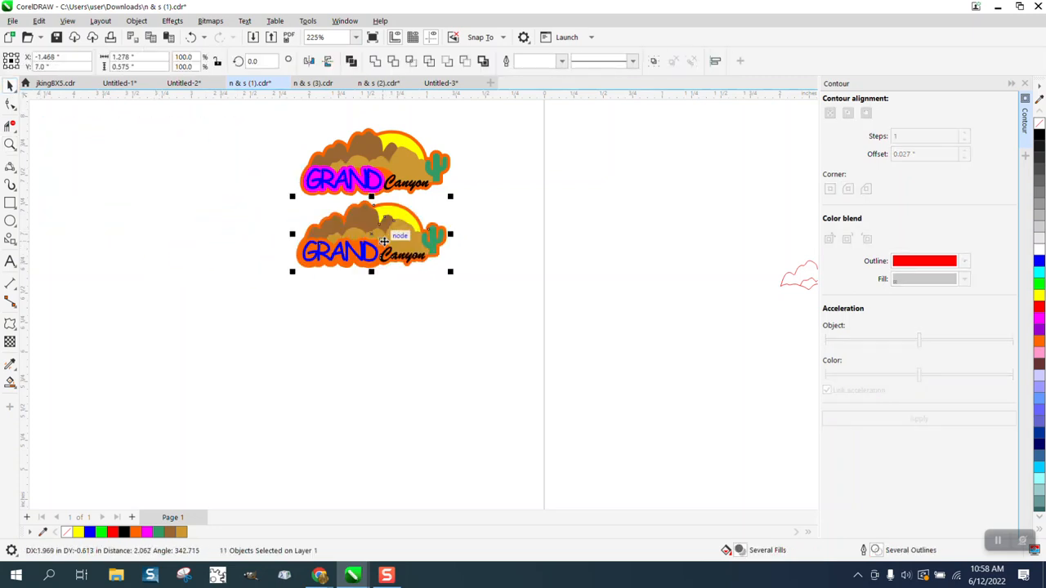
Zoom in on both logos to inspect the area above the letters ND
{"action": "left_click", "coordinate": [10, 145]}
{"action": "left_click_drag", "start_coordinate": [280, 131], "coordinate": [525, 272]}
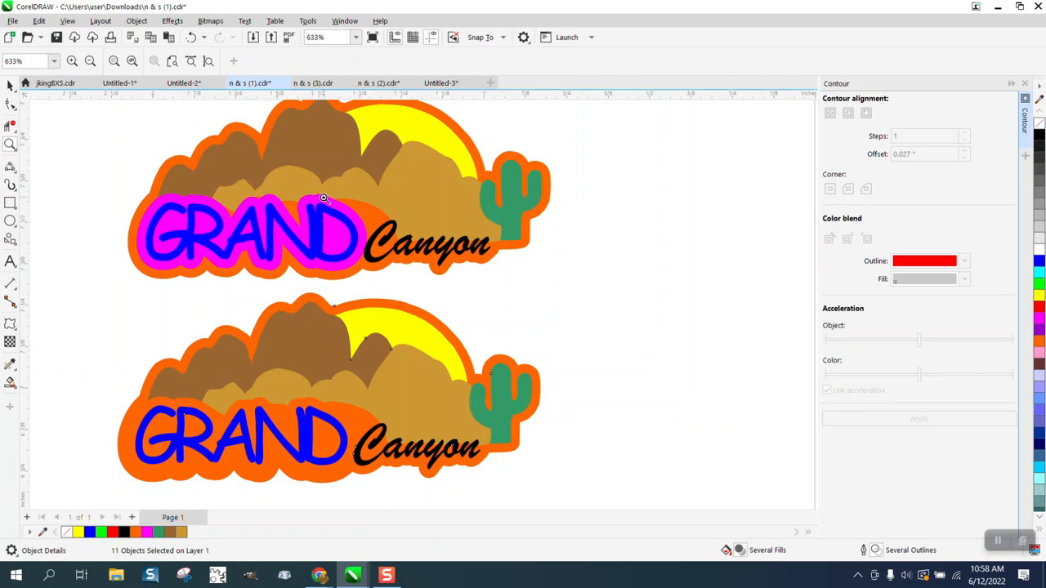
{"action": "left_click_drag", "start_coordinate": [299, 193], "coordinate": [375, 202]}
{"action": "scroll", "coordinate": [375, 203], "scroll_direction": "down", "scroll_amount": 4}
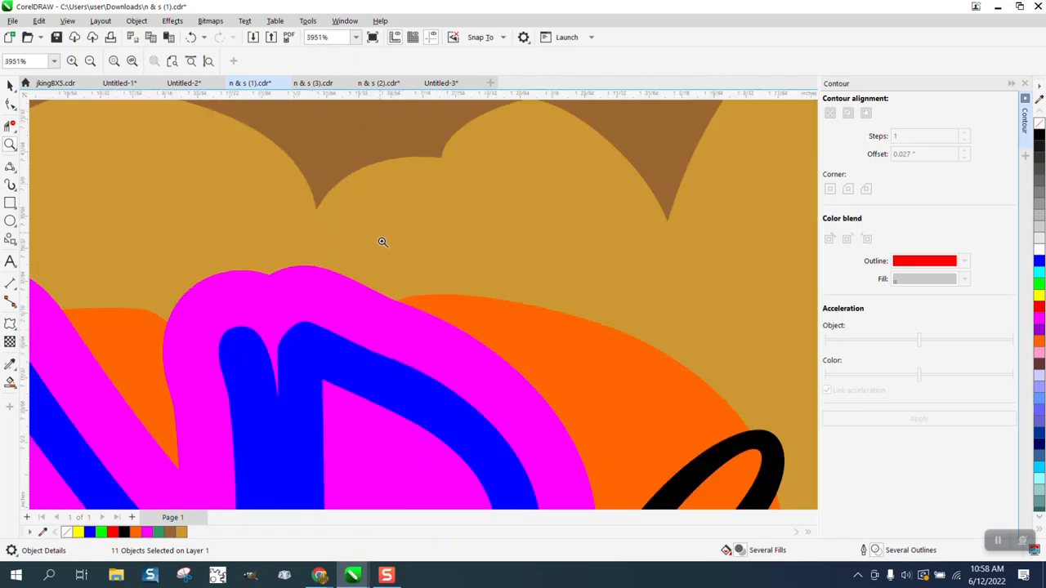
{"action": "scroll", "coordinate": [368, 257], "scroll_direction": "down", "scroll_amount": 4}
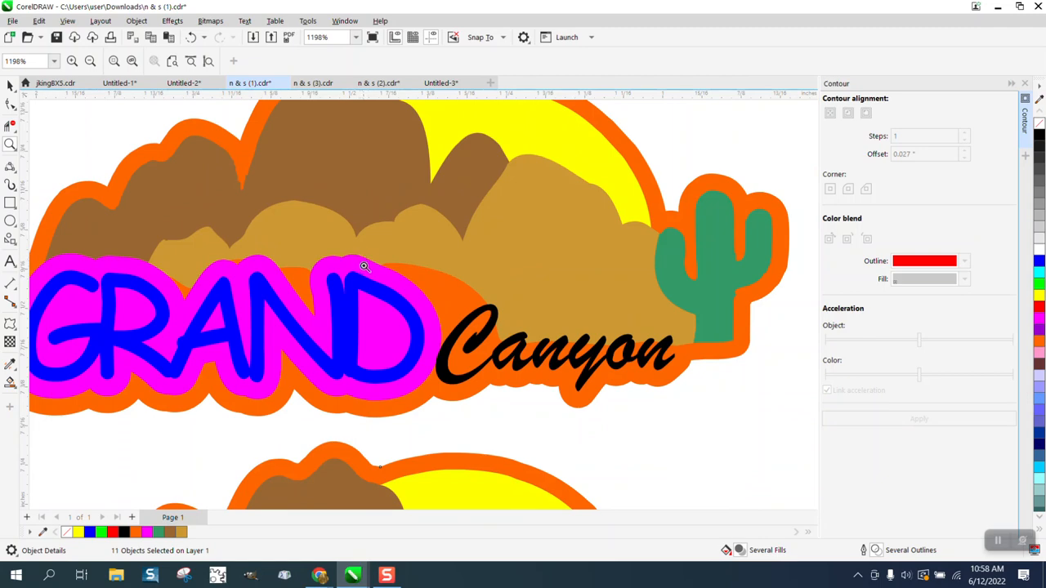
{"action": "scroll", "coordinate": [365, 267], "scroll_direction": "down", "scroll_amount": 4}
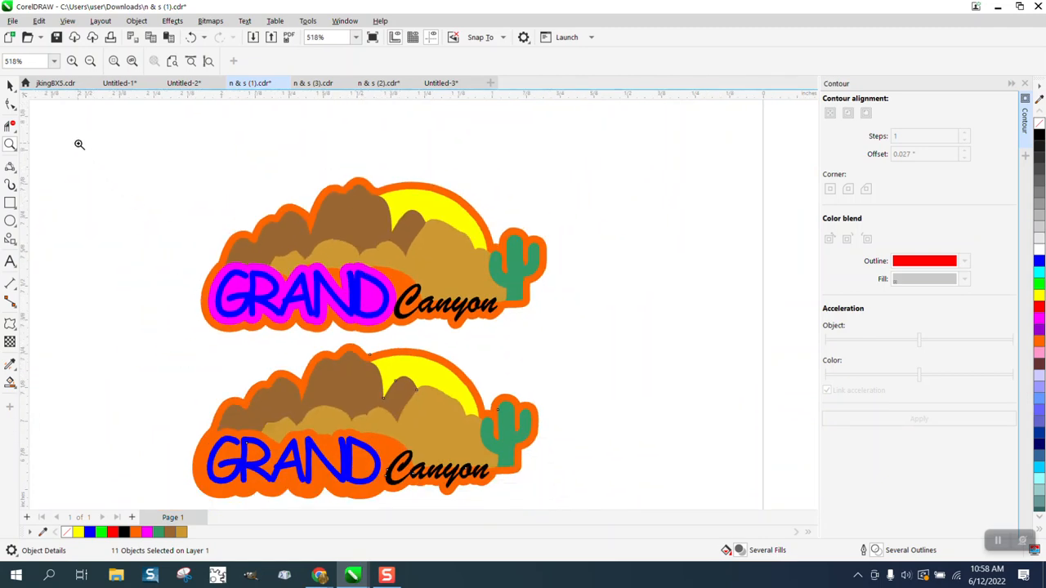
Delete the magenta backing from behind the top logo's GRAND and view both logos
{"action": "left_click", "coordinate": [10, 85]}
{"action": "left_click", "coordinate": [175, 217]}
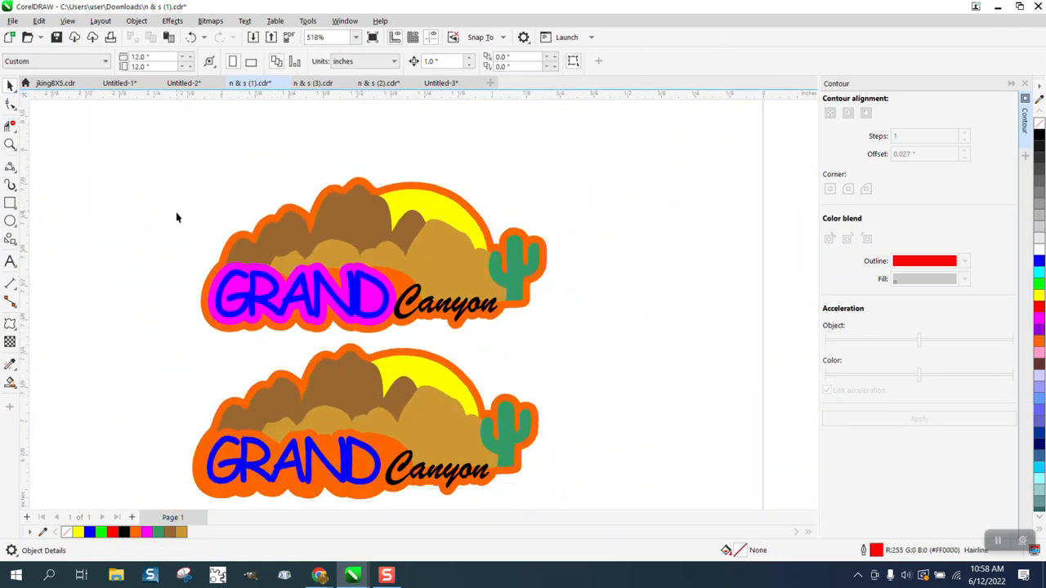
{"action": "left_click", "coordinate": [229, 273]}
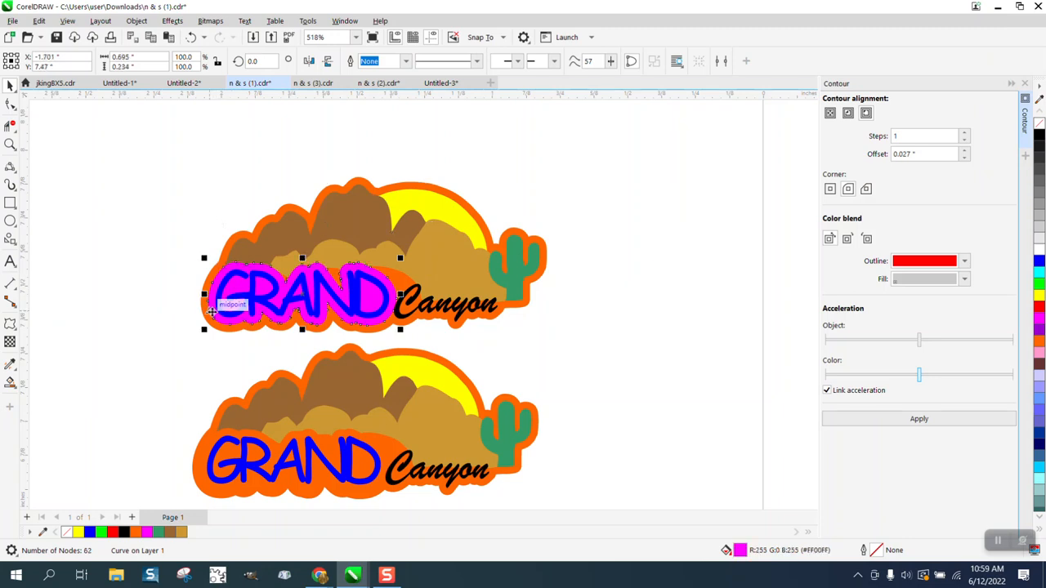
{"action": "key", "text": "Escape"}
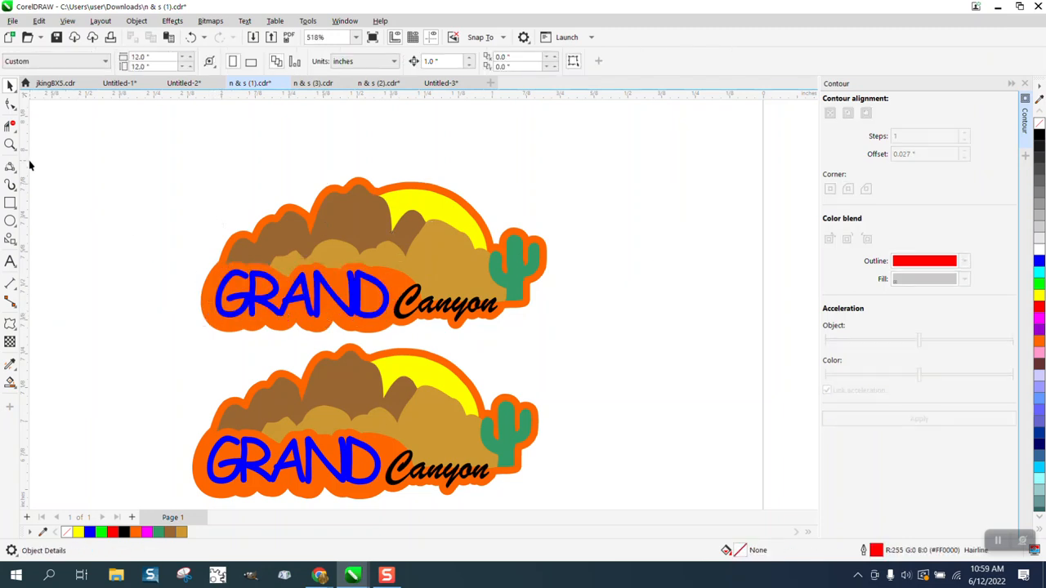
{"action": "left_click", "coordinate": [10, 145]}
{"action": "left_click_drag", "start_coordinate": [159, 198], "coordinate": [675, 471]}
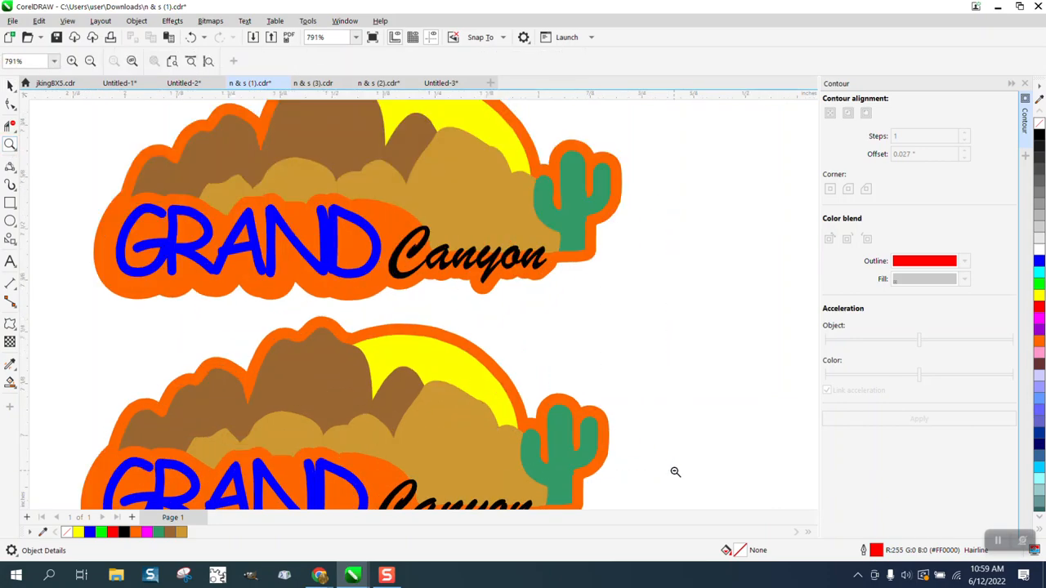